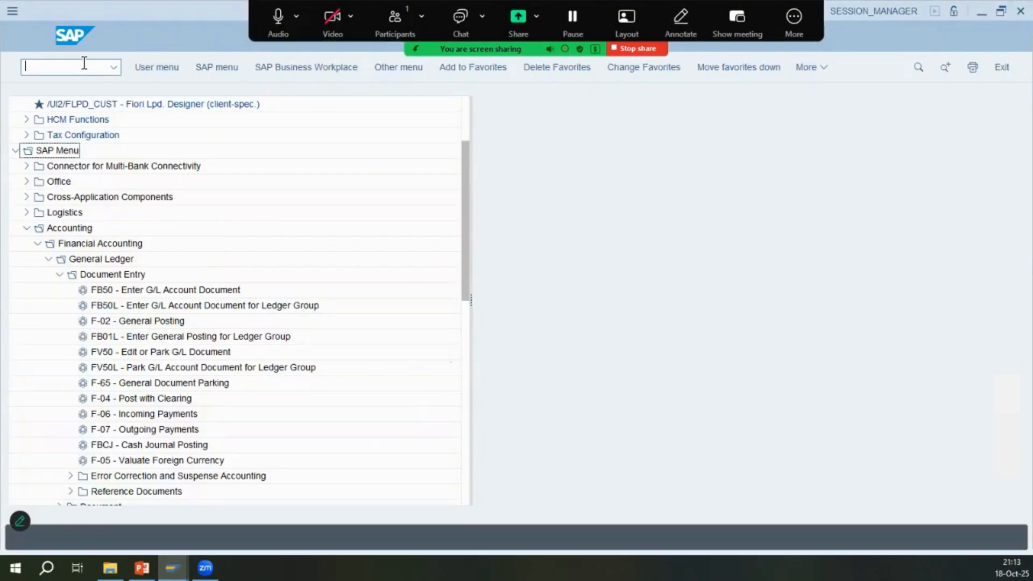
Start transaction FS00 and check which reference G/L account the instruction slide in PowerPoint says to copy
text(fs00)
key(Return)
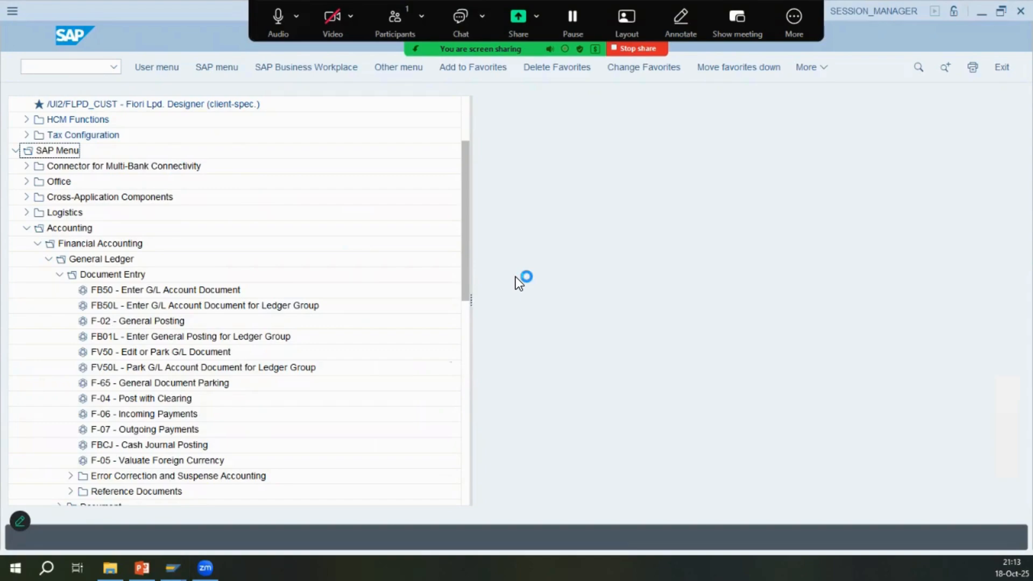
key(alt+Tab)
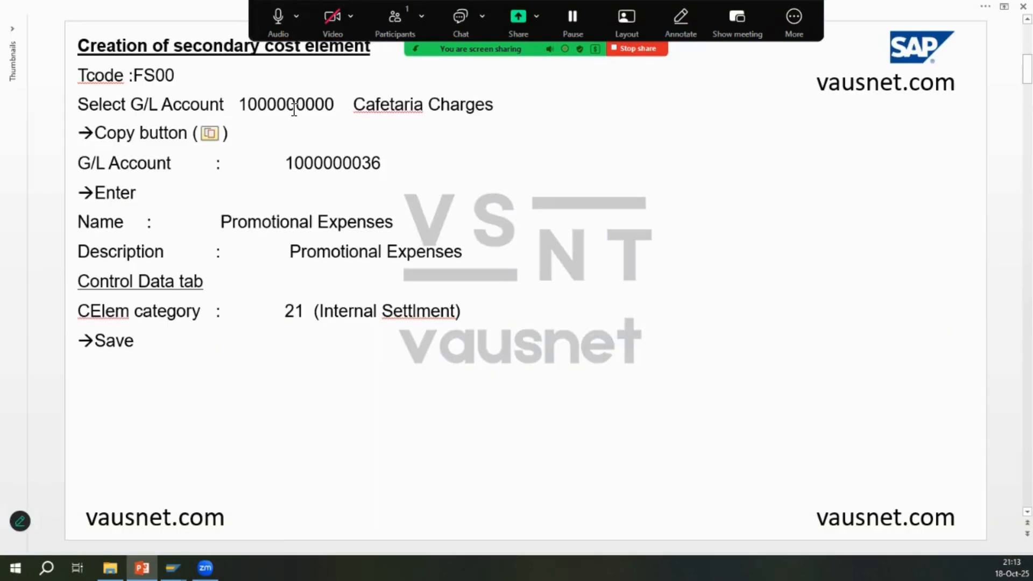
click(241, 105)
drag(239, 105, 334, 110)
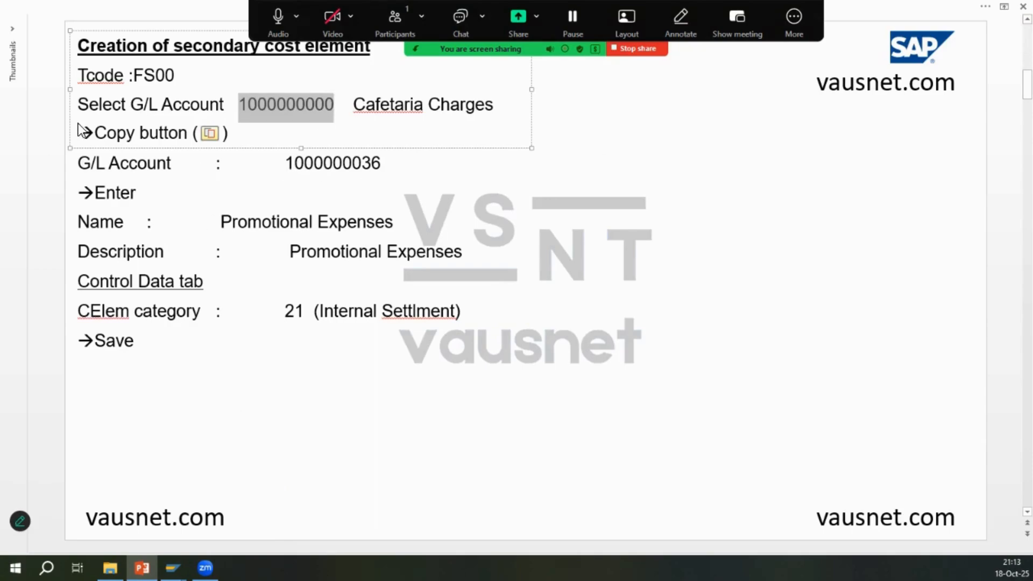
click(172, 568)
click(211, 509)
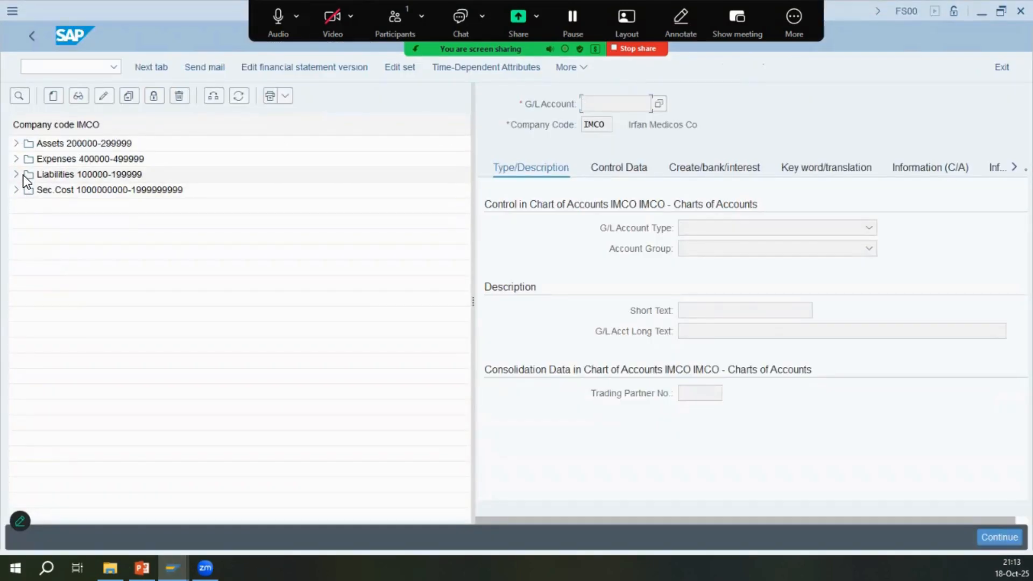
Expand the Sec.Cost account group in the account tree and display the Cafetaria Charges account
click(22, 164)
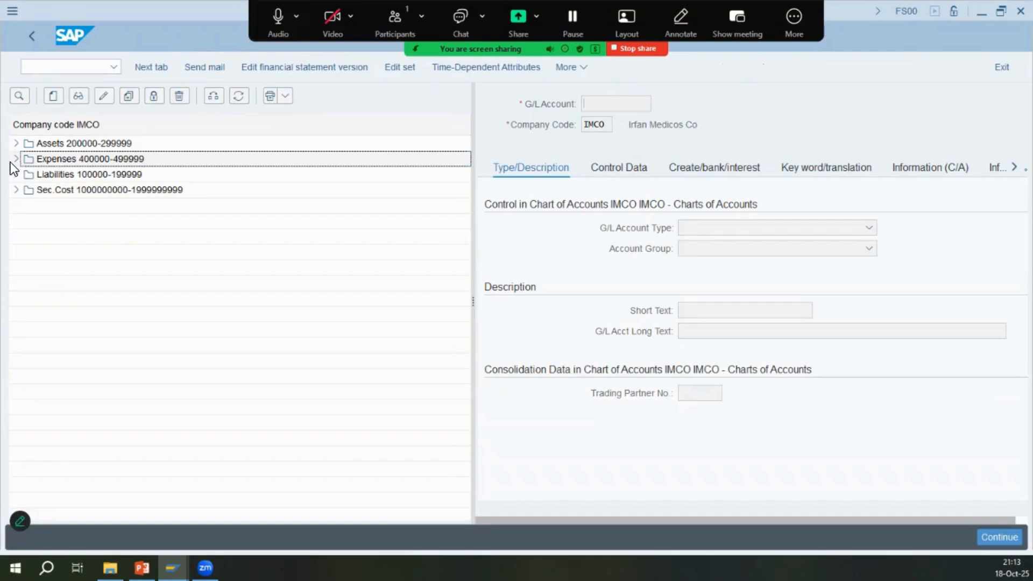
click(16, 190)
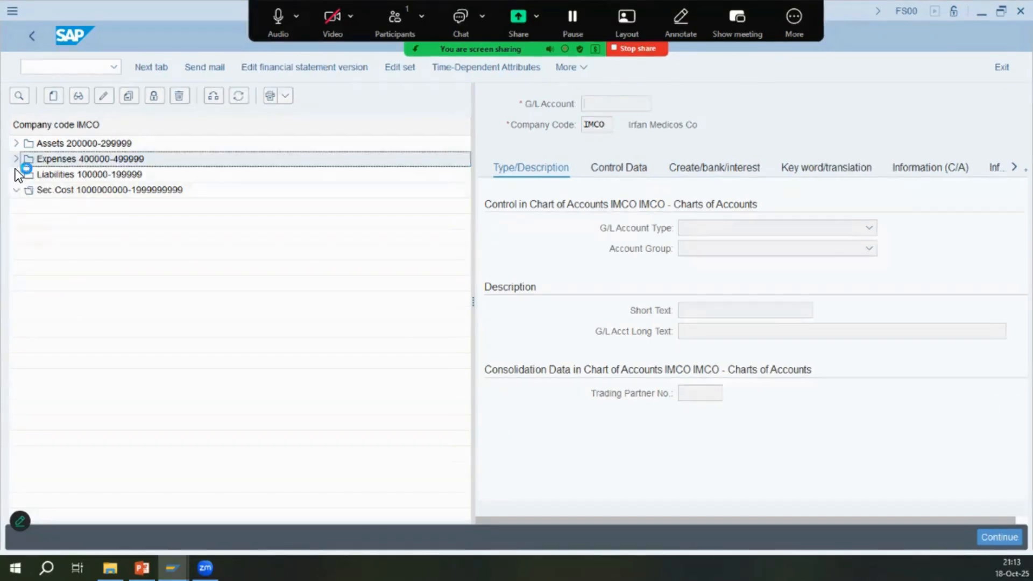
double_click(130, 202)
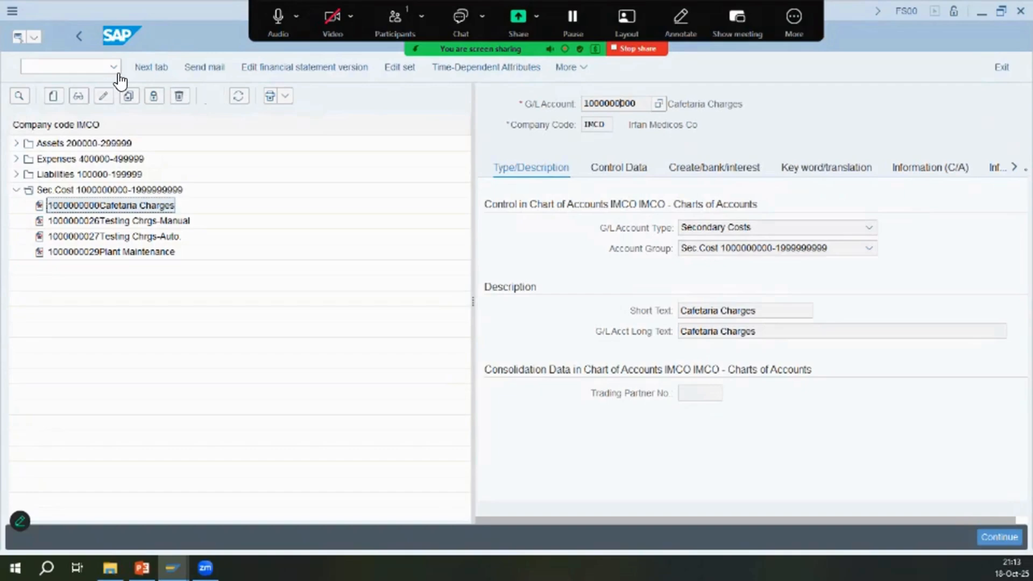
click(129, 95)
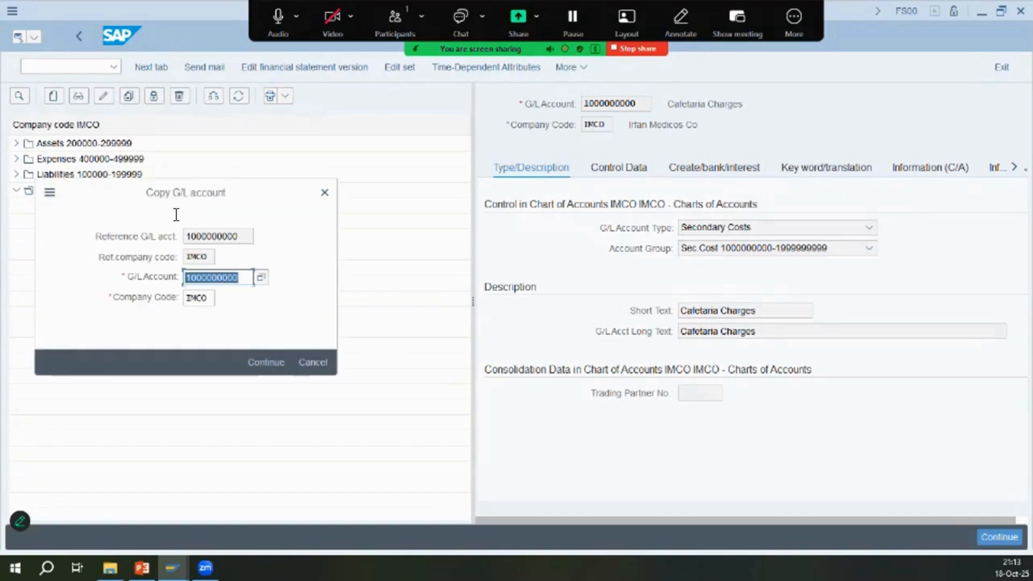
key(Right)
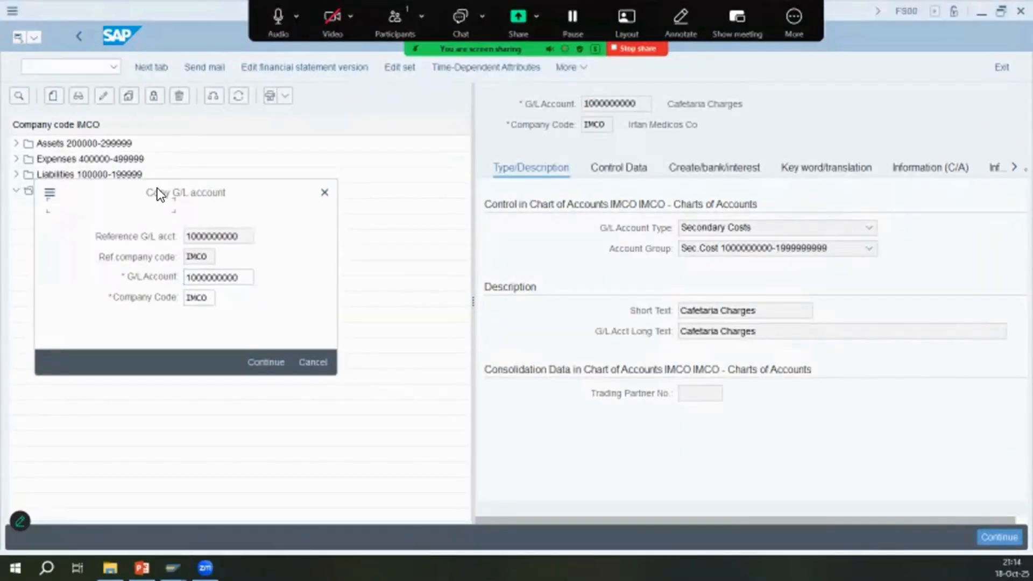
key(alt+Tab)
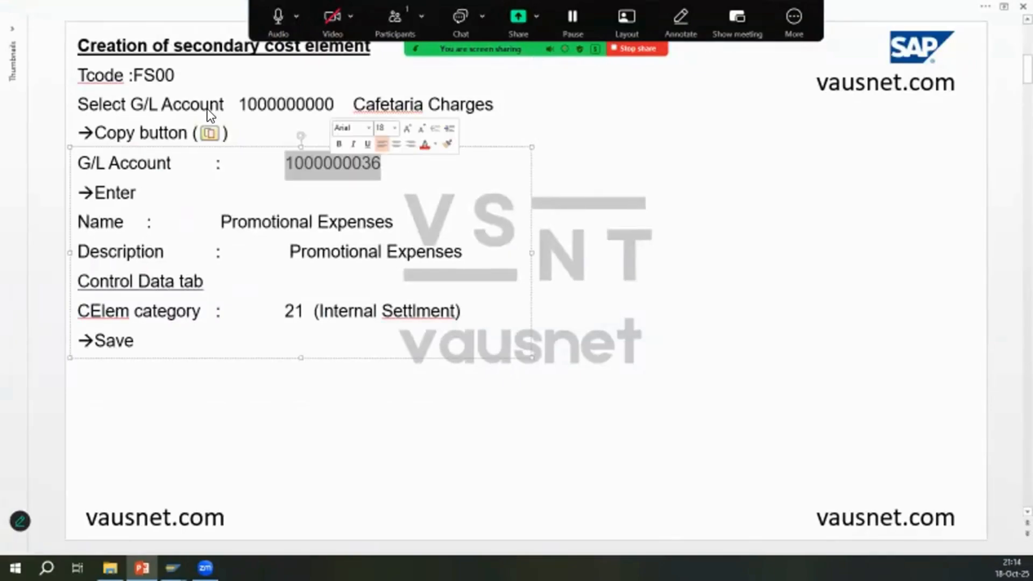
key(alt+Tab)
key(ctrl+v)
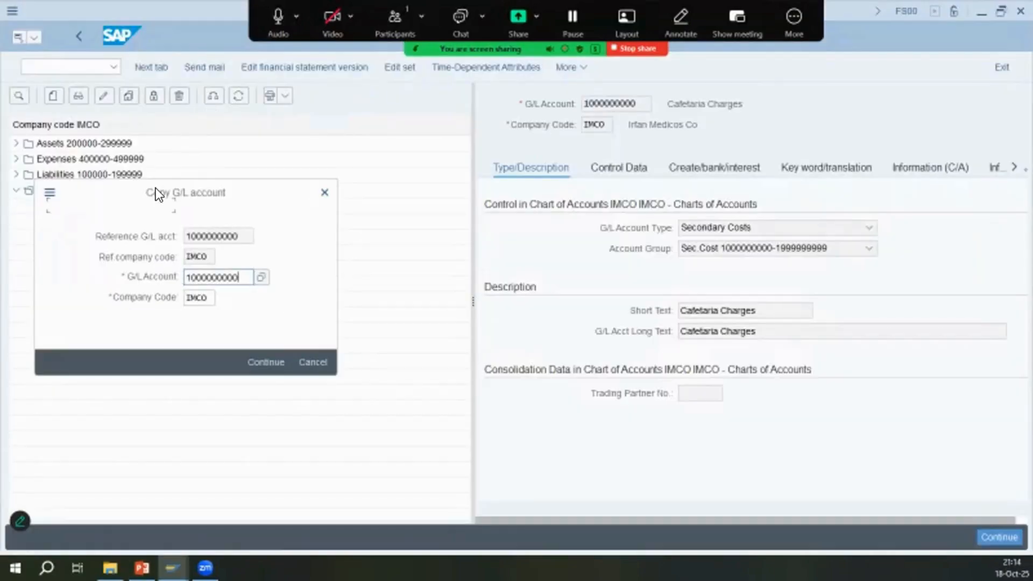
key(Return)
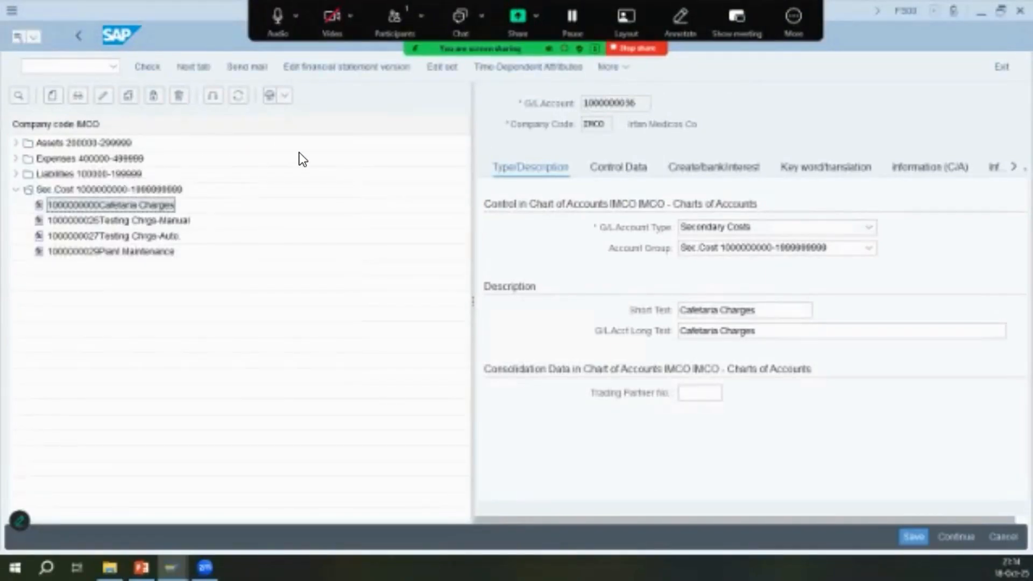
Set both the short text and the G/L account long text to Promotional Expenses, copying the name from the instruction slide
key(alt+Tab)
drag(221, 222, 398, 222)
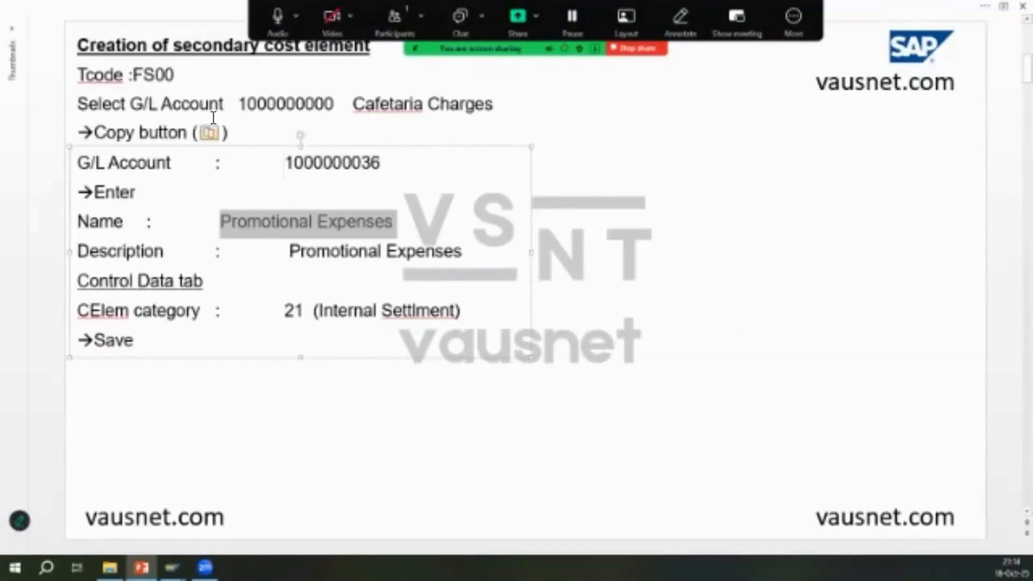
key(ctrl+c)
key(alt+Tab)
key(ctrl+a)
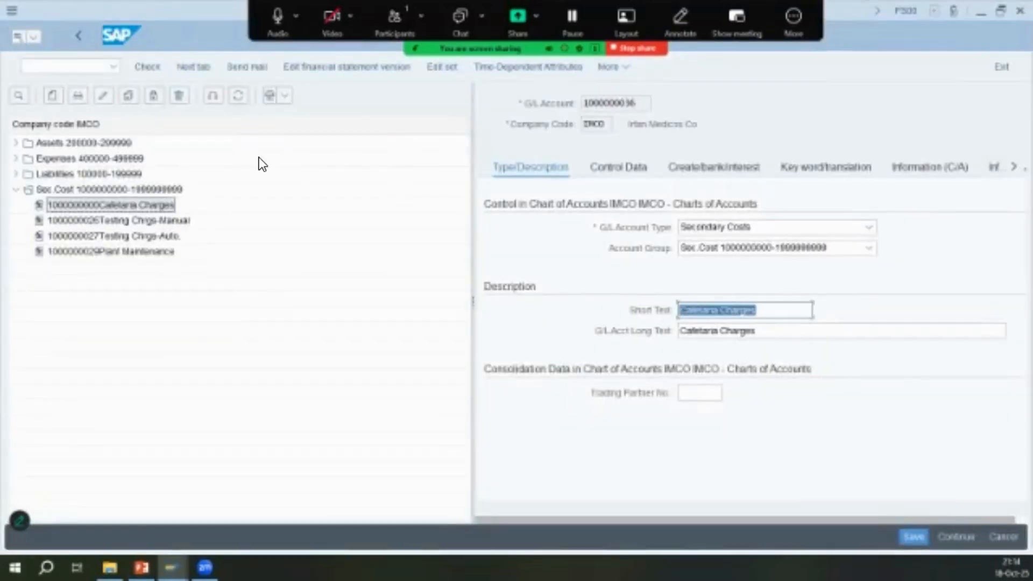
key(ctrl+v)
key(Tab)
key(alt+Tab)
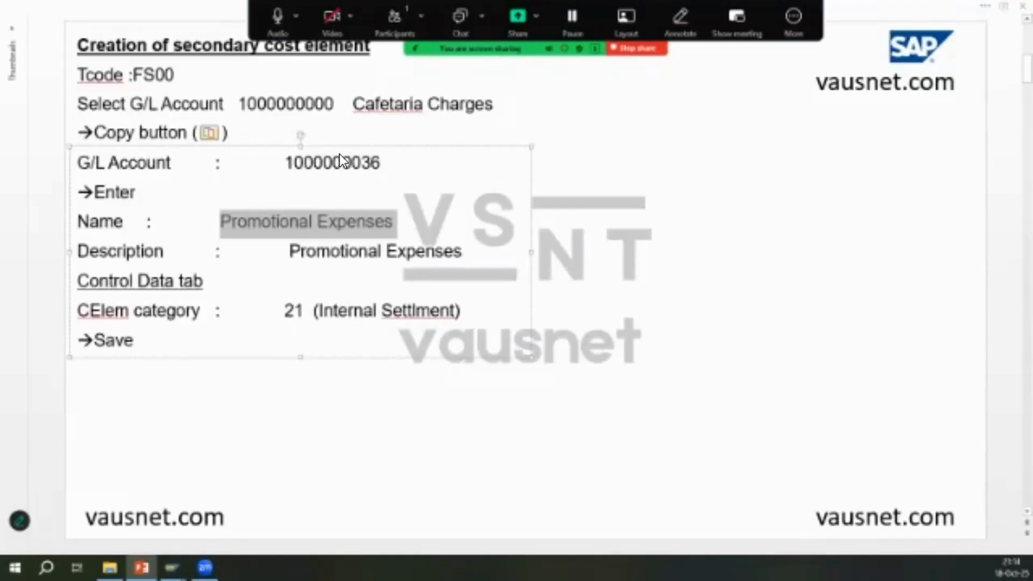
key(alt+Tab)
key(ctrl+v)
Set the cost element category in the account's control data to 21 (Internal settlement), as the instruction slide specifies
key(alt+Tab)
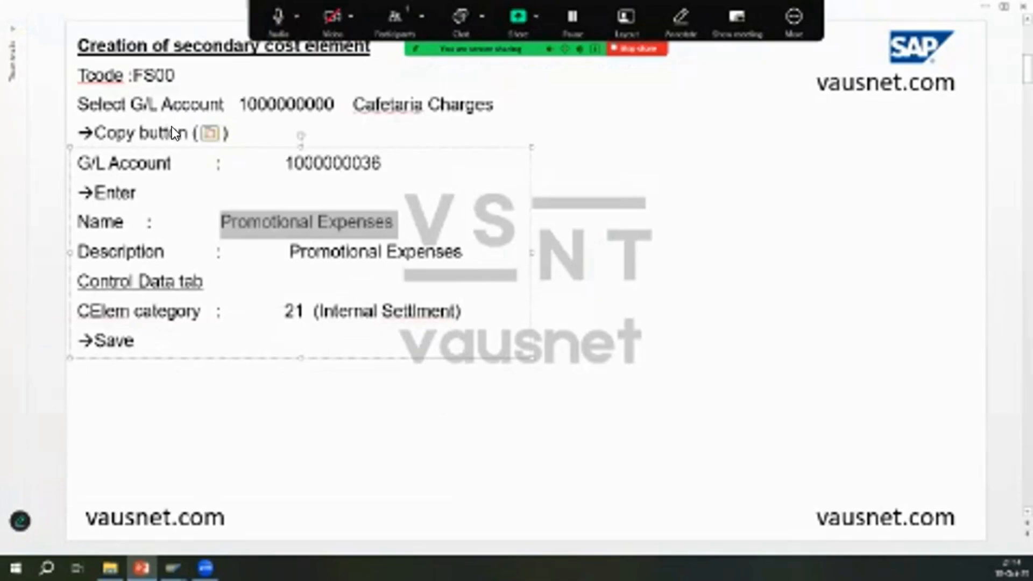
key(alt+Tab)
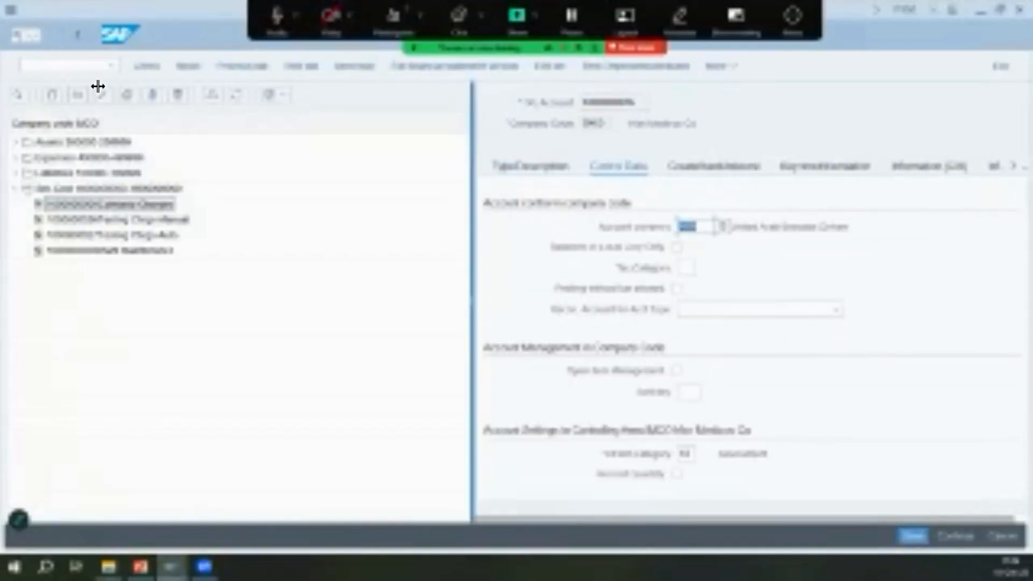
drag(98, 87, 70, 87)
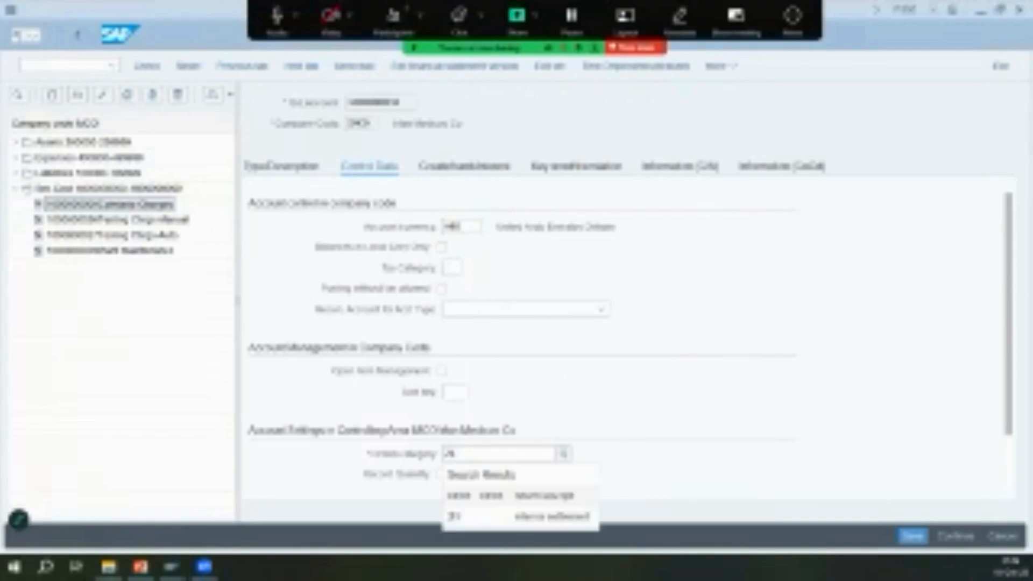
key(Down)
key(Return)
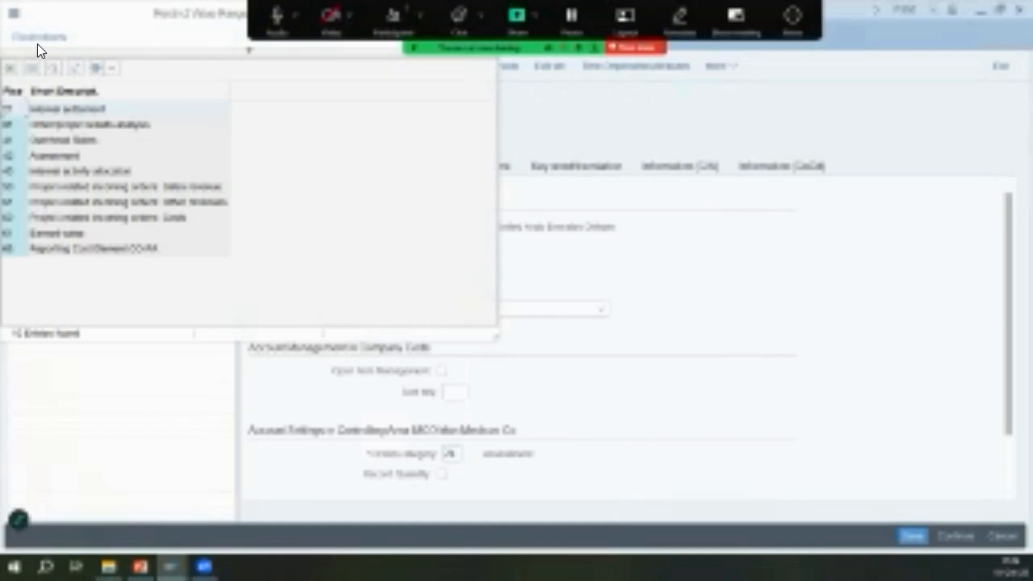
double_click(54, 14)
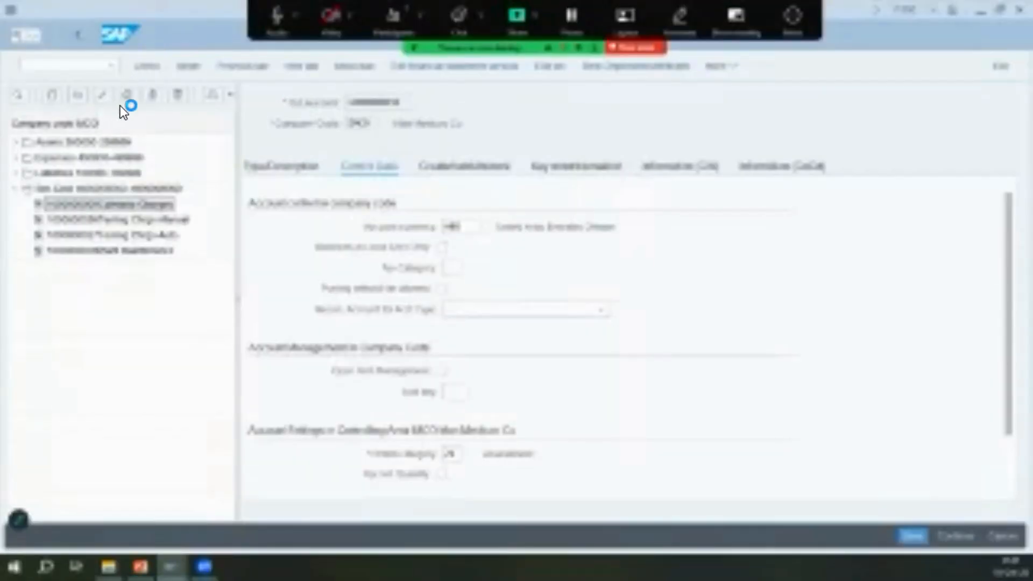
key(alt+Tab)
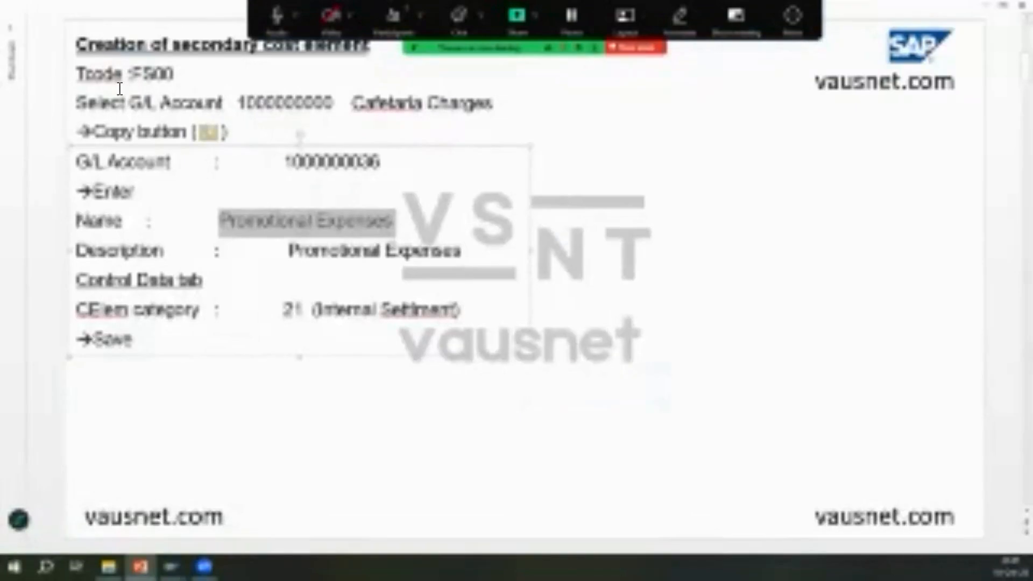
key(alt+Tab)
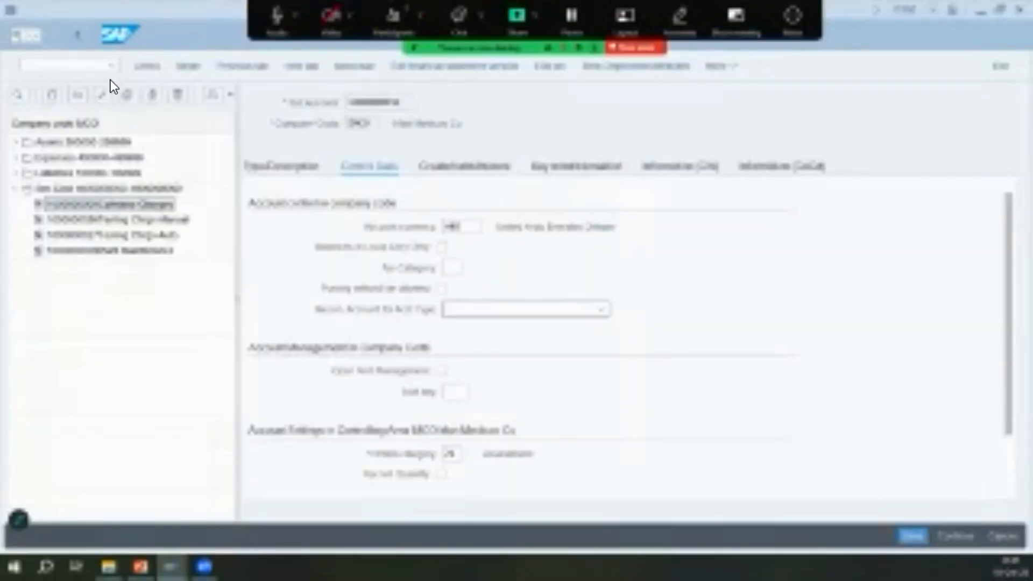
Set the account's sort key to 001 (Posting date) and save the new secondary cost element
key(Tab)
key(shift+Tab)
key(Tab)
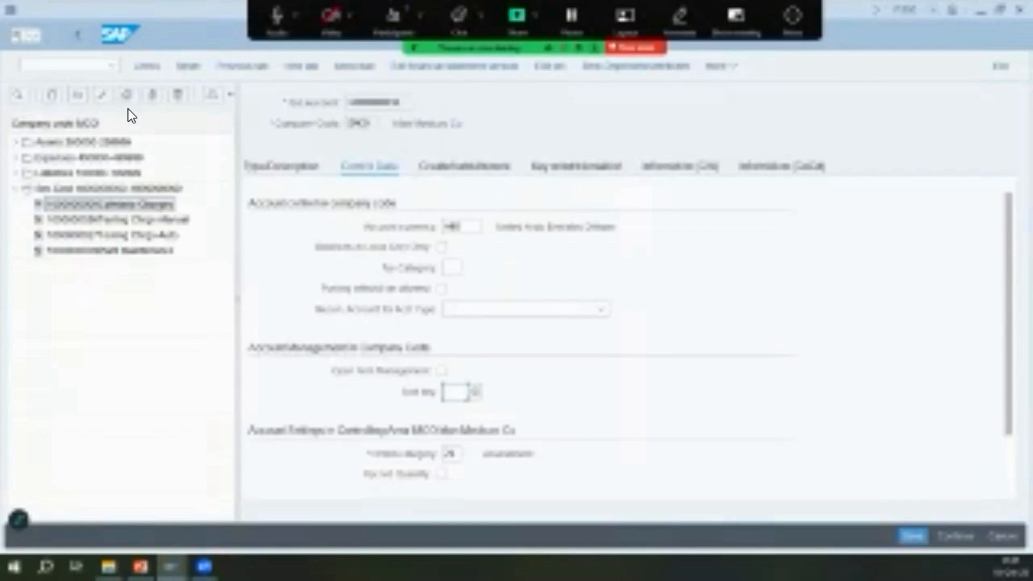
text(001)
key(Return)
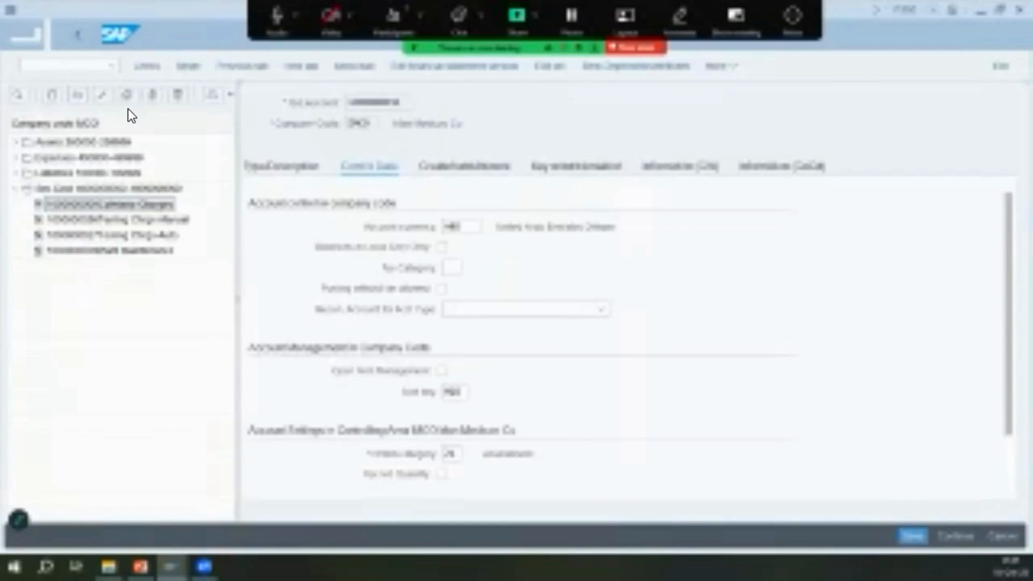
double_click(450, 392)
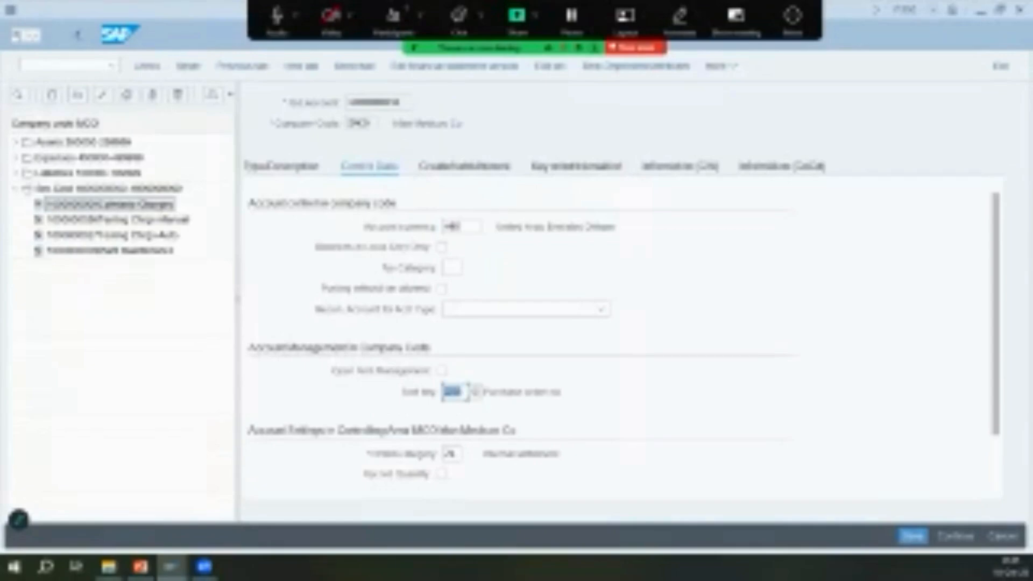
text(002)
key(Return)
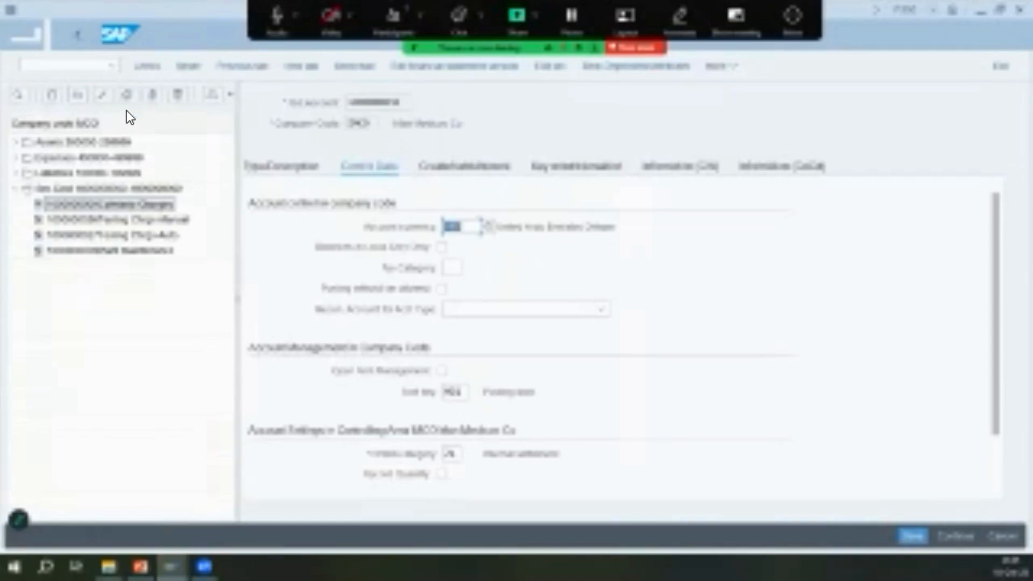
drag(545, 392, 492, 393)
key(alt+Tab)
key(alt+Tab)
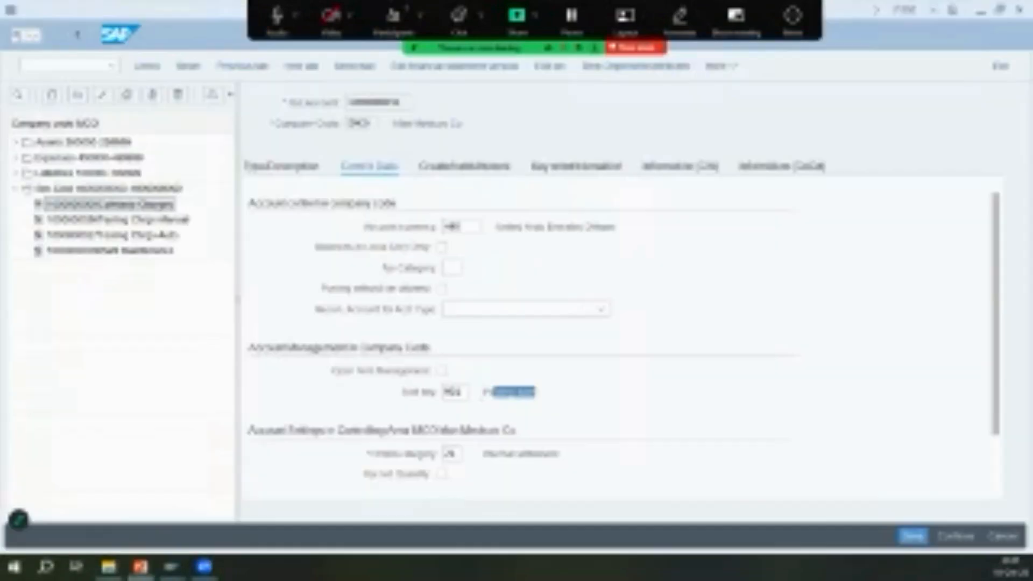
click(913, 536)
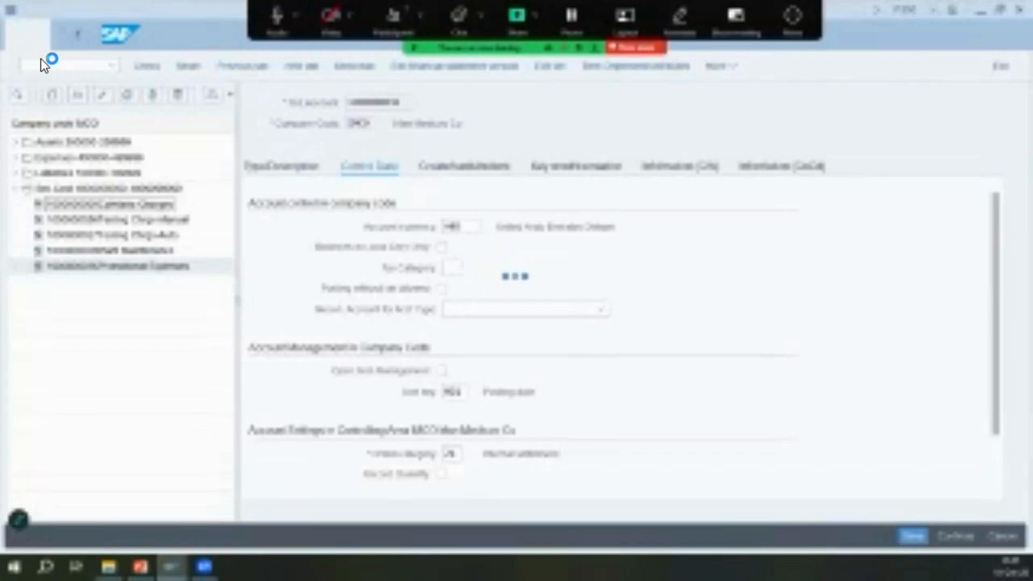
Bring up the Creating Cost Center instruction slide and start transaction KS01 in SAP for the cost center creation
key(alt+Tab)
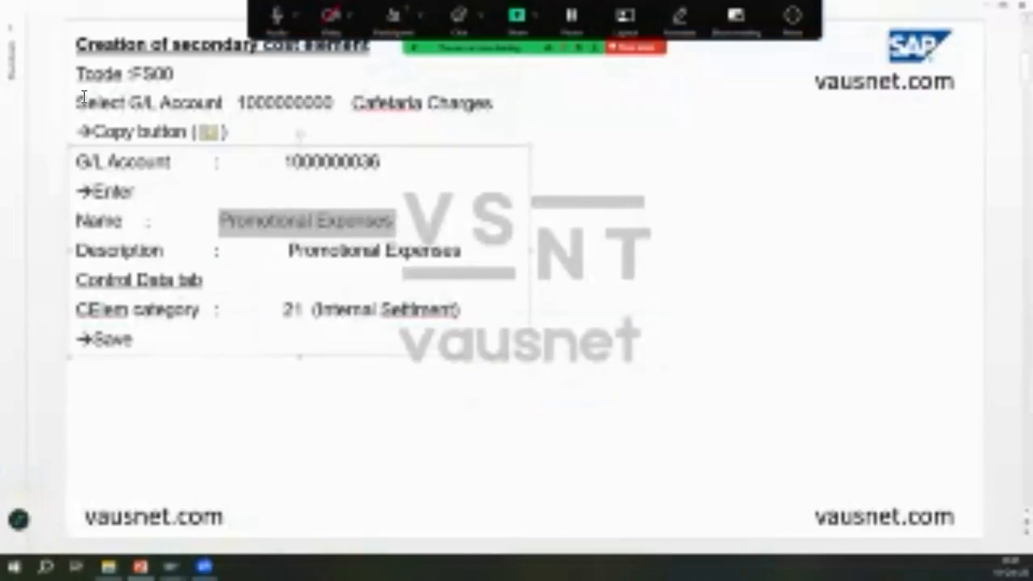
click(772, 43)
key(Page_Down)
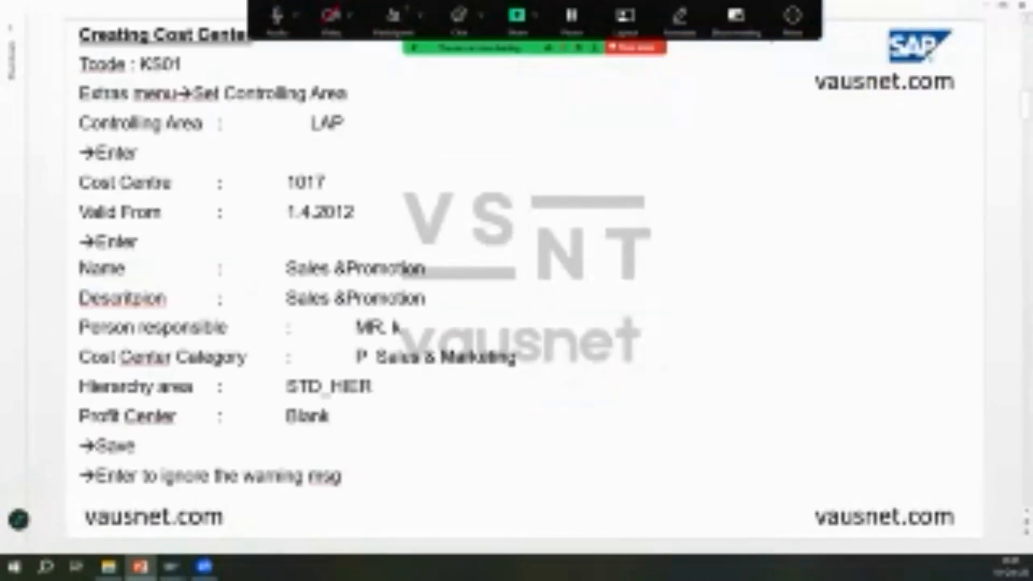
key(alt+Tab)
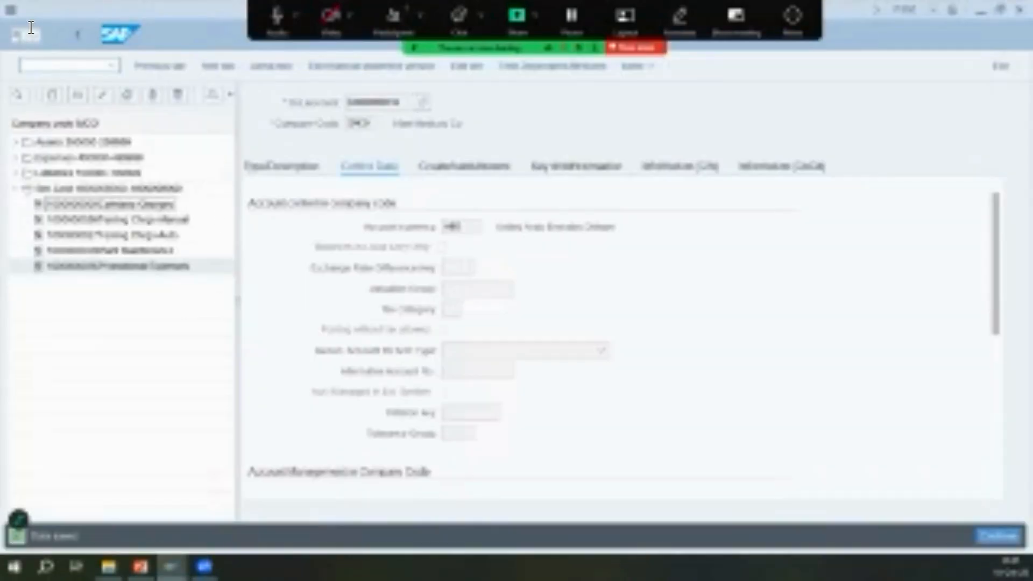
text(/nks01)
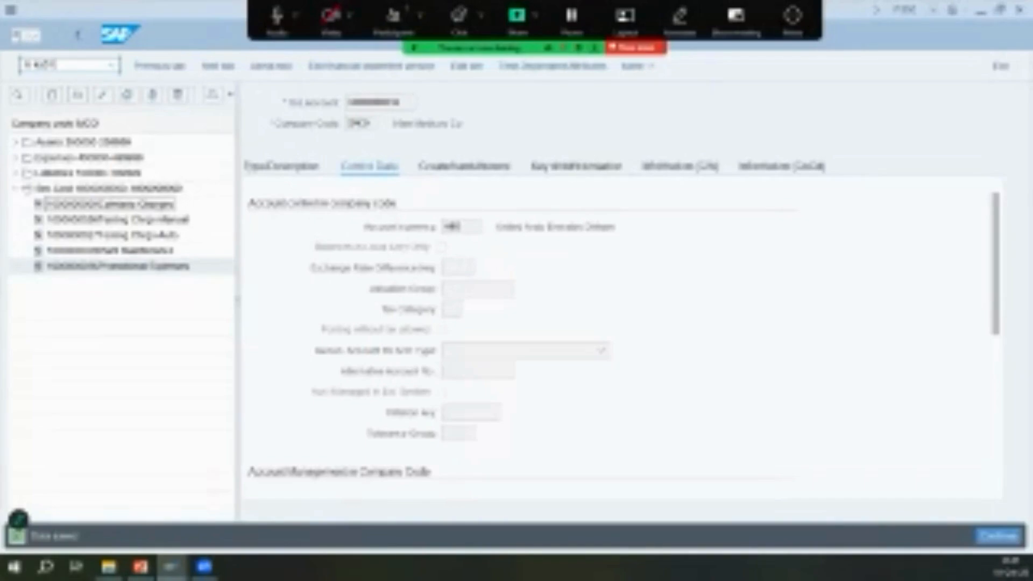
key(Return)
key(alt+Tab)
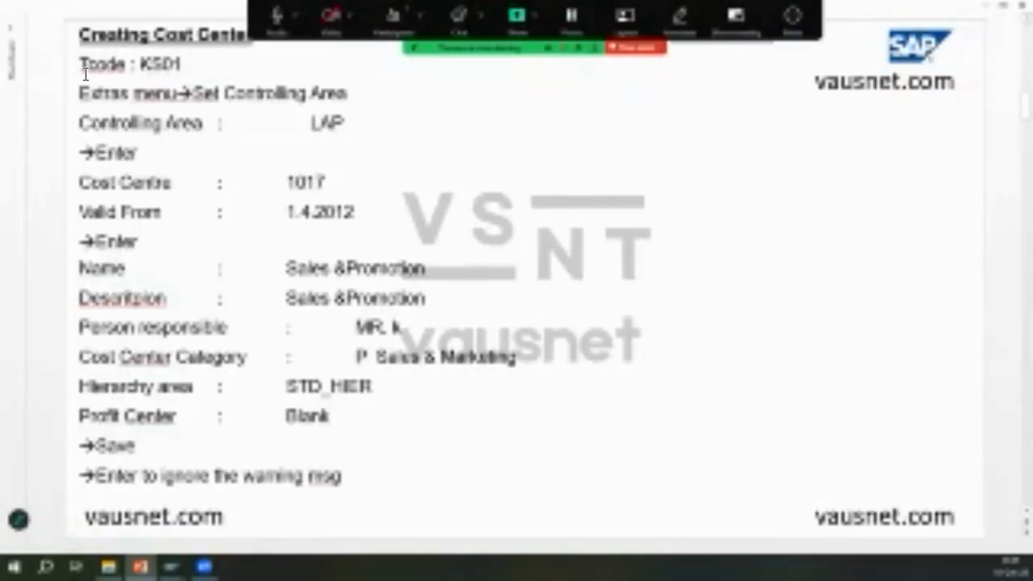
key(alt+Tab)
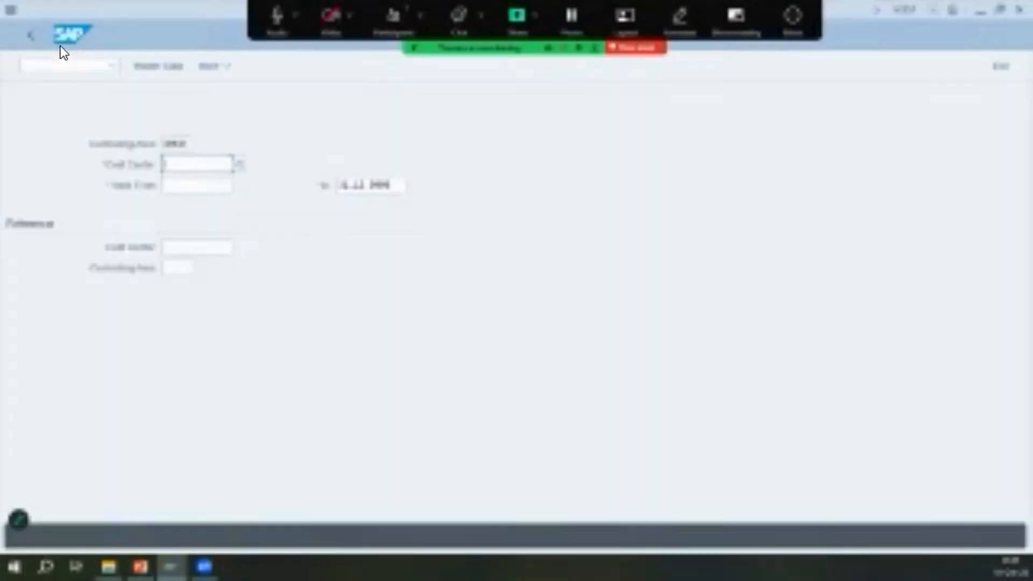
key(alt+Tab)
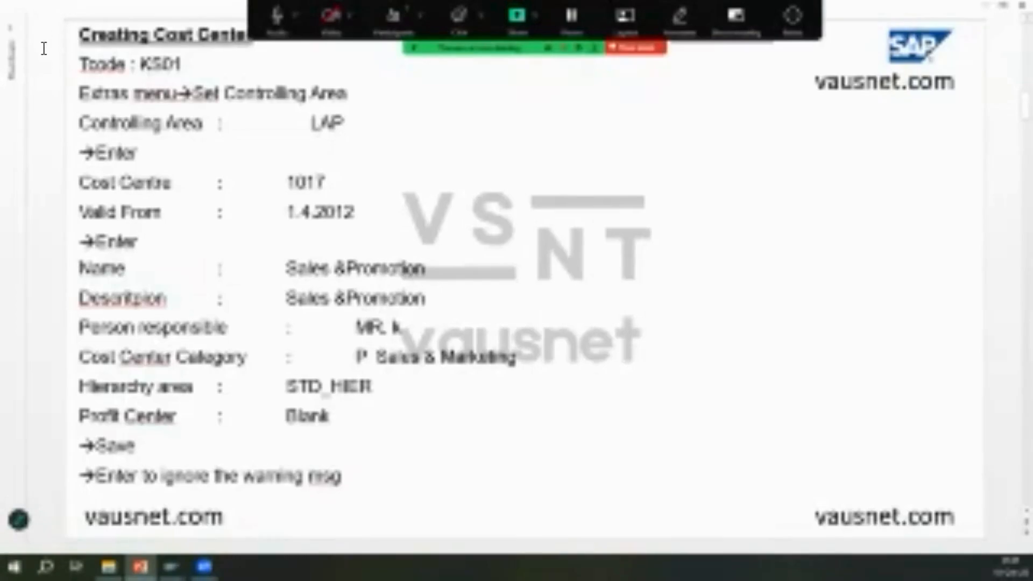
Copy cost centre number 1017 from the instruction slide into the new cost center's initial data and set its valid-from date to 01.01.2025
double_click(307, 184)
key(ctrl+c)
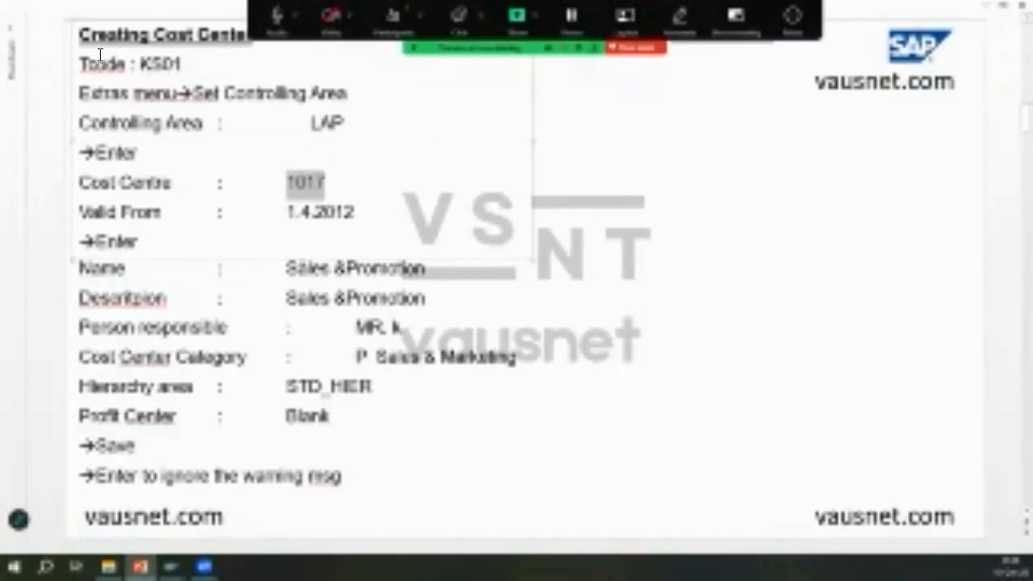
key(alt+Tab)
key(ctrl+v)
key(Tab)
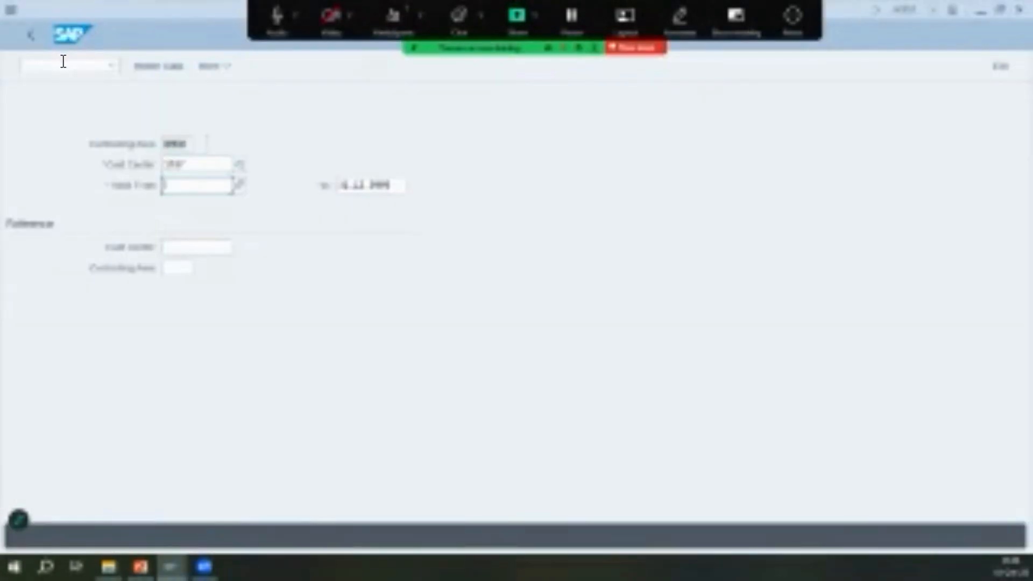
text(0)
key(Return)
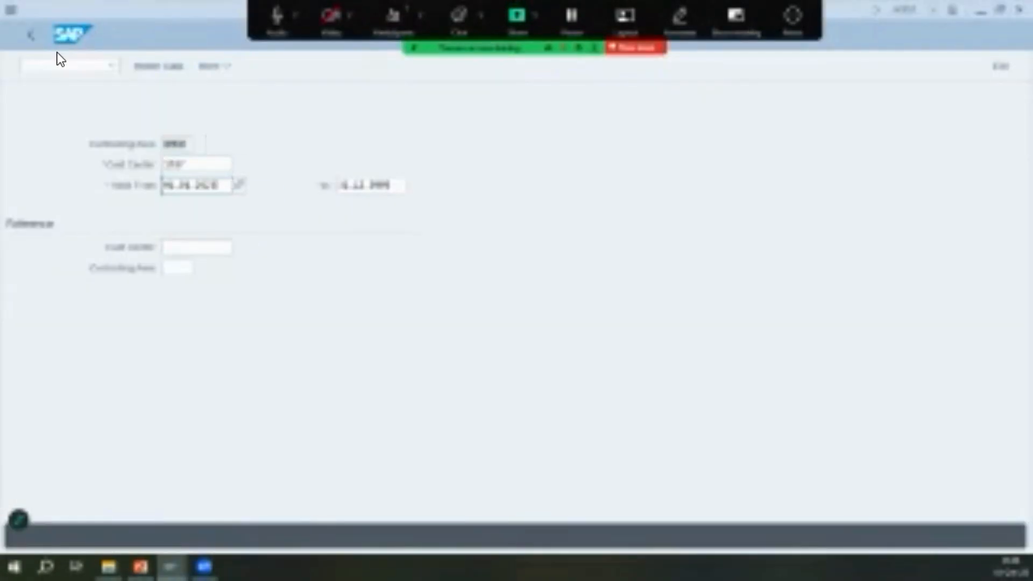
Proceed to the basic data of cost center 1017 and enter Sales & Promotion as both name and description, following the slide
key(alt+Tab)
key(alt+Tab)
key(alt+Tab)
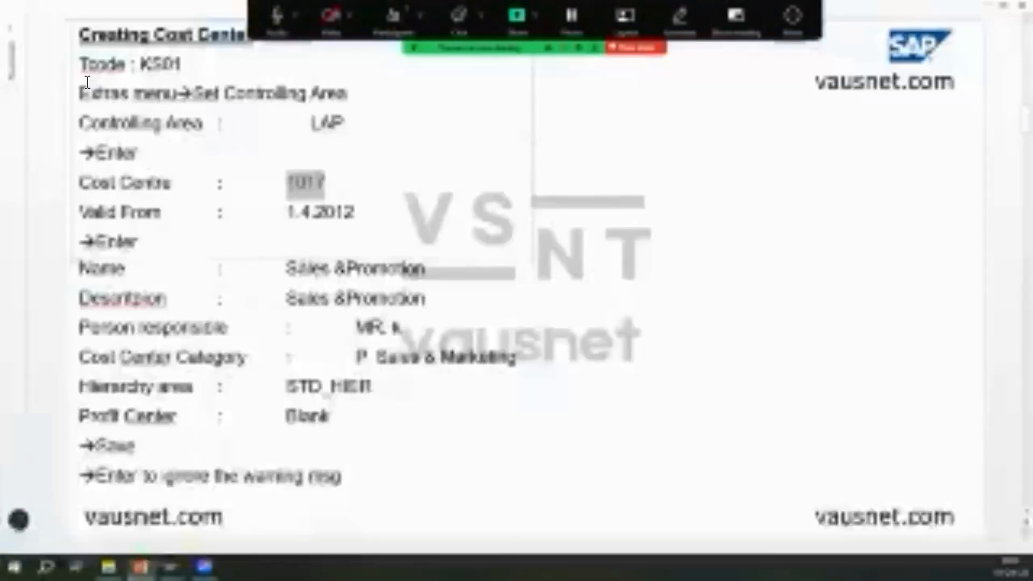
drag(287, 269, 356, 270)
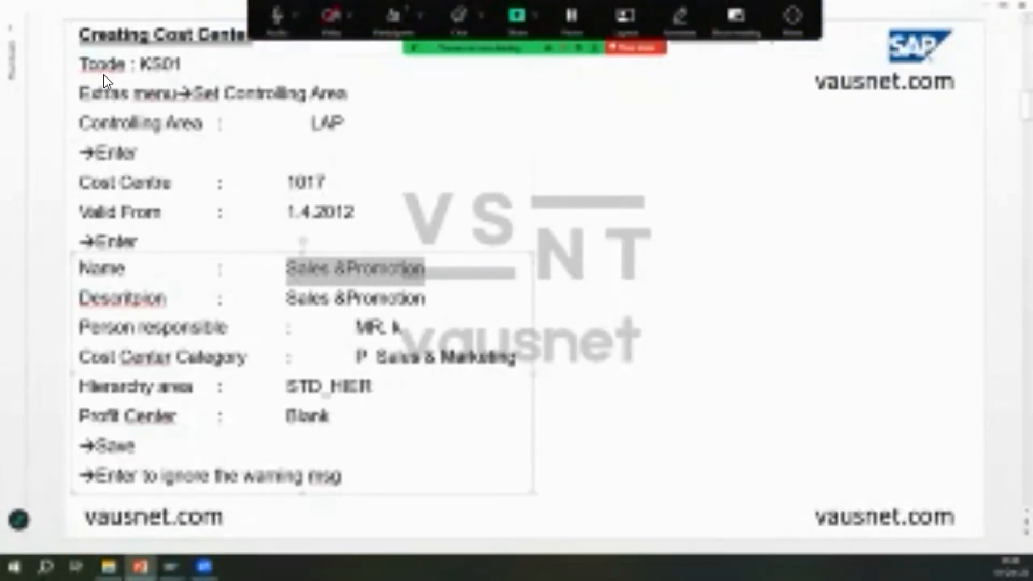
key(alt+Tab)
key(Return)
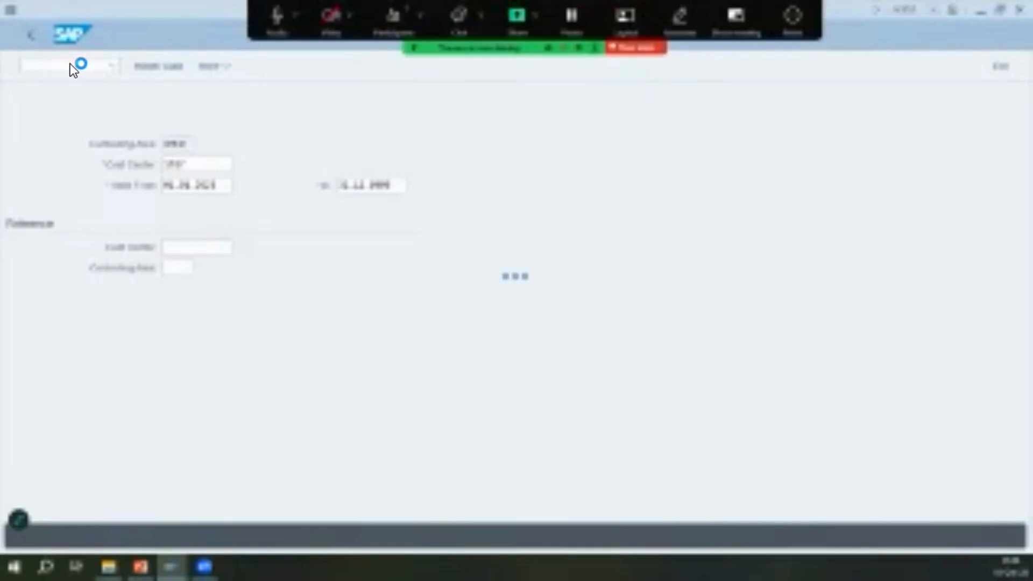
text(Plant maintenance)
key(Tab)
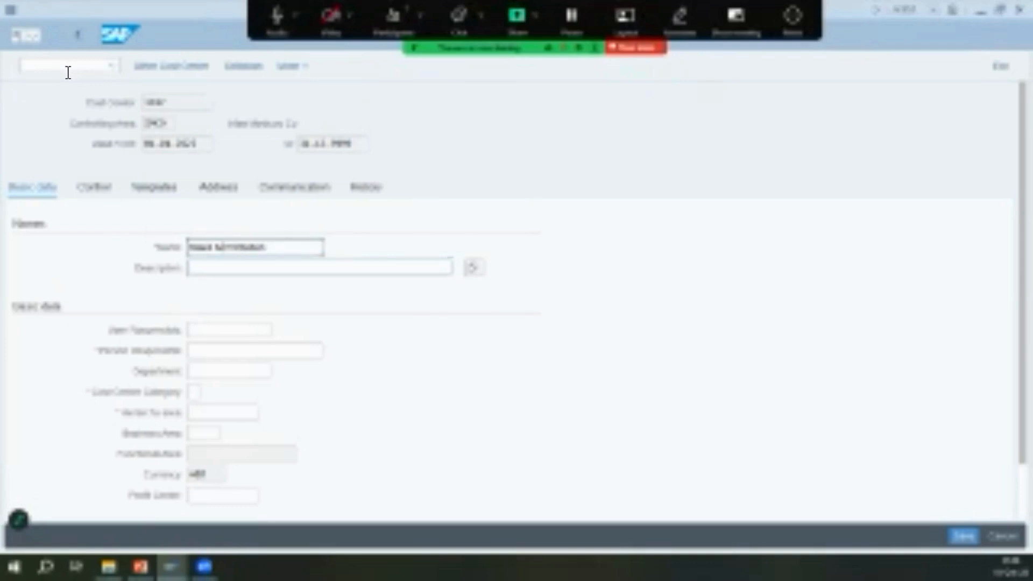
text(Plant maintenance)
Enter the person responsible for the cost center in its basic data, checking the instruction slide for the required fields
key(alt+Tab)
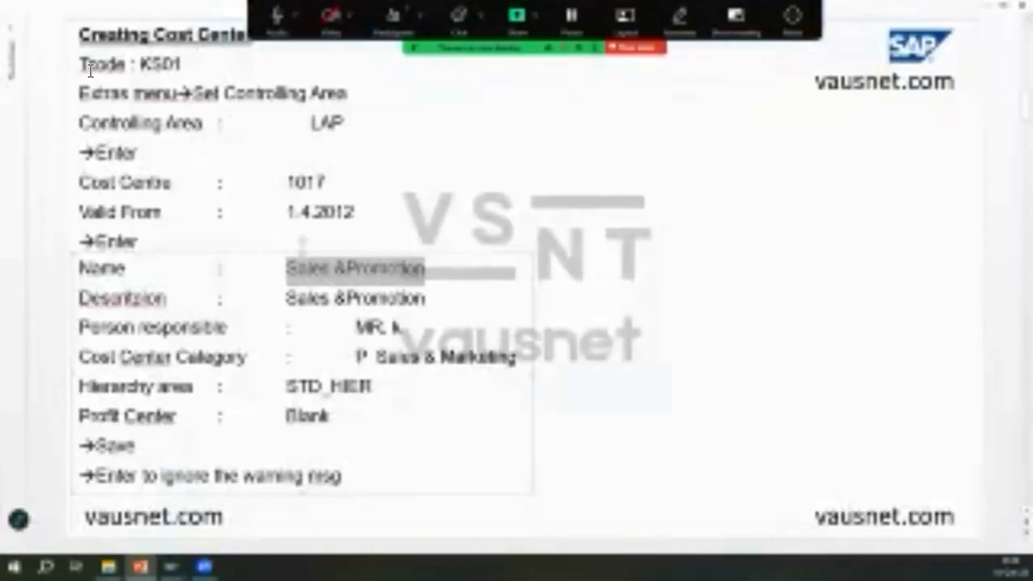
key(alt+Tab)
key(Tab)
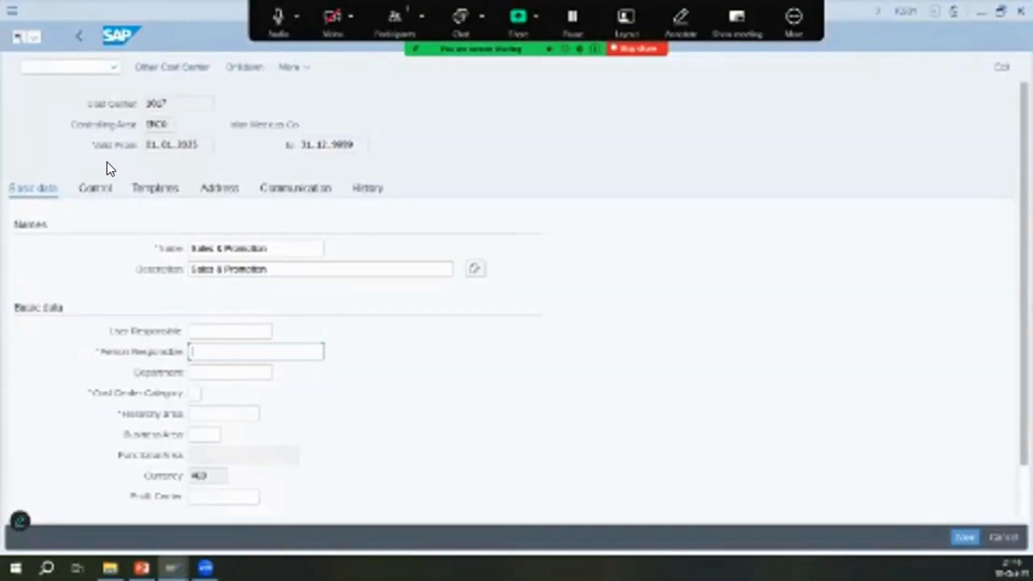
text(Jia)
key(Tab)
Set the cost center category to T (Marketing), choosing it from the list of possible categories
key(alt+Tab)
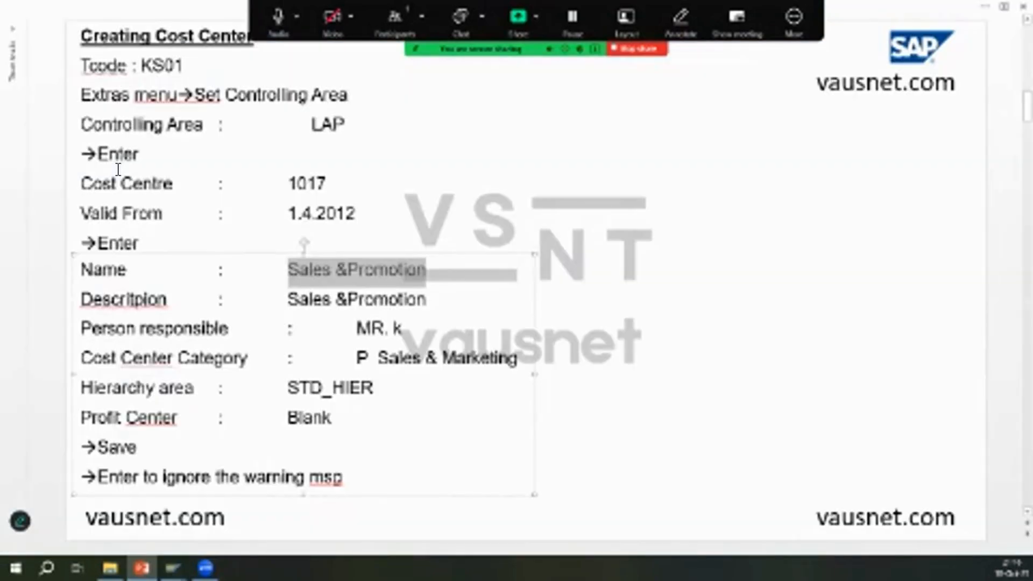
key(alt+Tab)
key(F4)
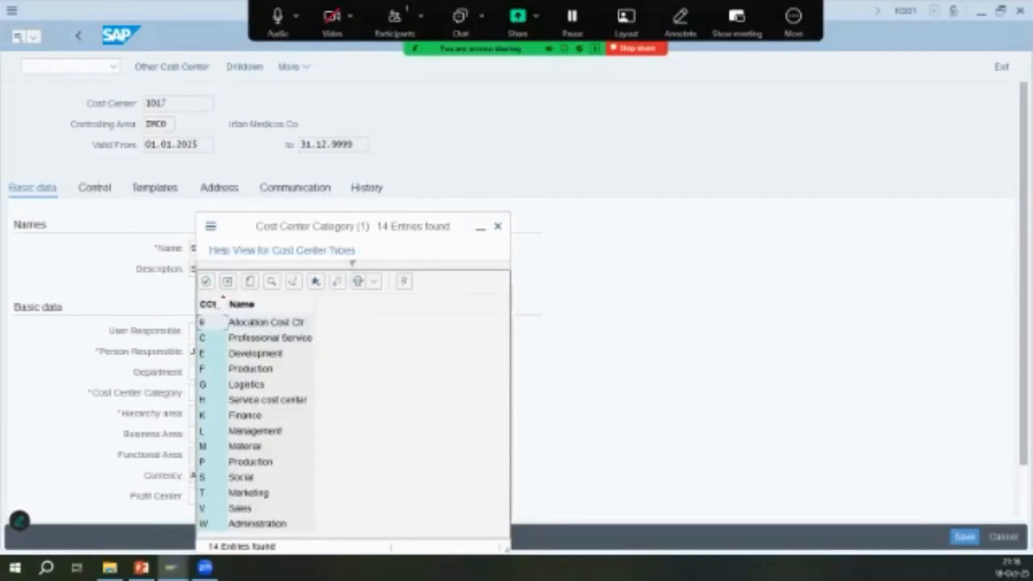
key(Down)
key(Down)
key(Down)
key(Down)
key(Down)
key(Down)
key(Down)
key(Down)
key(Down)
key(Down)
key(Down)
key(Down)
key(Up)
key(Return)
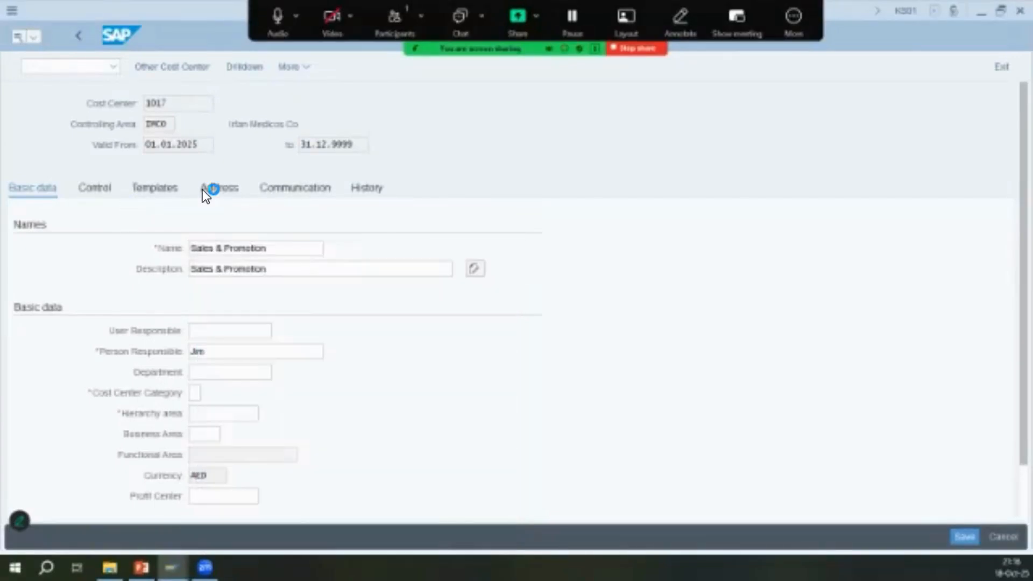
Set the hierarchy area to IMCO, leave the profit center blank, and save the new cost center
key(alt+Tab)
key(alt+Tab)
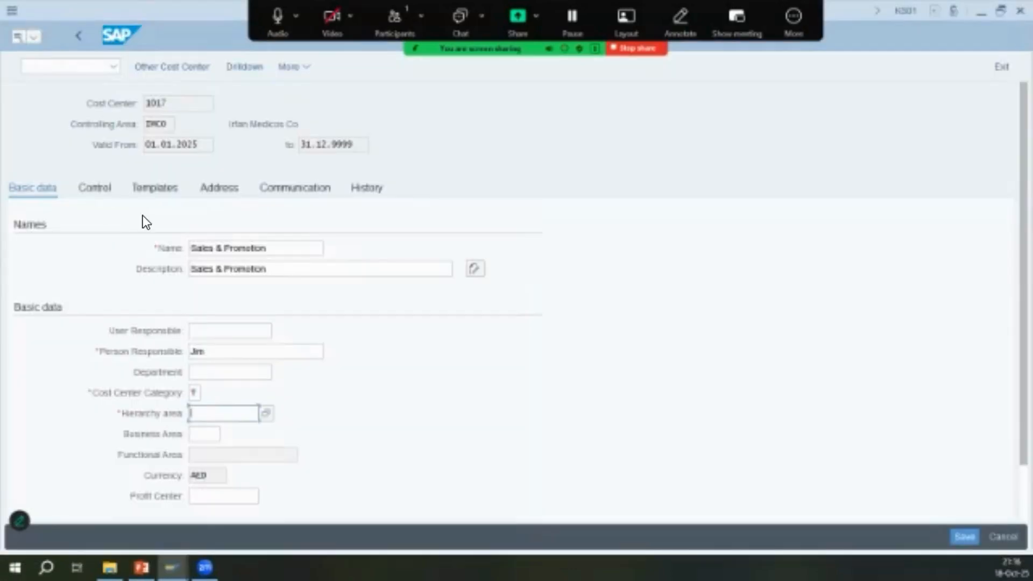
key(F4)
key(alt+Tab)
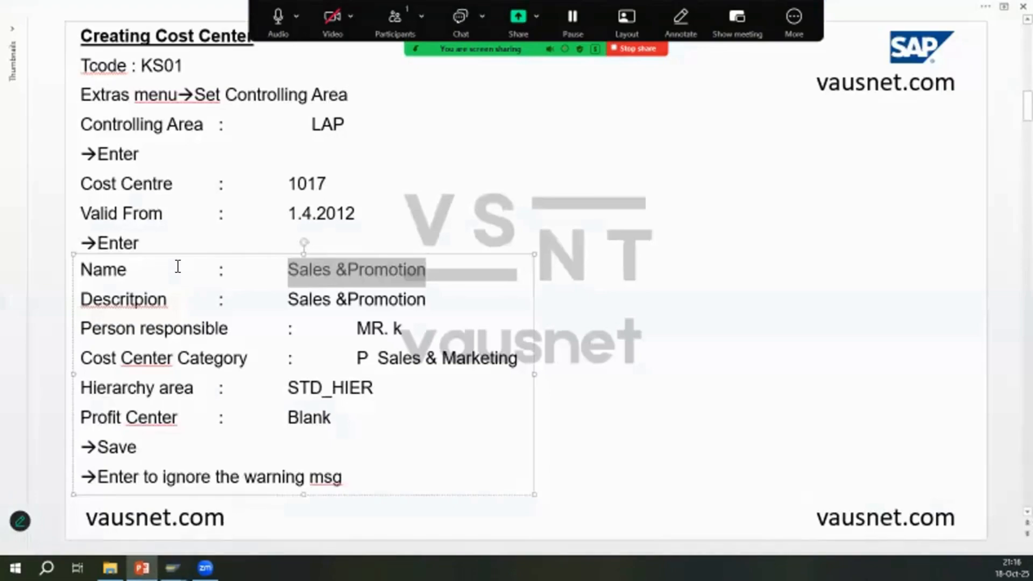
key(alt+Tab)
key(ctrl+s)
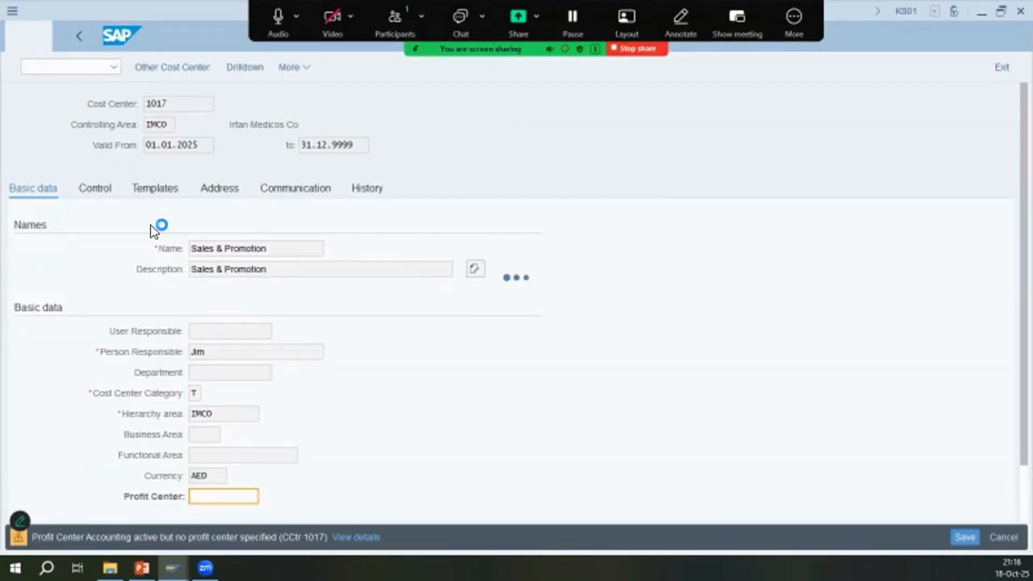
Bring up the Maintain allocation structure instruction slide and start transaction SPRO in SAP
key(alt+Tab)
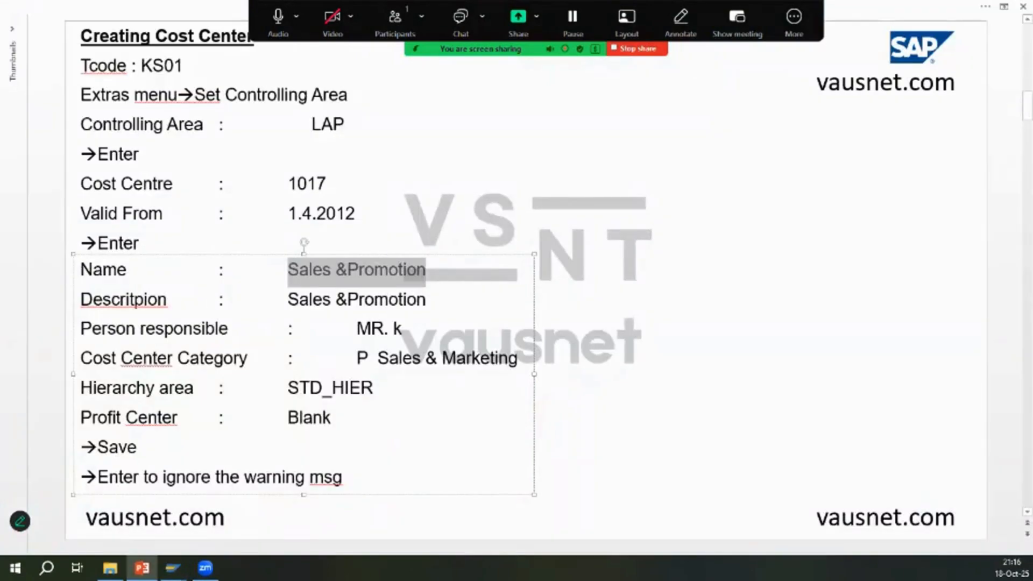
key(Down)
click(522, 321)
key(Down)
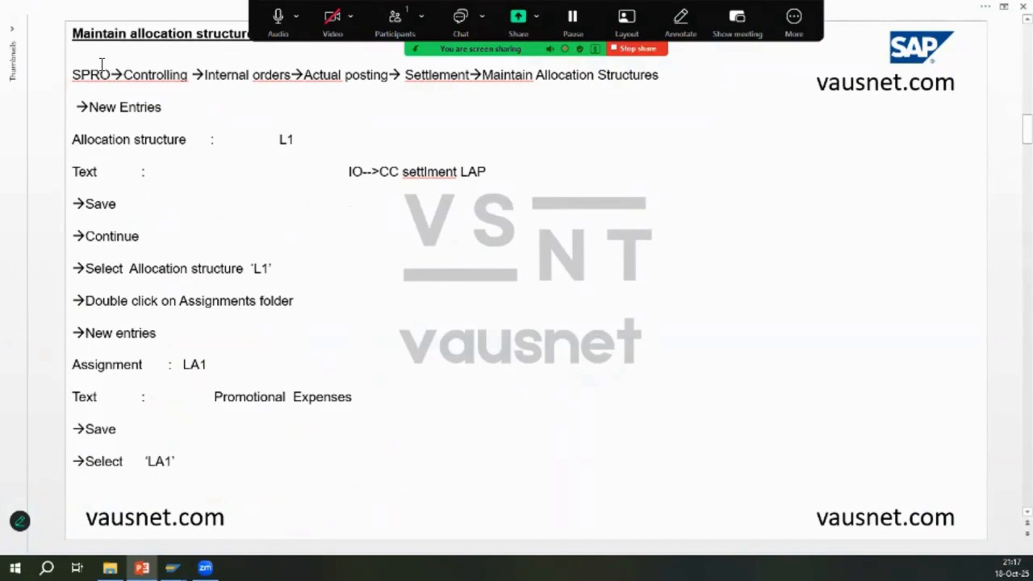
key(alt+Tab)
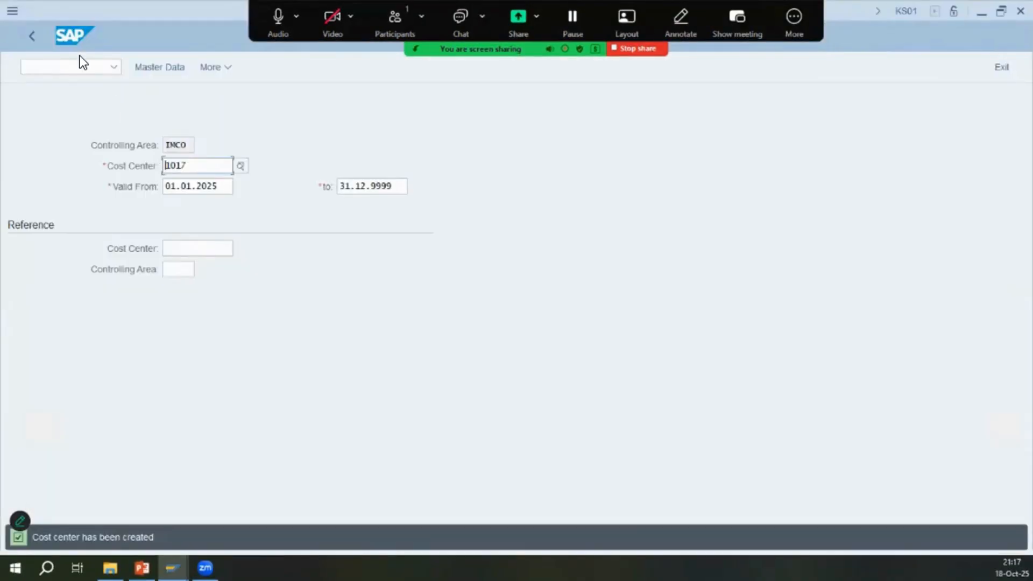
click(59, 65)
text(/nspro)
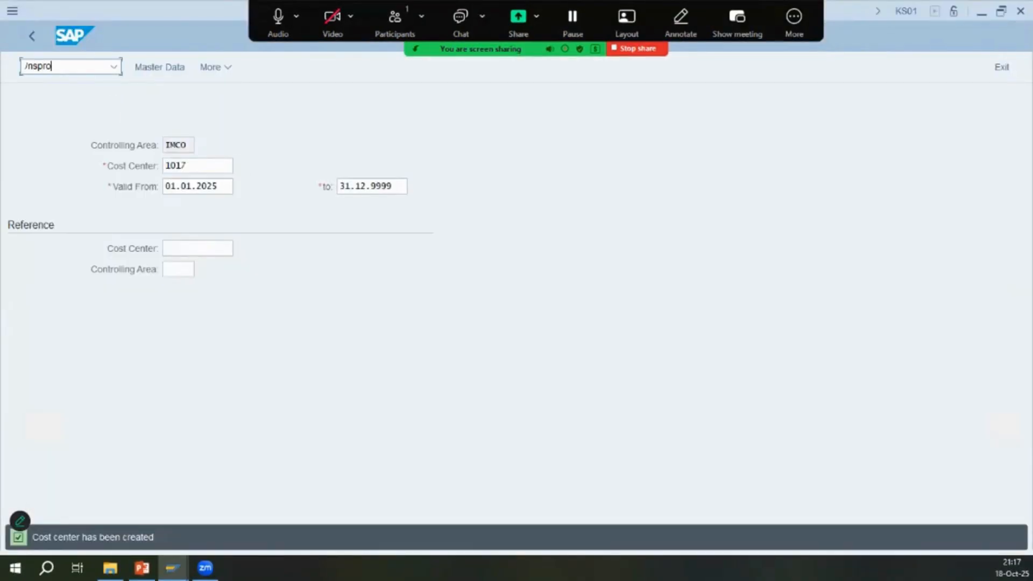
key(Return)
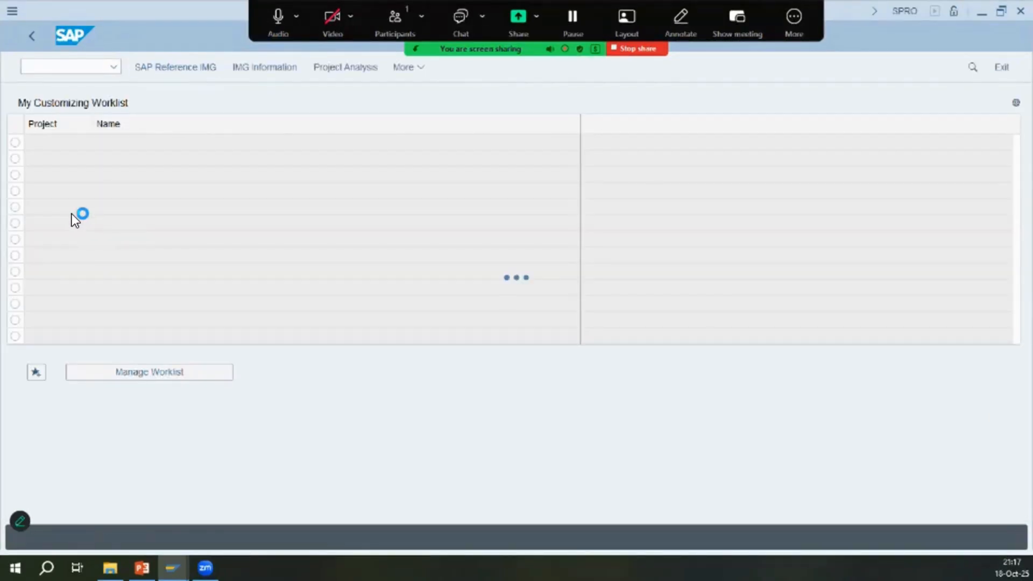
Open Maintain Allocation Structures in the reference IMG under Controlling, Internal Orders, Actual Postings, Settlement, following the slide
key(alt+Tab)
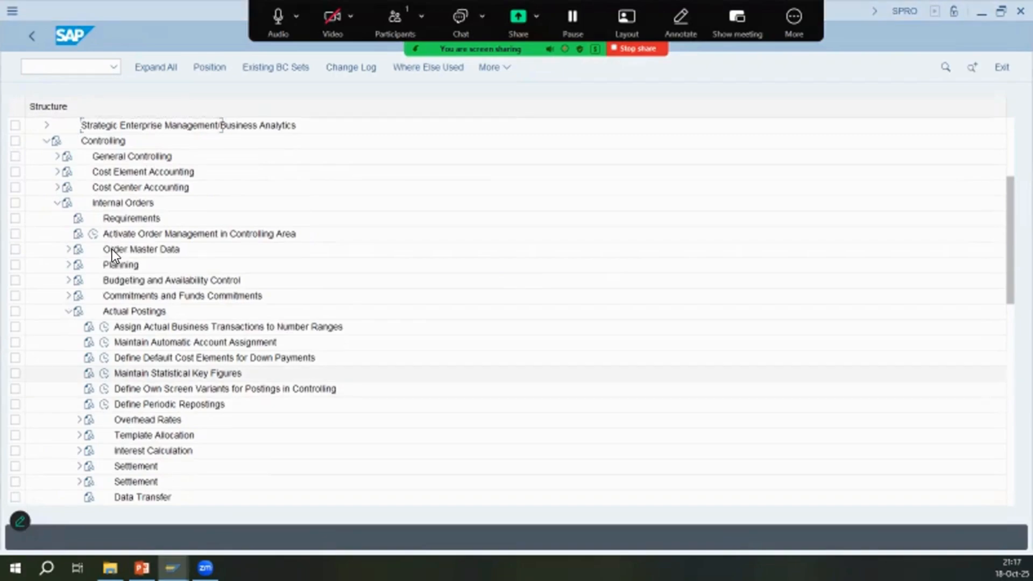
scroll(112, 250, down, 1)
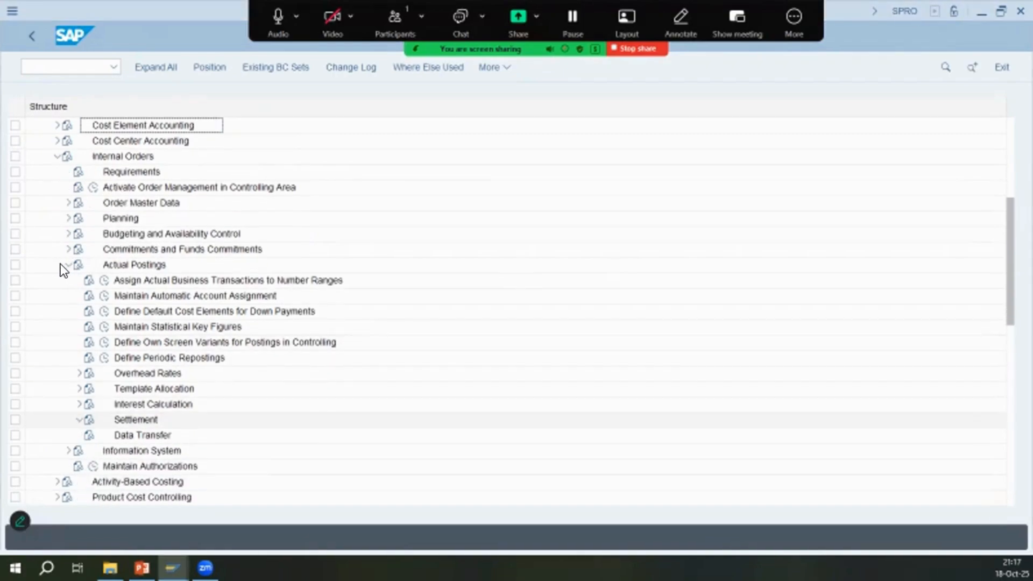
key(alt+Tab)
key(alt+Tab)
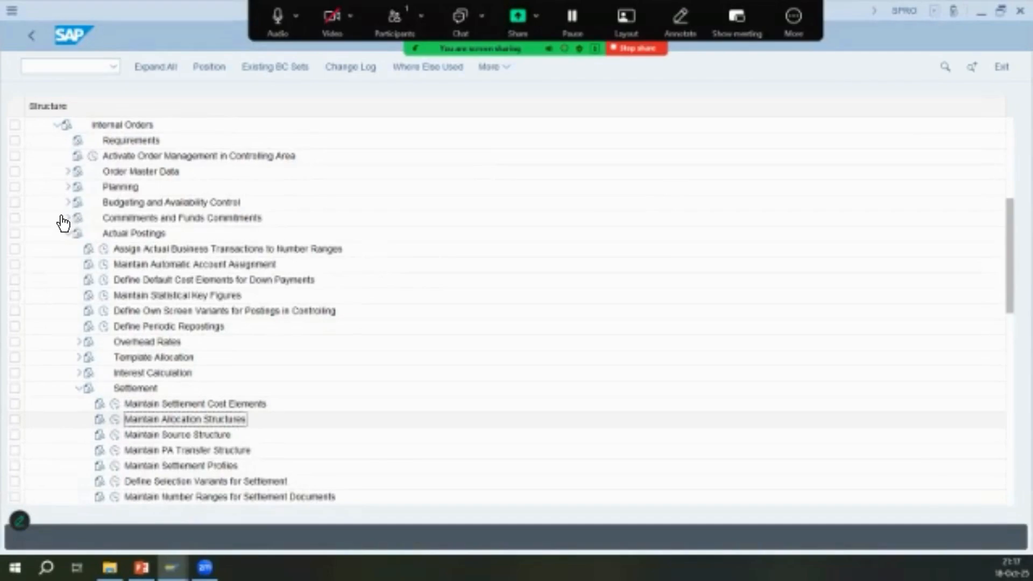
click(116, 419)
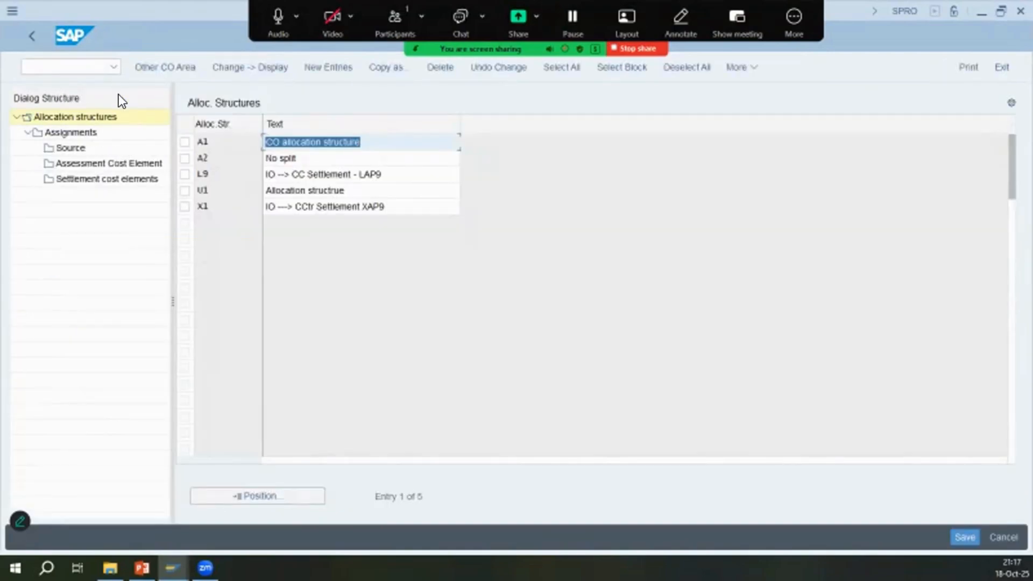
click(70, 149)
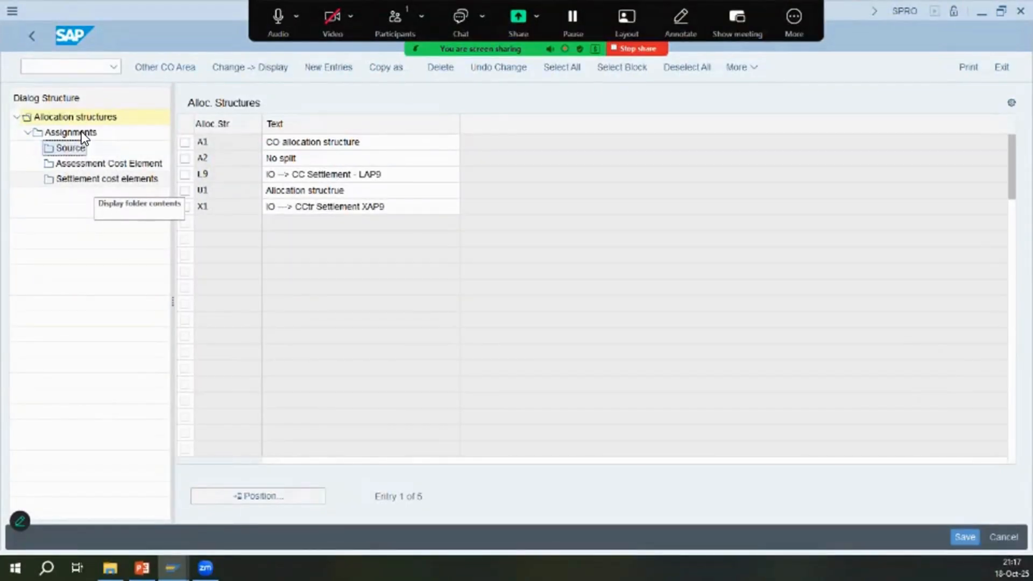
click(83, 178)
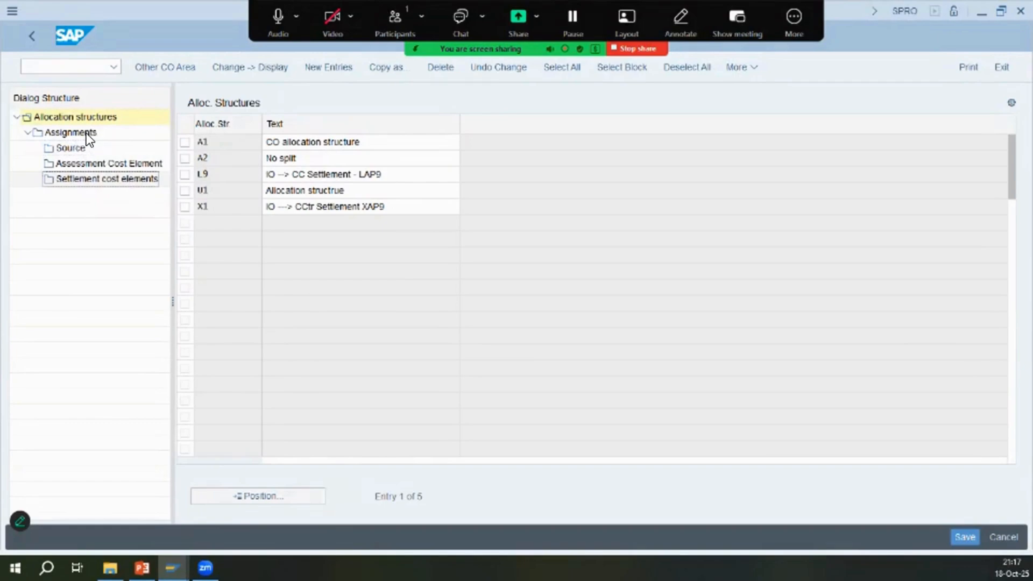
click(71, 133)
click(70, 116)
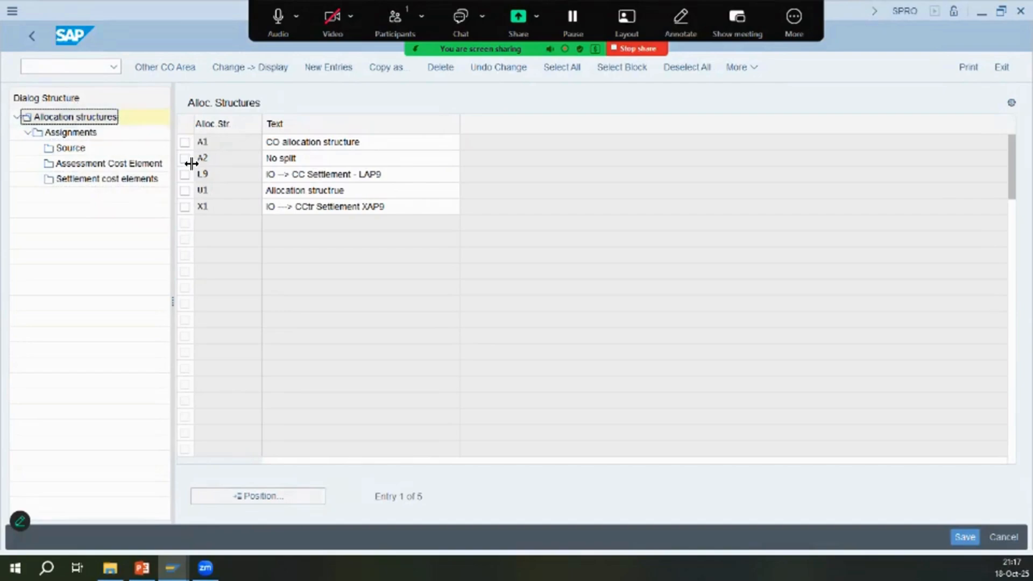
Add a new allocation structure IM with the text IMCO Alloc. Structure, and select its row
key(alt+Tab)
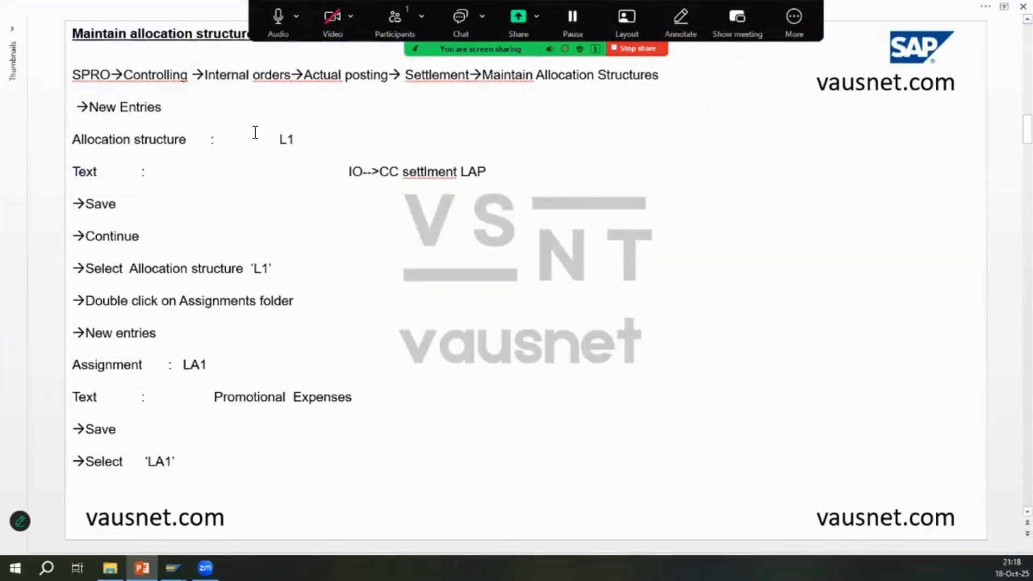
key(alt+Tab)
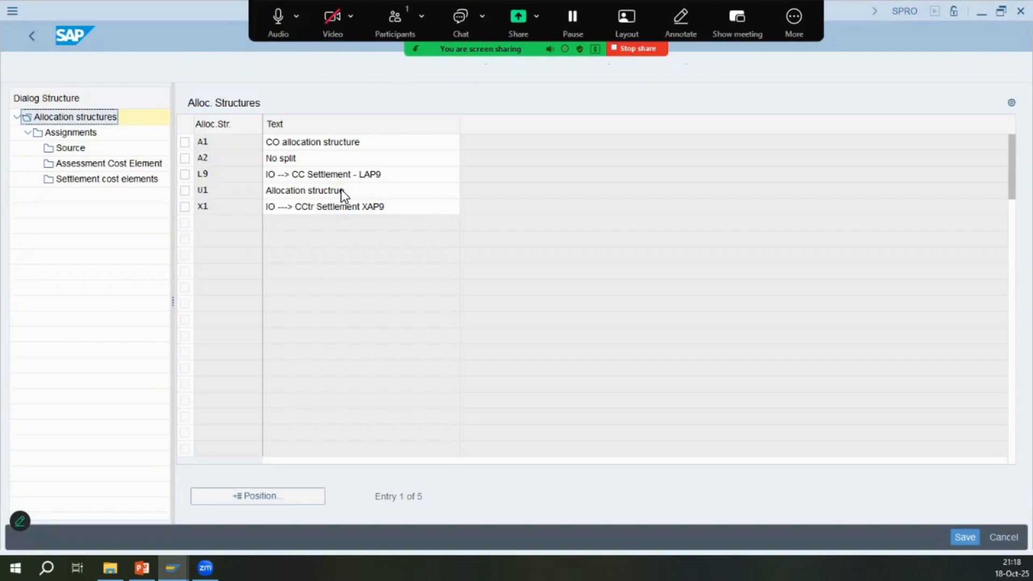
text(L1)
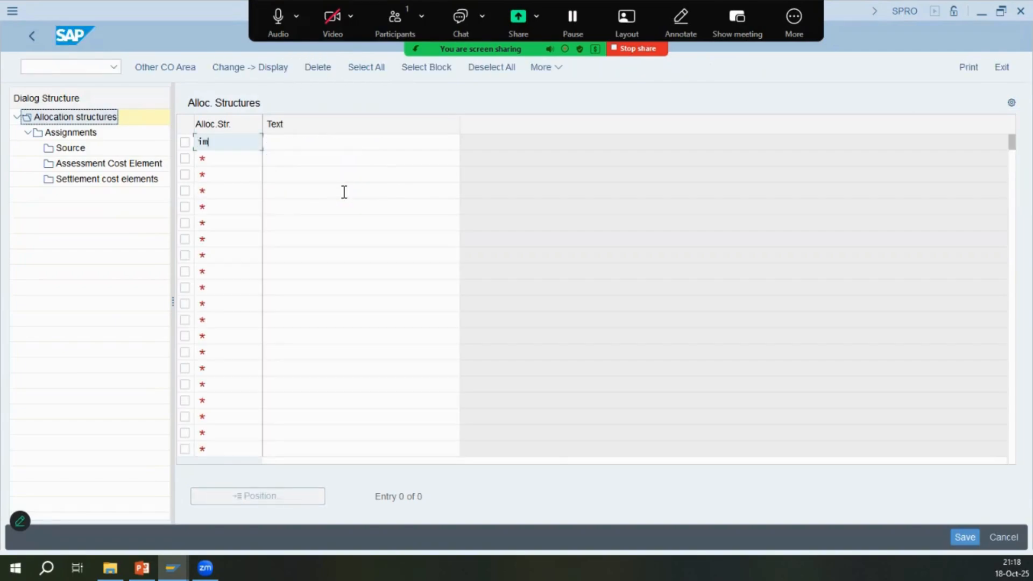
key(Tab)
key(alt+Tab)
key(alt+Tab)
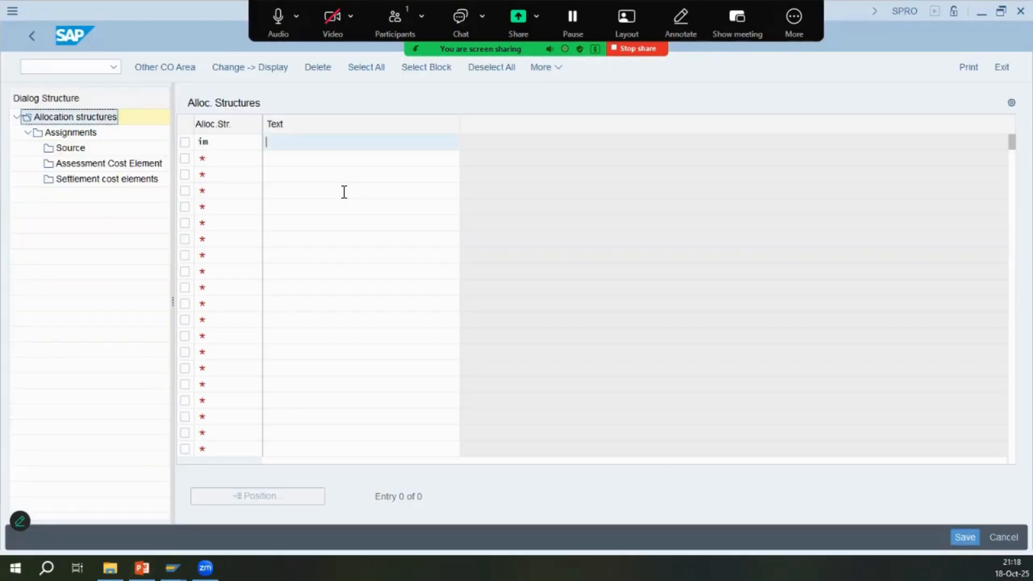
text(IMCO)
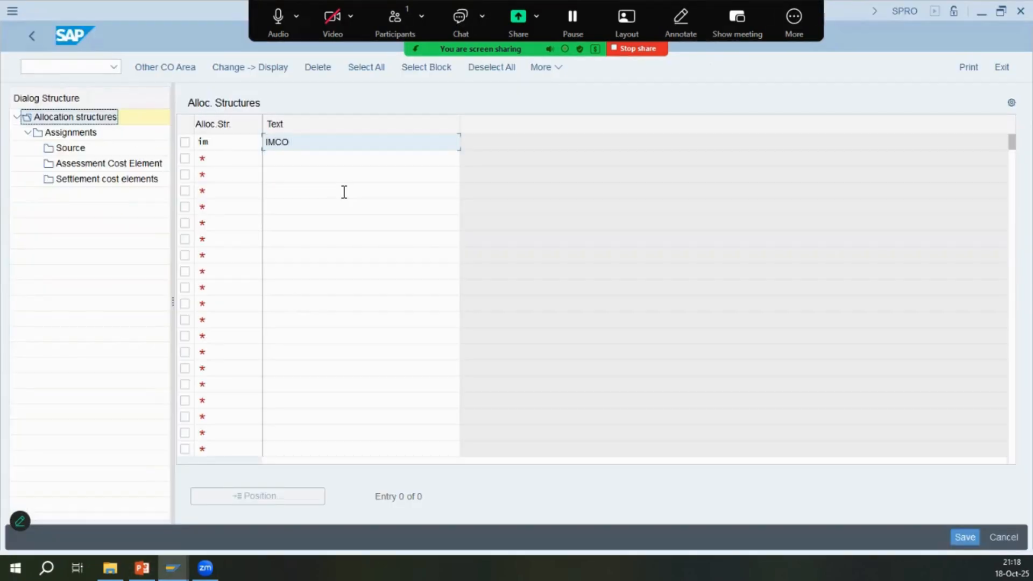
text( Alloc. Struc)
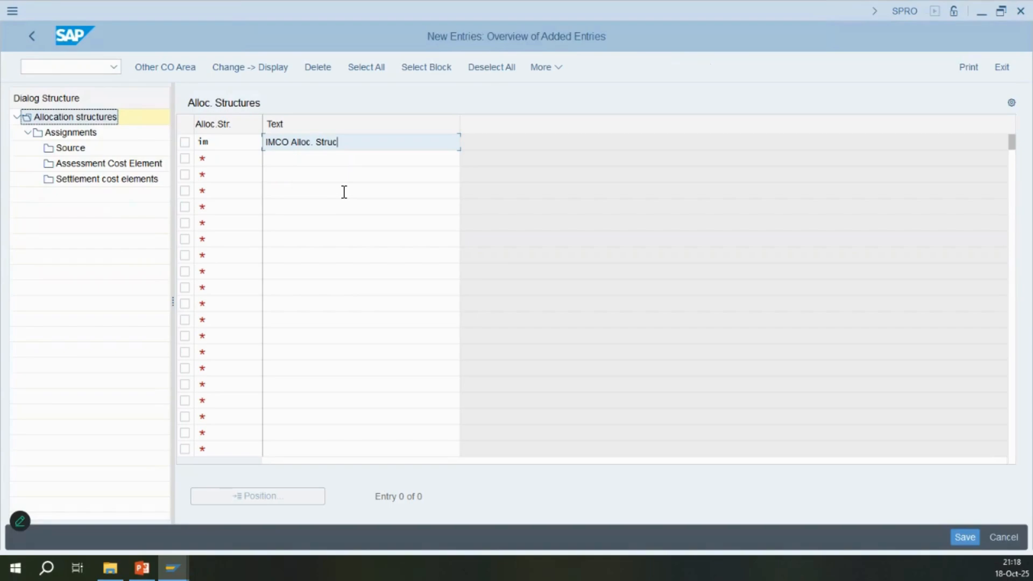
text(ture)
key(Return)
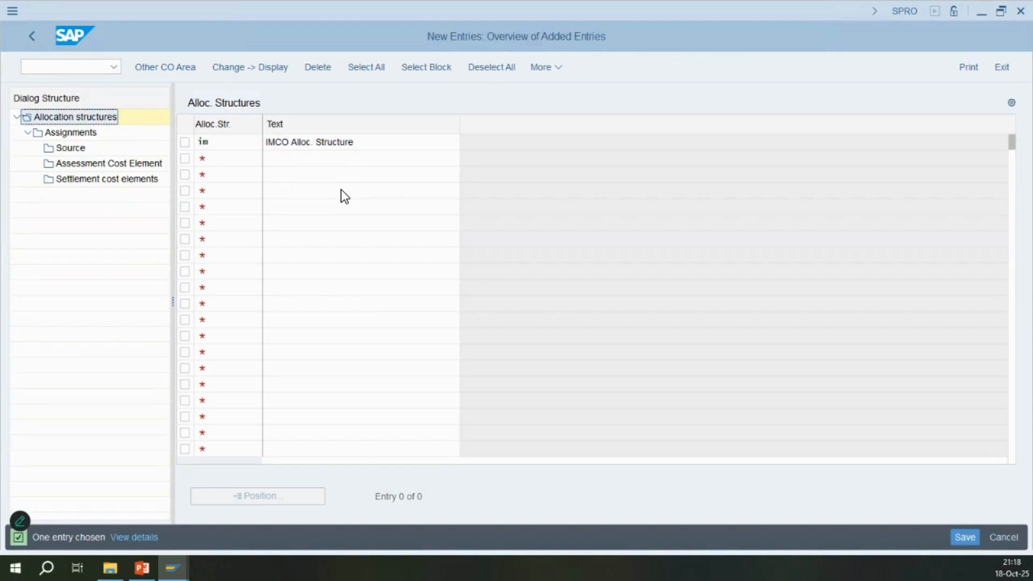
click(185, 142)
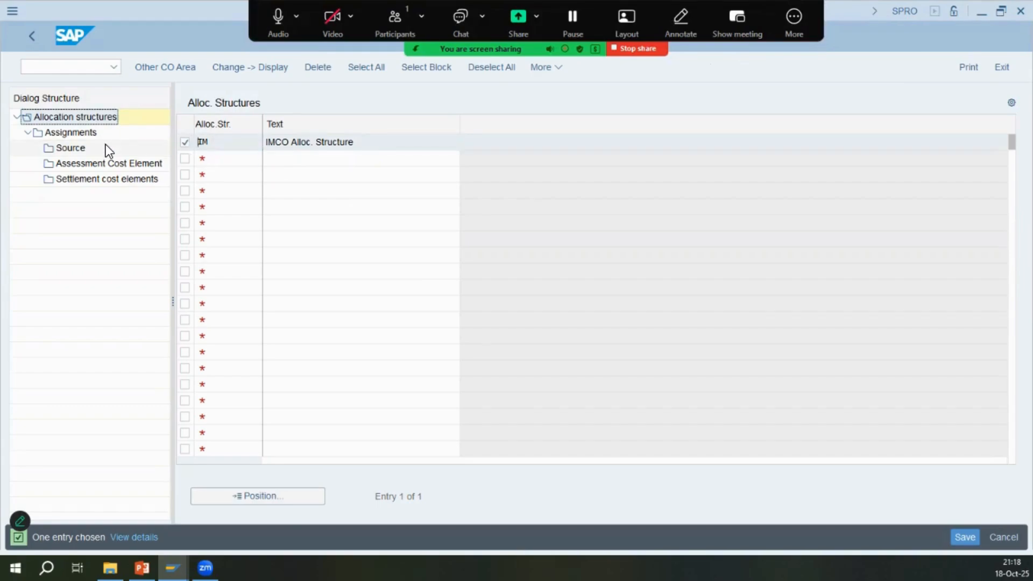
Replace the text of allocation structure IM with IO-->CC settlment IMCO, copying the common part from the instruction slide
key(alt+Tab)
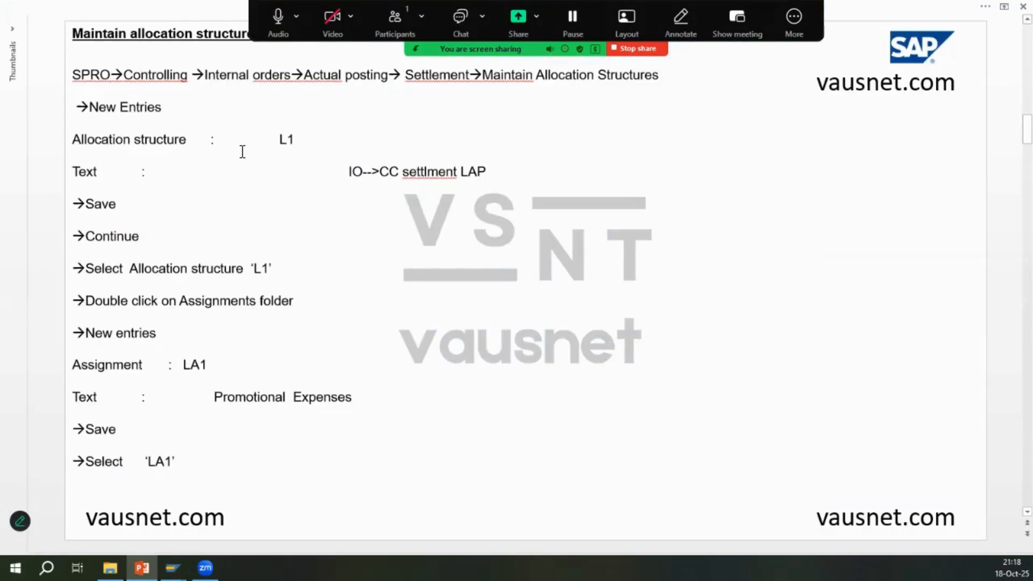
key(alt+Tab)
key(alt+Tab)
drag(458, 173, 260, 149)
key(alt+Tab)
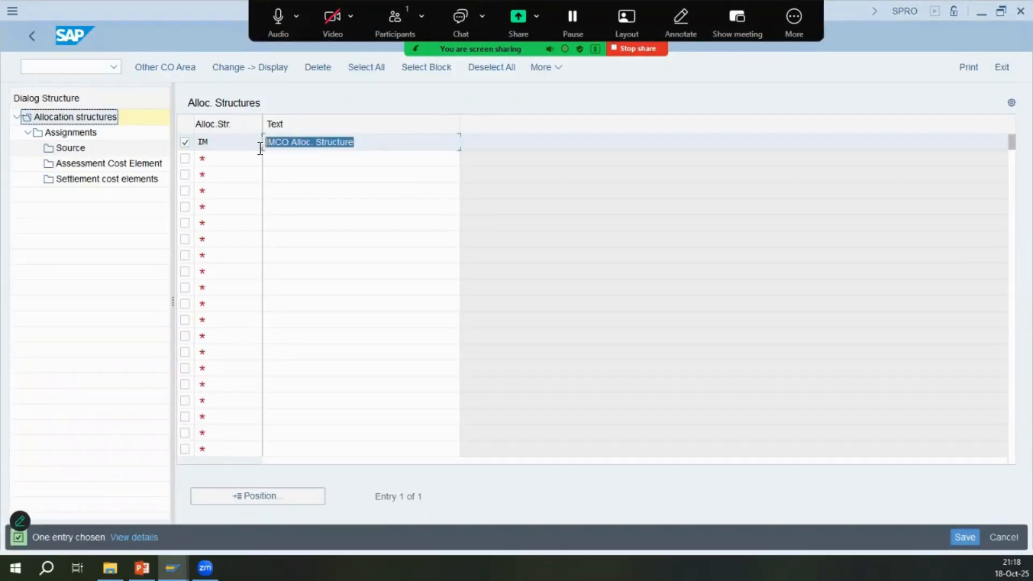
text(IO-->CC settlment)
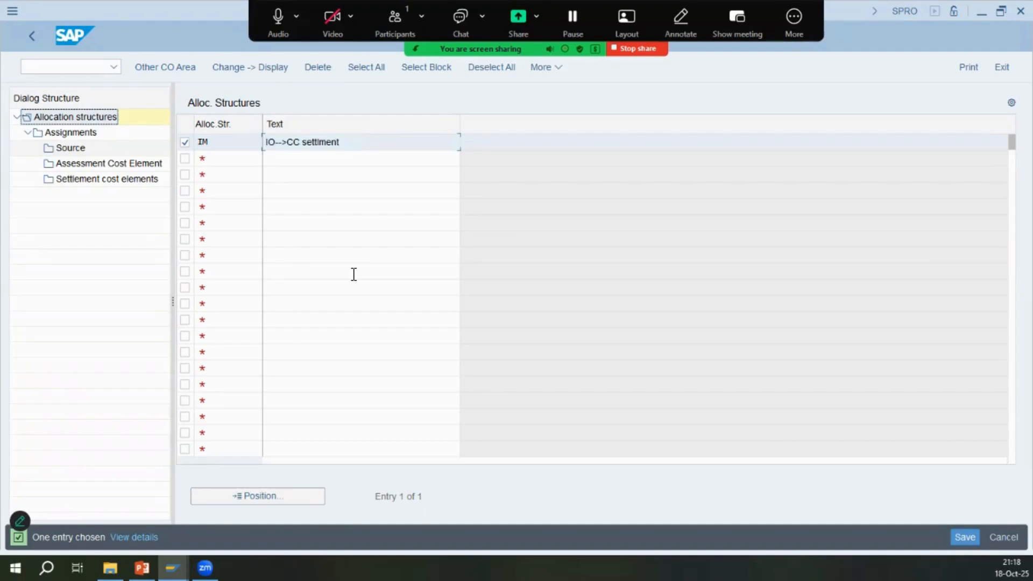
text(IMCO)
Review the Maintain allocation structure slide for the instructions on saving the structure and creating its assignment
key(alt+Tab)
key(alt+Tab)
key(alt+Tab)
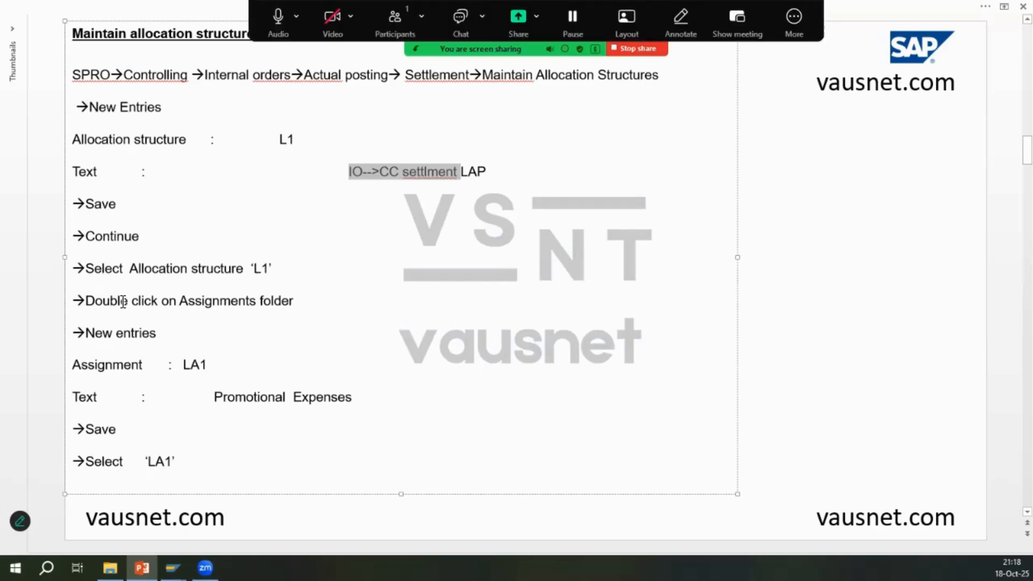
key(alt+Tab)
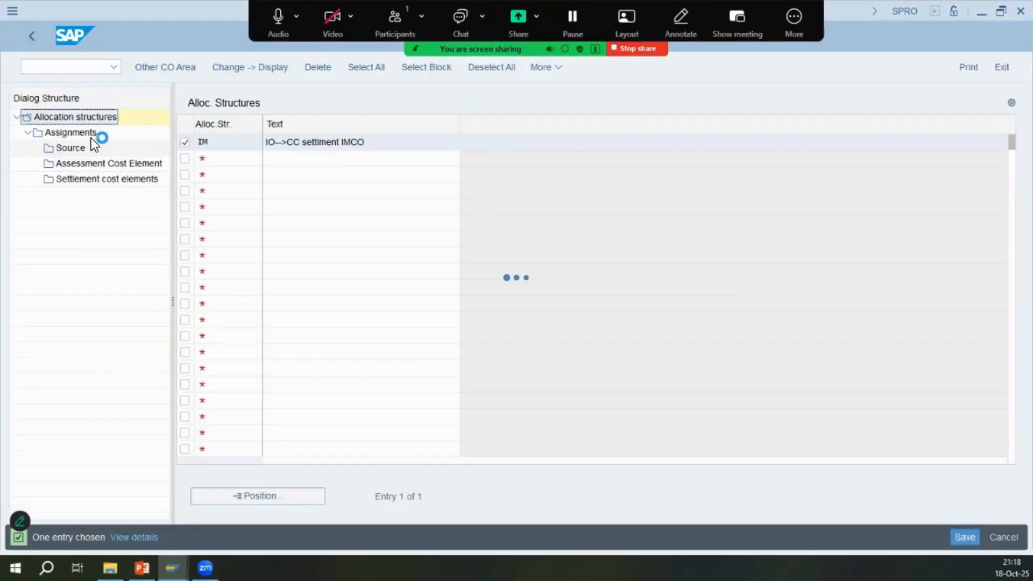
key(alt+Tab)
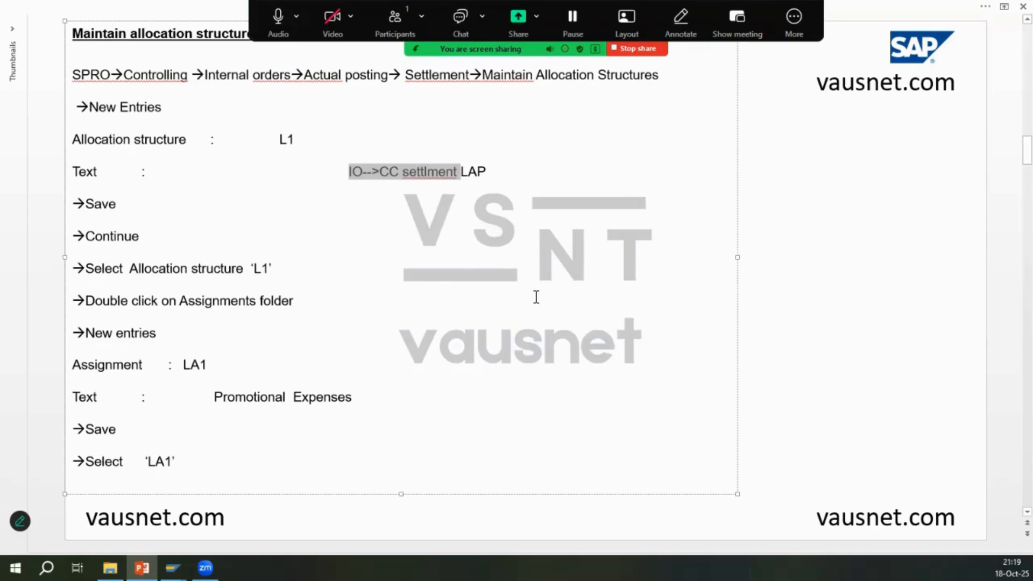
key(alt+Tab)
key(alt+Tab)
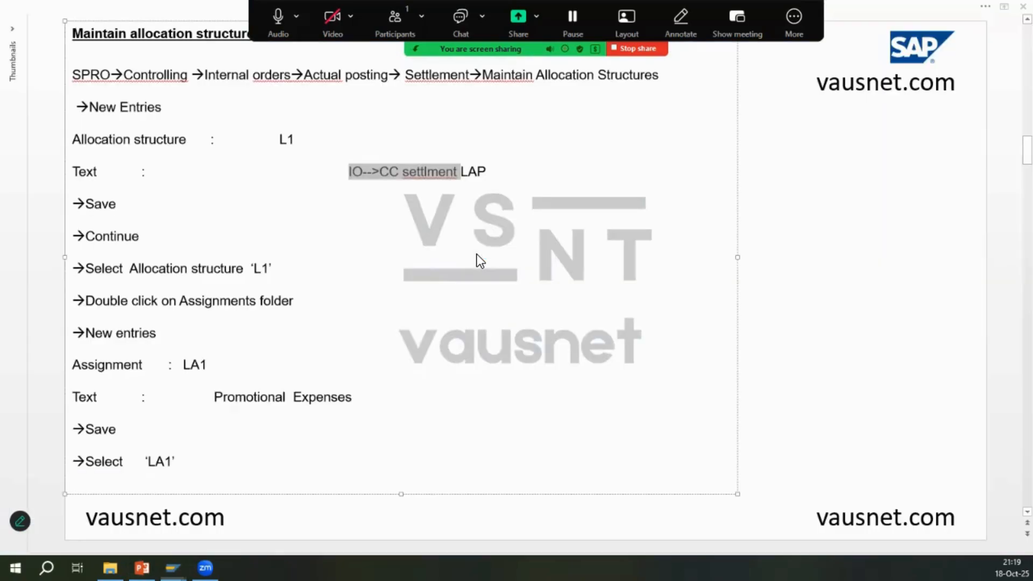
key(alt+Tab)
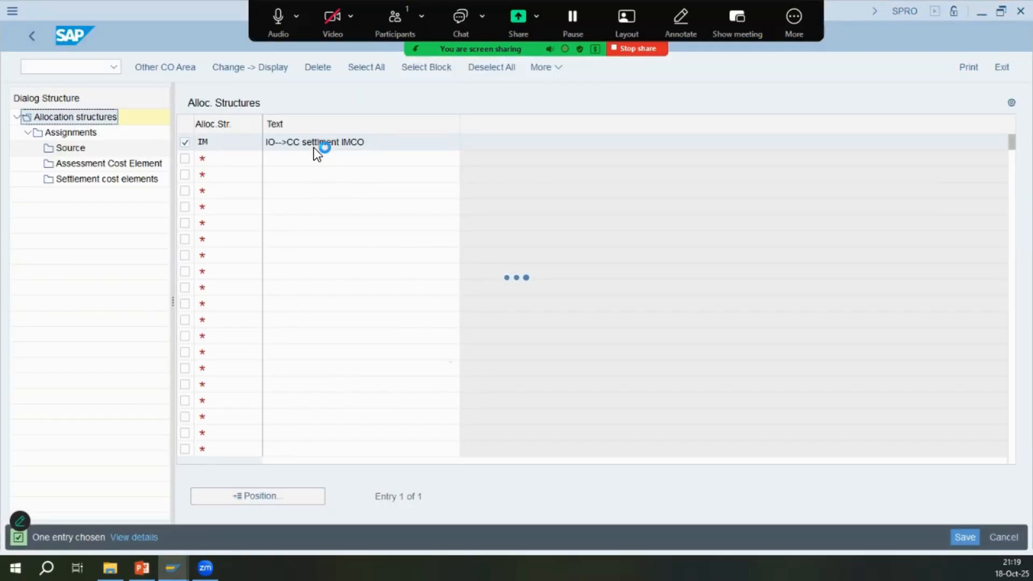
key(alt+Tab)
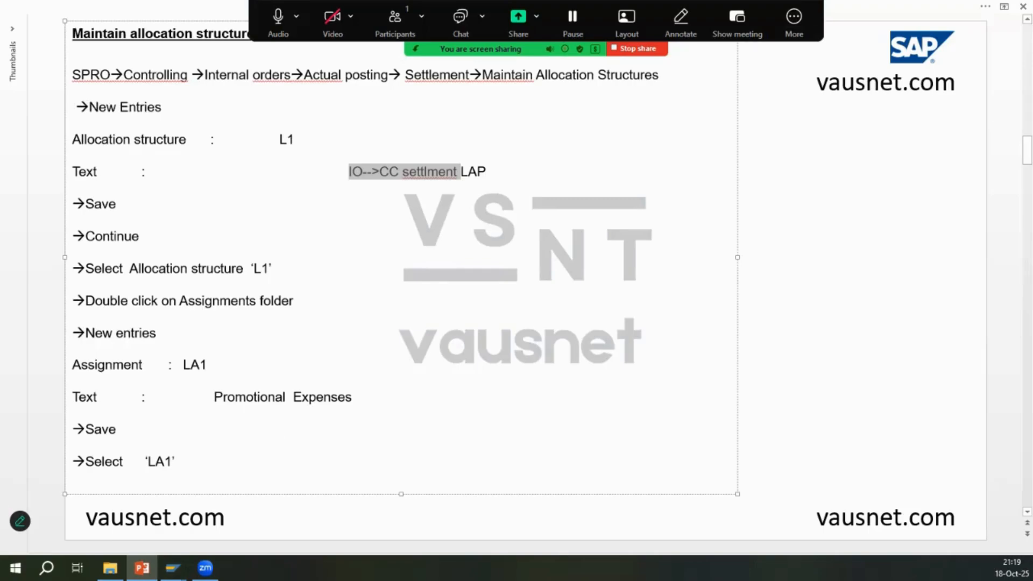
key(alt+Tab)
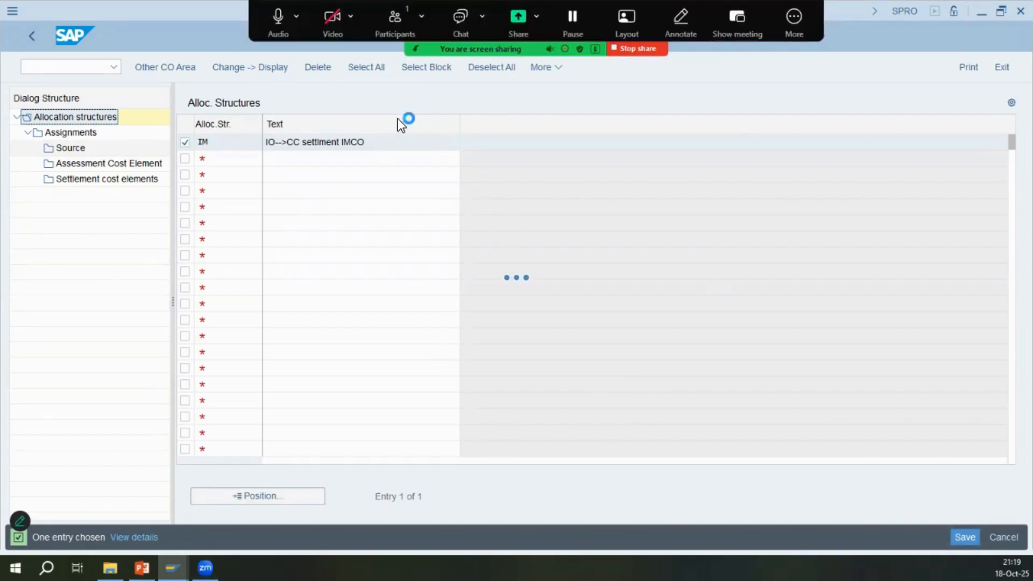
Examine the slide covering the source cost element and the settlement cost element entries for the assignment
key(alt+Tab)
scroll(525, 280, up, 1)
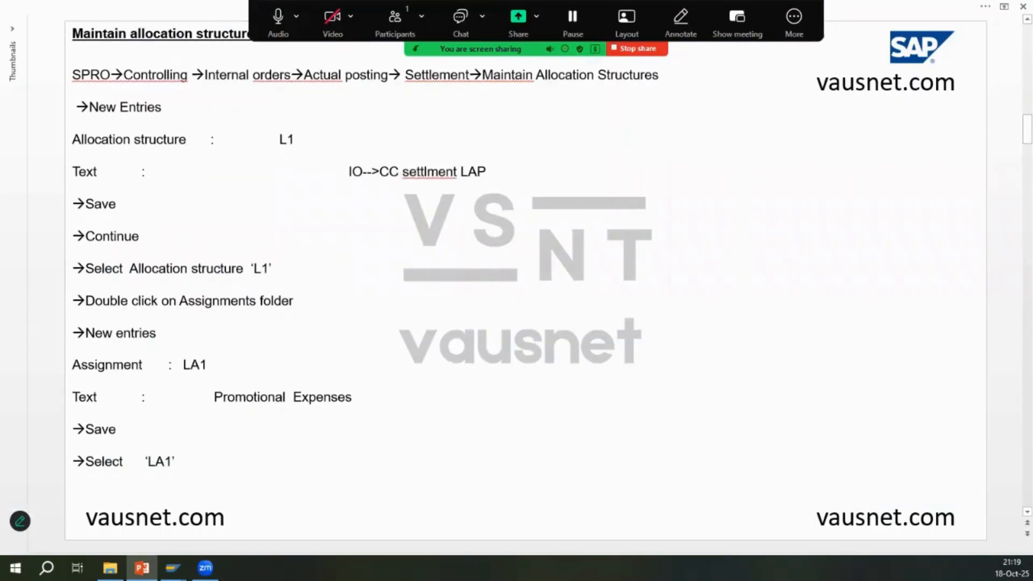
scroll(58, 233, down, 1)
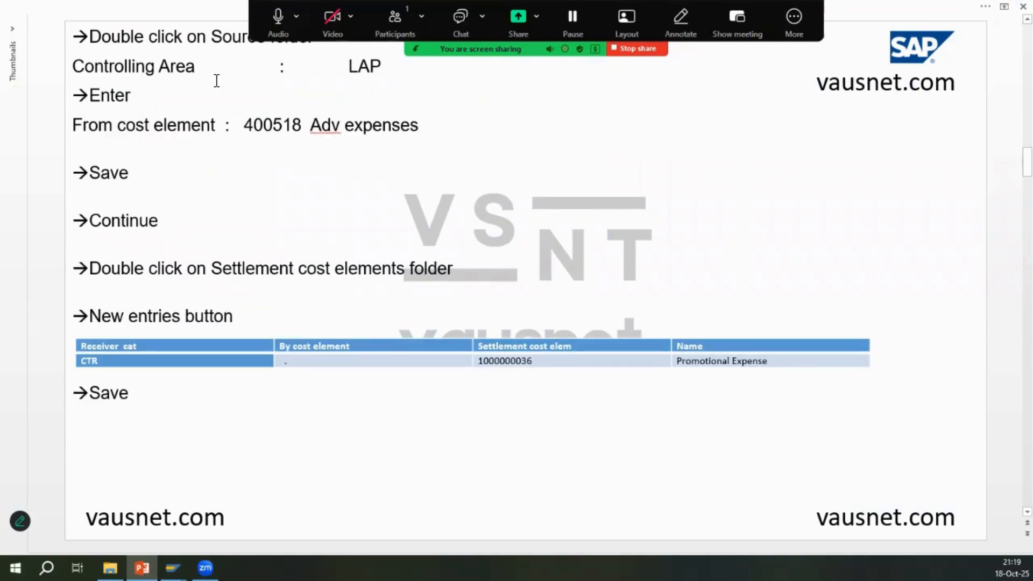
key(alt+Tab)
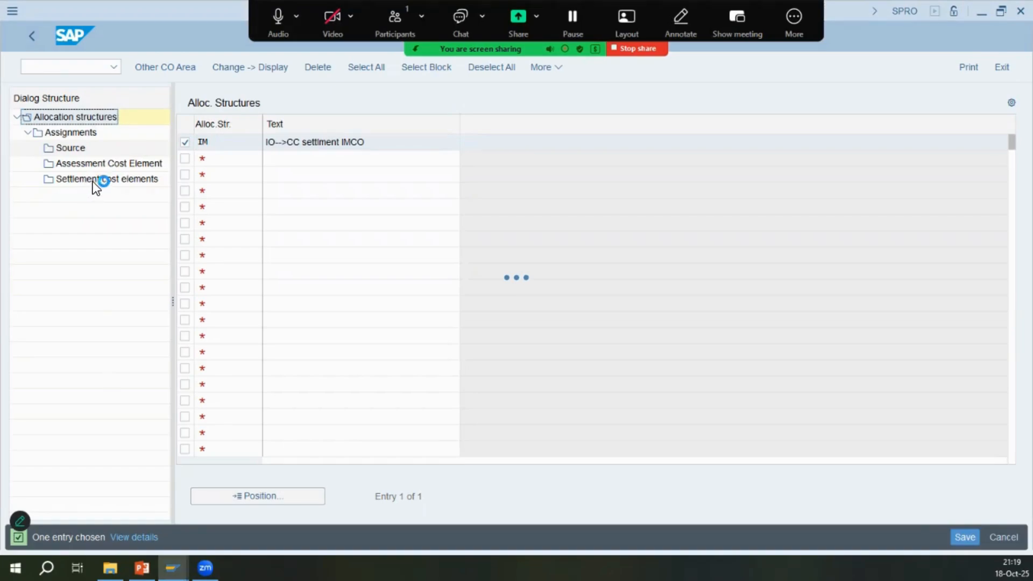
key(alt+Tab)
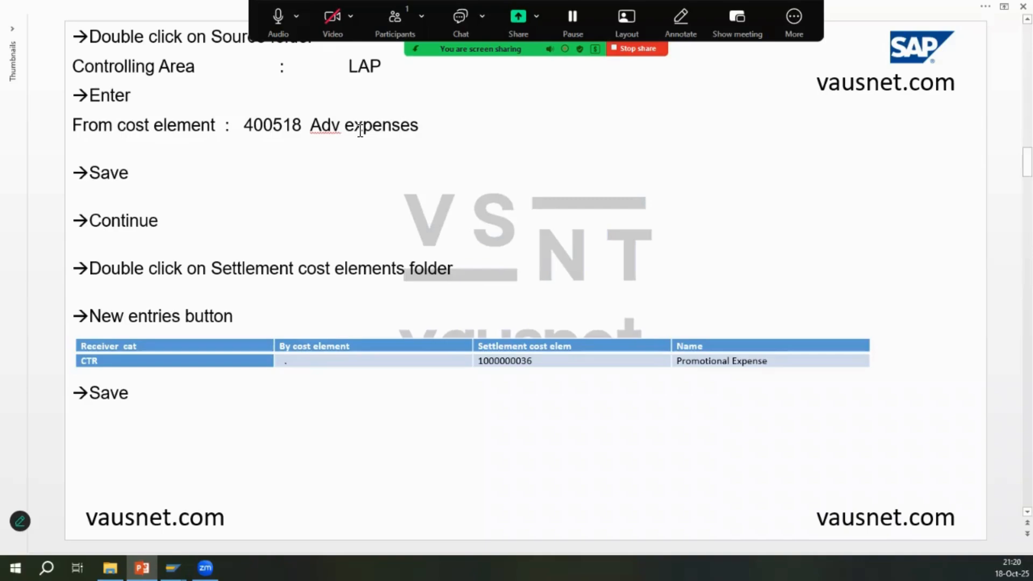
drag(311, 131, 418, 129)
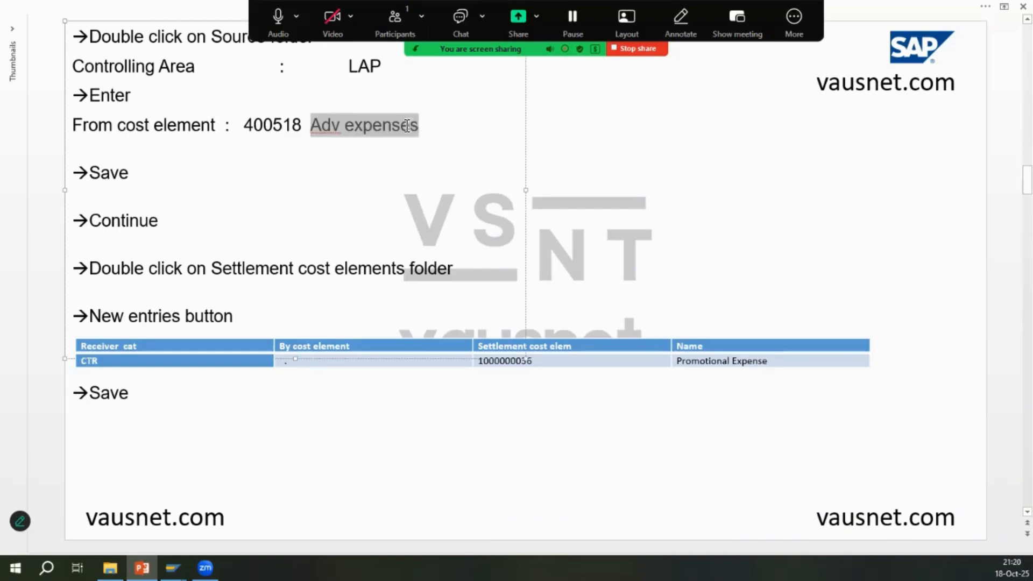
click(266, 125)
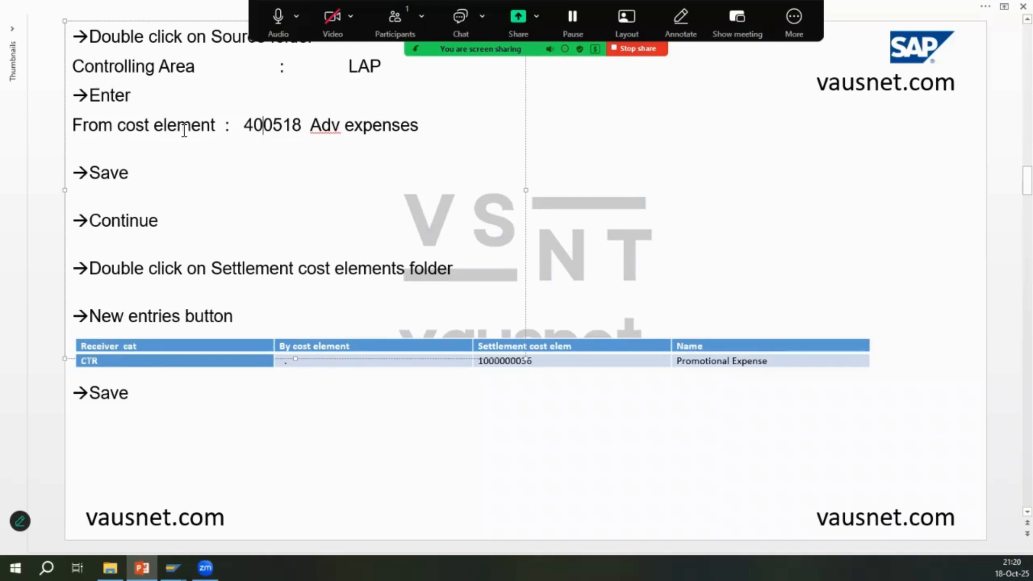
click(535, 382)
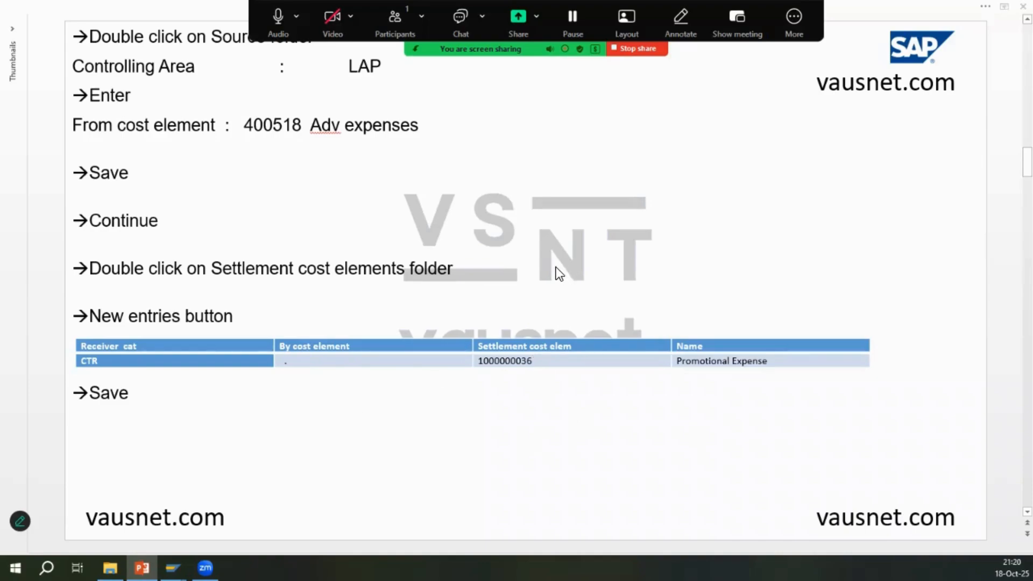
key(alt+Tab)
key(alt+Tab)
drag(245, 125, 390, 126)
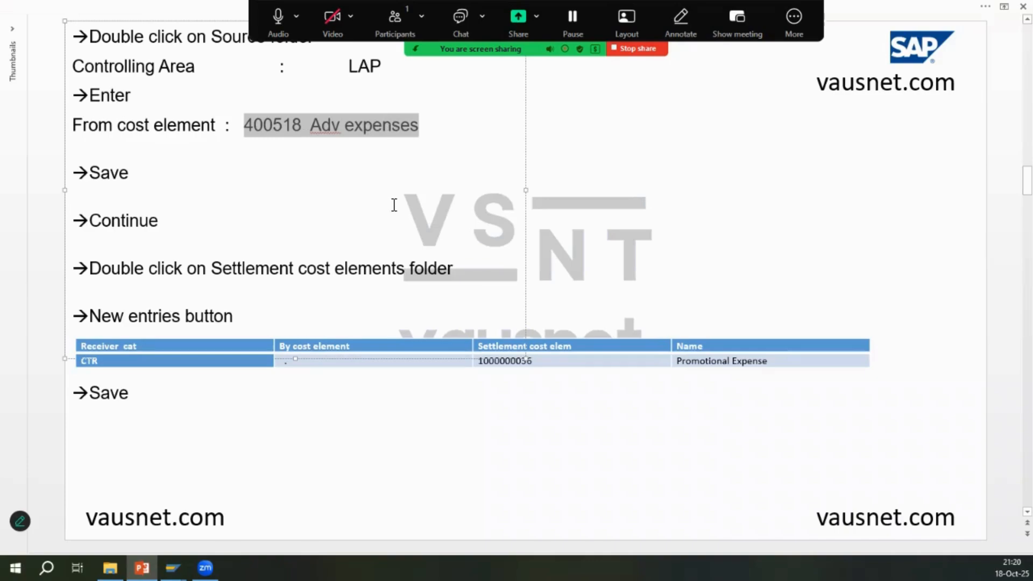
Choose a customizing request from the own requests list in SAP and confirm it to save allocation structure IM
key(alt+Tab)
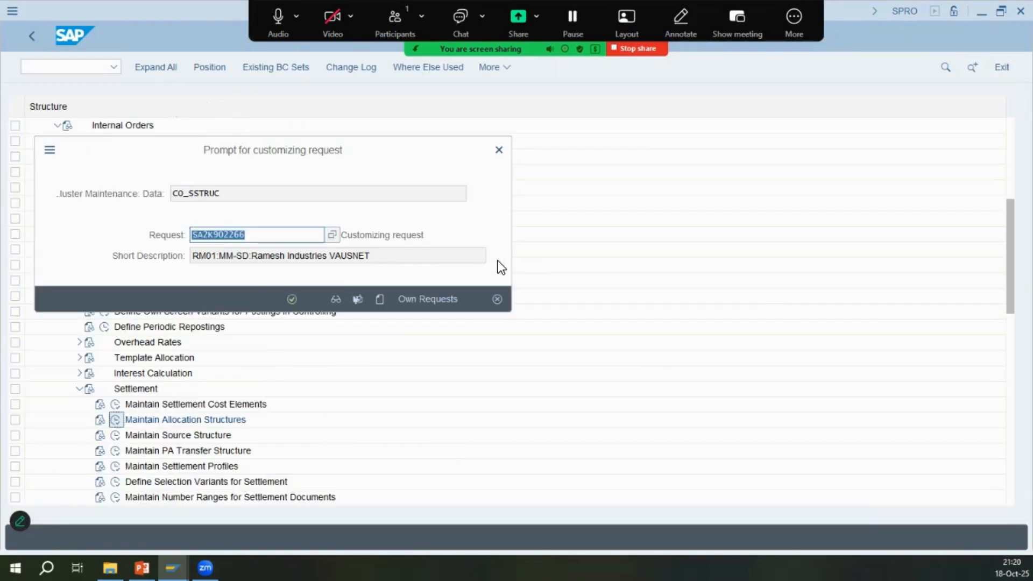
click(425, 237)
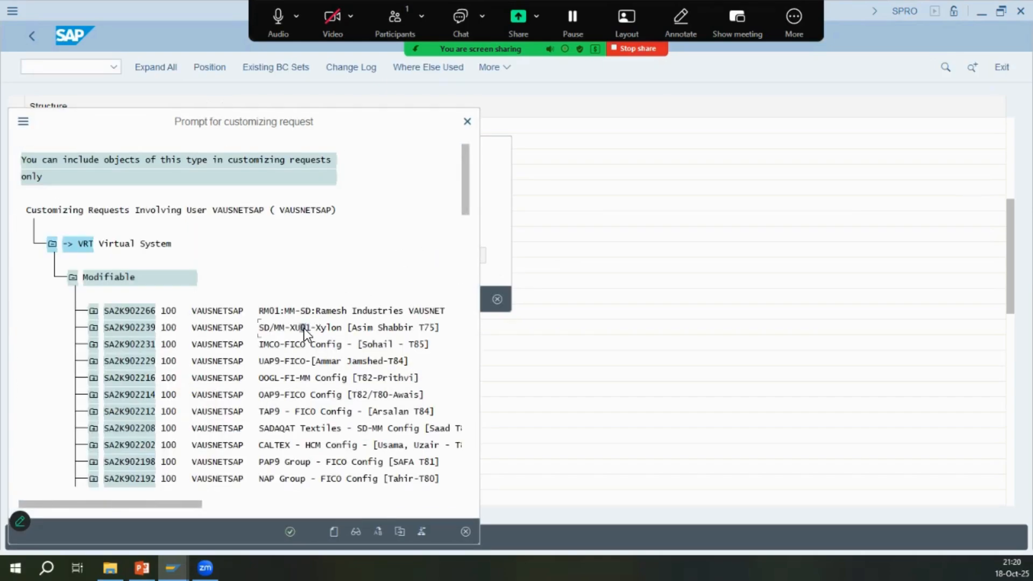
double_click(383, 330)
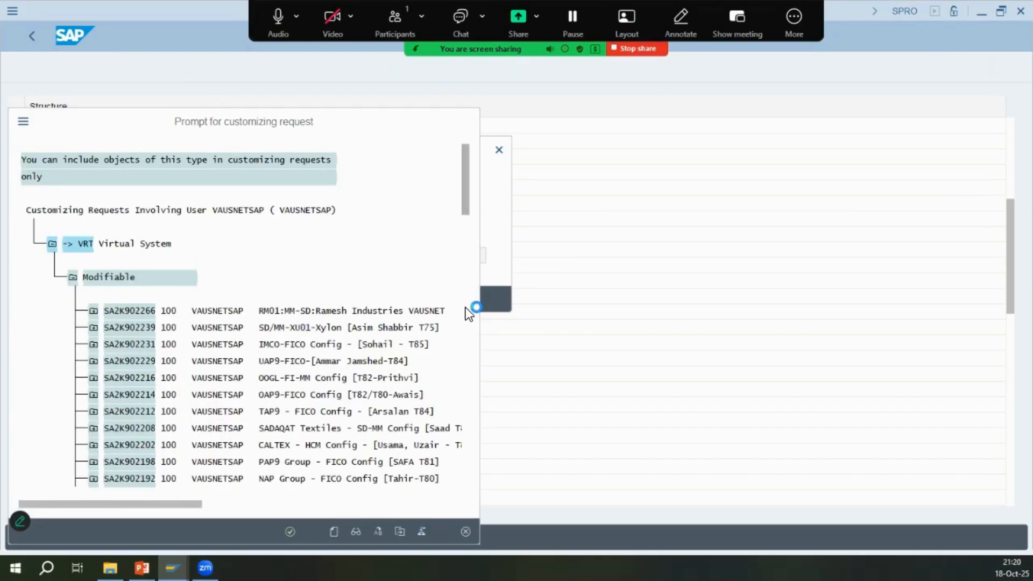
click(291, 300)
Consult the slide again, open the Assignments of allocation structure IM in SAP, and start a new entry with assignment im
key(alt+Tab)
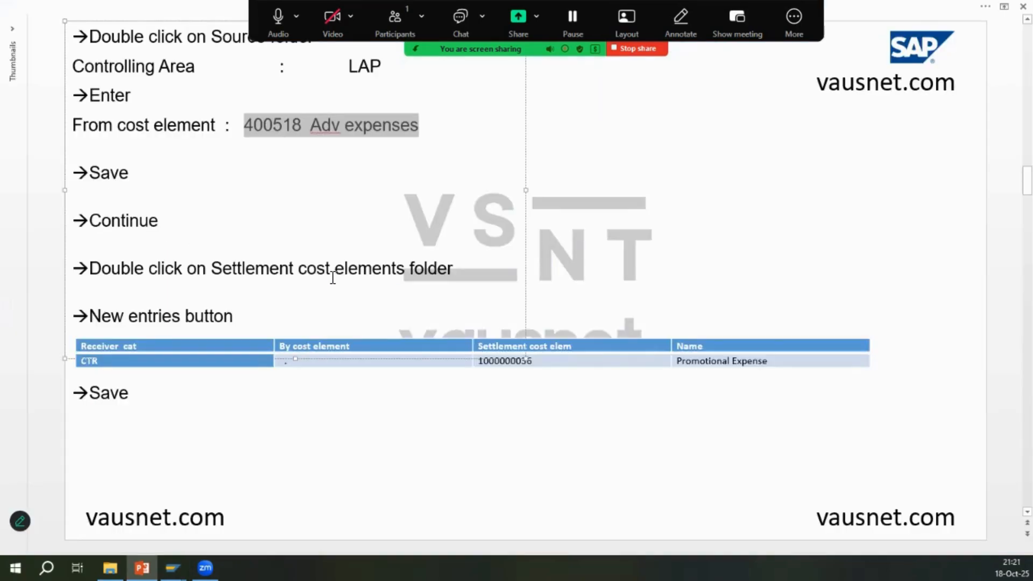
click(675, 411)
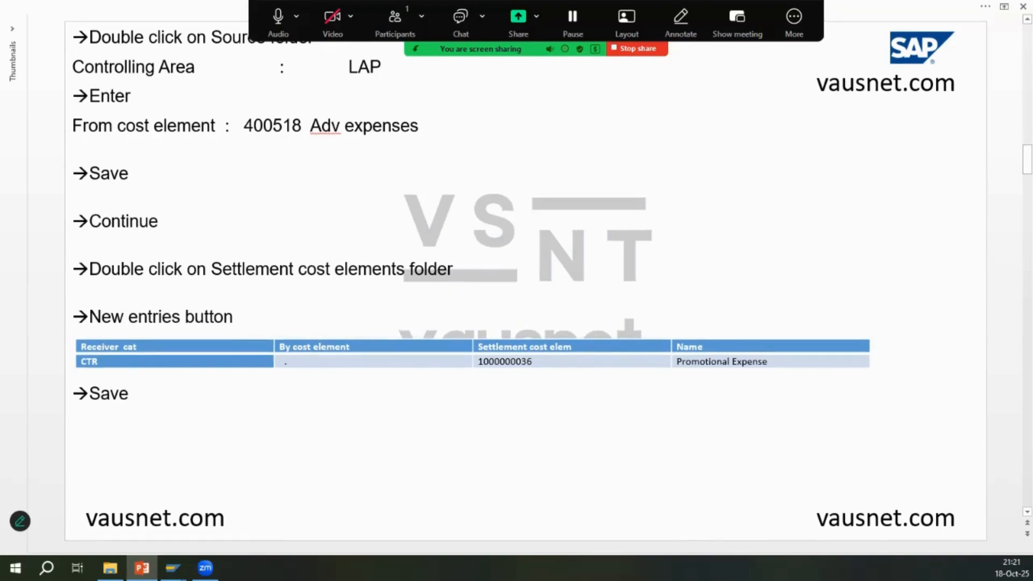
key(Page_Up)
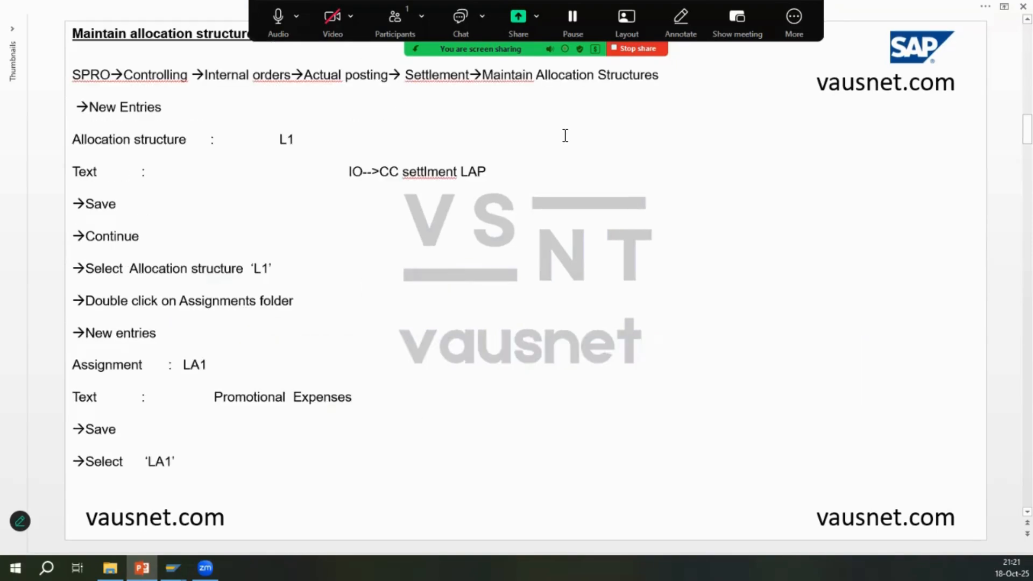
key(alt+Tab)
double_click(95, 131)
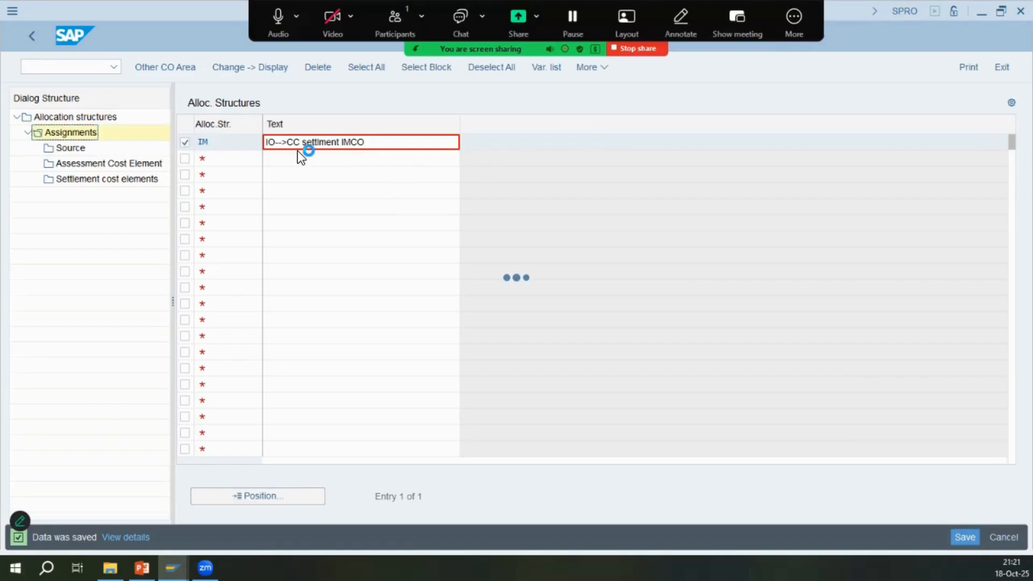
click(327, 70)
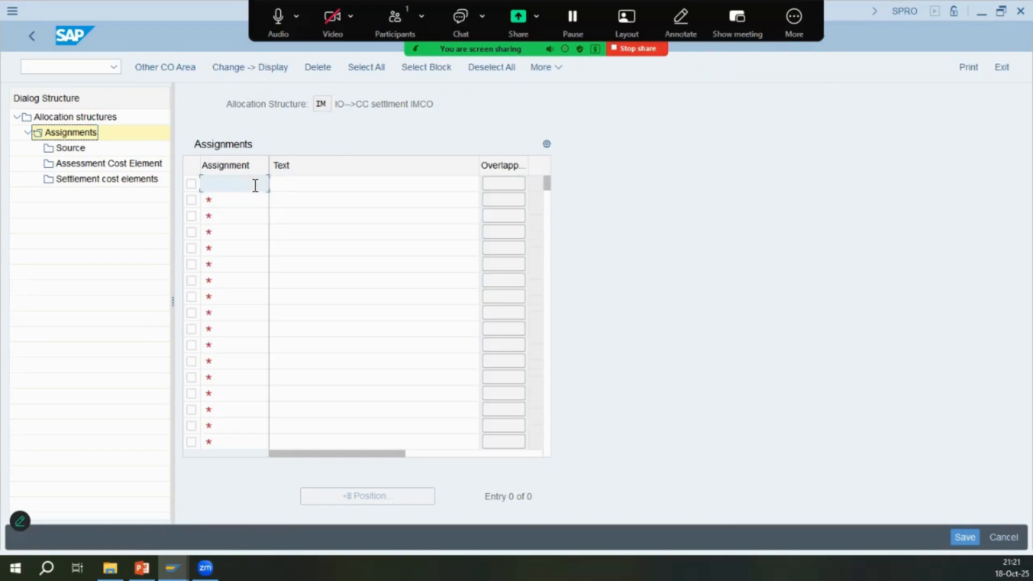
text(im)
key(Tab)
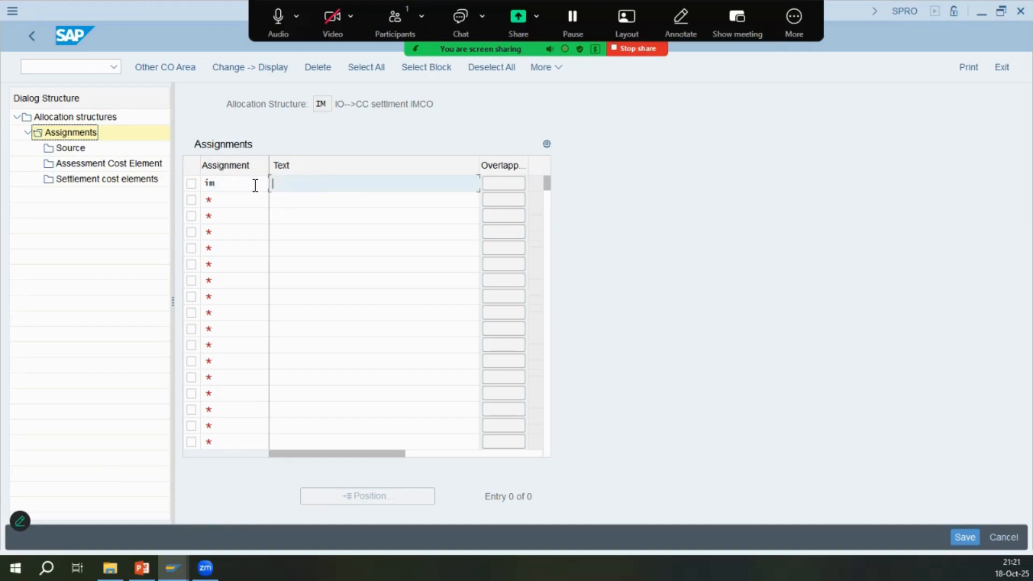
Copy the text Promotional Expenses from the slide into the text of assignment im
key(alt+Tab)
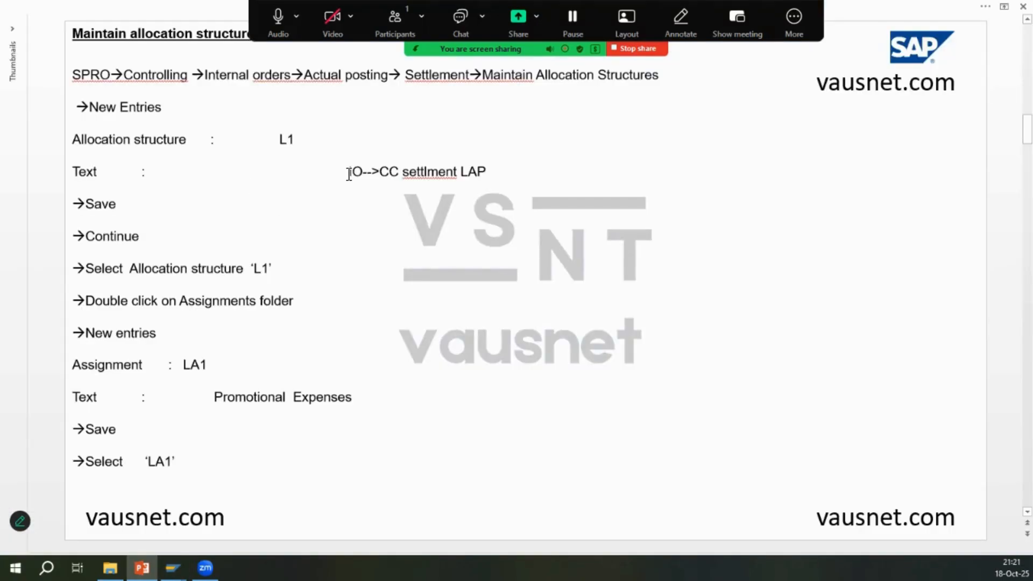
key(alt+Tab)
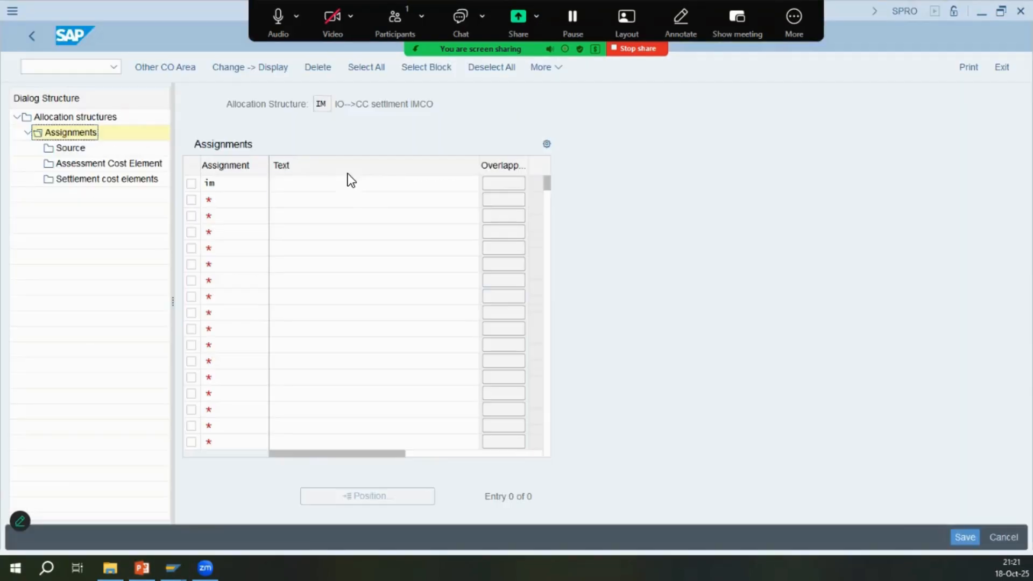
key(alt+Tab)
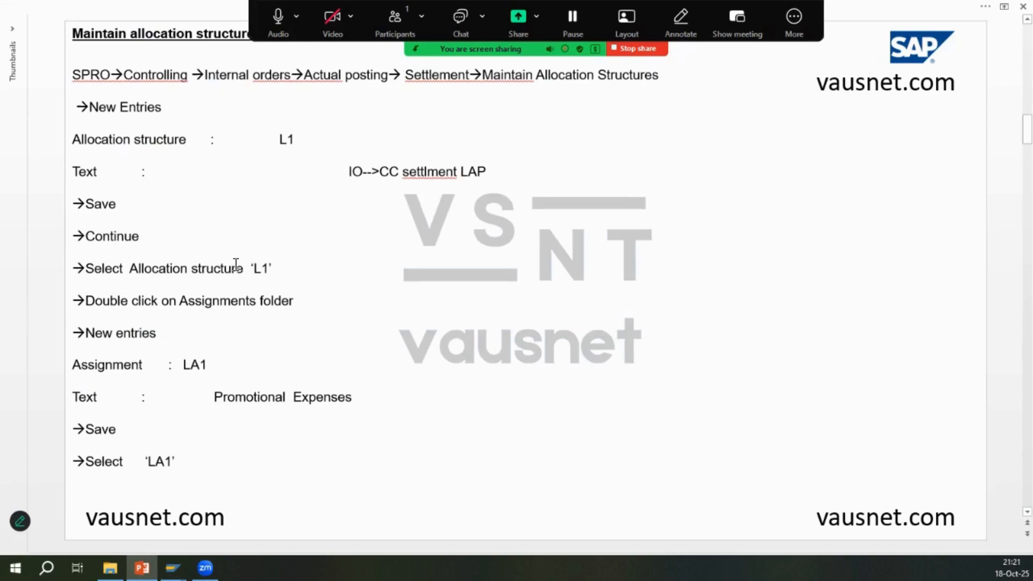
key(alt+Tab)
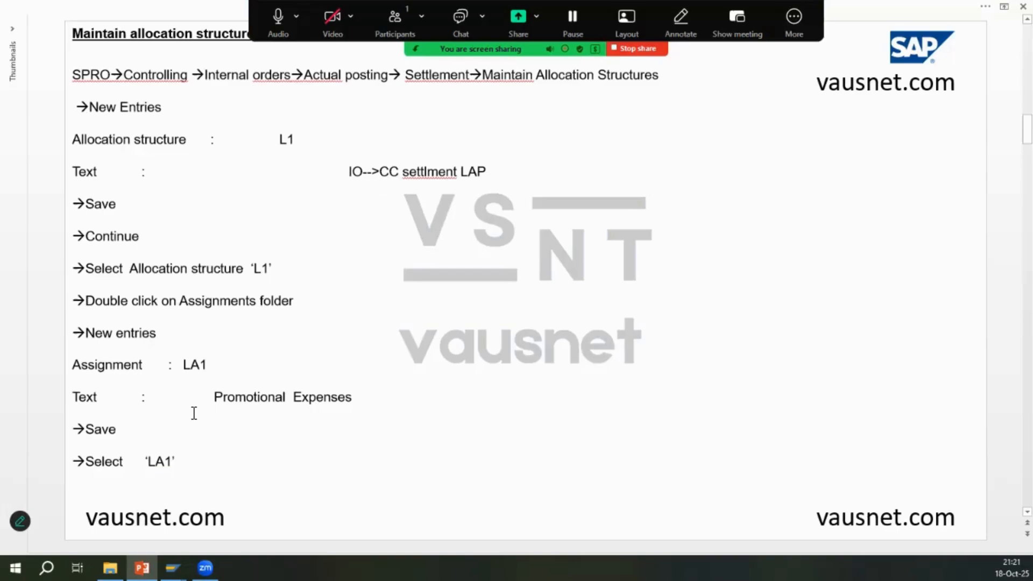
key(alt+Tab)
drag(217, 401, 351, 402)
key(ctrl+c)
click(327, 183)
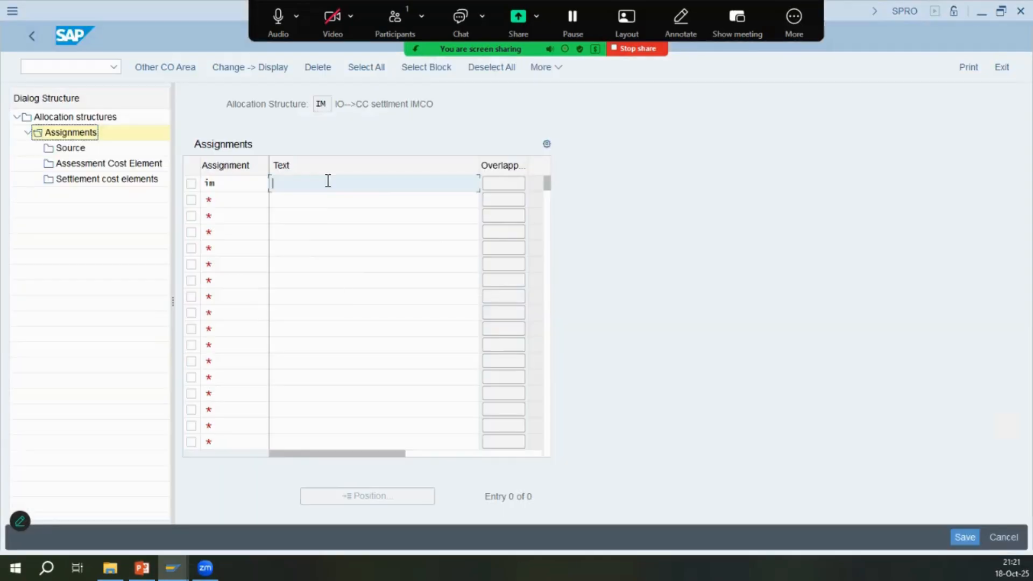
key(ctrl+v)
key(alt+Tab)
key(alt+Tab)
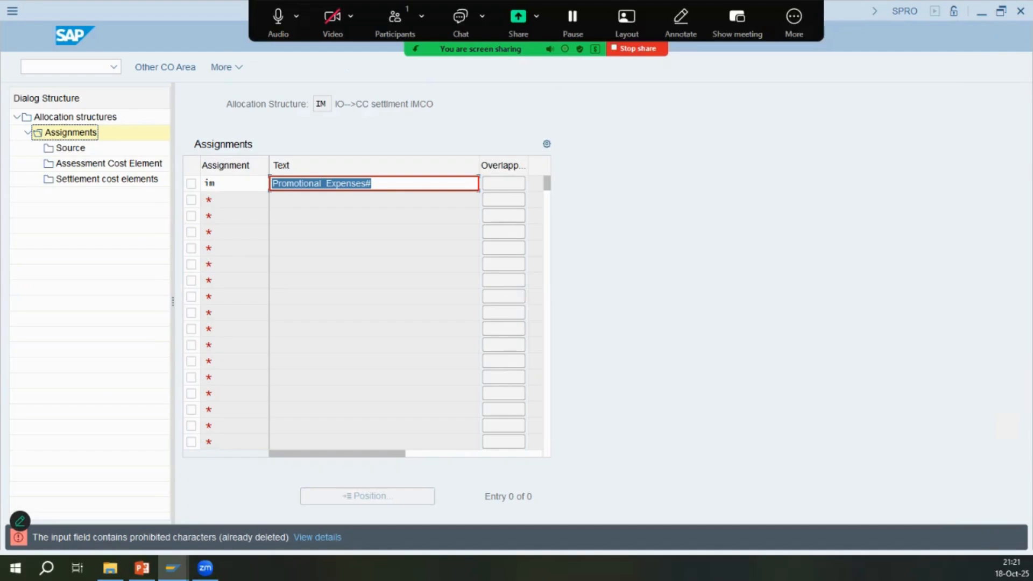
Remove the stray # character after Promotional Expenses in the assignment text and save the assignment
click(390, 184)
key(BackSpace)
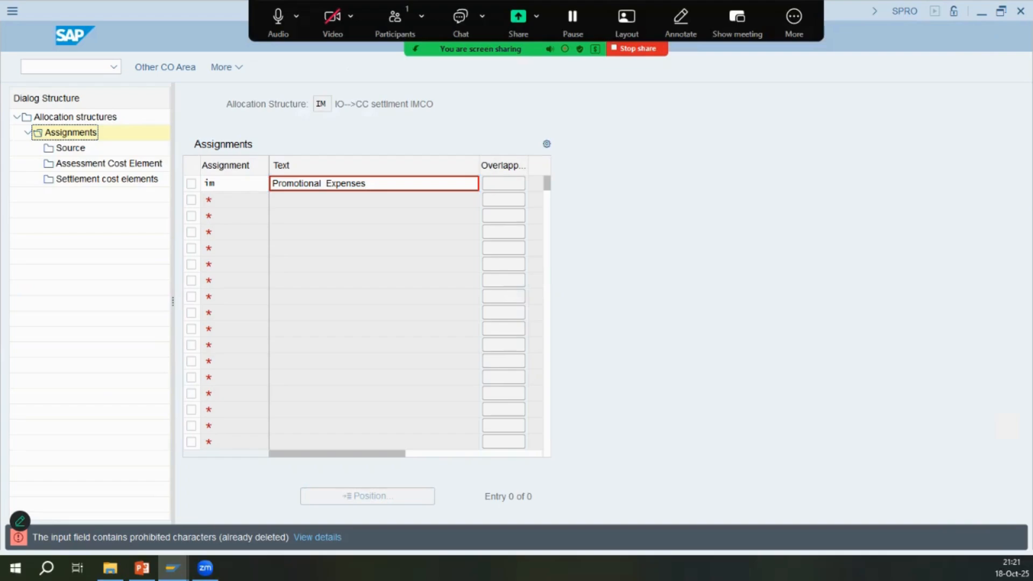
key(ctrl+s)
key(ctrl+s)
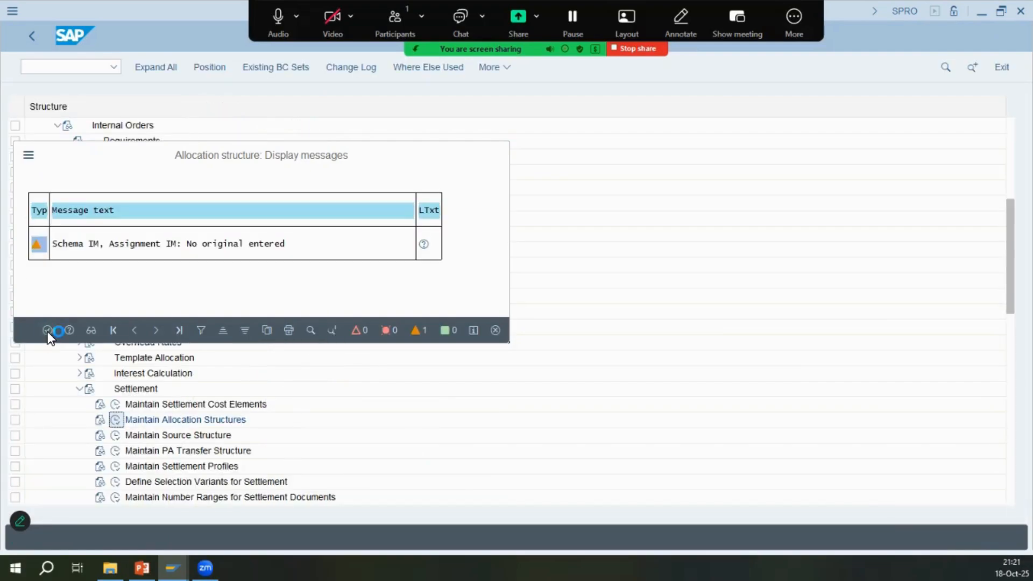
Close the message list, select assignment IM and open its Source in allocation structure IM
click(47, 330)
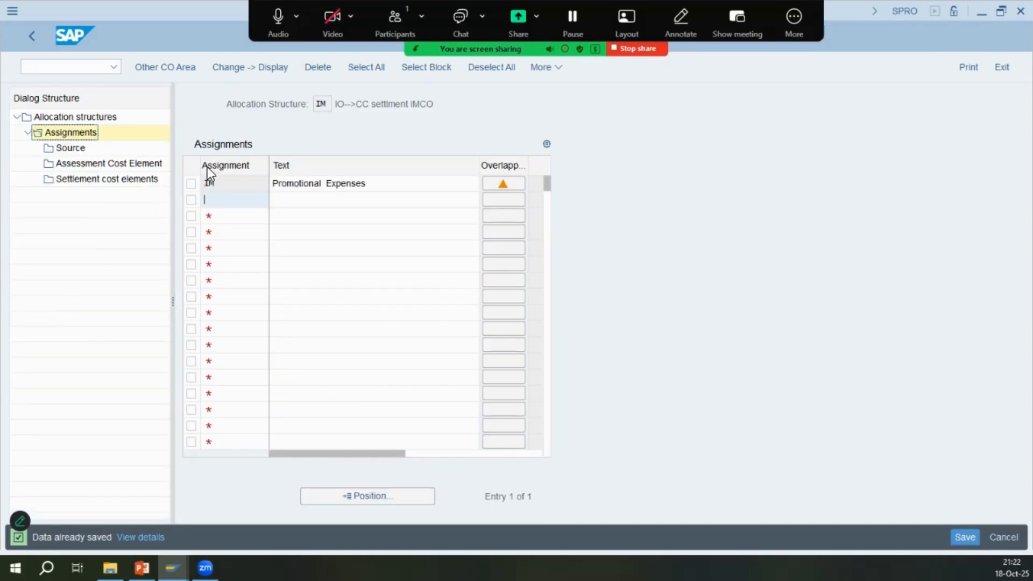
click(191, 184)
double_click(76, 147)
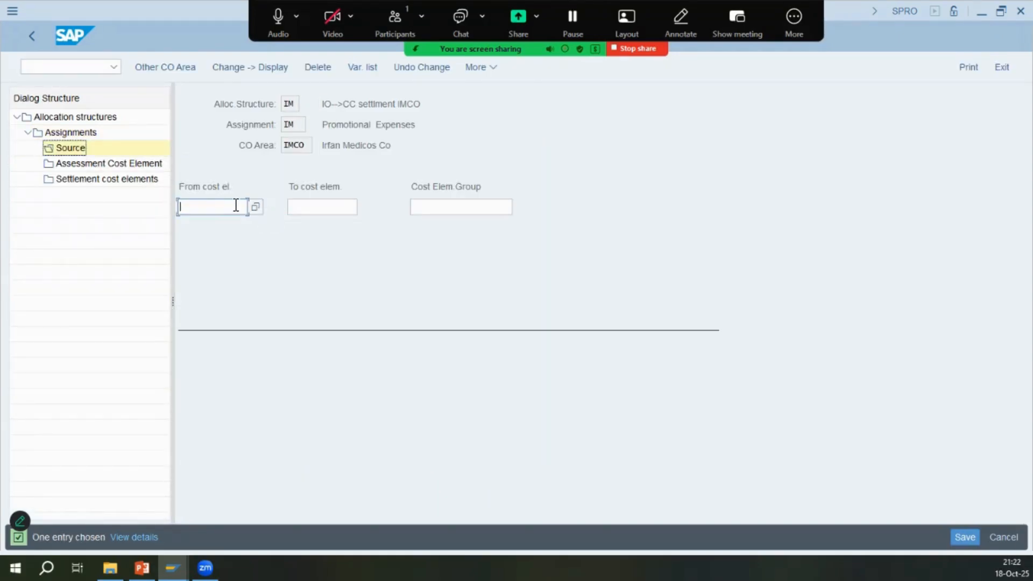
Copy cost element 400518 from the PowerPoint slide into the From cost element of the source in SAP and save it
key(alt+Tab)
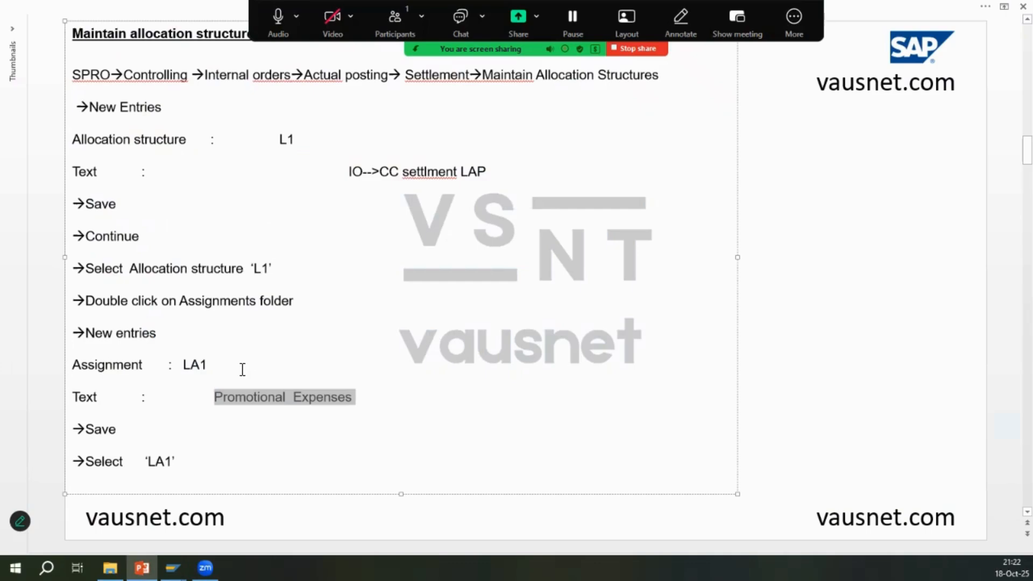
key(Page_Down)
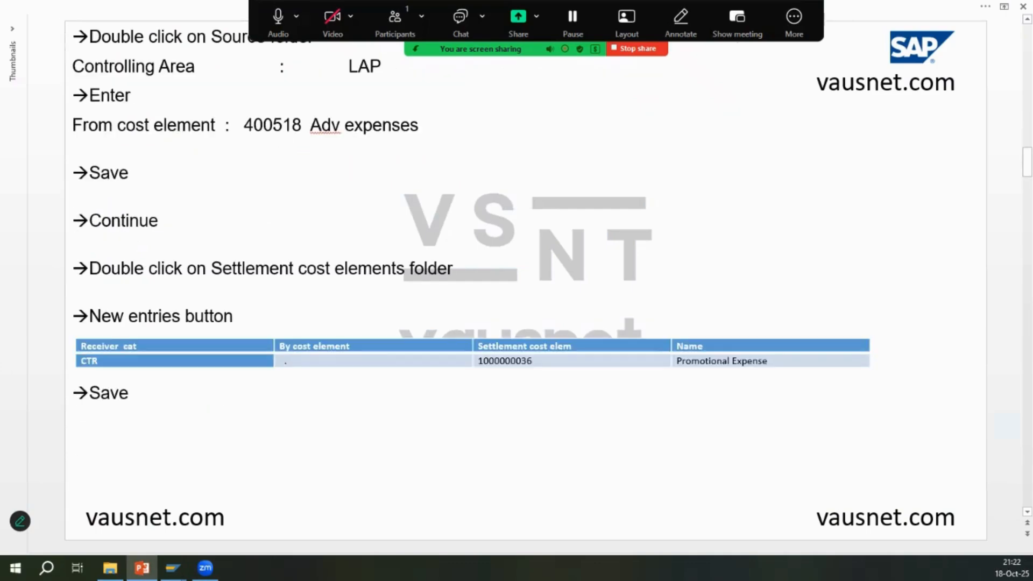
double_click(277, 125)
key(ctrl+c)
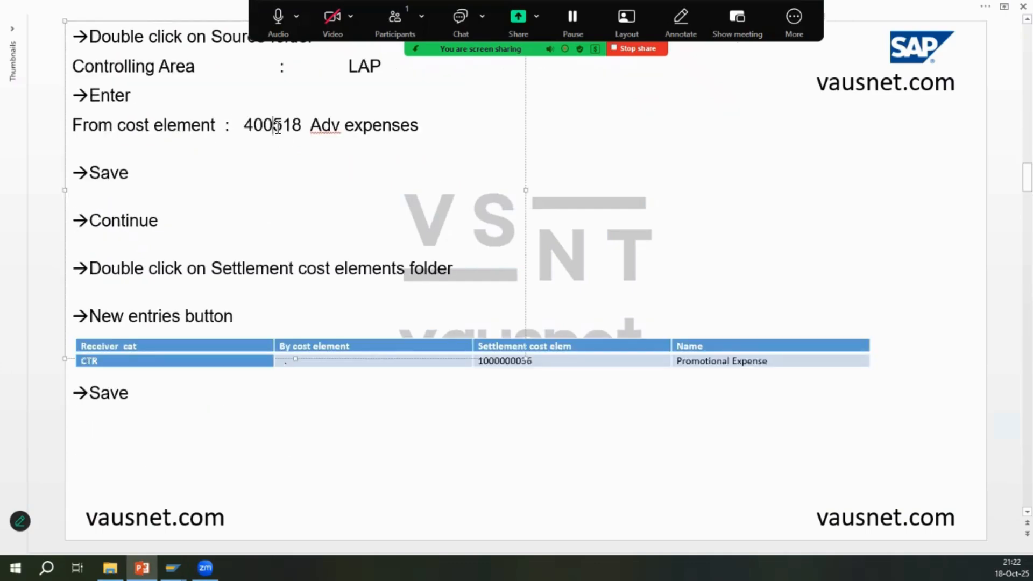
key(alt+Tab)
key(ctrl+v)
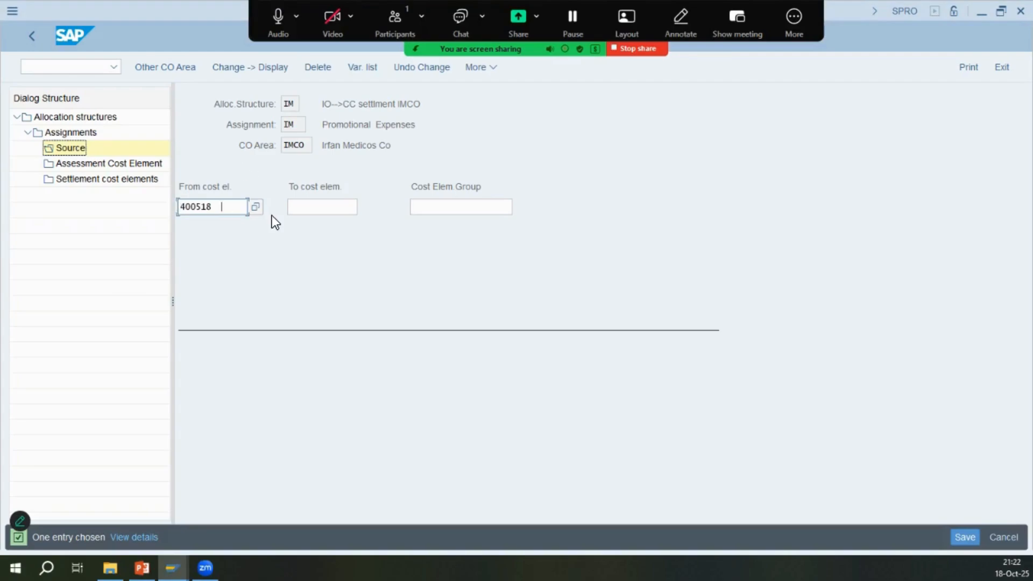
key(alt+Tab)
key(alt+Tab)
click(965, 538)
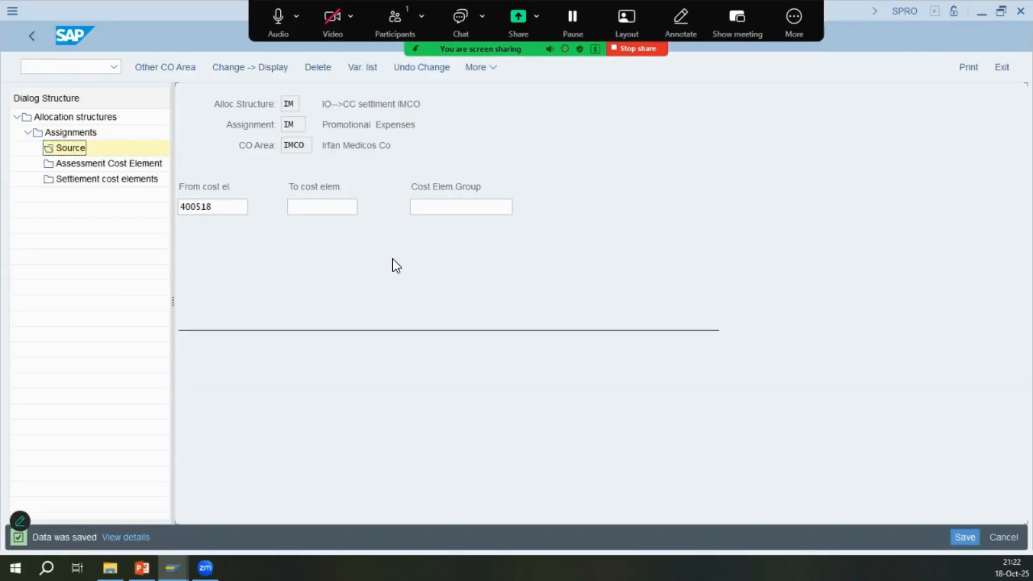
Following the slide, open the Settlement cost elements of assignment IM in SAP and start a new entry with receiver category ctr
key(alt+Tab)
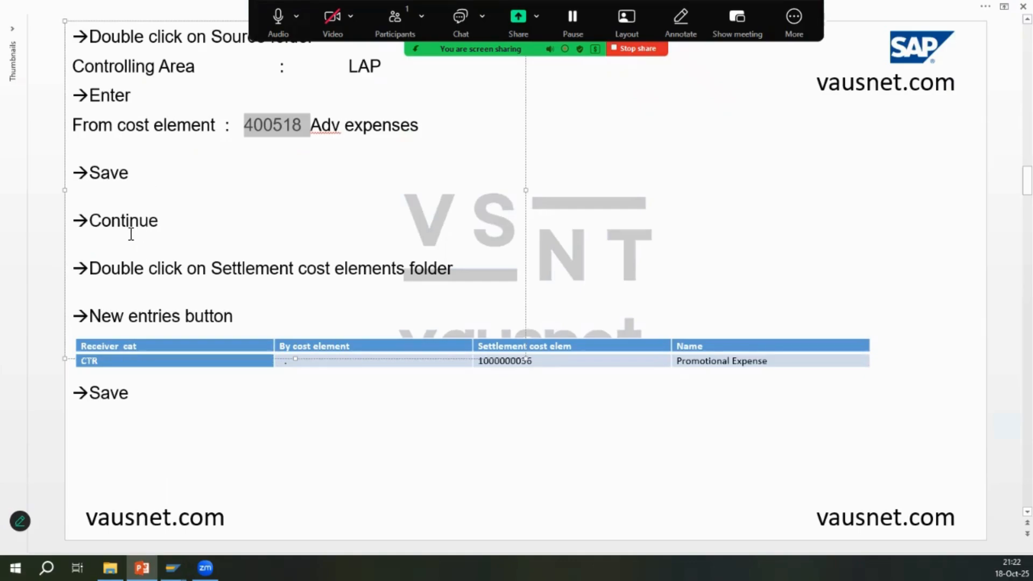
key(alt+Tab)
key(alt+Tab)
key(alt+Tab)
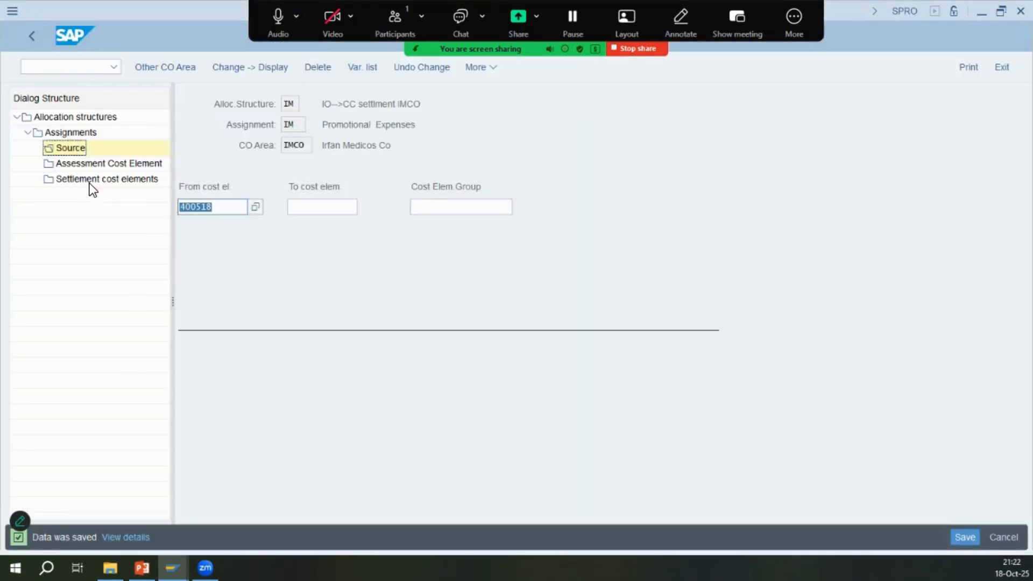
click(189, 207)
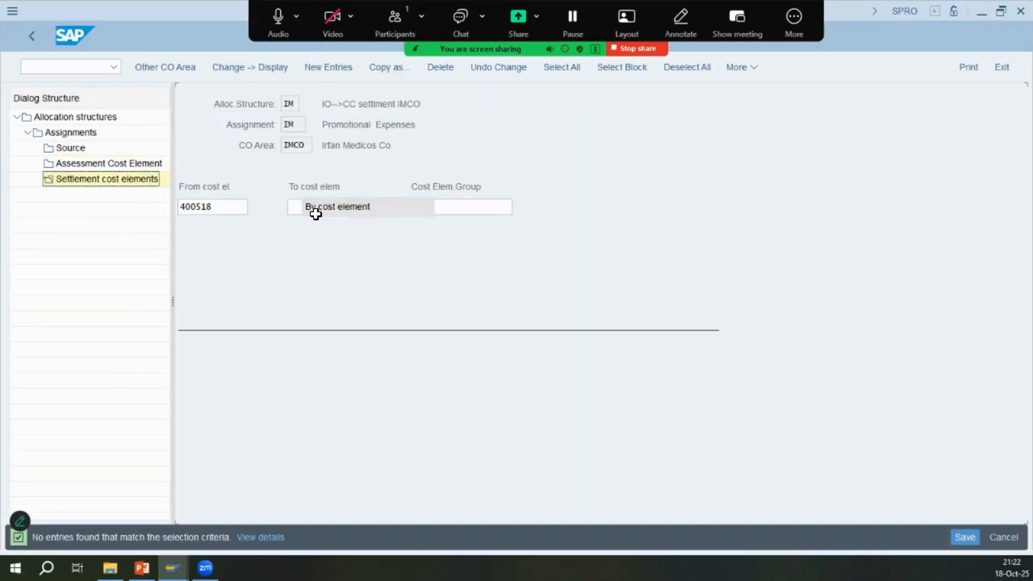
key(alt+Tab)
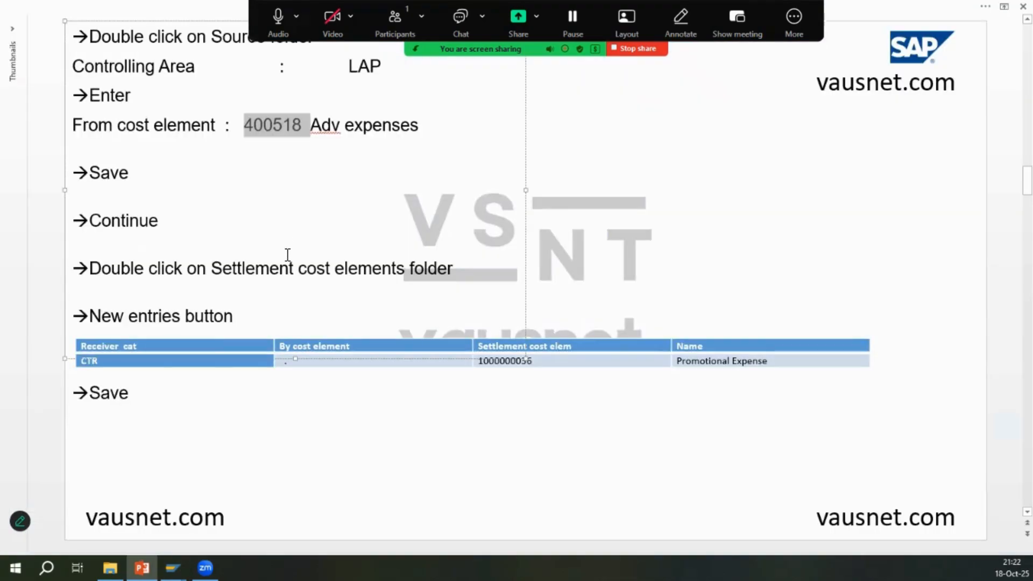
key(alt+Tab)
click(249, 228)
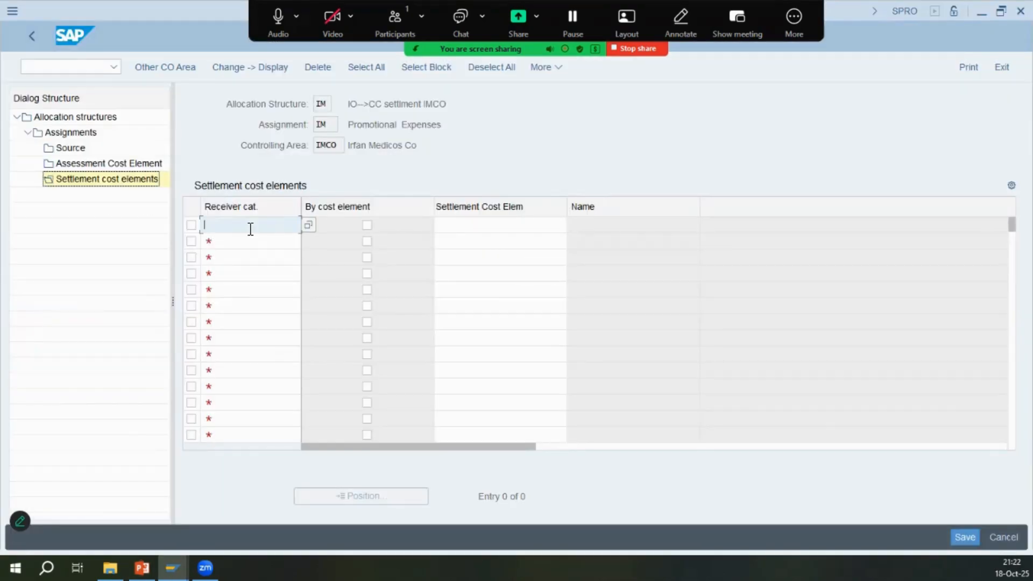
text(ctr)
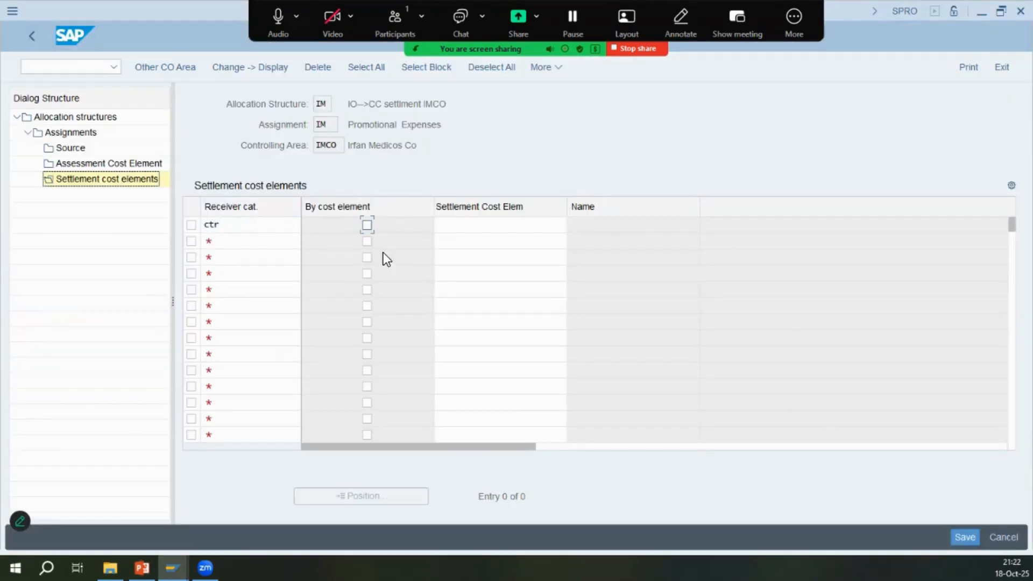
click(468, 229)
key(alt+Tab)
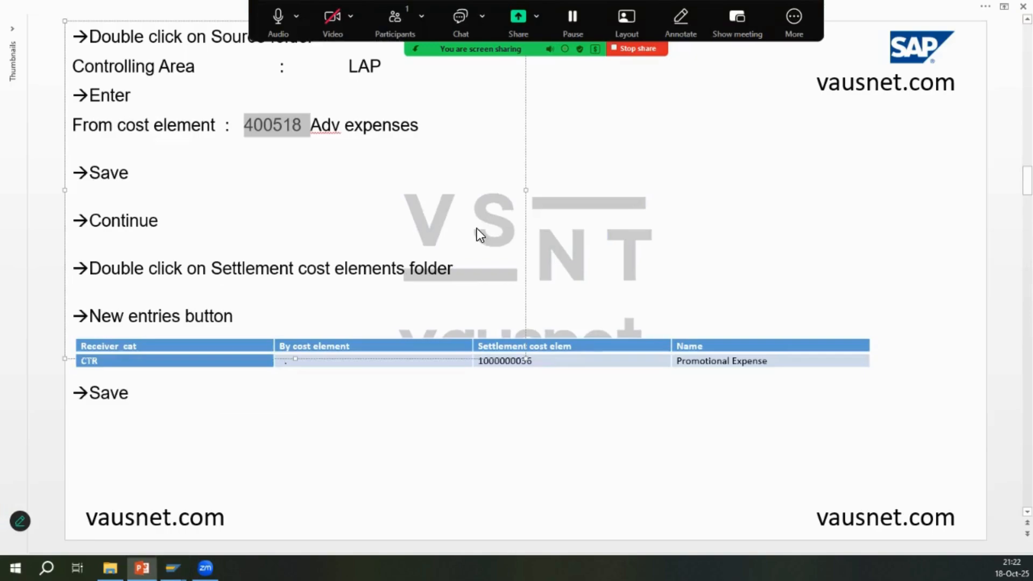
drag(544, 360, 478, 359)
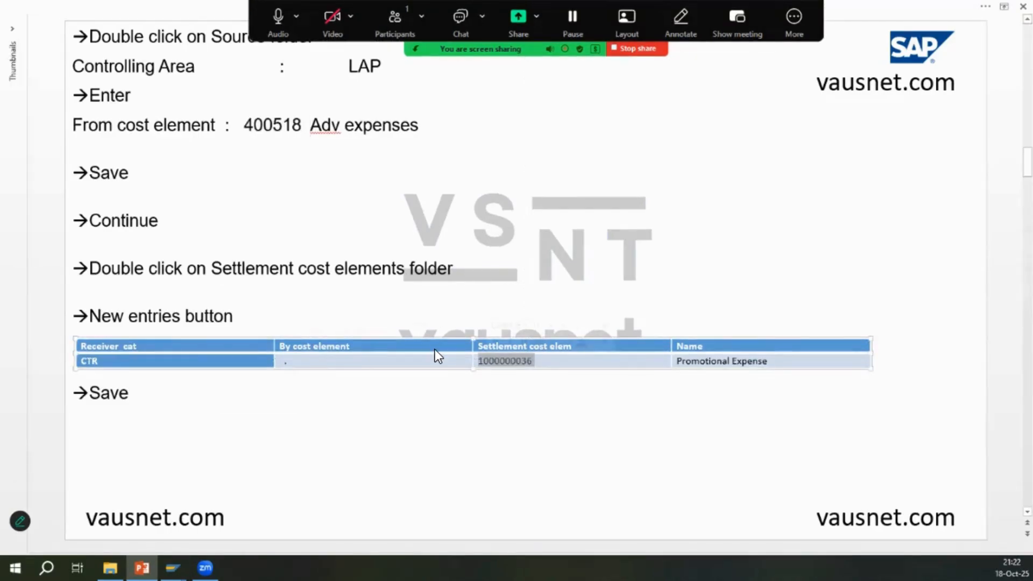
key(ctrl+c)
key(alt+Tab)
key(ctrl+v)
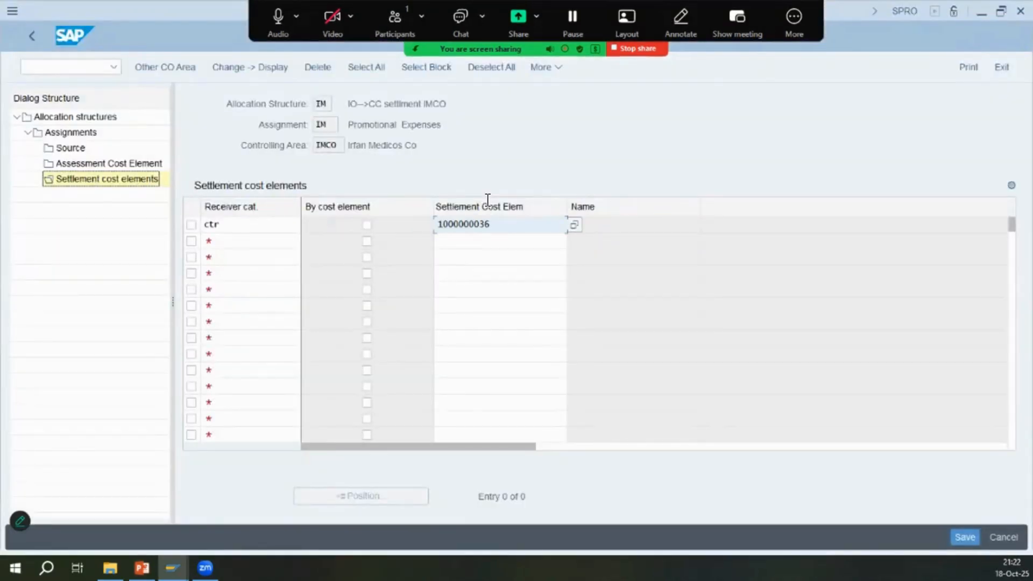
key(Return)
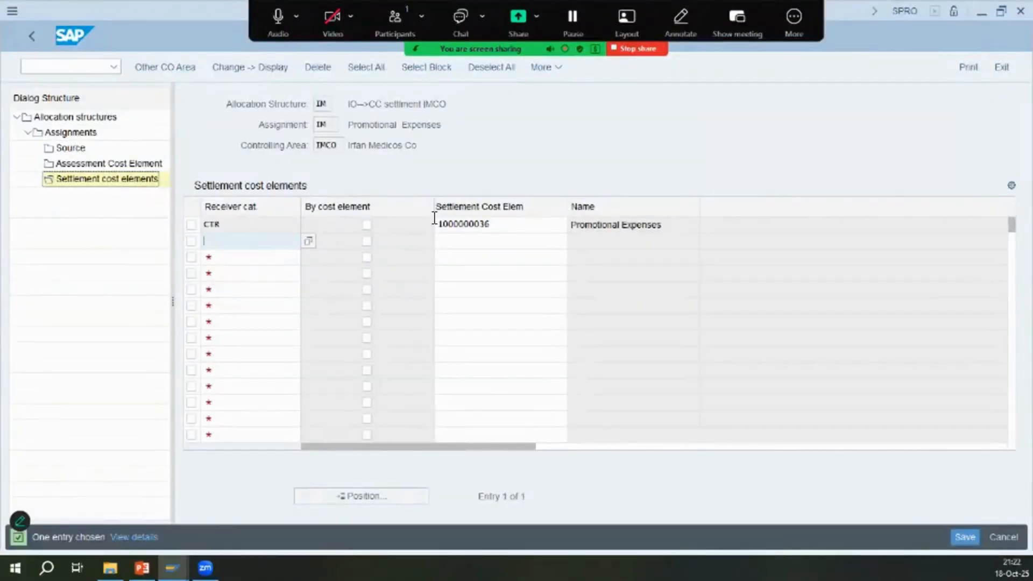
Save the CTR settlement cost element entry and consult the PowerPoint slide on maintaining settlement profiles
key(alt+Tab)
key(alt+Tab)
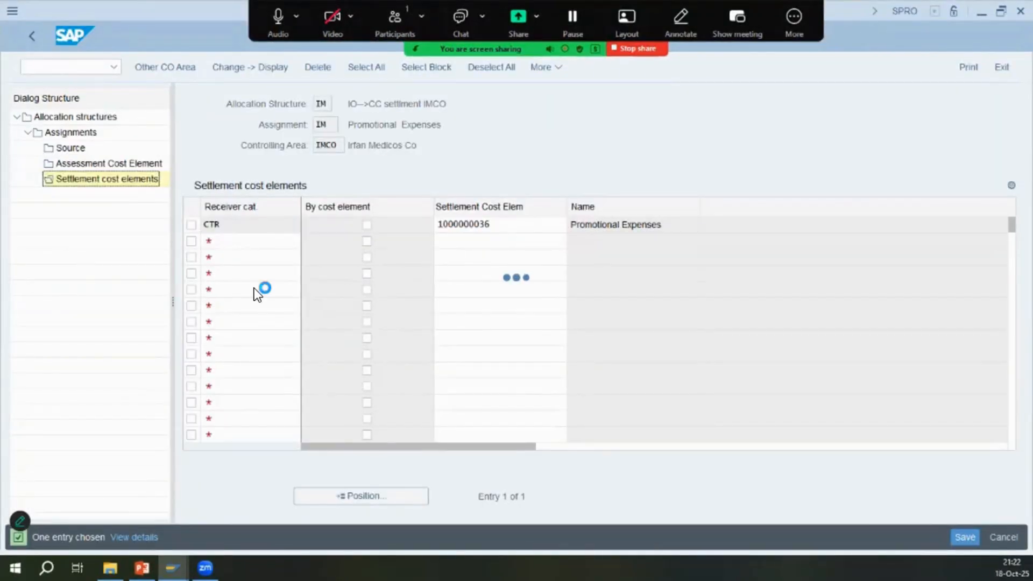
key(alt+Tab)
scroll(193, 389, down, 2)
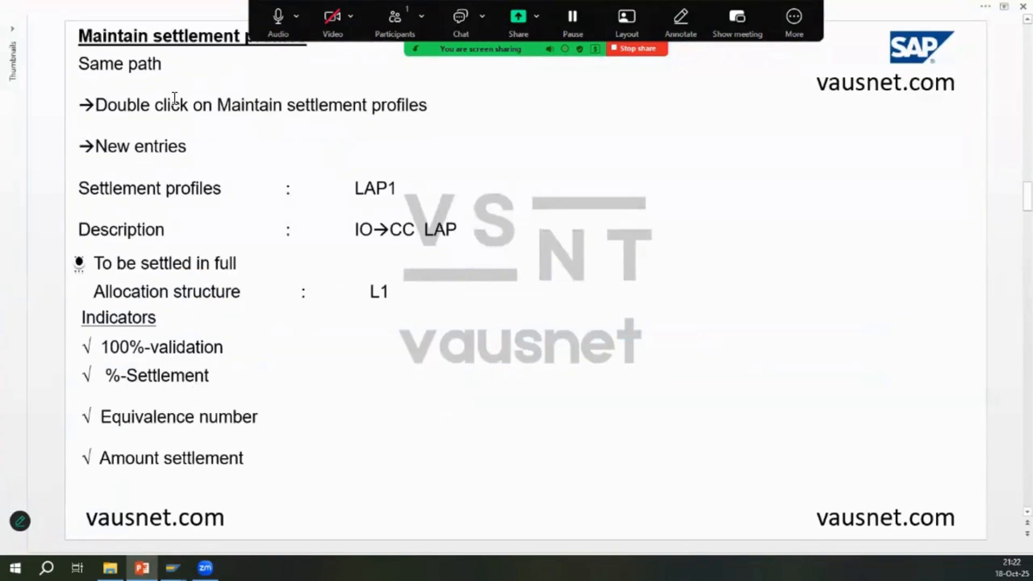
key(alt+Tab)
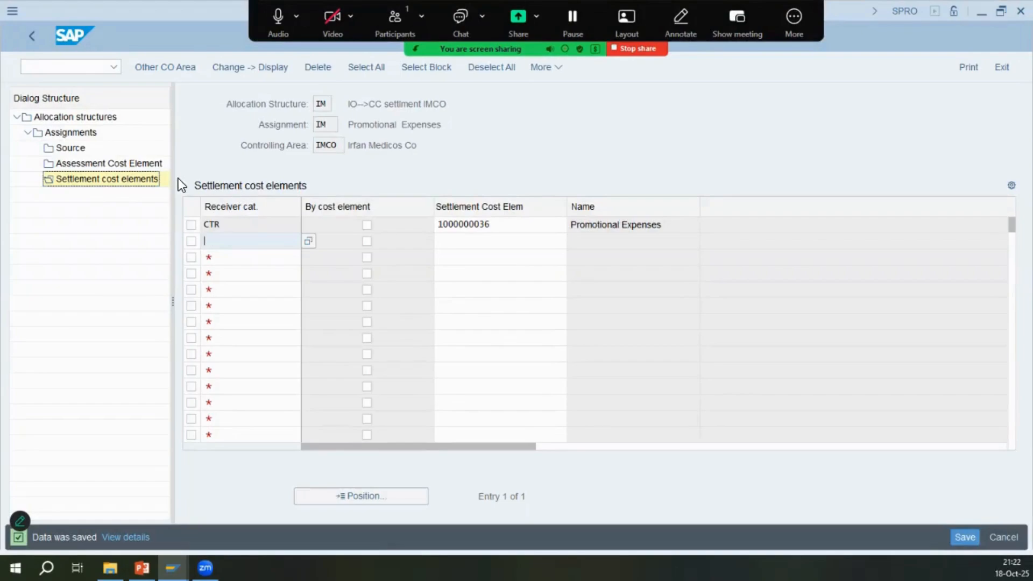
Return from the settlement cost elements to the assignments of allocation structure IM, rechecking the settlement profile slide
click(41, 37)
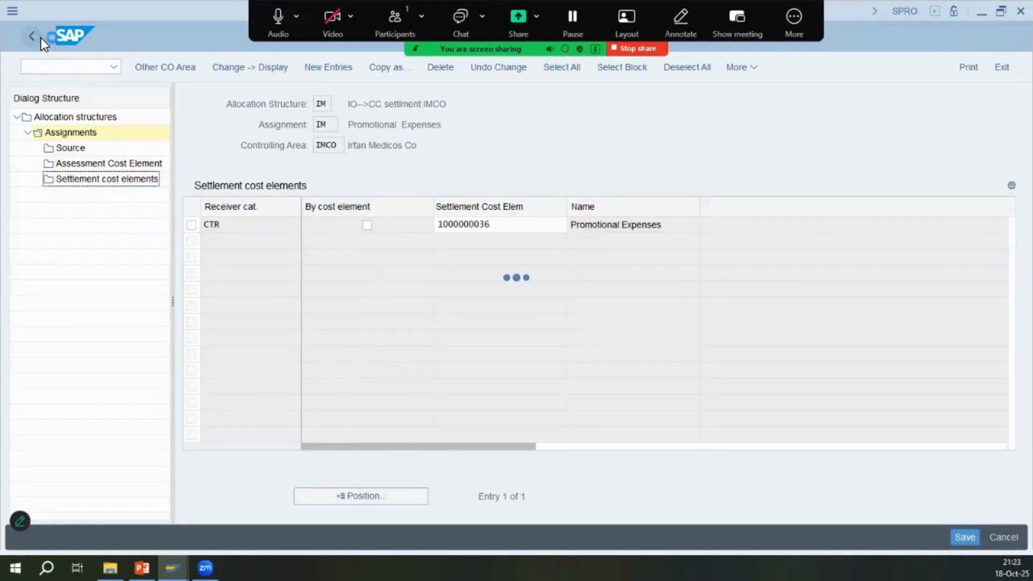
key(alt+Tab)
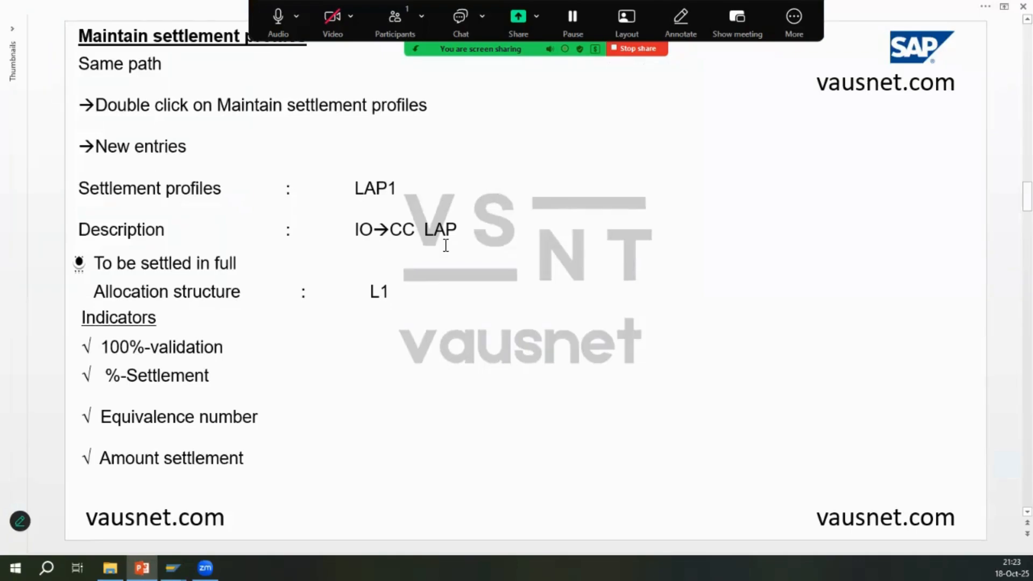
key(alt+Tab)
key(alt+Tab)
key(alt+Tab)
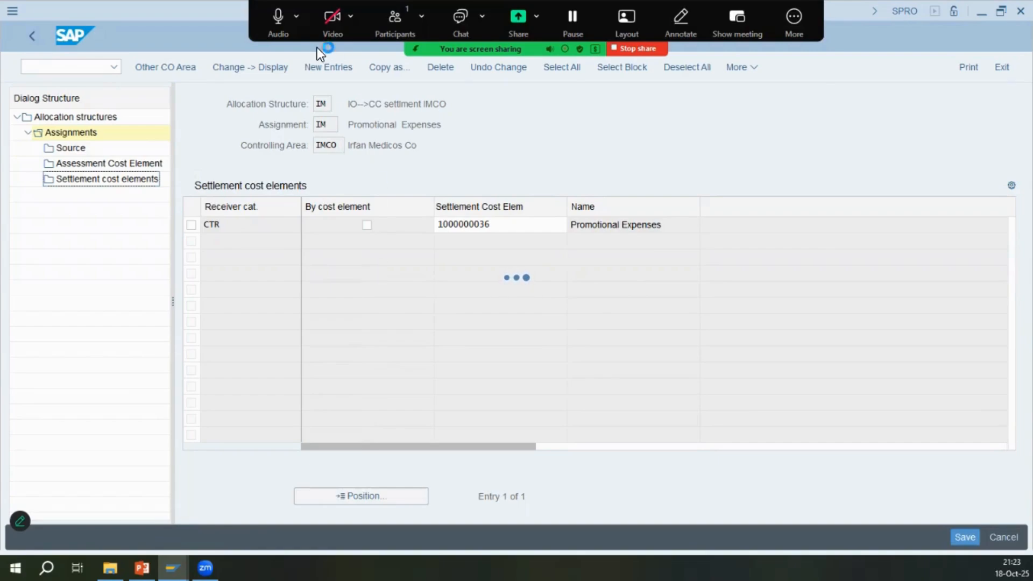
click(279, 24)
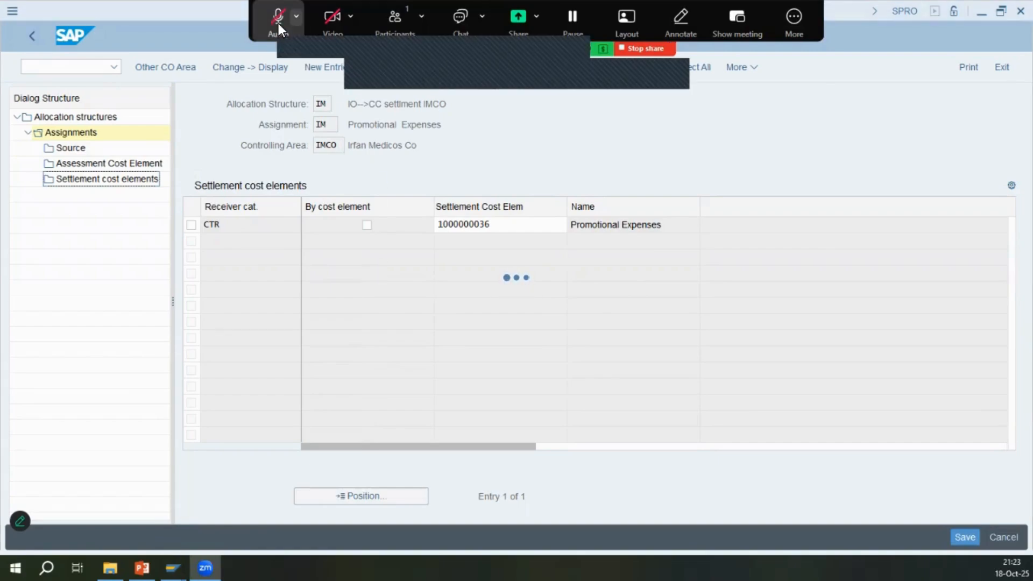
click(279, 24)
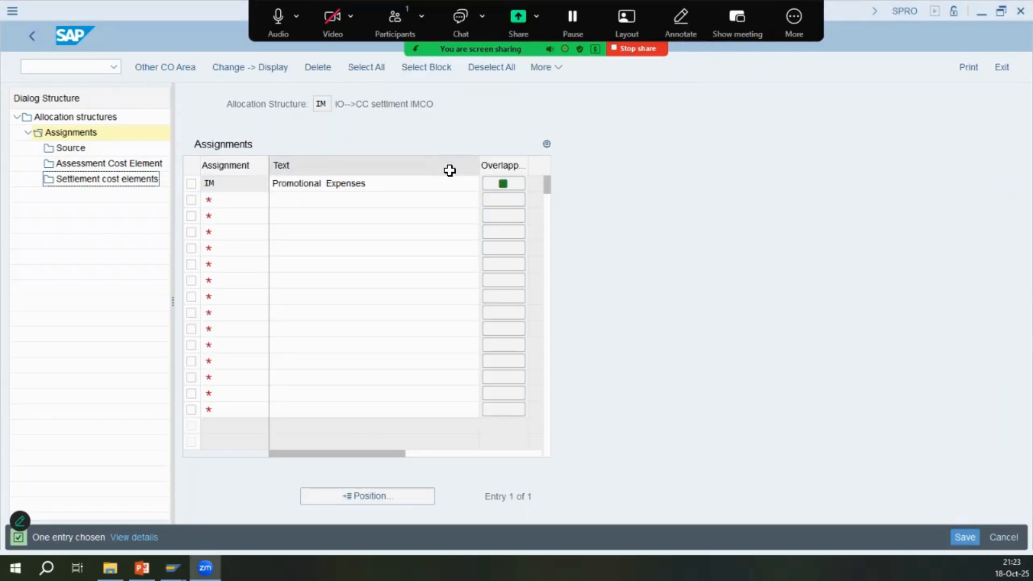
Check the overlap status of assignment IM, then leave allocation structure maintenance for the customizing structure
click(508, 185)
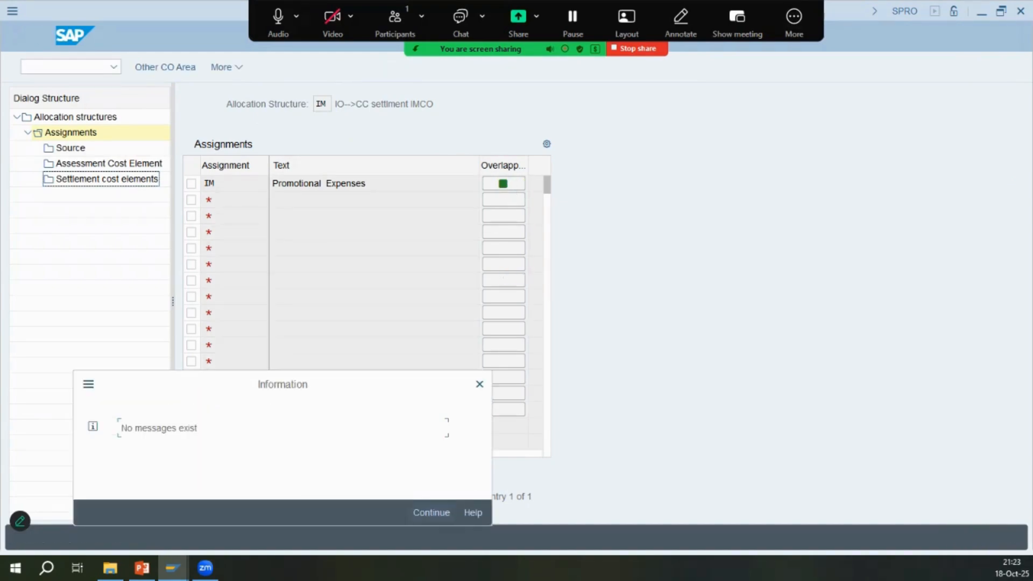
click(34, 40)
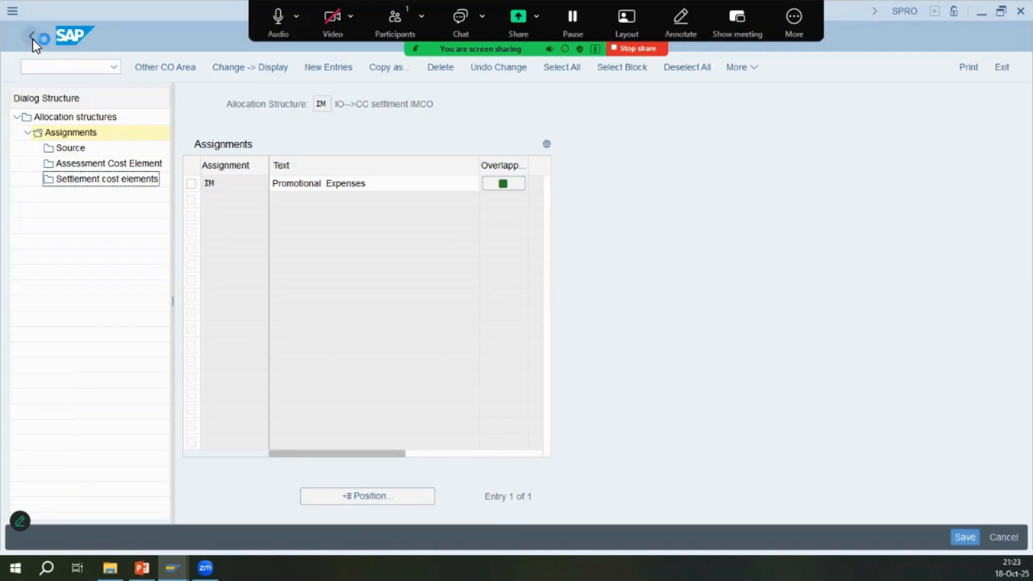
click(34, 40)
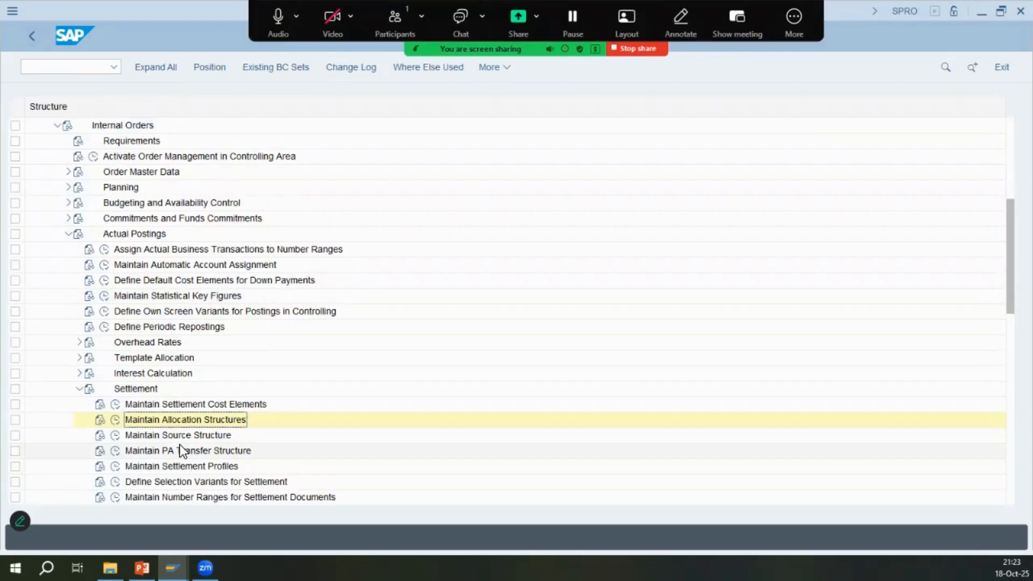
Open Maintain Settlement Profiles under the internal order Settlement activities and consult the PowerPoint slide for its settings
click(188, 435)
click(116, 467)
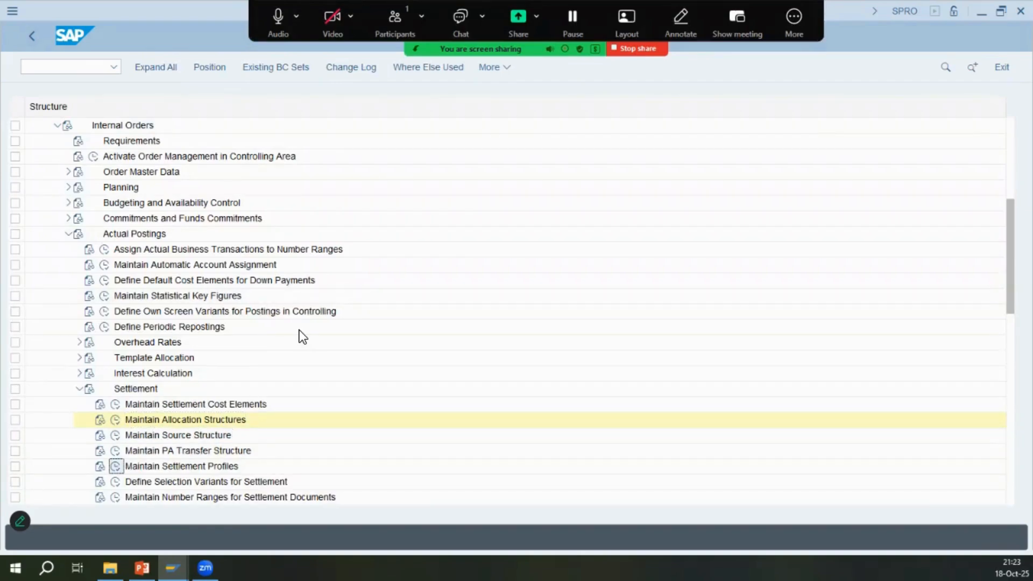
key(alt+Tab)
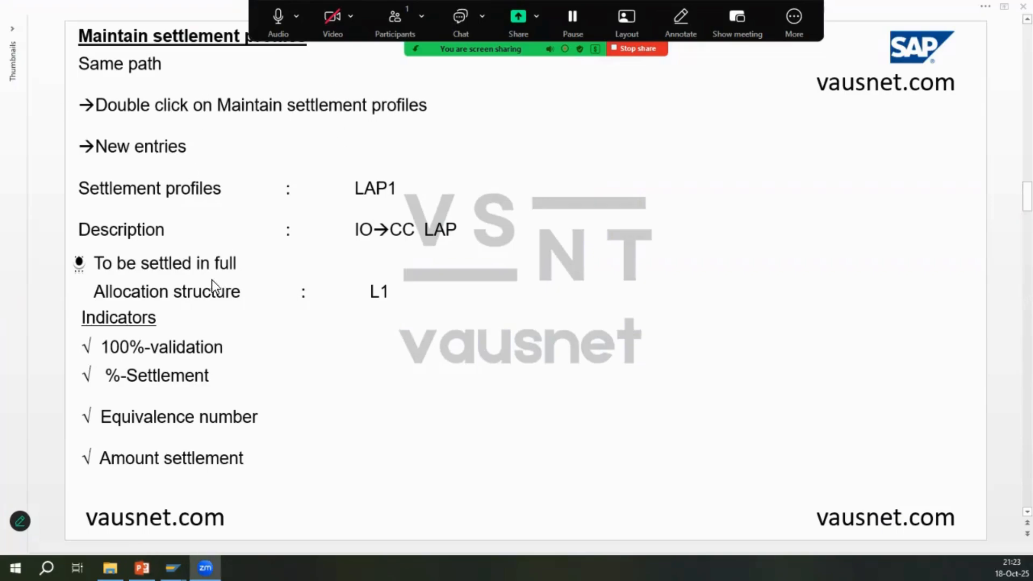
key(alt+Tab)
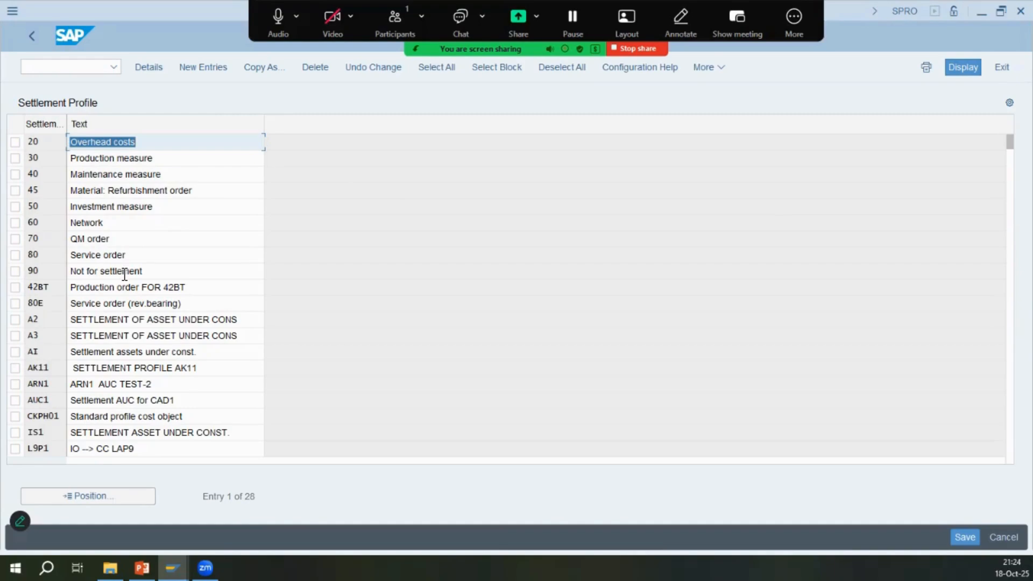
Look through the existing settlement profiles and start a new settlement profile entry
scroll(124, 274, down, 1)
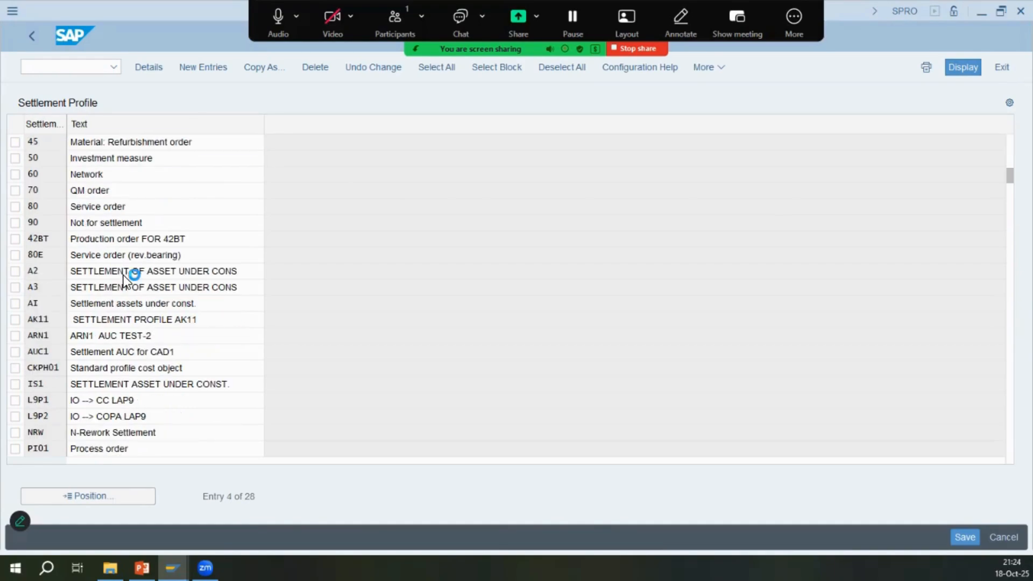
scroll(123, 276, down, 1)
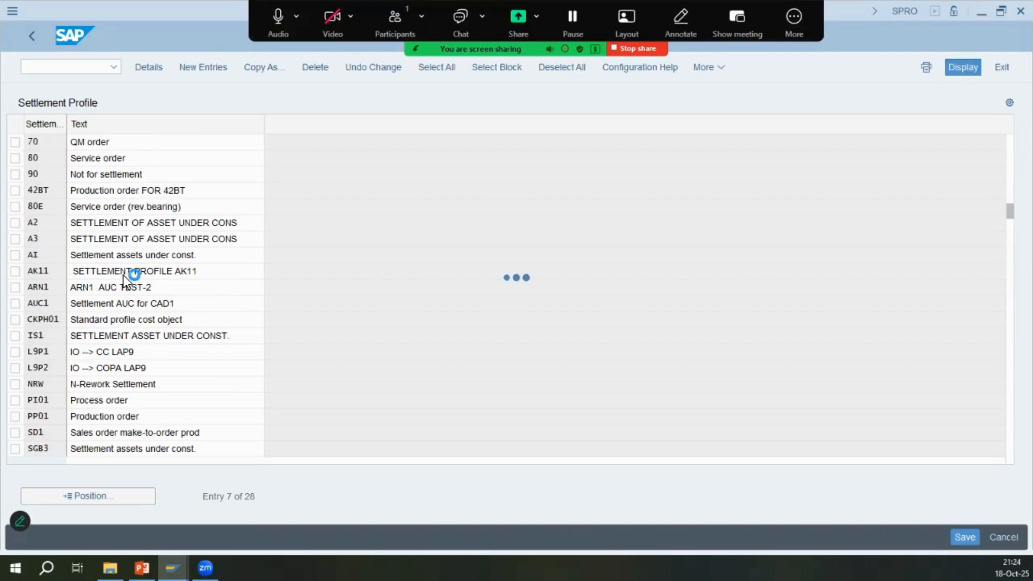
scroll(124, 275, down, 1)
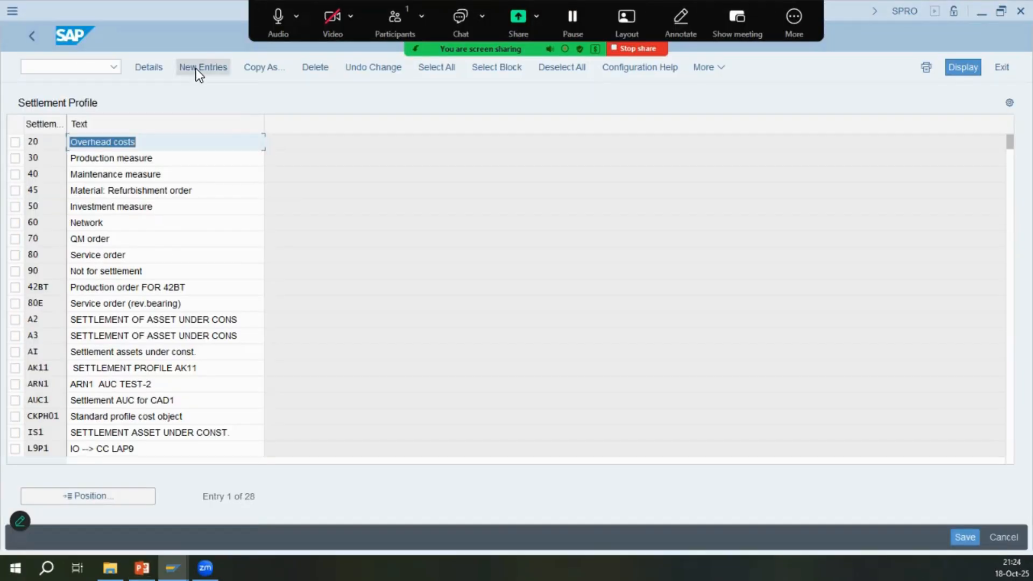
click(196, 69)
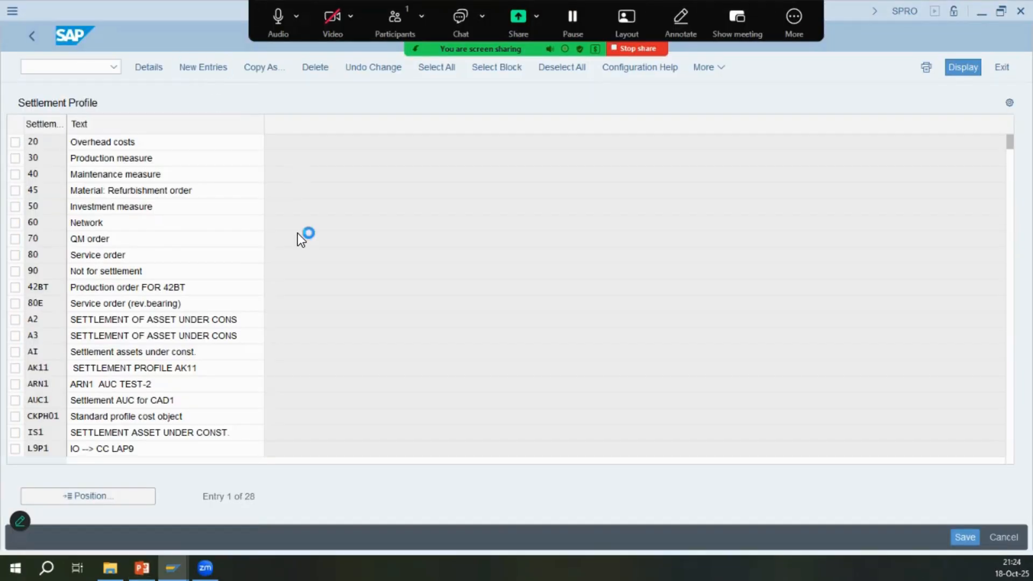
Enter imco as the settlement profile key and copy the IO→CC description from the PowerPoint slide into its text
text(heca)
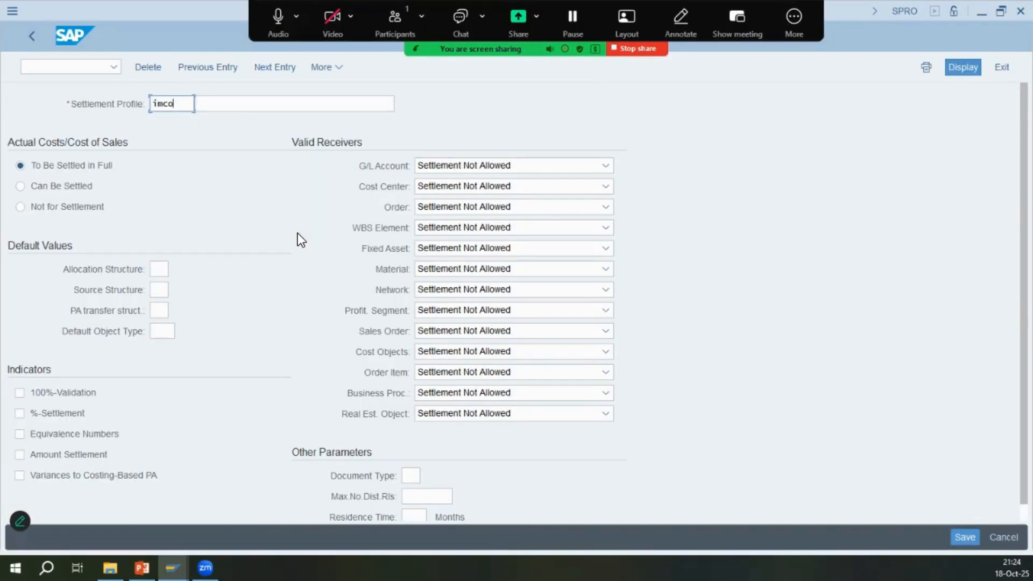
key(Tab)
key(alt+Tab)
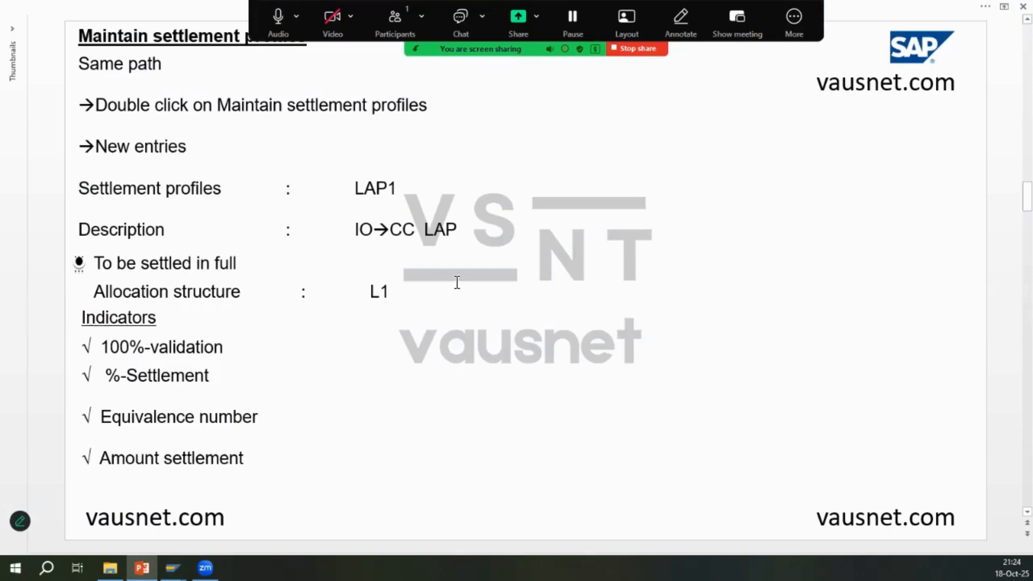
drag(355, 230, 415, 235)
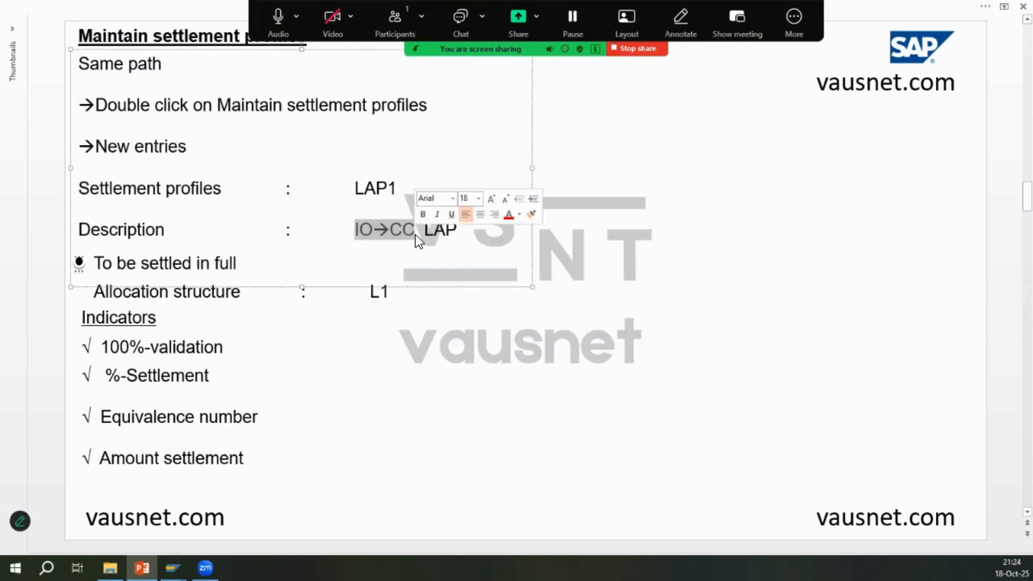
key(ctrl+c)
key(alt+Tab)
key(ctrl+v)
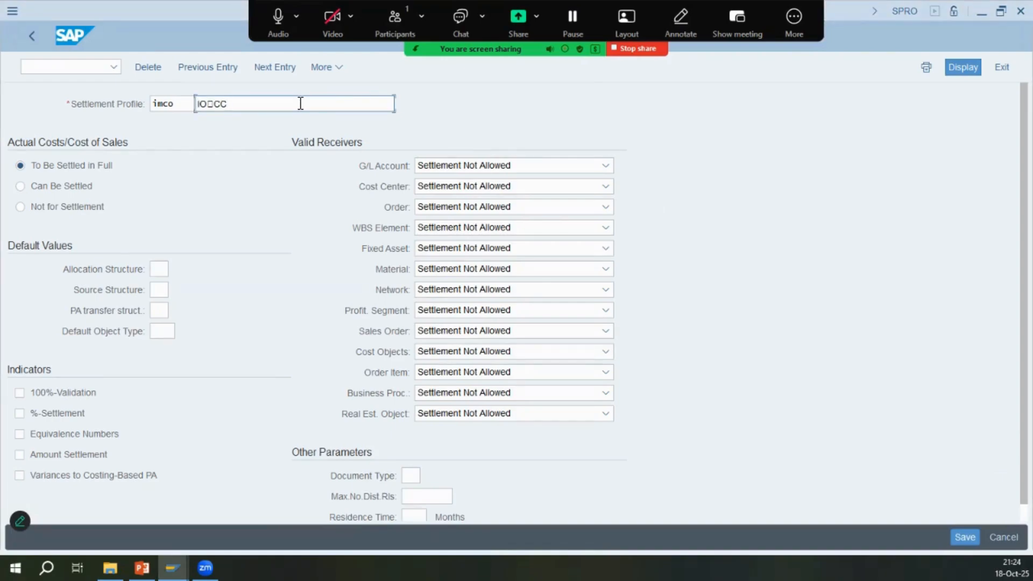
Correct the settlement profile's description to IO->CC and compare it with the slide
key(BackSpace)
key(BackSpace)
key(BackSpace)
key(ctrl+v)
key(shift+Right)
key(shift+Right)
key(Right)
key(shift+Right)
key(shift+Right)
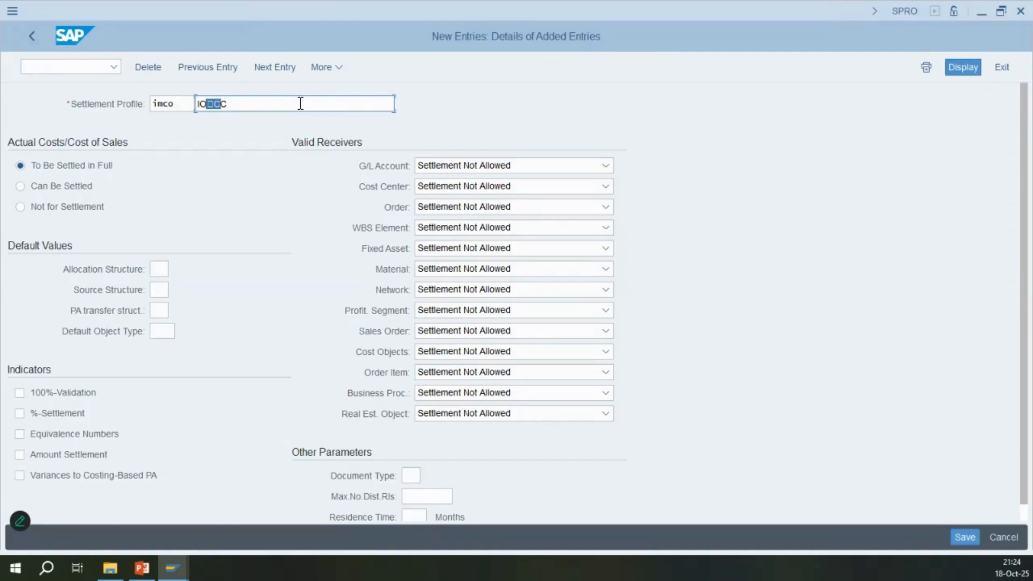
text(->)
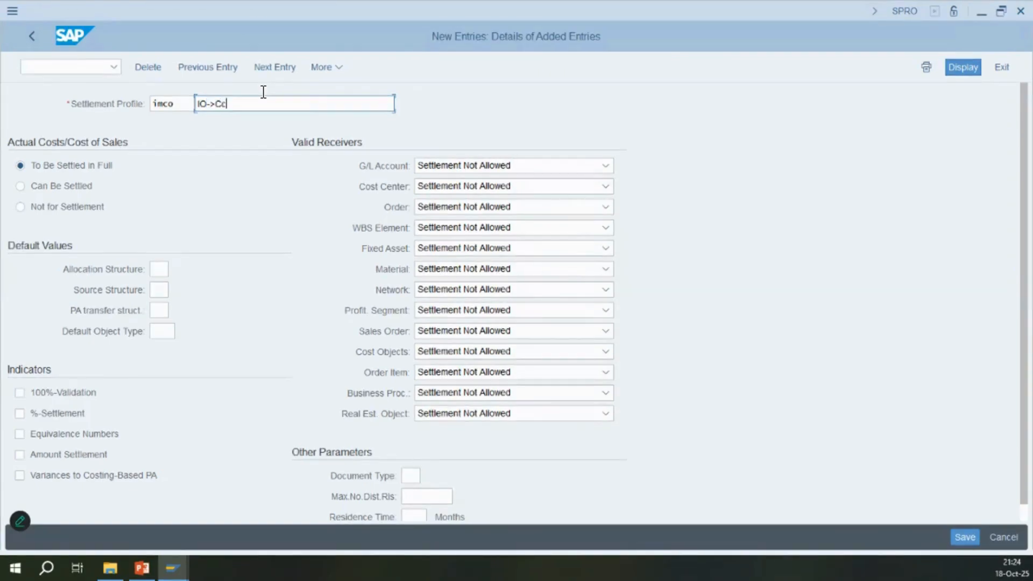
key(alt+Tab)
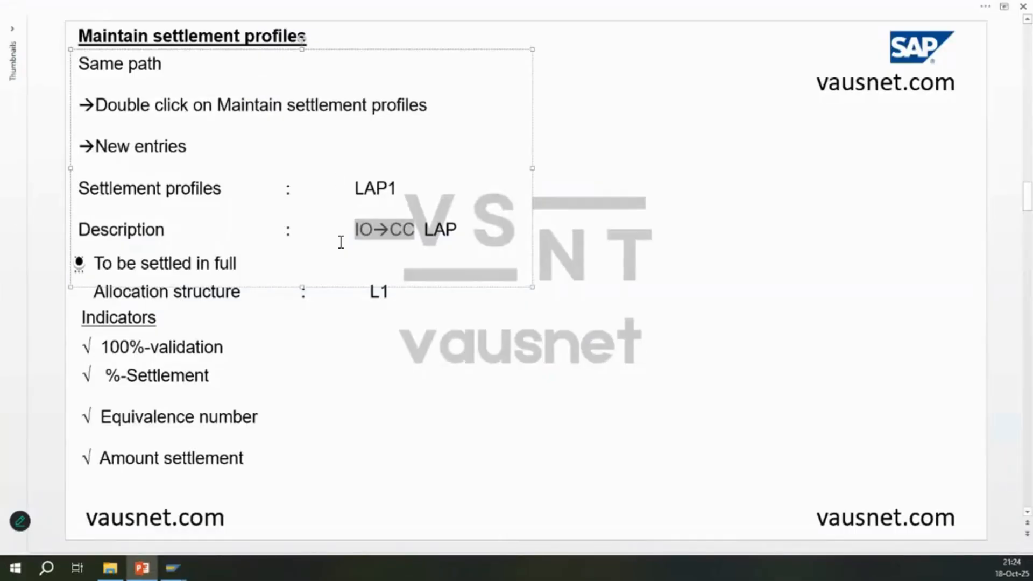
key(alt+Tab)
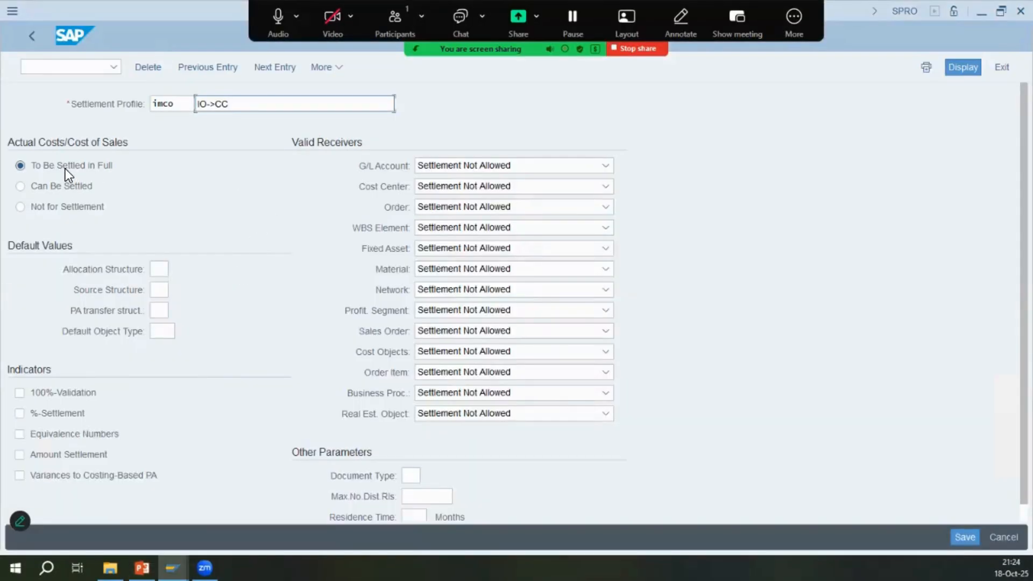
Assign IM as the default allocation structure of the settlement profile, checking it against the slide
click(163, 273)
click(176, 269)
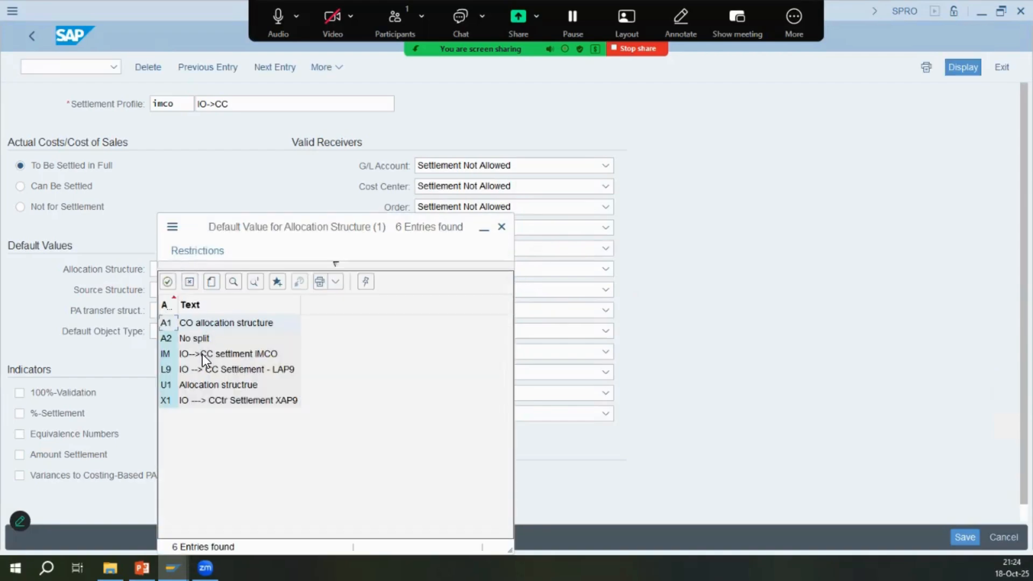
click(203, 354)
key(alt+Tab)
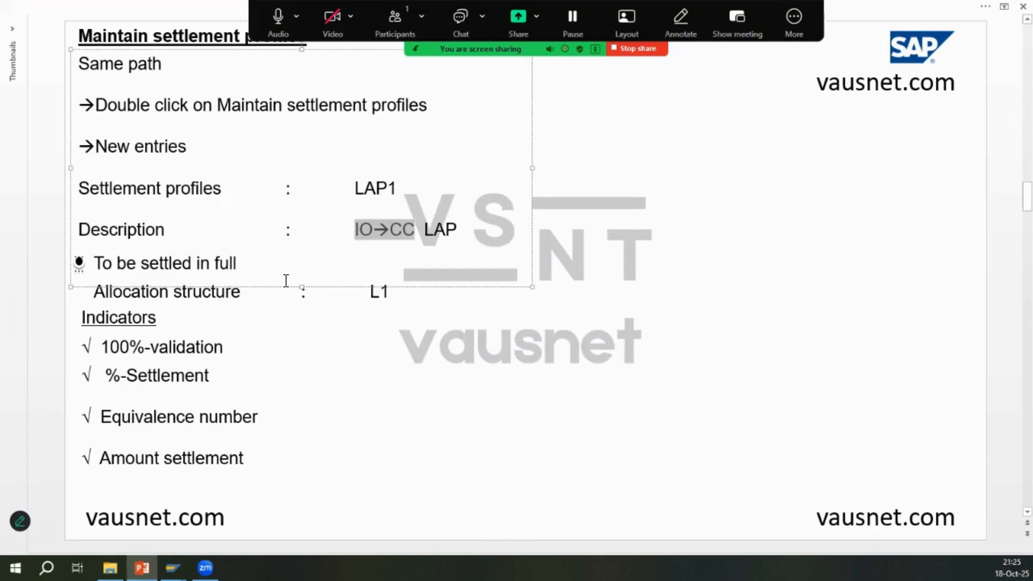
key(alt+Tab)
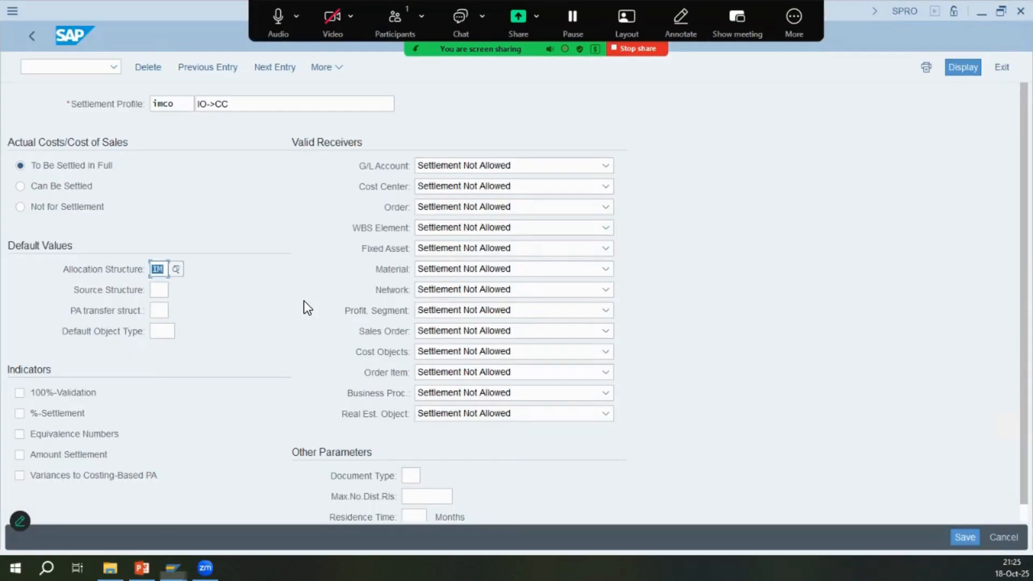
key(alt+Tab)
key(alt+Tab)
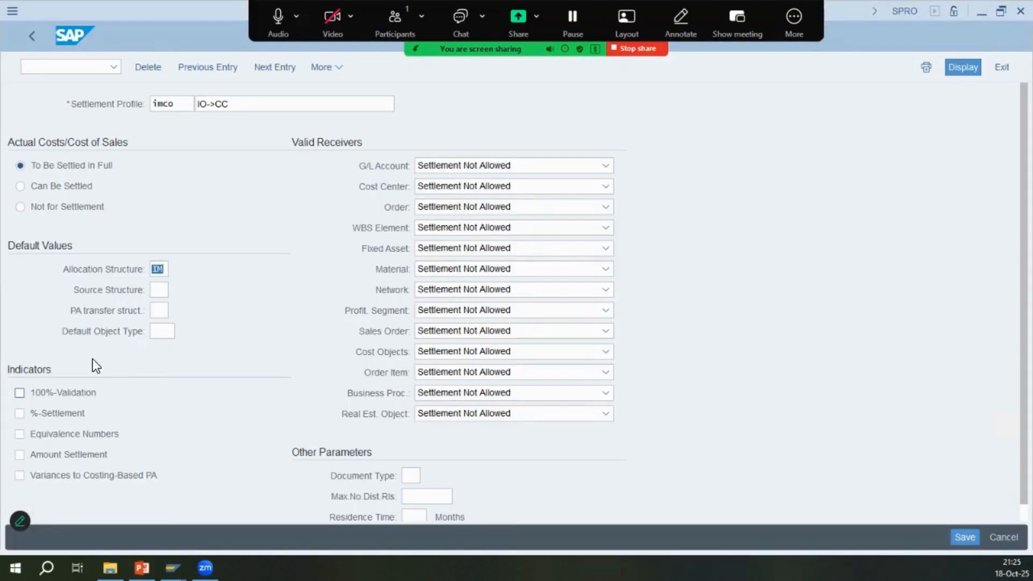
Activate the 100%-Validation, %-Settlement, Equivalence Numbers and Amount Settlement indicators as listed on the slide
click(57, 391)
key(alt+Tab)
key(alt+Tab)
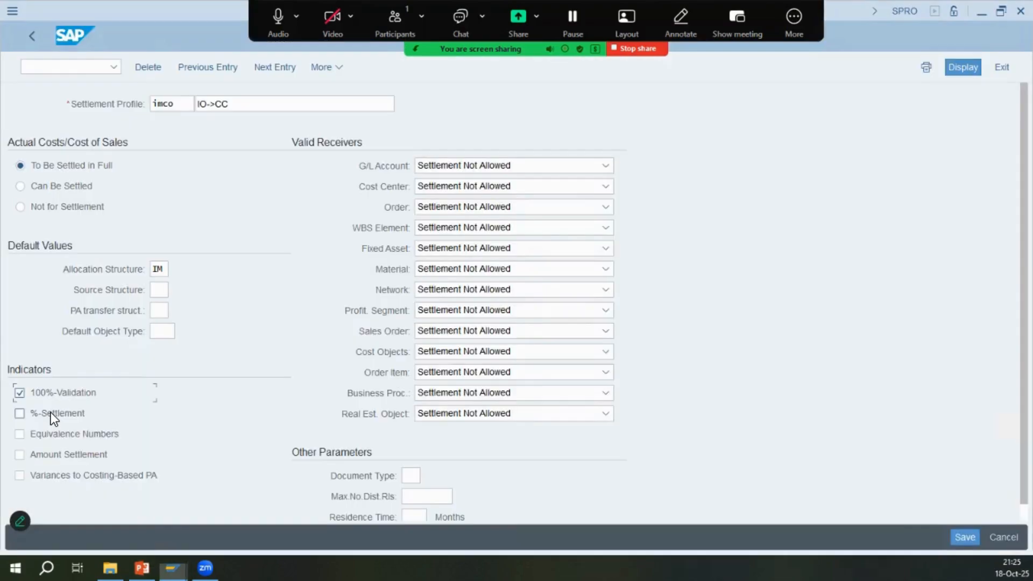
click(50, 412)
key(alt+Tab)
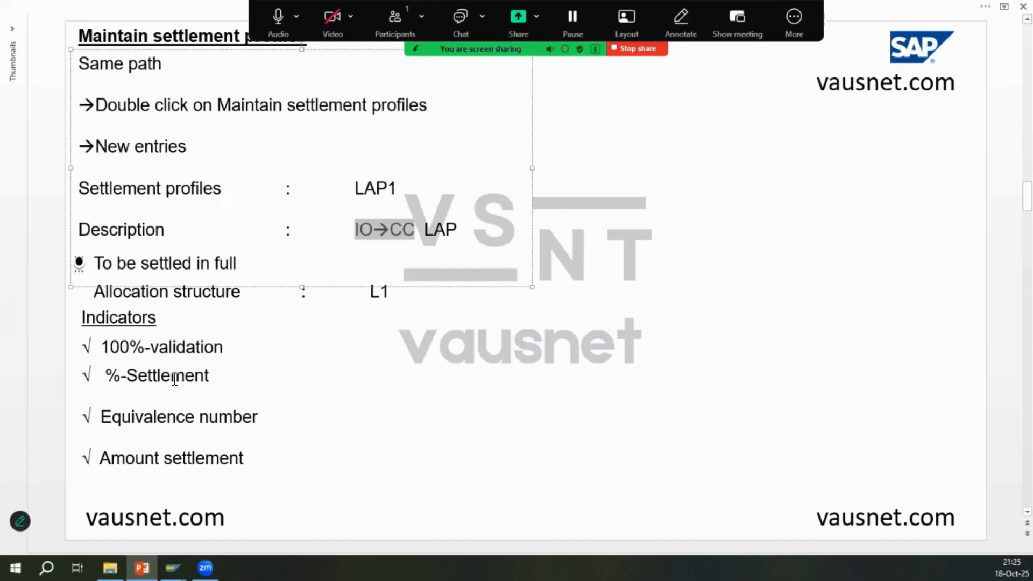
key(alt+Tab)
click(65, 433)
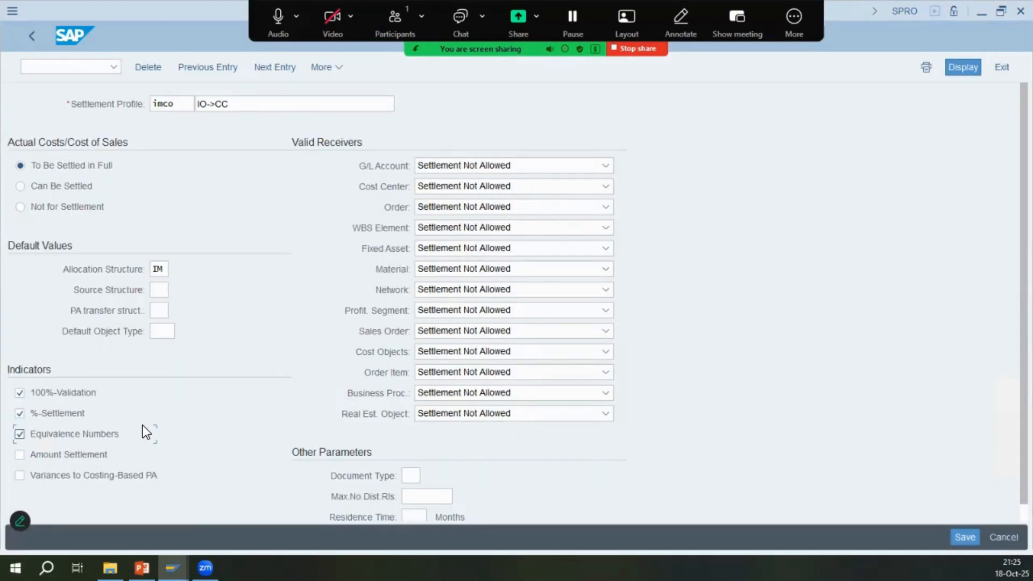
key(alt+Tab)
key(alt+Tab)
click(73, 455)
Consult the valid receivers slide and set the Cost Center receiver to Settlement Required
key(alt+Tab)
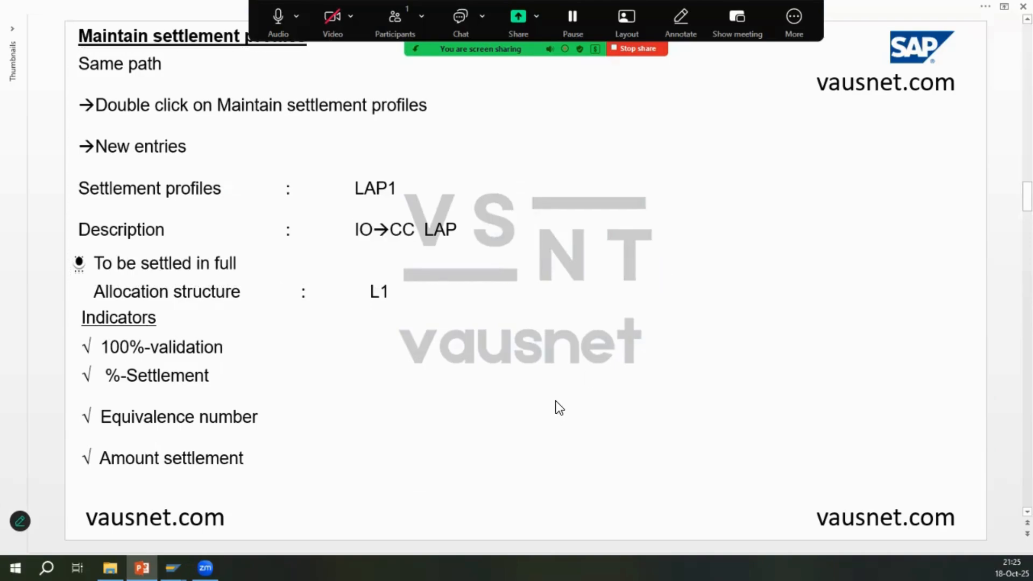
scroll(557, 402, down, 1)
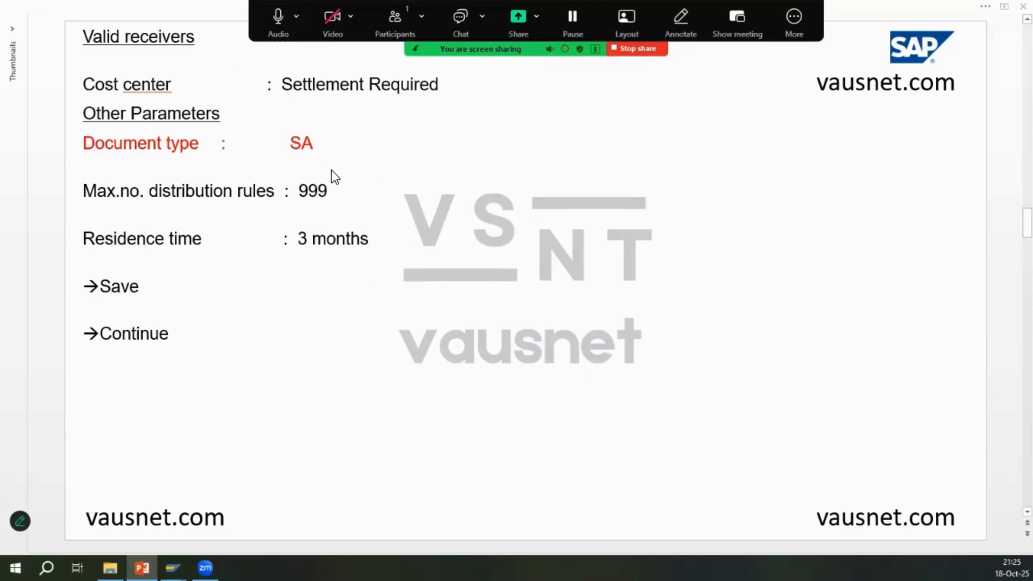
key(alt+Tab)
click(445, 192)
click(464, 239)
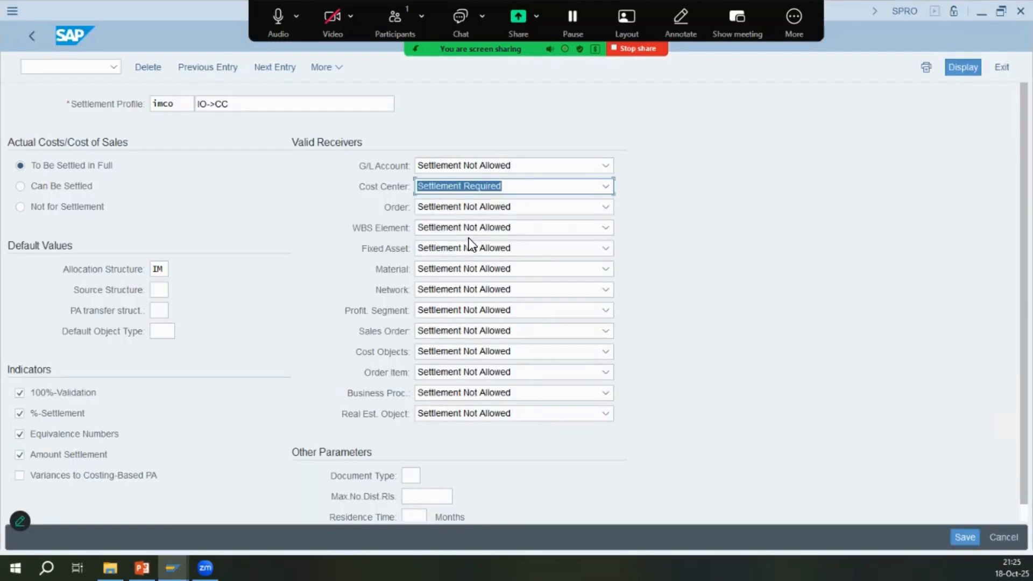
Set the maximum number of distribution rules to 999 and the residence time to 3 months, and save the settlement profile
key(alt+Tab)
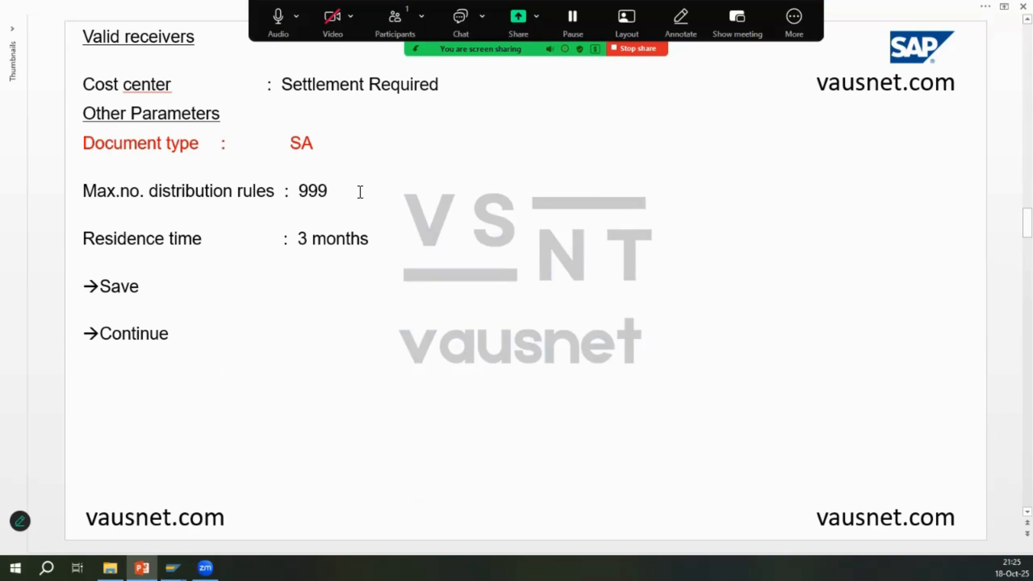
key(alt+Tab)
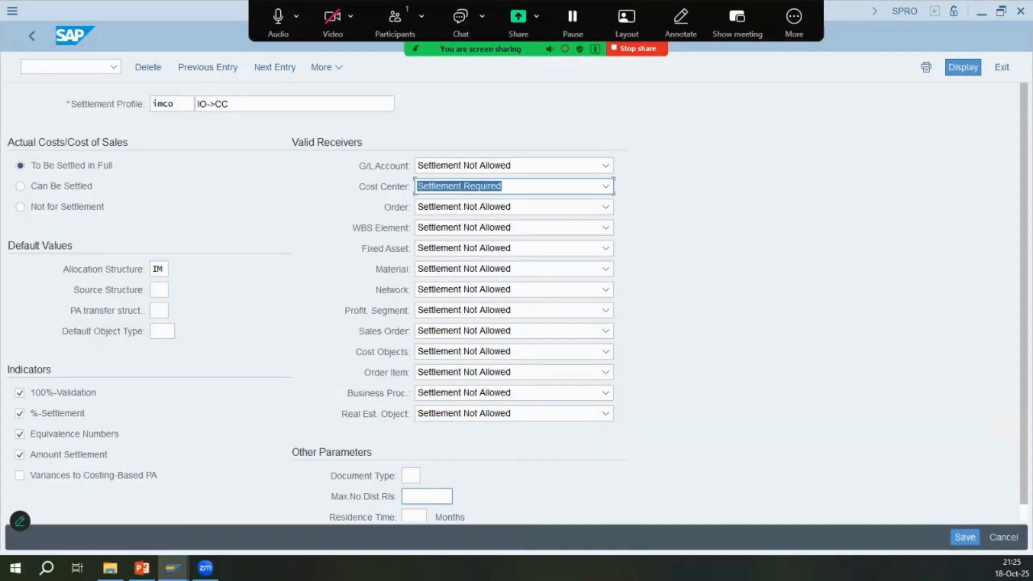
click(421, 497)
text(999)
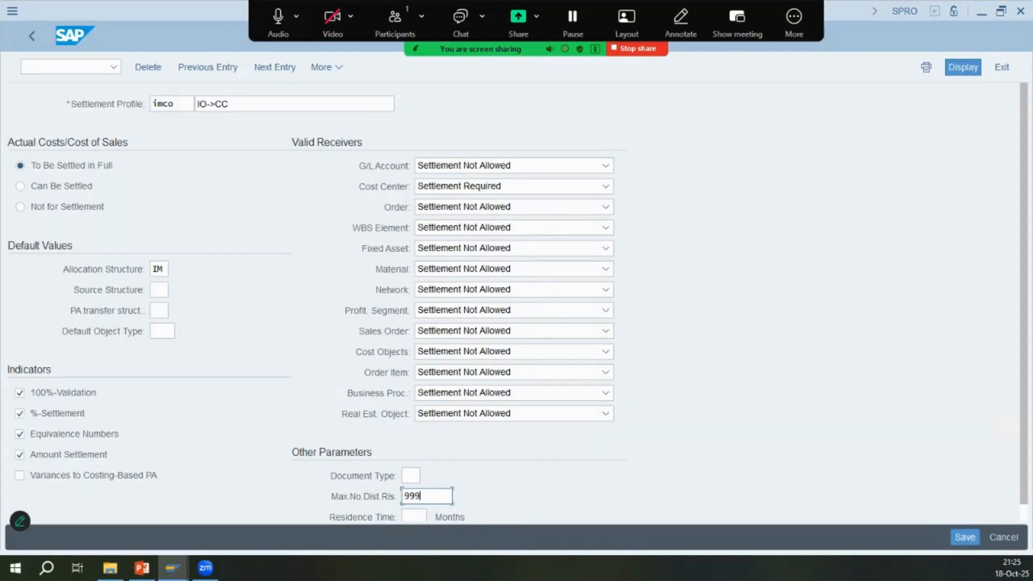
key(alt+Tab)
key(alt+Tab)
key(alt+Tab)
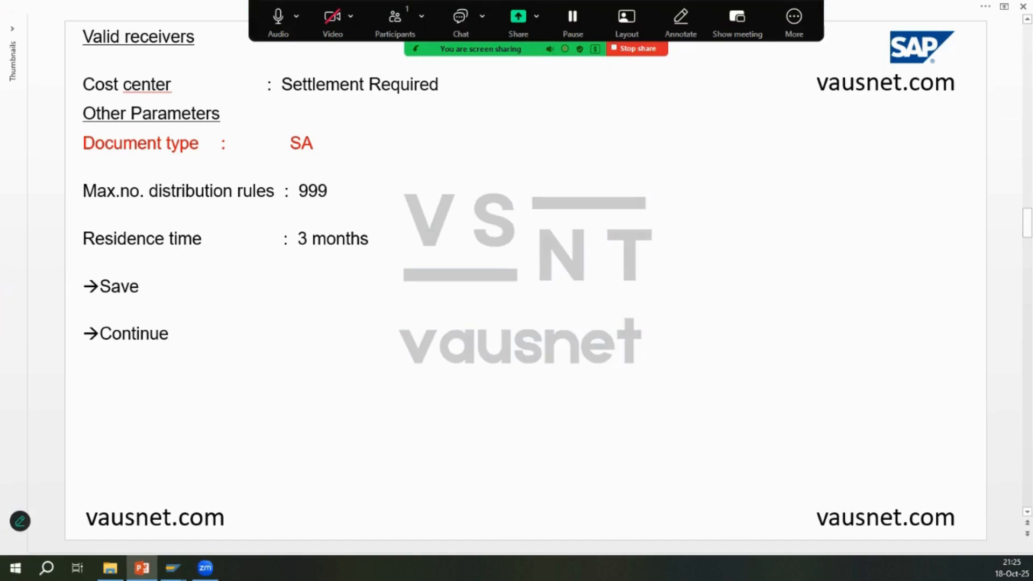
key(alt+Tab)
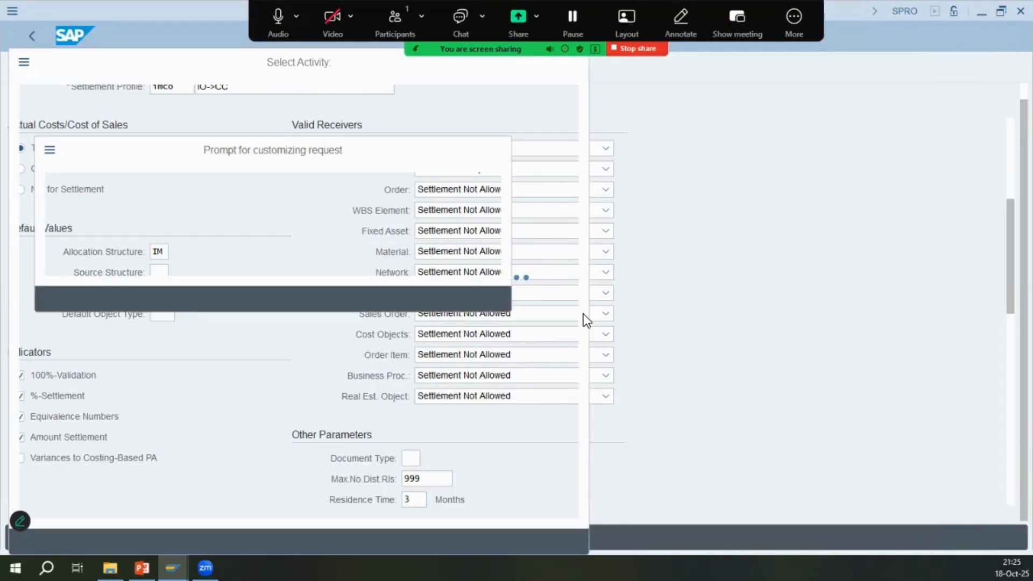
key(alt+Tab)
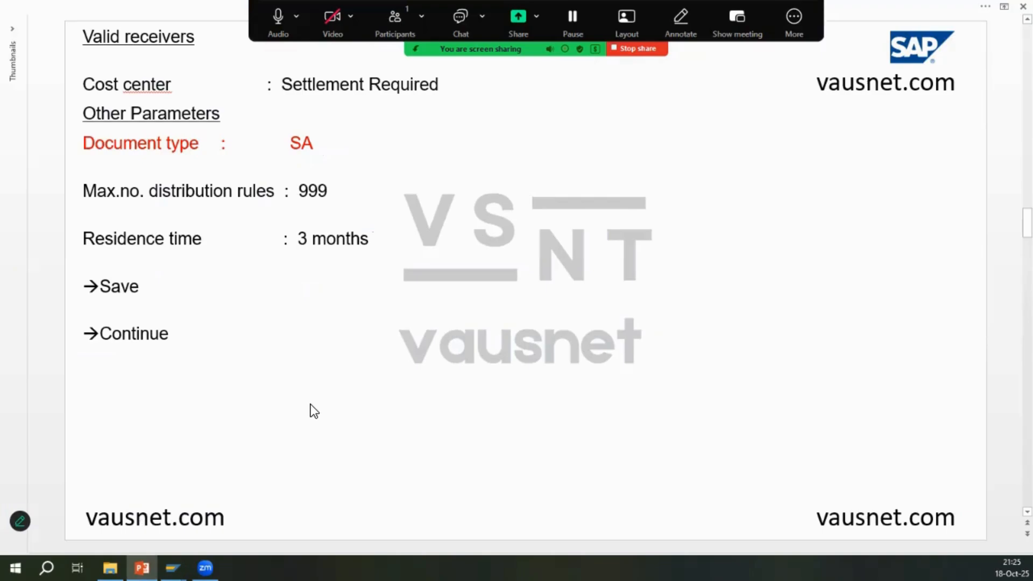
key(alt+Tab)
key(alt+Tab)
Consult the internal order types slide and open Define Order Types under Order Master Data in the internal orders customizing
scroll(288, 373, down, 1)
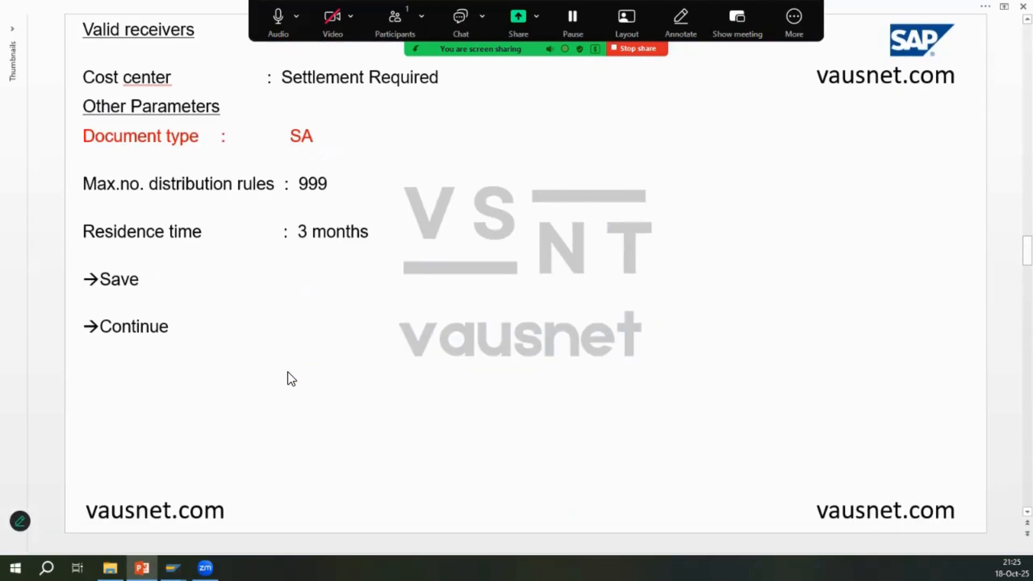
scroll(276, 372, down, 2)
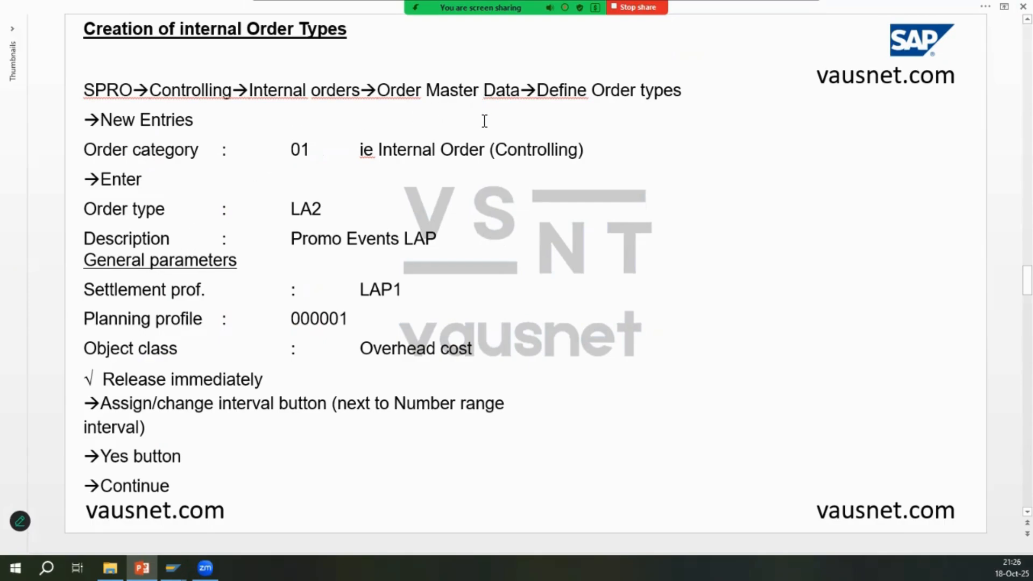
key(alt+Tab)
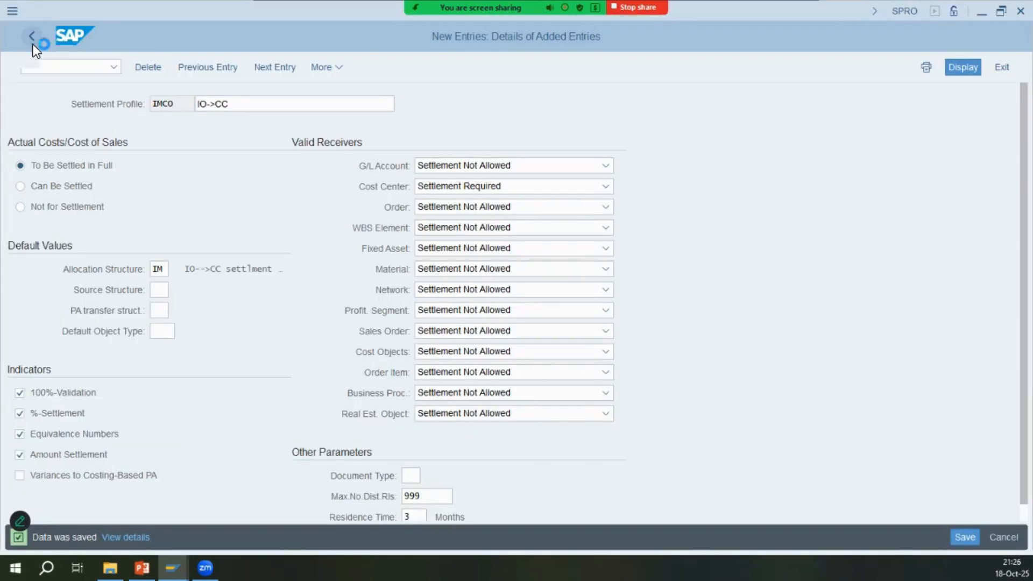
click(32, 36)
click(32, 37)
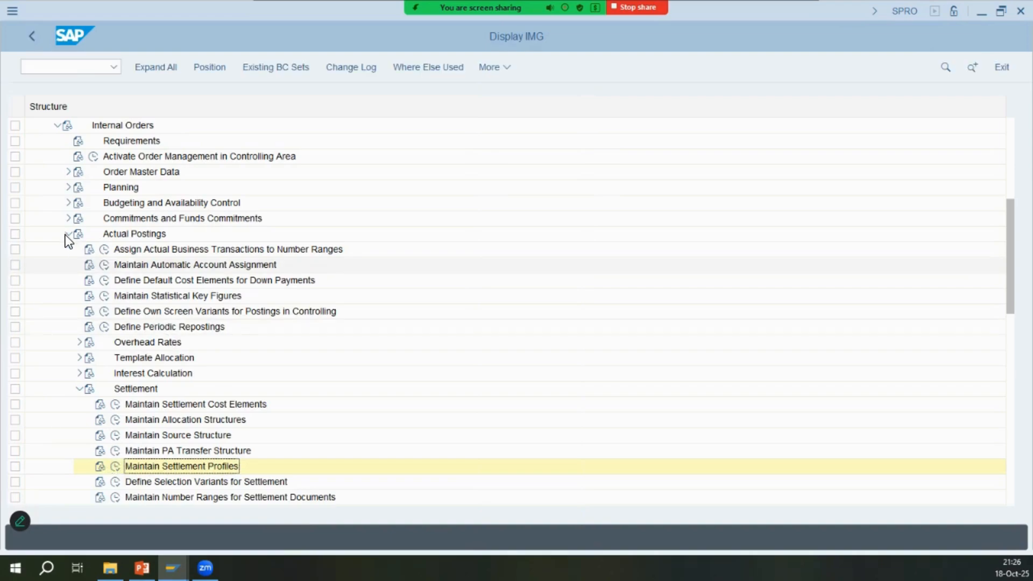
click(66, 235)
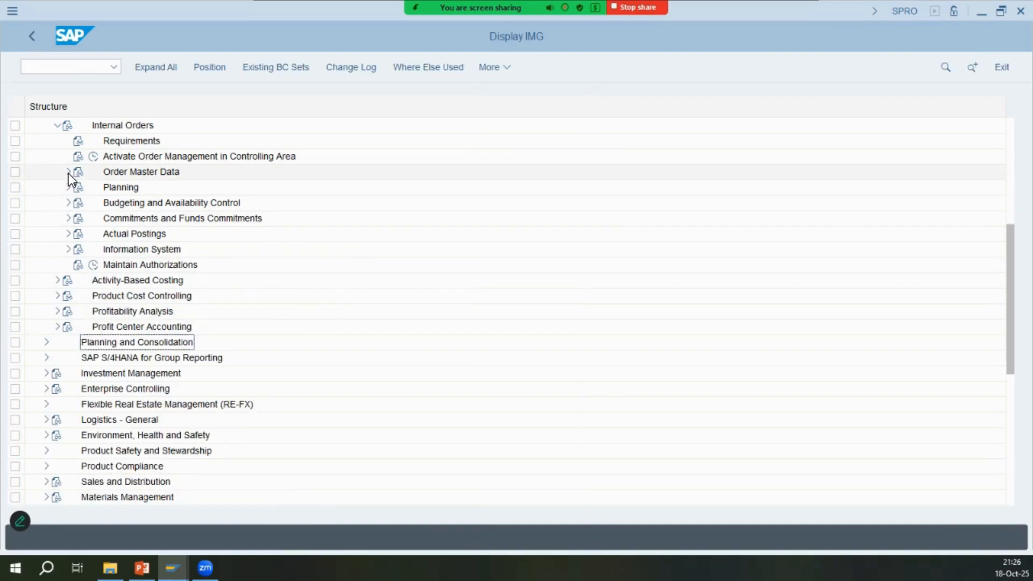
click(69, 173)
click(105, 189)
key(alt+Tab)
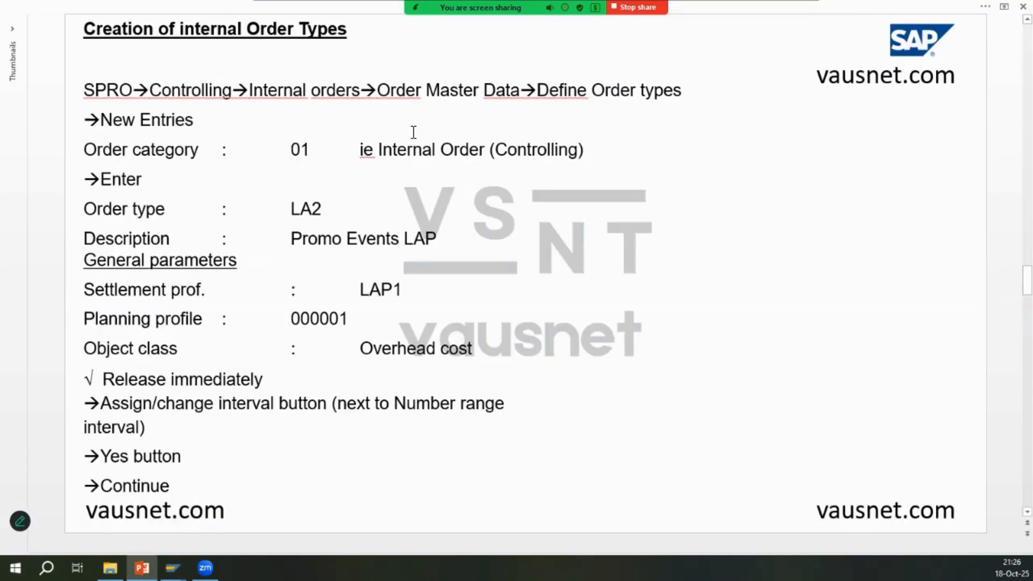
key(alt+Tab)
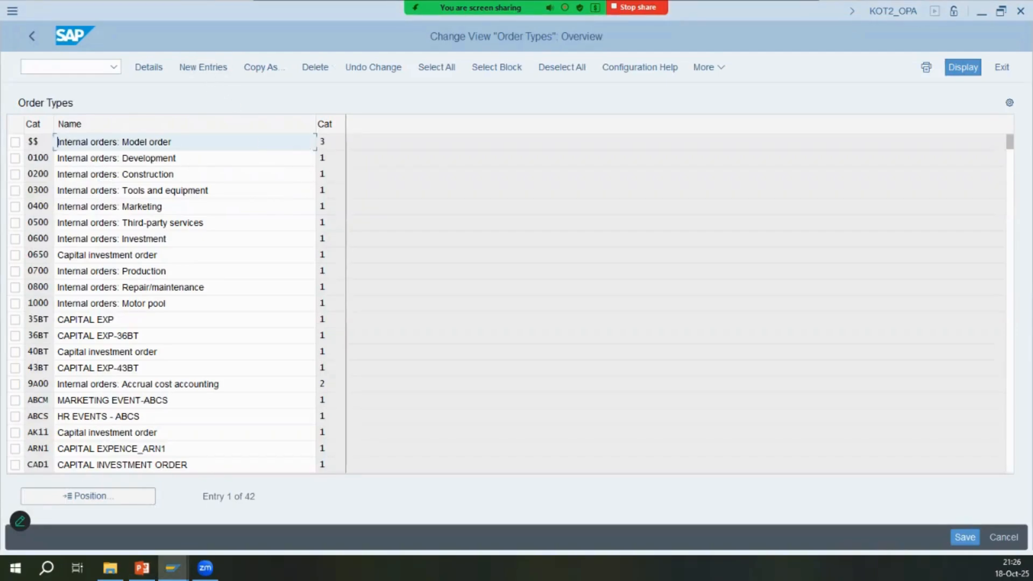
Start a new order type with order category 01, Internal Order (Controlling), as given on the slide
click(193, 71)
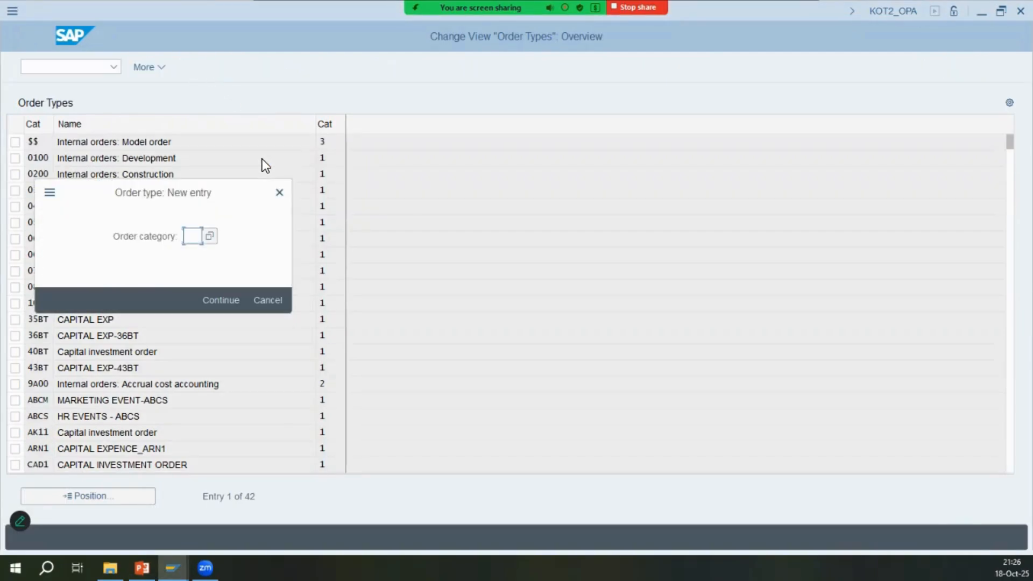
click(209, 235)
key(alt+Tab)
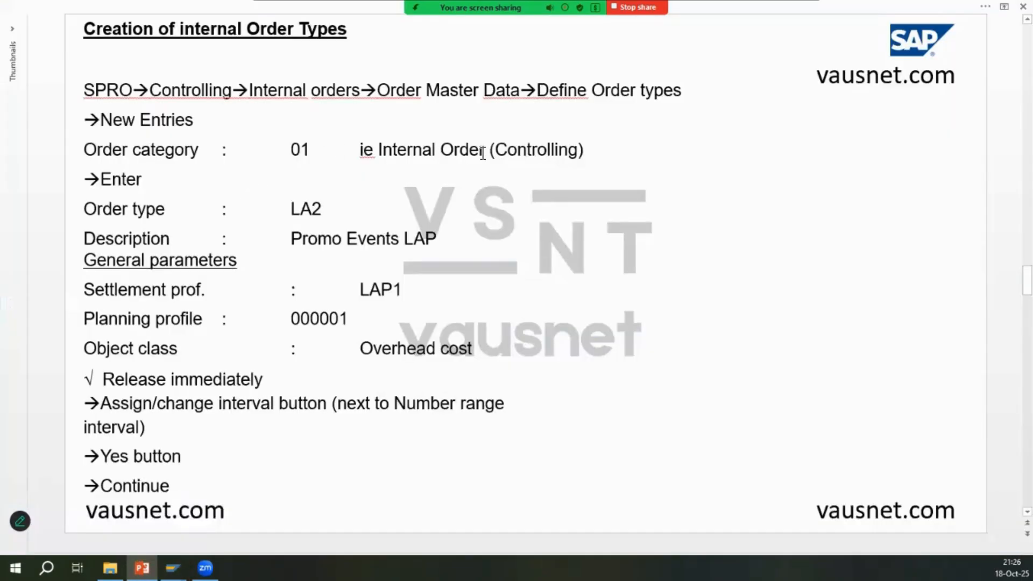
key(alt+Tab)
key(alt+Tab)
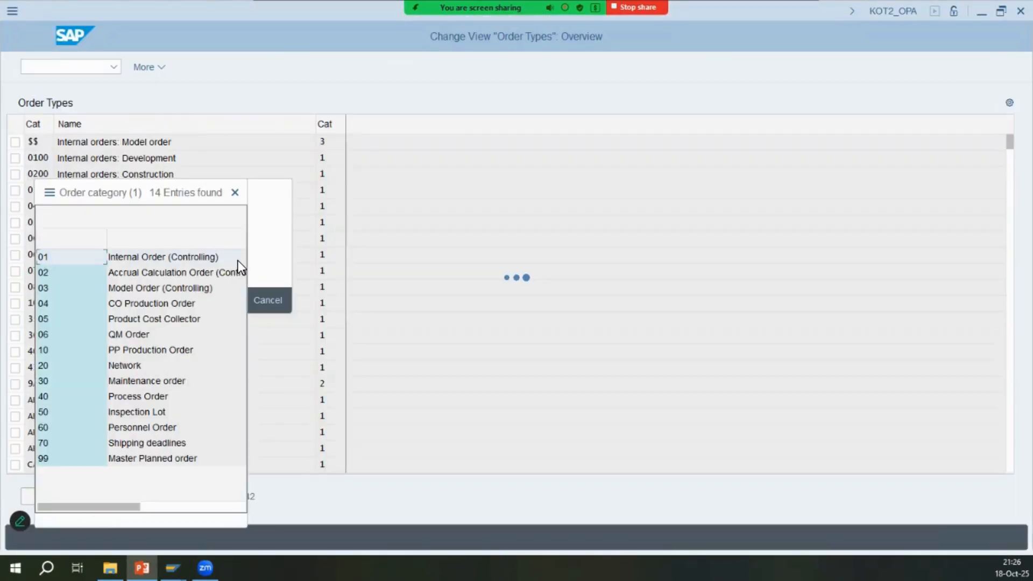
double_click(176, 257)
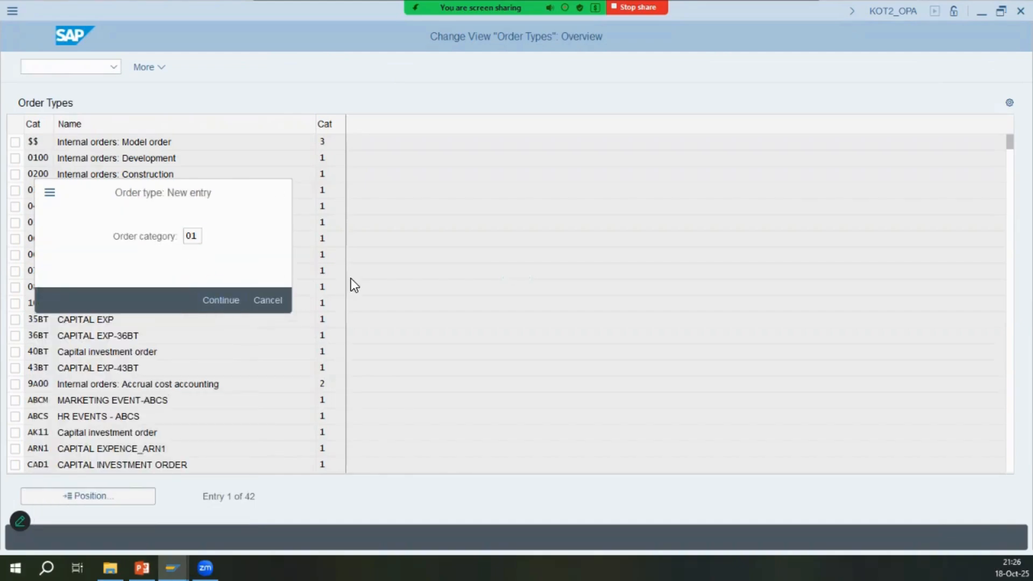
Confirm the order category and enter order type IM2 with the description Promo Events IMCO, reusing the "Promo Events" wording from the slide
key(alt+Tab)
key(alt+Tab)
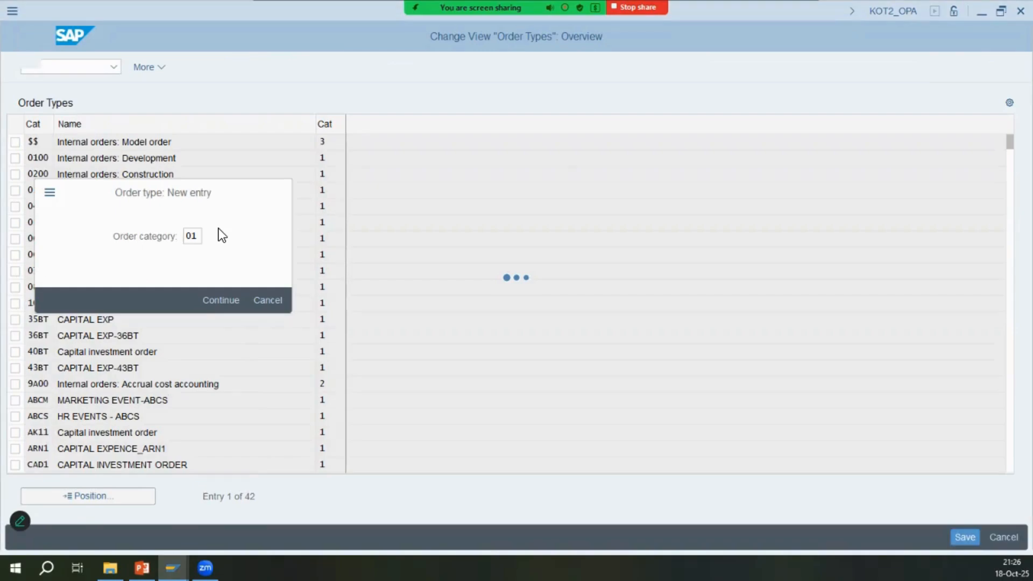
key(Return)
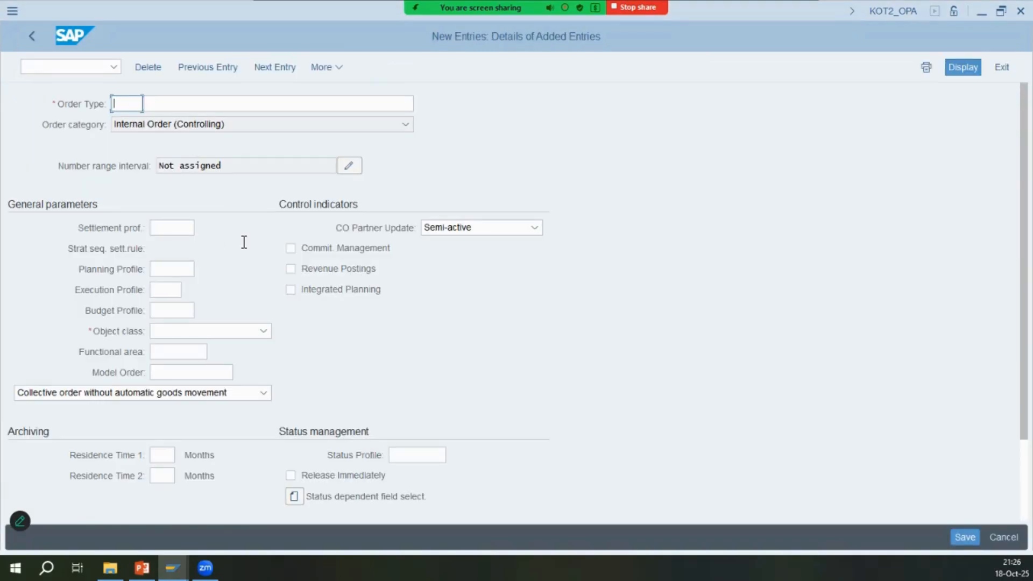
text(IM2)
key(alt+Tab)
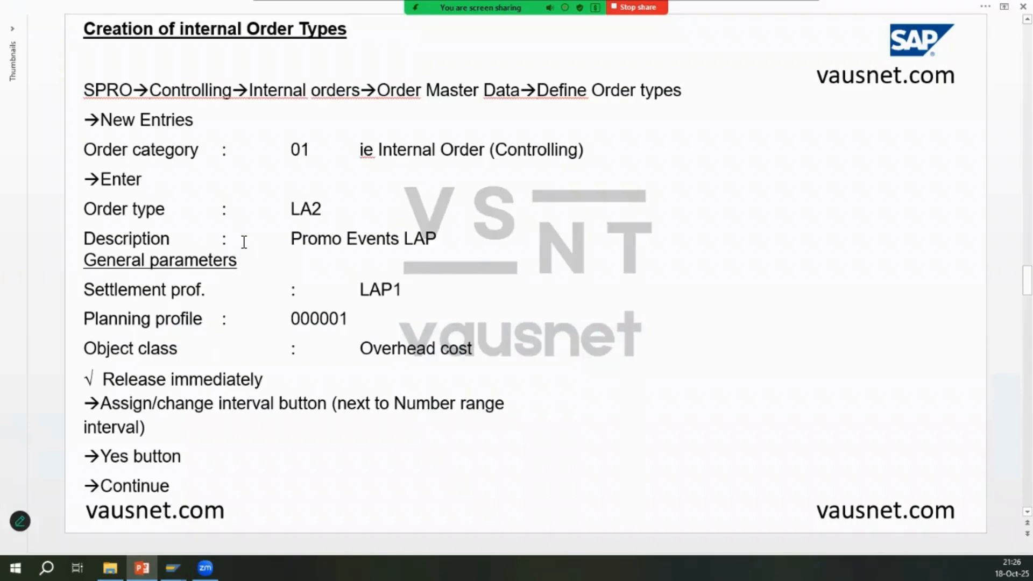
drag(292, 237, 387, 253)
key(ctrl+c)
key(alt+Tab)
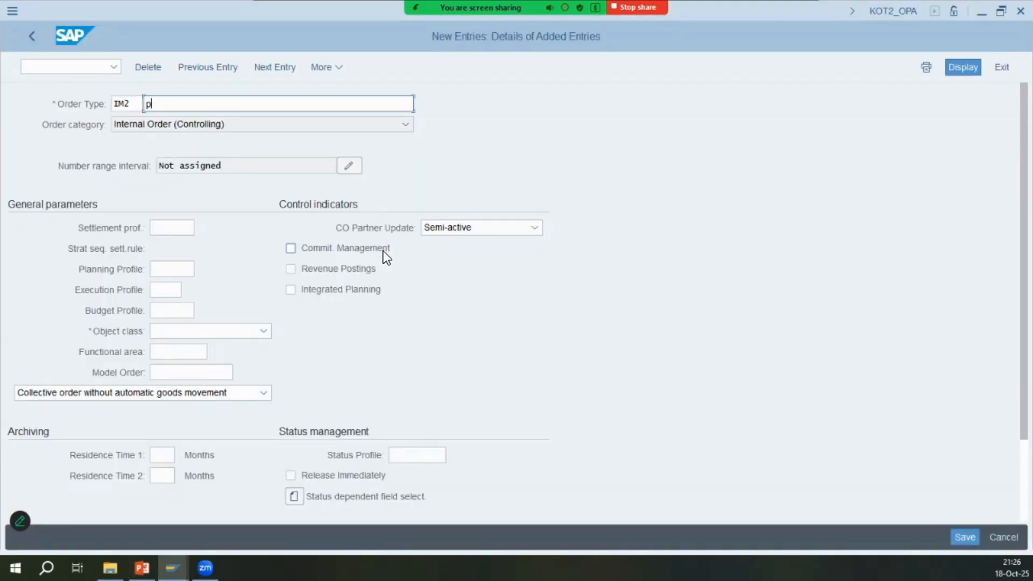
key(ctrl+v)
text(IM2)
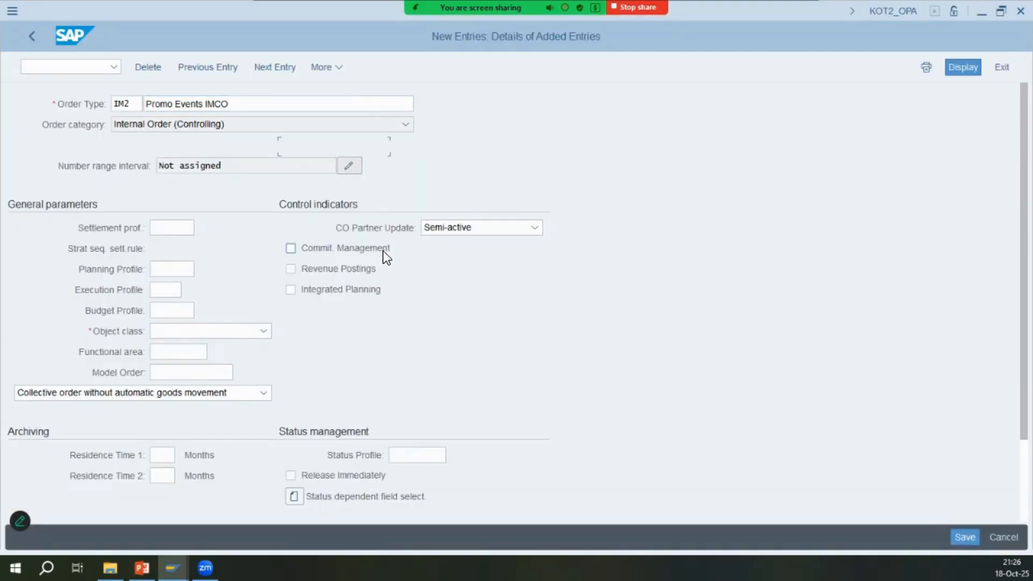
Consult the general parameters on the order types slide and set the order type's object class to Overhead costs
key(alt+Tab)
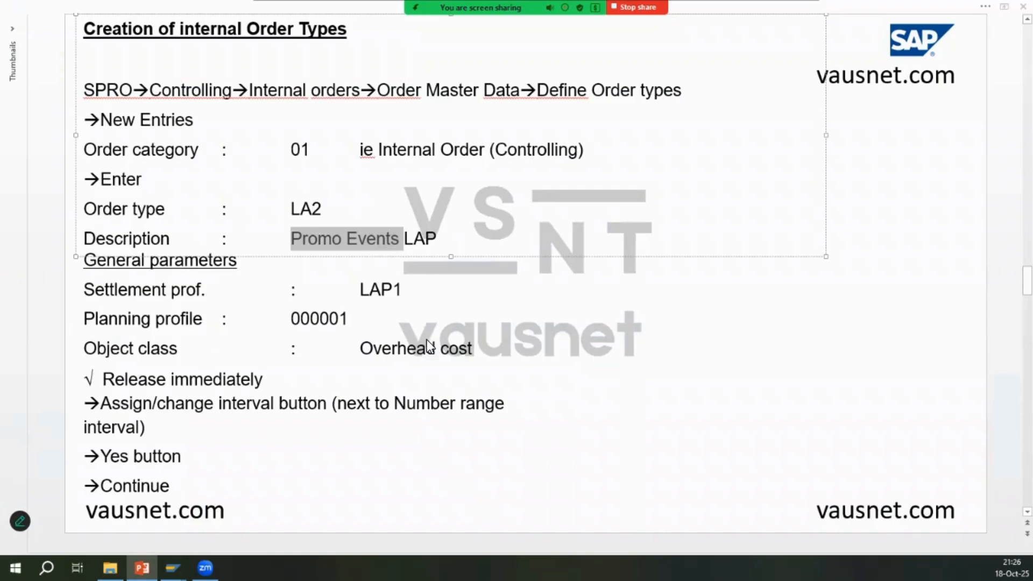
key(alt+Tab)
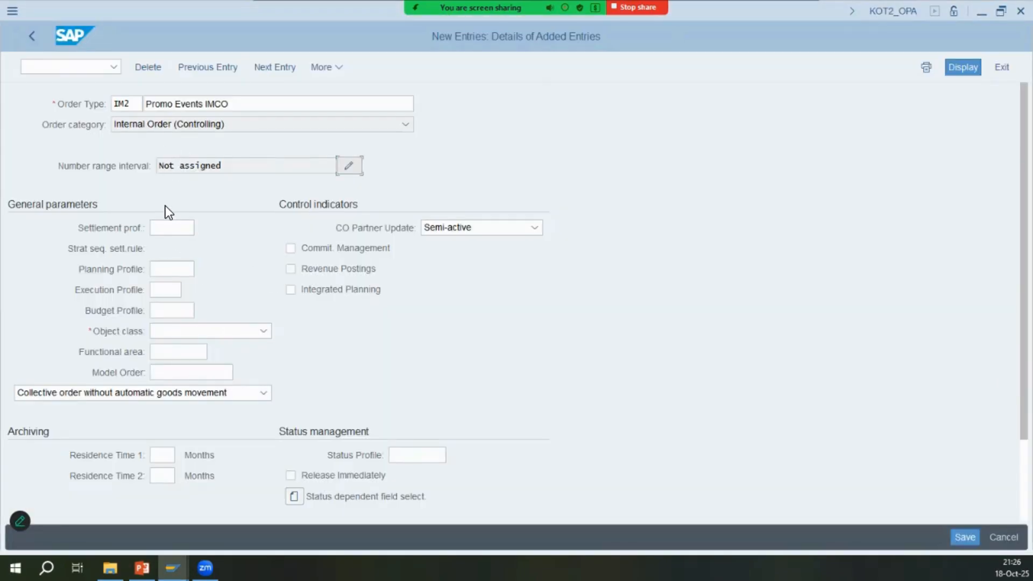
key(alt+Tab)
key(alt+Tab)
click(185, 332)
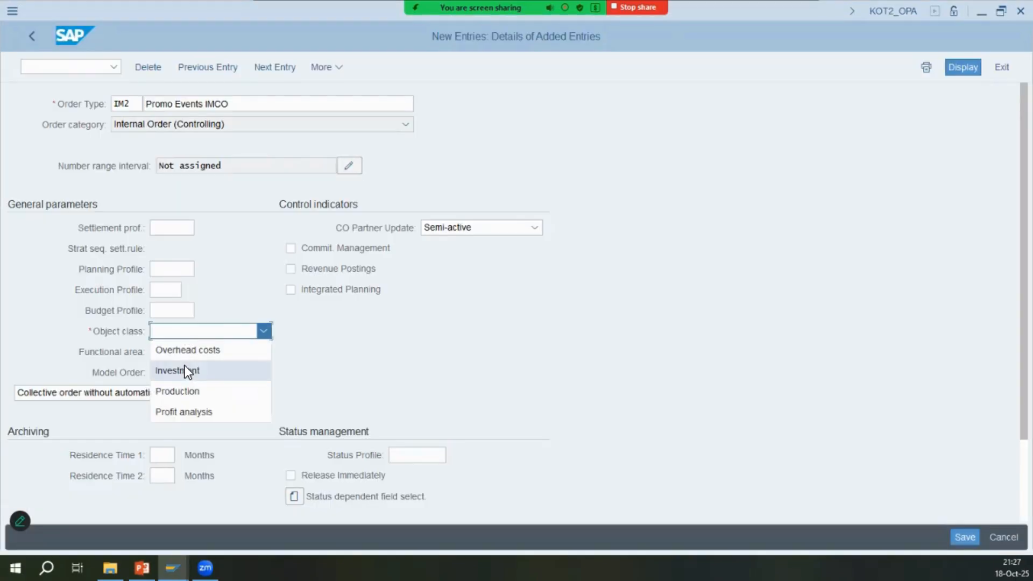
click(189, 349)
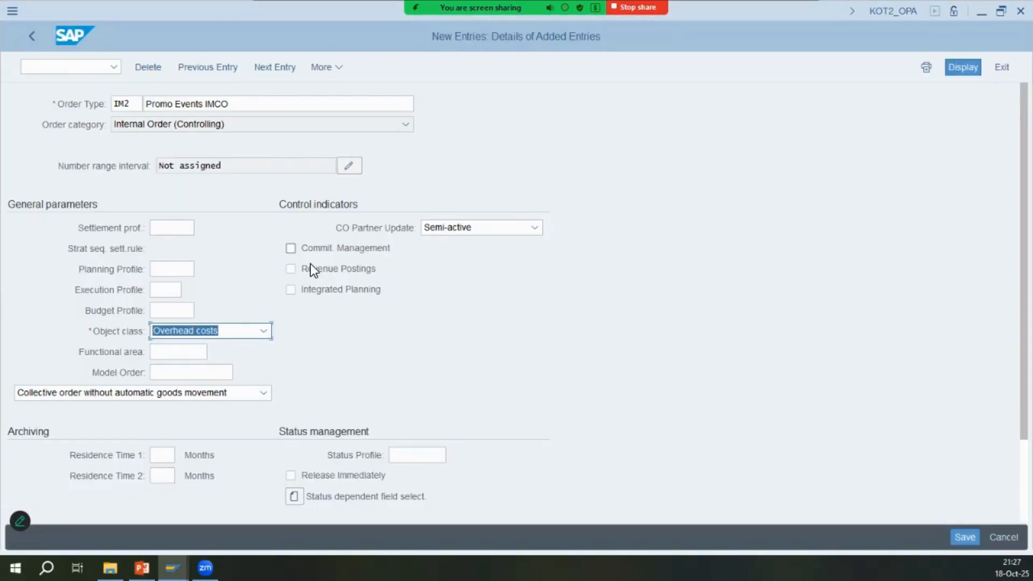
Enable Release Immediately in the status management of order type IM2 and compare the entry with the slide
scroll(43, 286, down, 2)
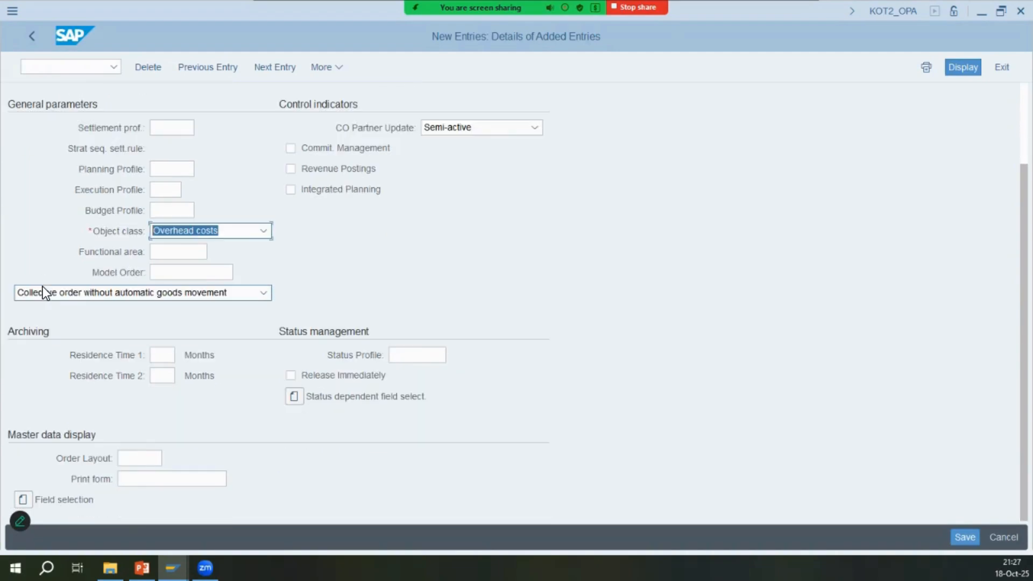
scroll(43, 286, up, 2)
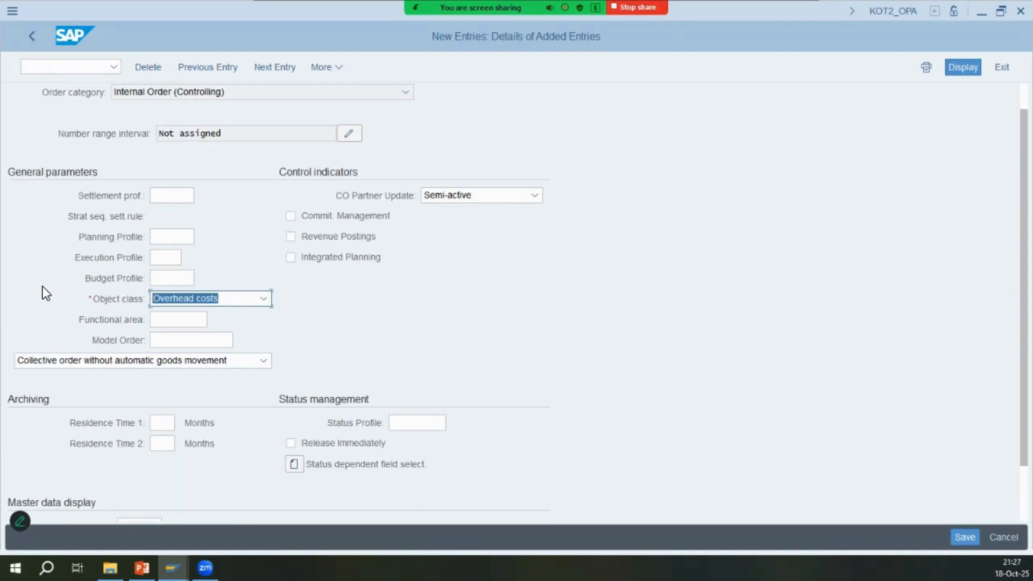
click(111, 360)
click(111, 360)
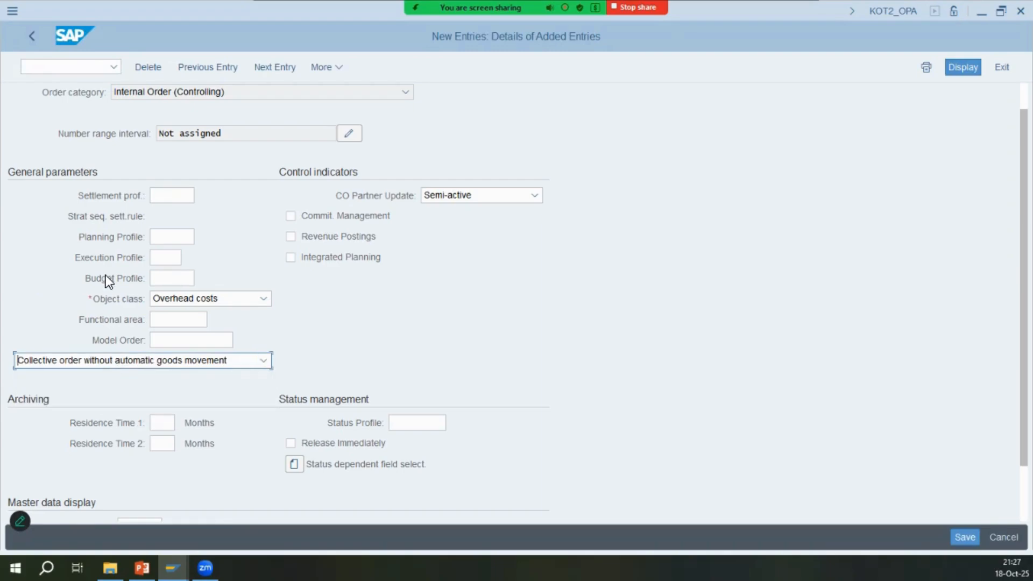
click(331, 443)
key(alt+Tab)
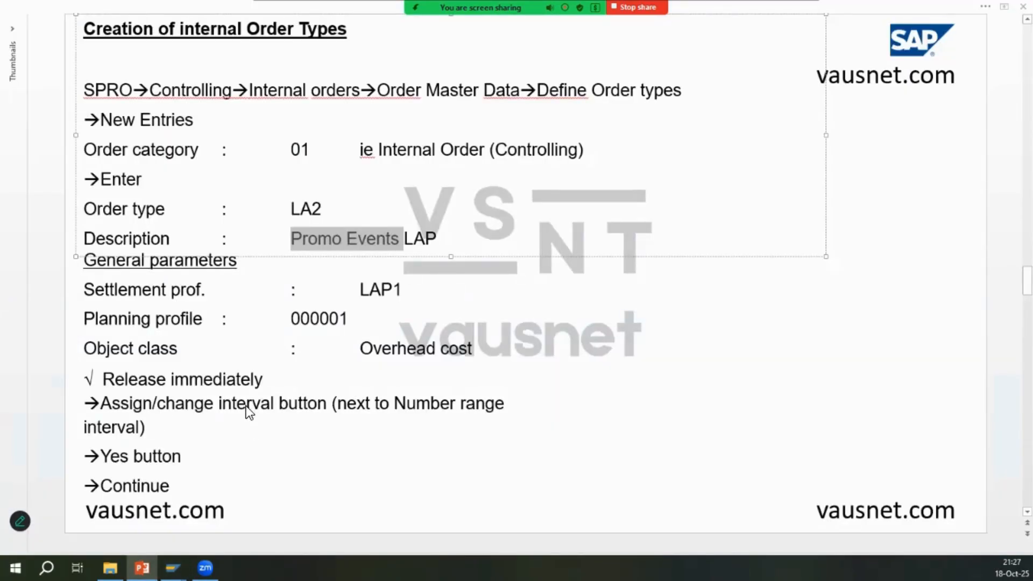
key(alt+Tab)
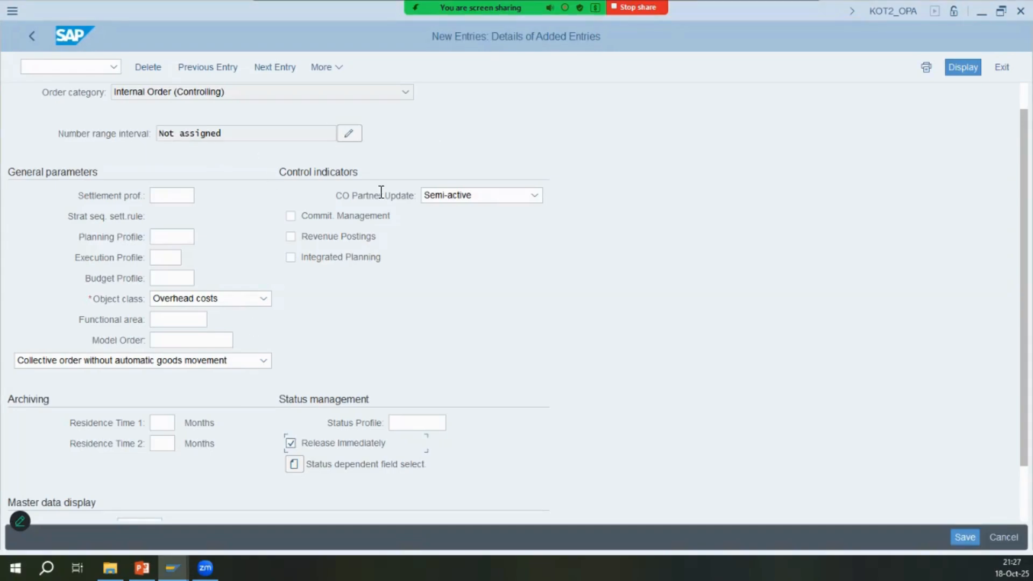
Start assigning the number range interval for order type IM2 as the slide describes, agreeing to save the changes first
key(alt+Tab)
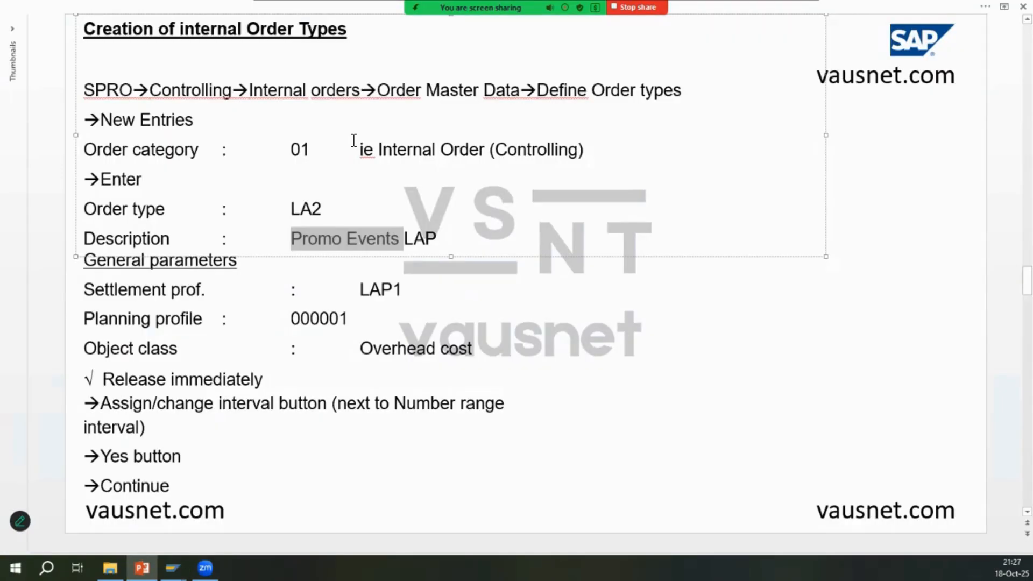
key(alt+Tab)
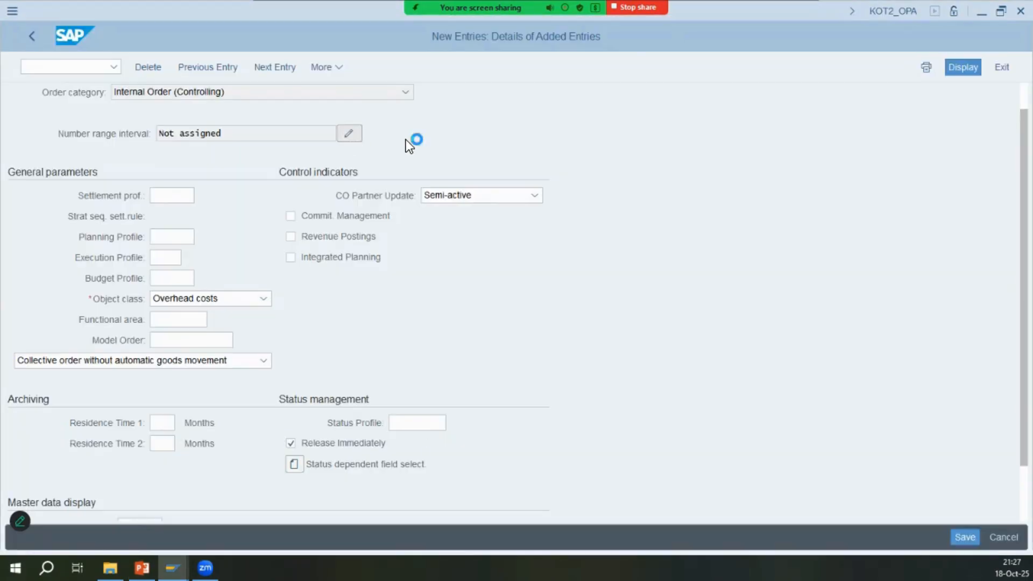
key(alt+Tab)
key(alt+Tab)
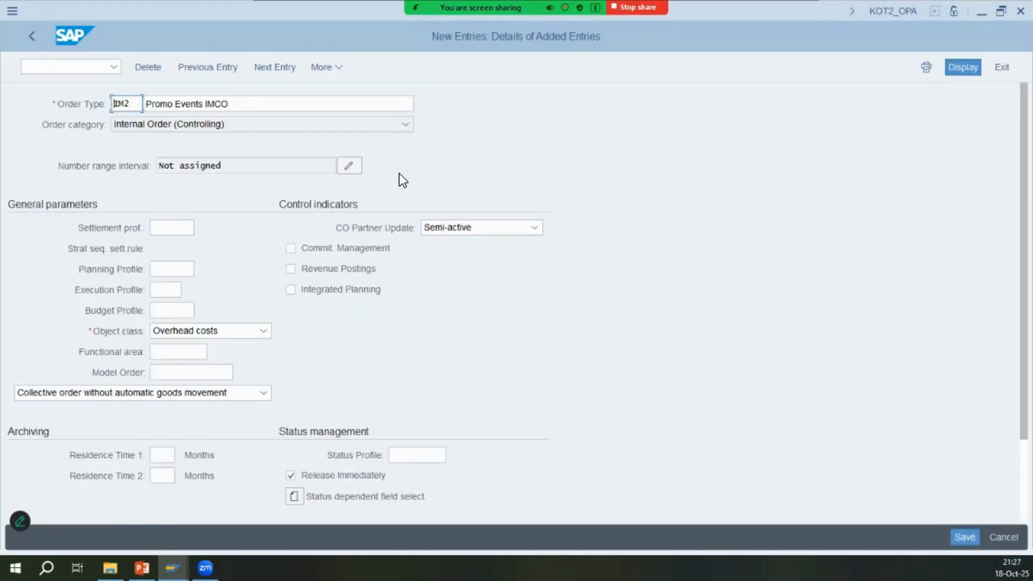
click(354, 166)
click(247, 322)
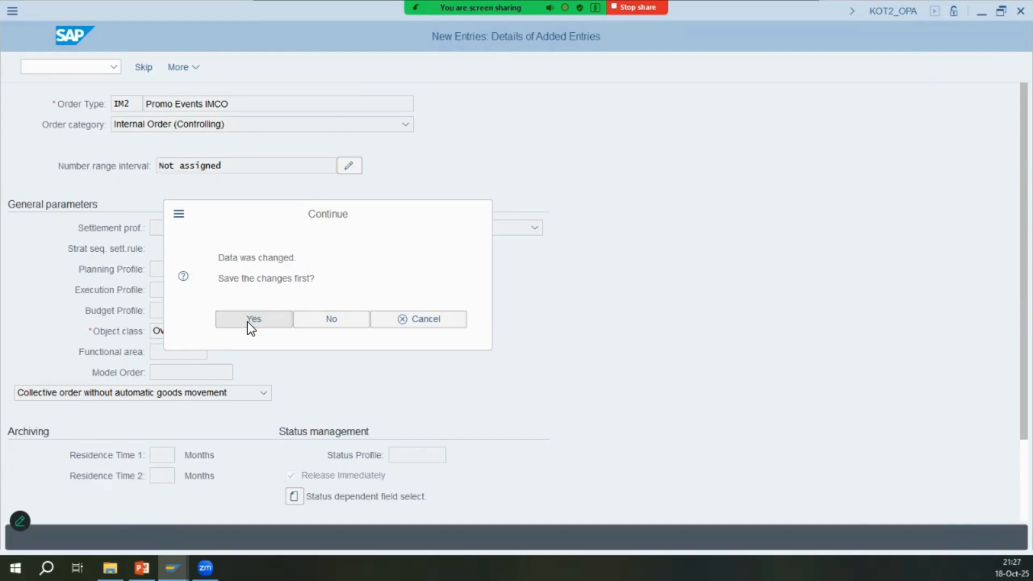
Consult the slide on number range assignment and confirm the proposed customizing request to save order type IM2
key(alt+Tab)
click(170, 486)
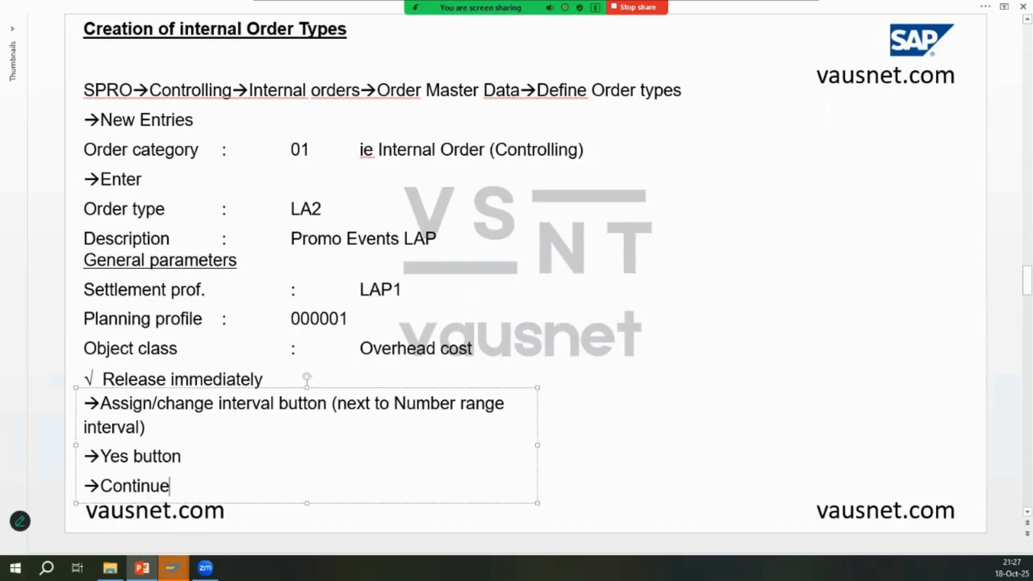
key(Escape)
key(Escape)
scroll(281, 435, down, 3)
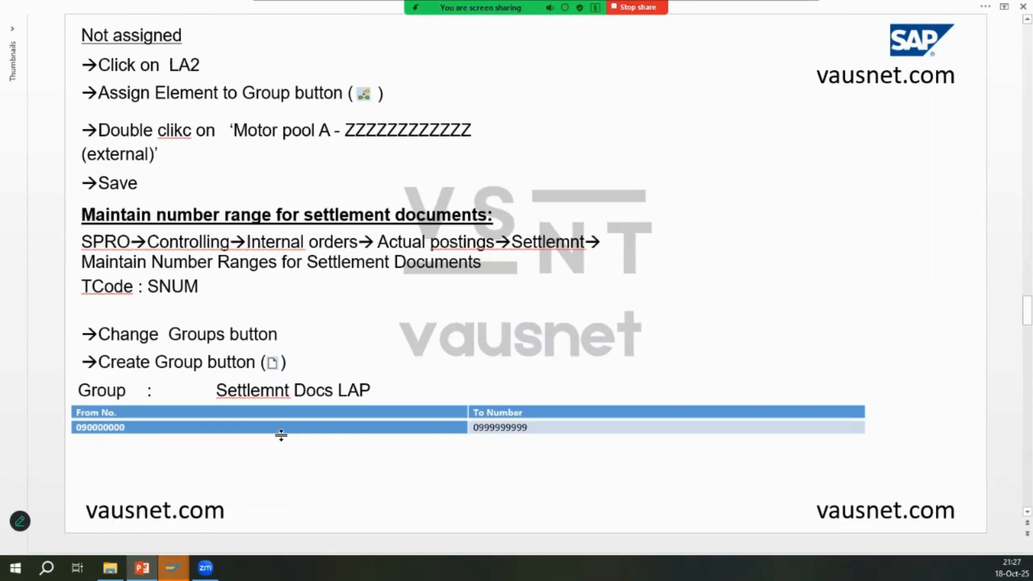
key(alt+Tab)
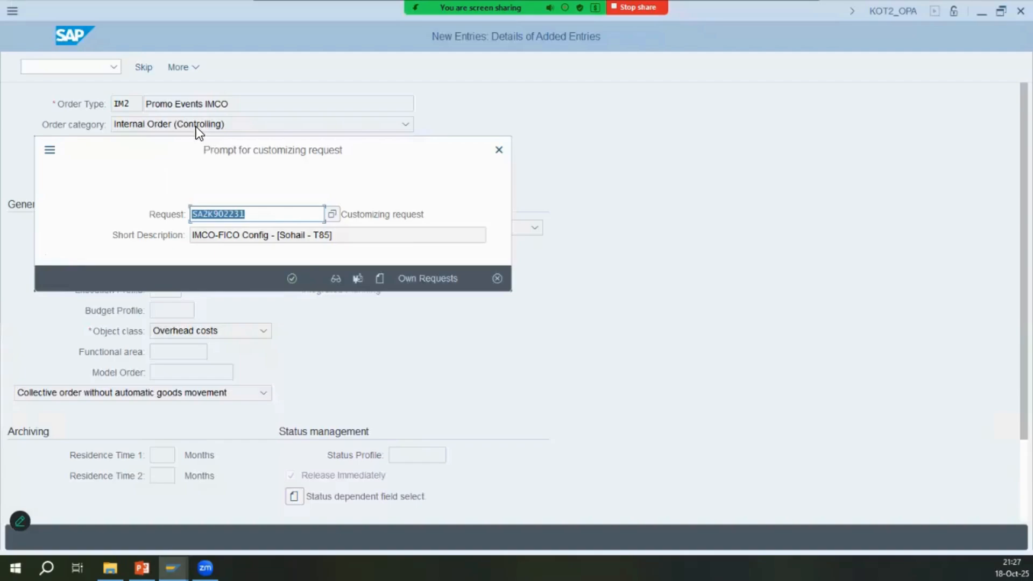
click(295, 279)
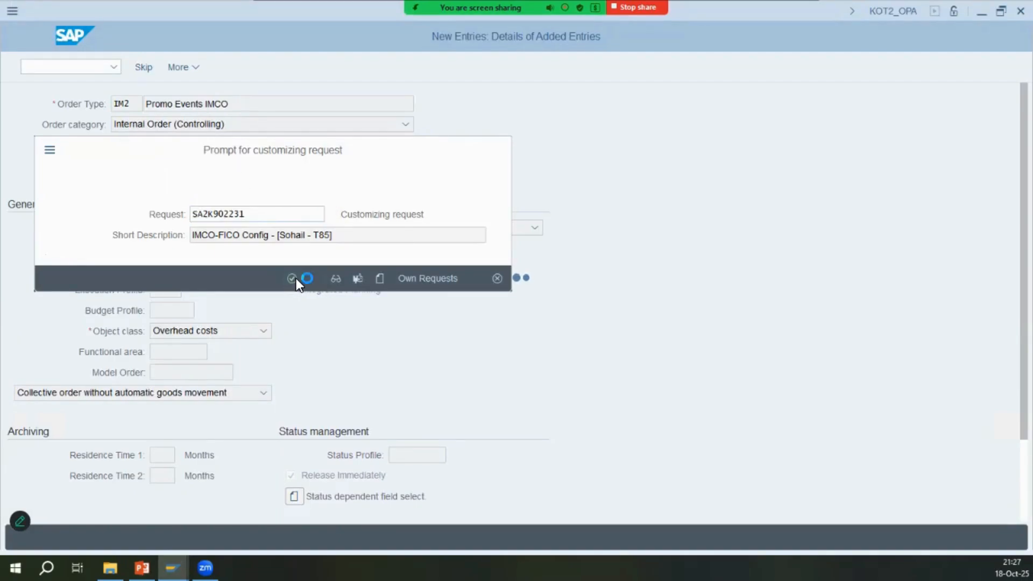
Check the slide's instructions for assigning the order type to a number range group against the non-assigned elements list
key(alt+Tab)
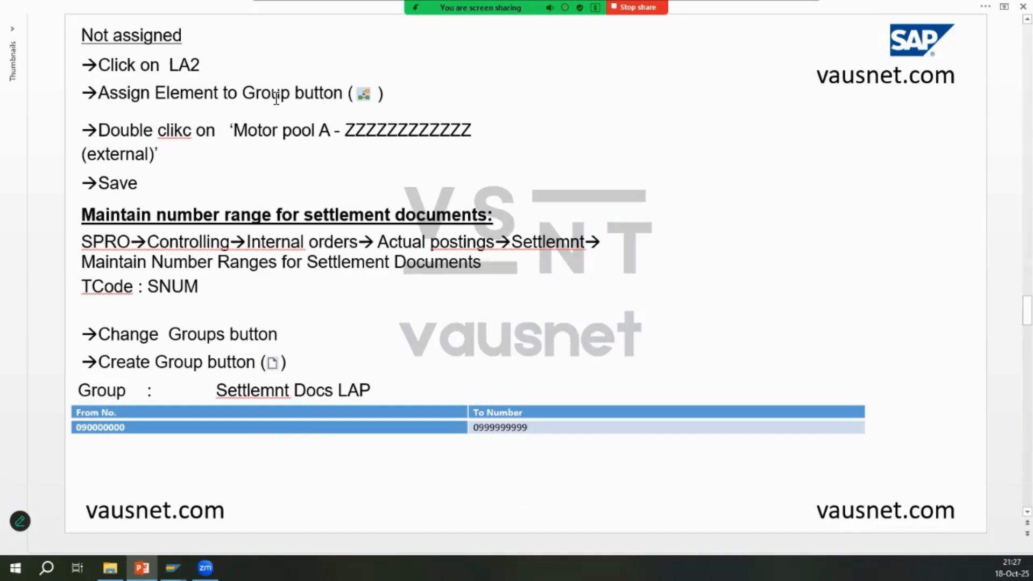
key(alt+Tab)
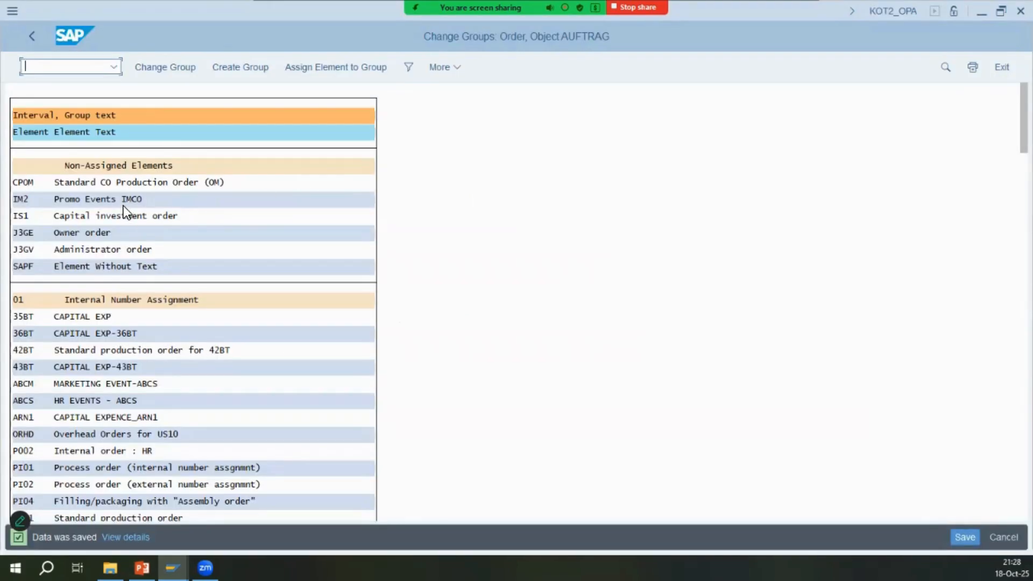
key(alt+Tab)
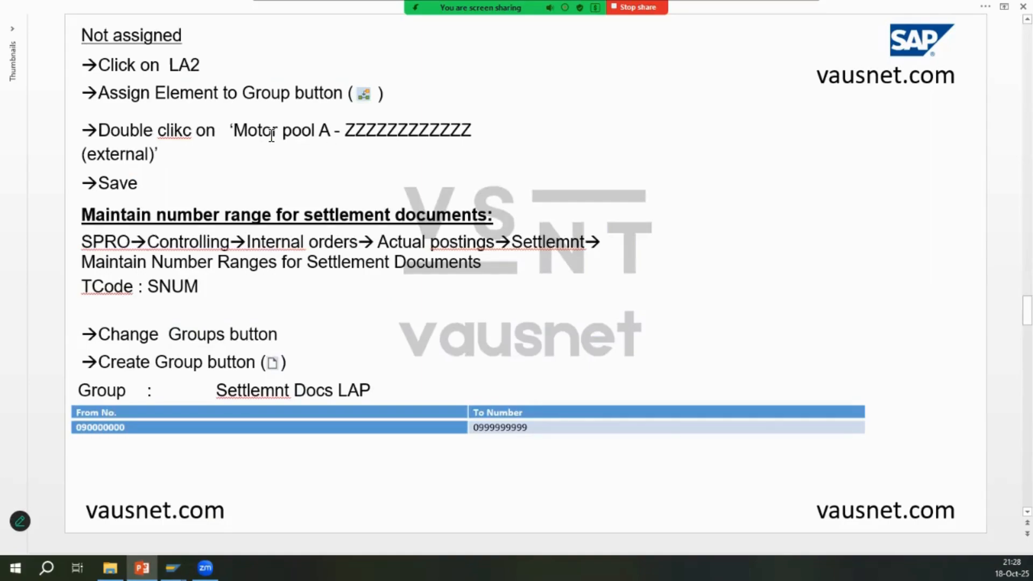
key(alt+Tab)
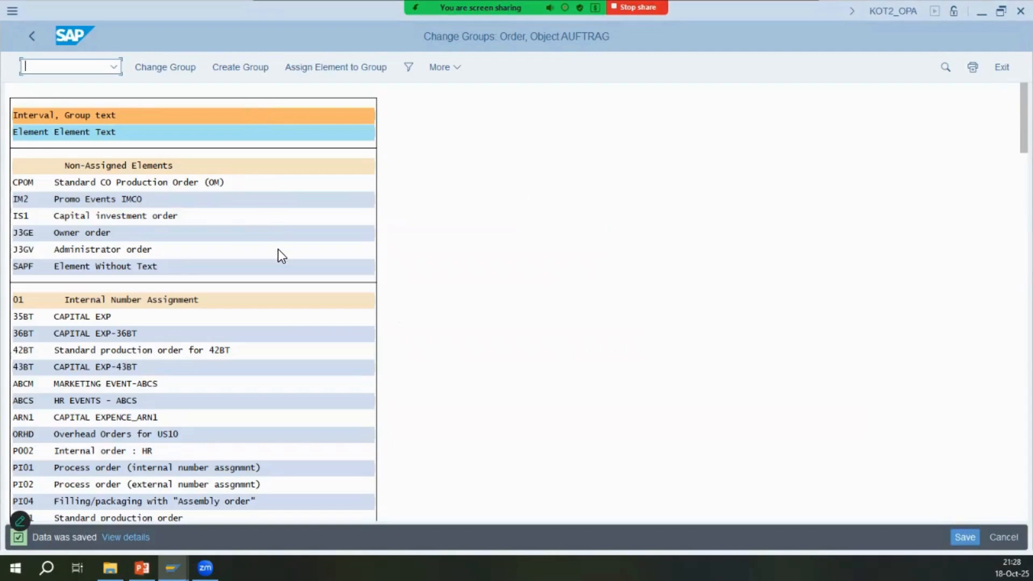
Search the order number range groups for LA2 and for IMC2
key(ctrl+f)
text(LA2)
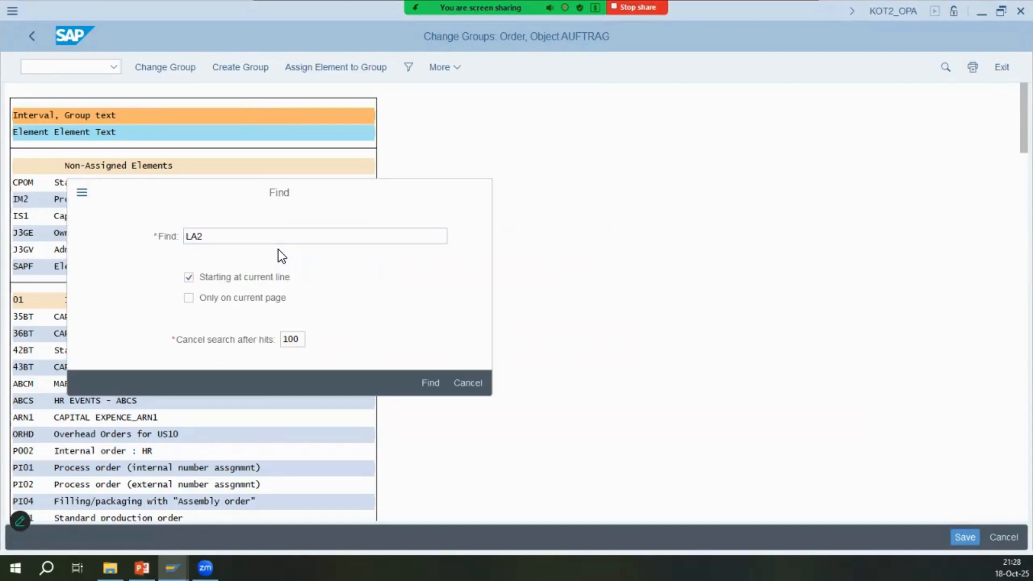
key(Return)
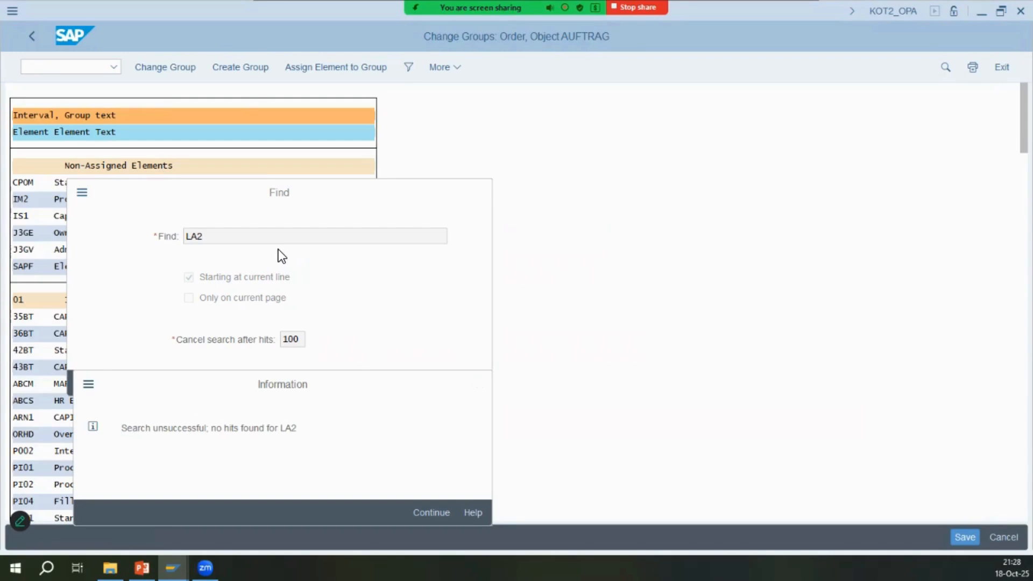
key(Return)
text(IMC2)
key(Return)
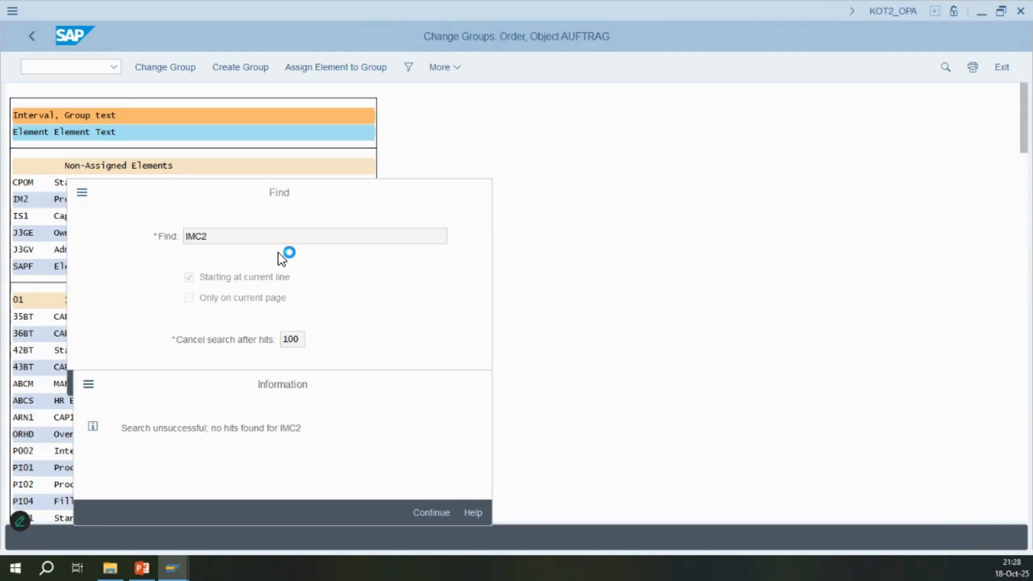
key(Return)
Find element IM2 in the order number range groups and place the cursor on Promo Events IMCO
text(IM2)
key(Return)
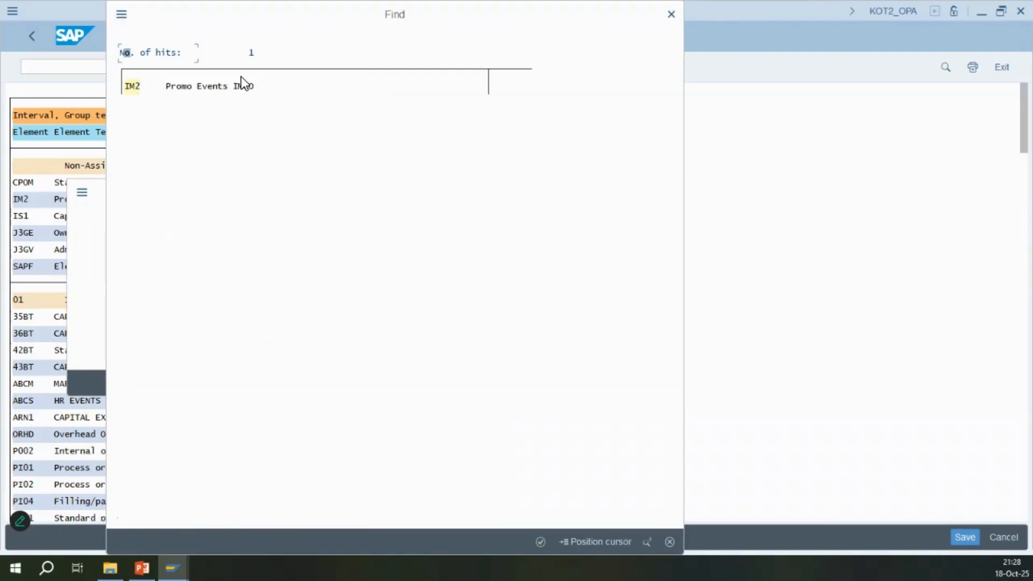
click(228, 85)
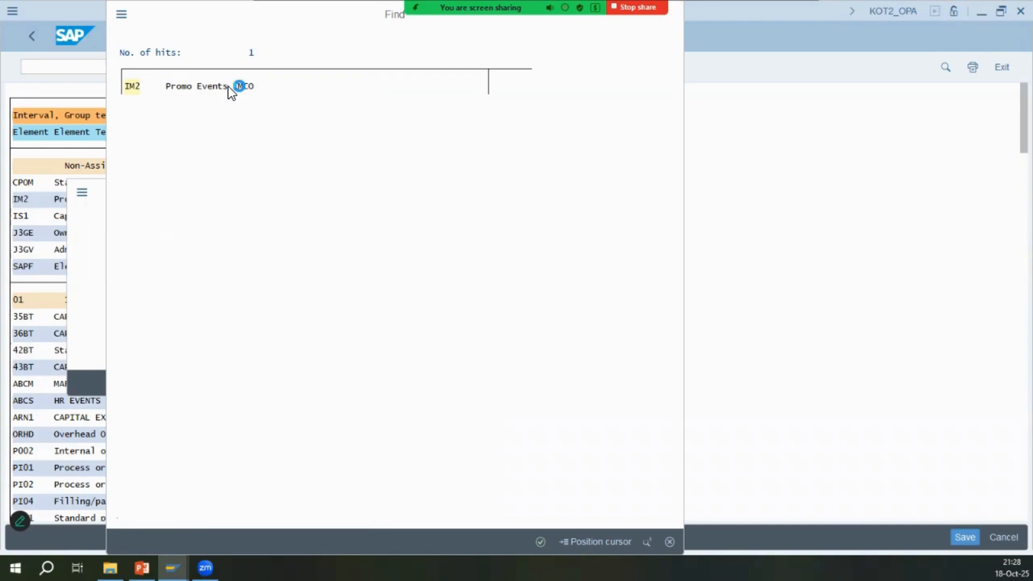
double_click(229, 86)
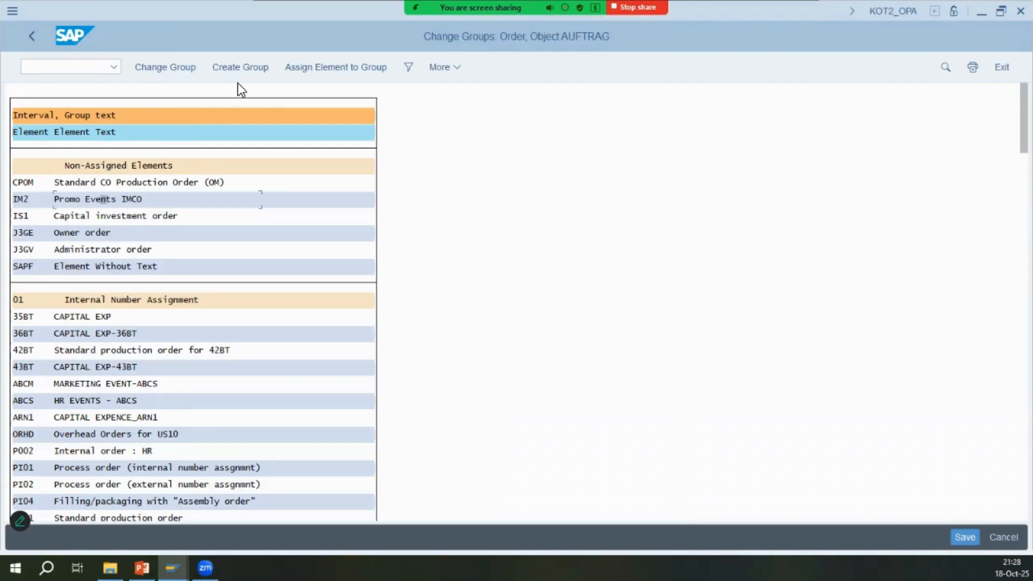
Assign order type IM2 to the group Request: External Number Assignment A - ZZZZZZZZZZZZ following the slide, and save the changes
key(alt+Tab)
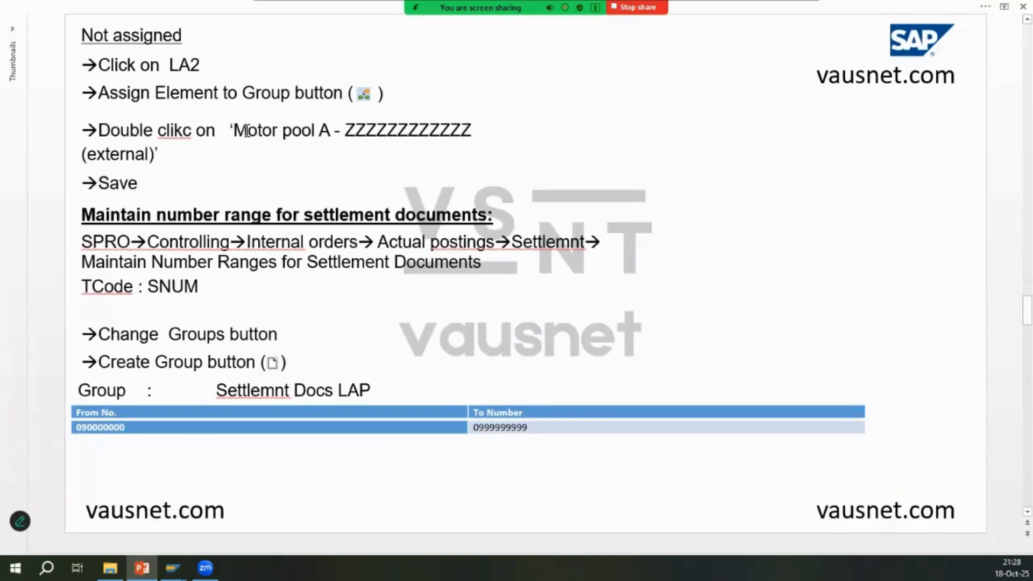
key(alt+Tab)
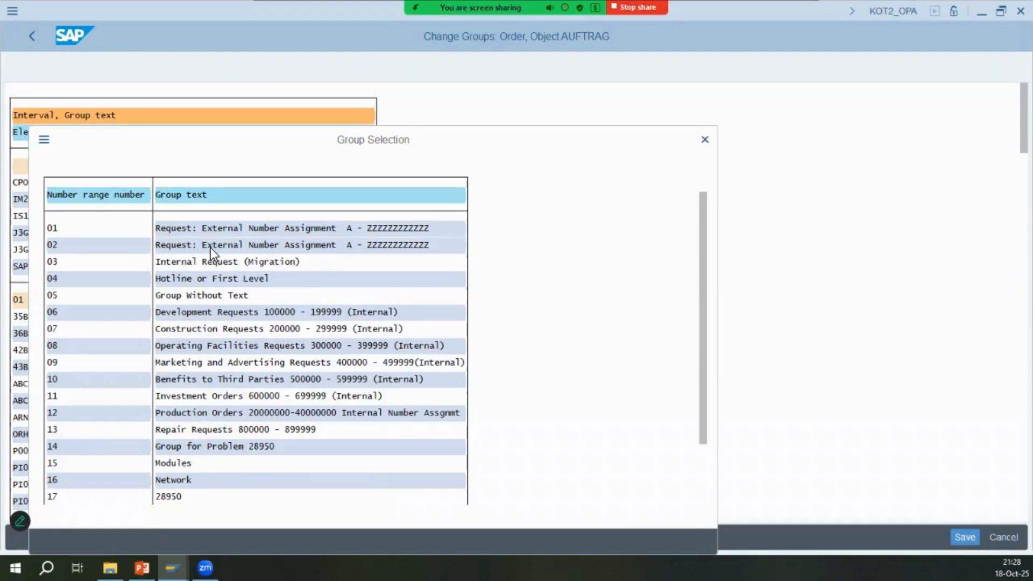
scroll(211, 251, down, 3)
scroll(211, 250, down, 3)
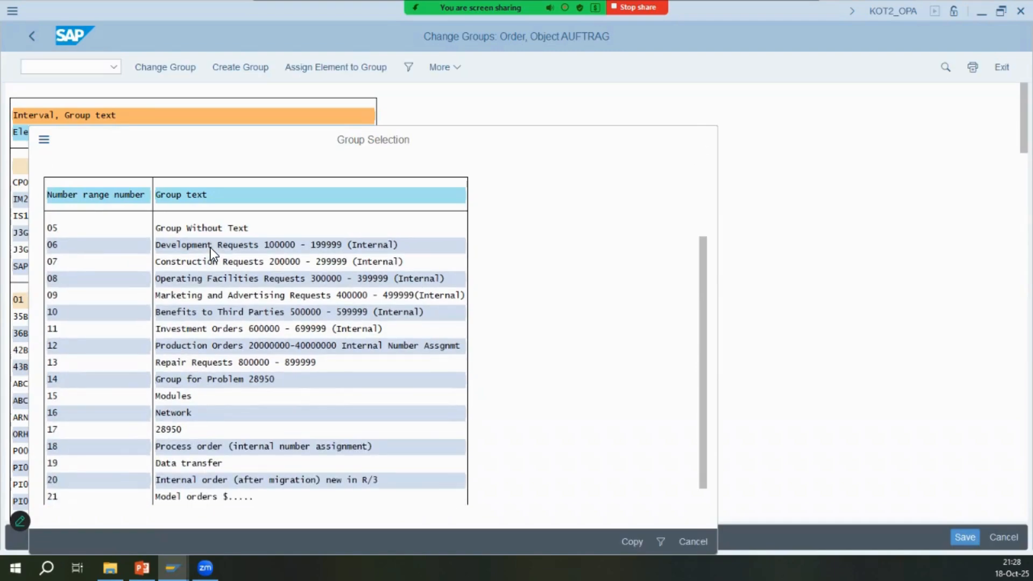
scroll(211, 250, down, 1)
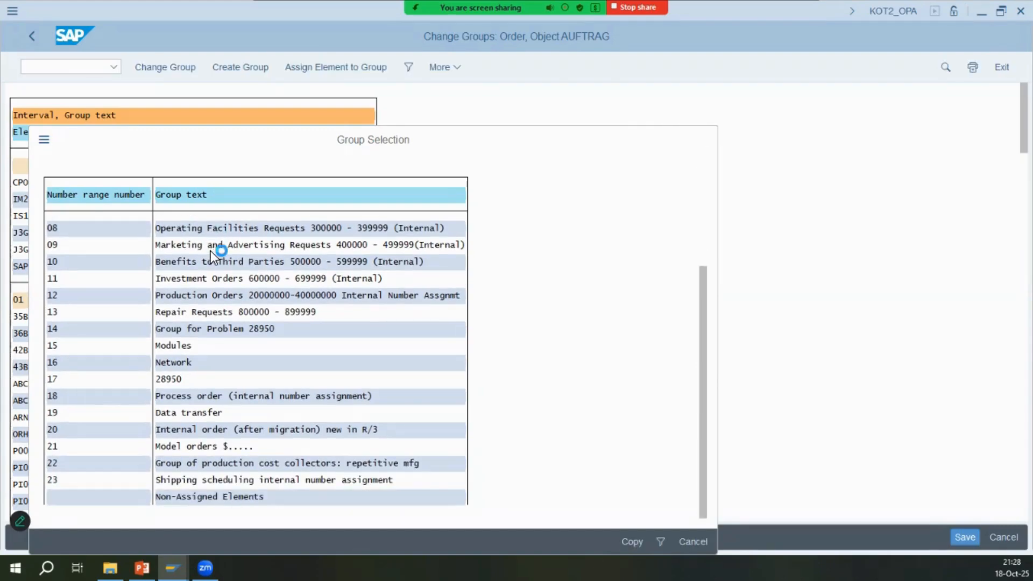
scroll(211, 251, down, 1)
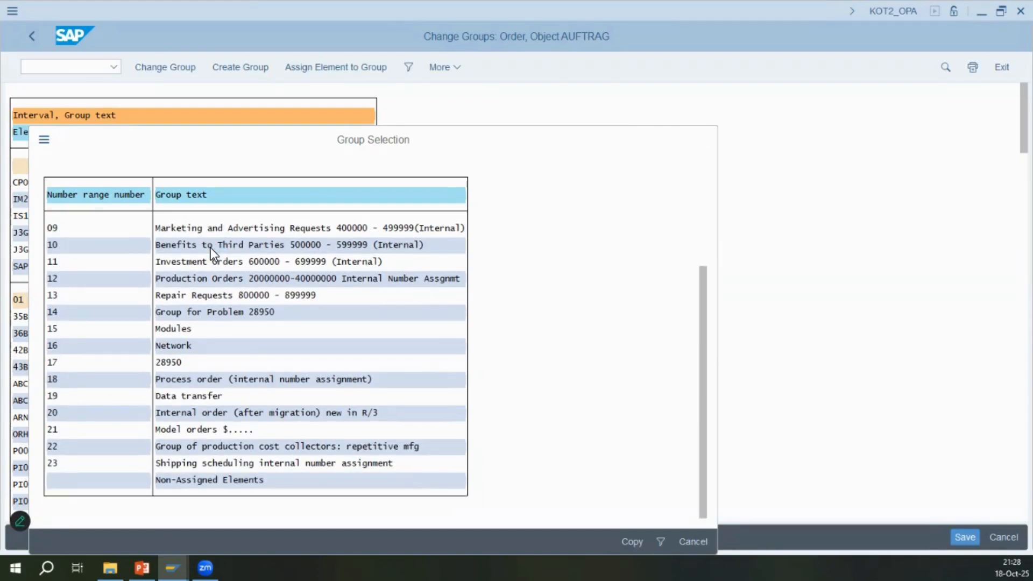
scroll(211, 251, up, 2)
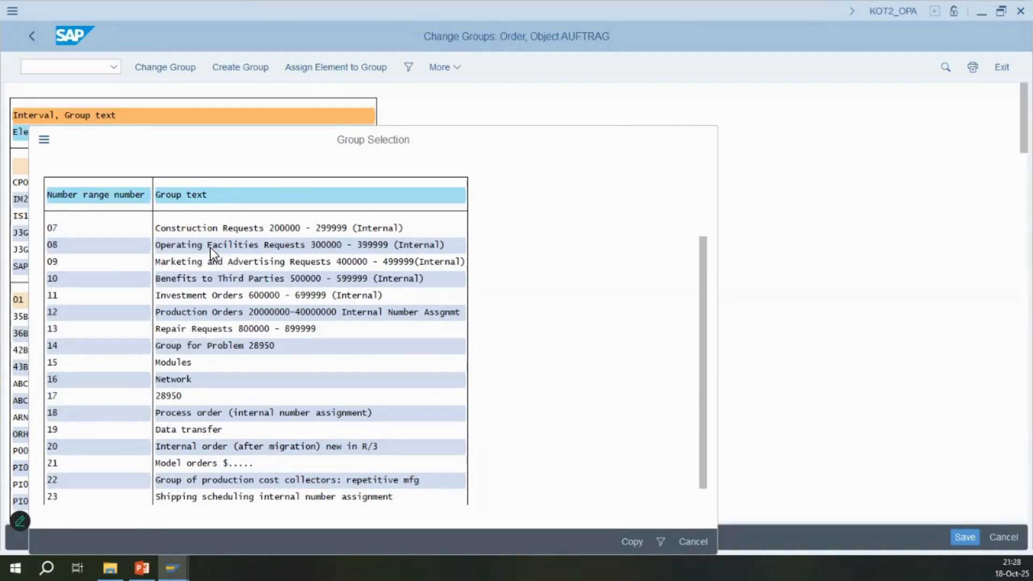
scroll(211, 248, up, 1)
scroll(365, 261, up, 4)
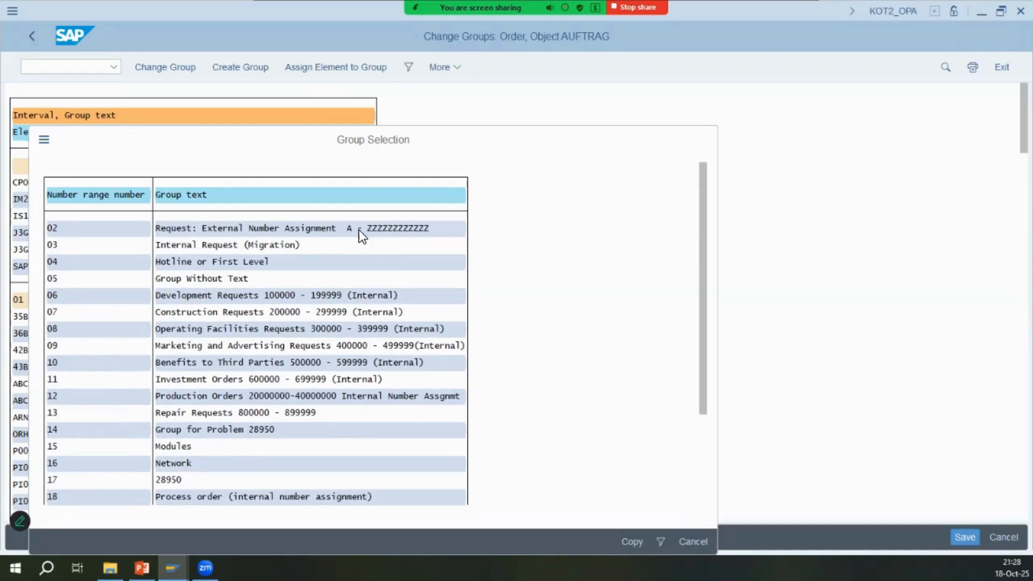
scroll(359, 231, up, 1)
scroll(505, 254, down, 1)
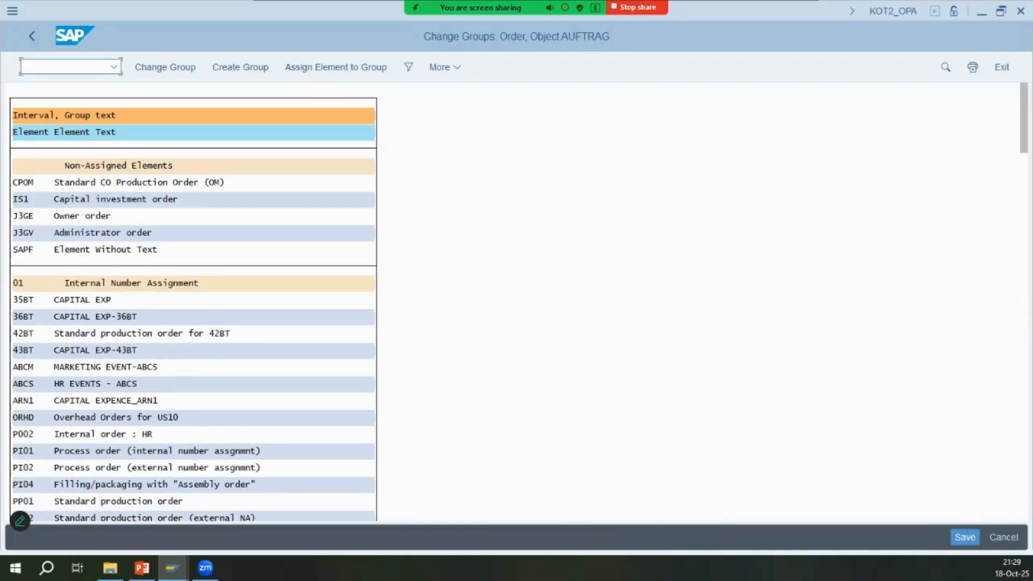
key(alt+Tab)
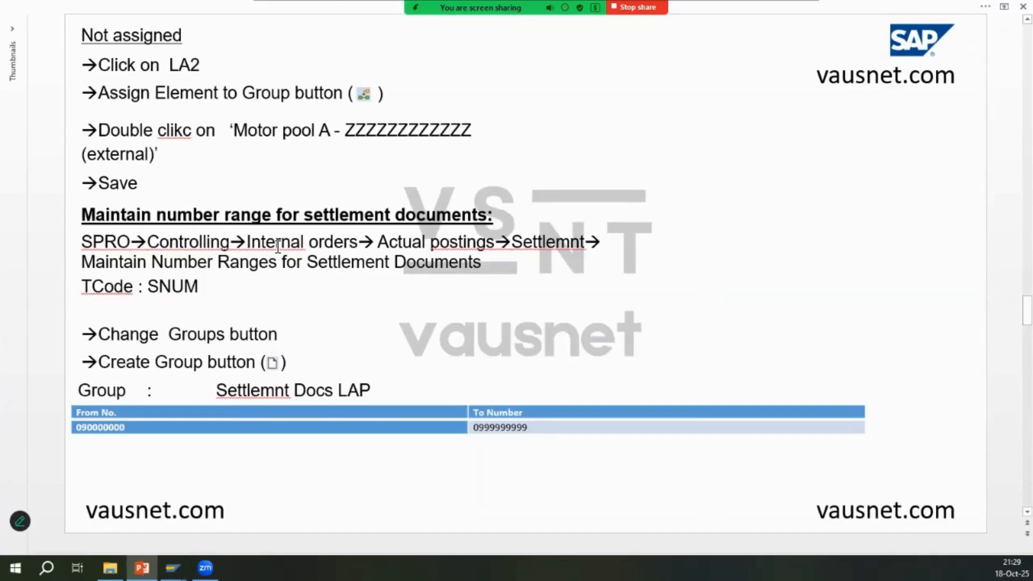
key(alt+Tab)
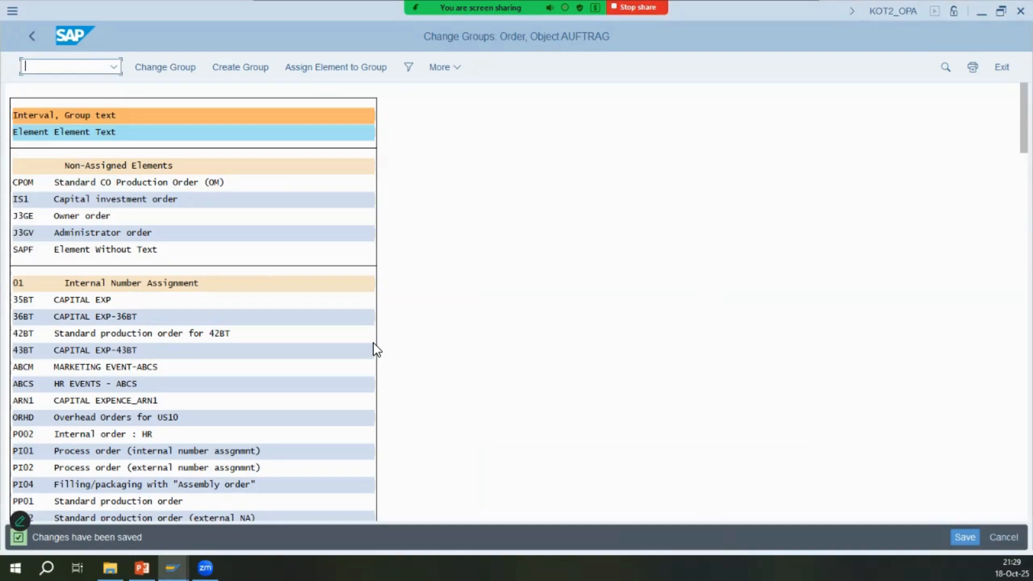
Return to the IMG structure, collapse Order Master Data and expand Actual Postings under Internal Orders
click(31, 43)
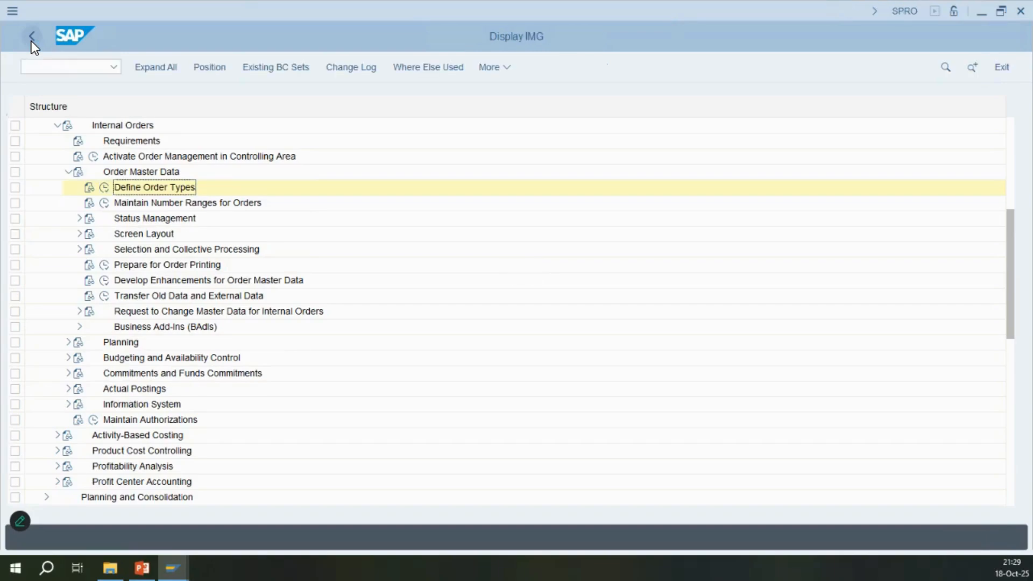
click(68, 173)
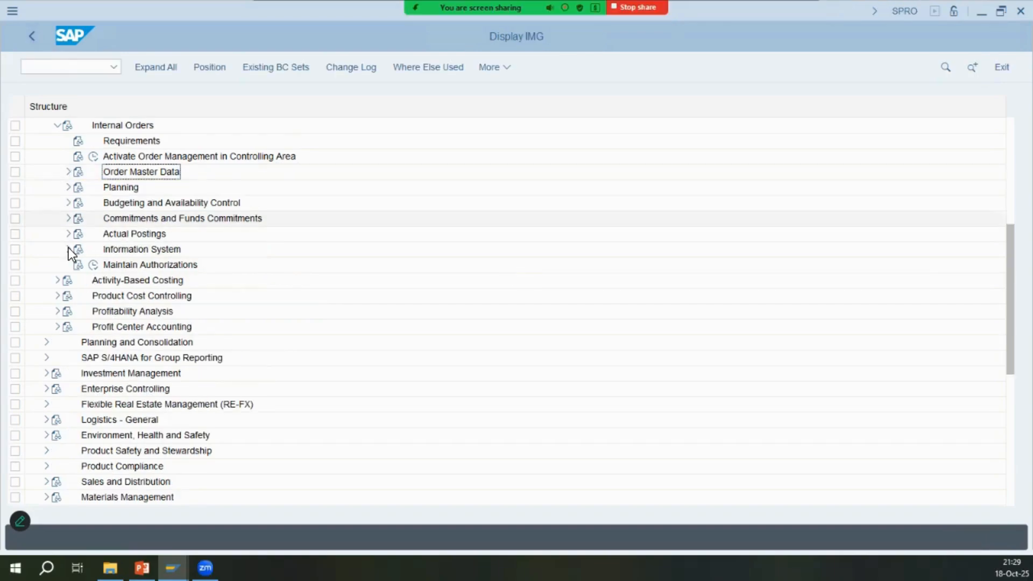
click(68, 234)
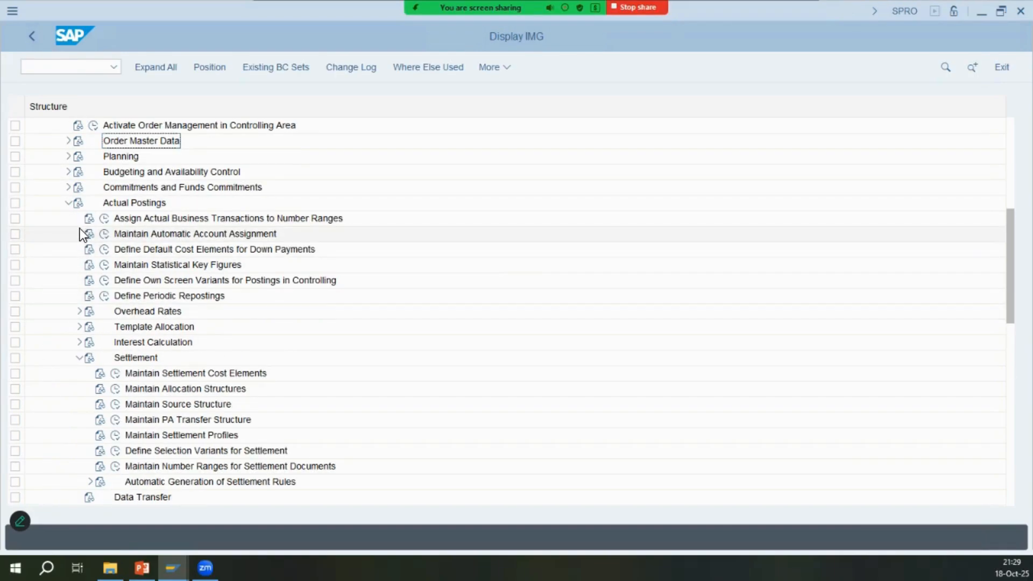
Check the path in the PowerPoint notes and open Maintain Number Ranges for Settlement Documents in SAP
key(alt+Tab)
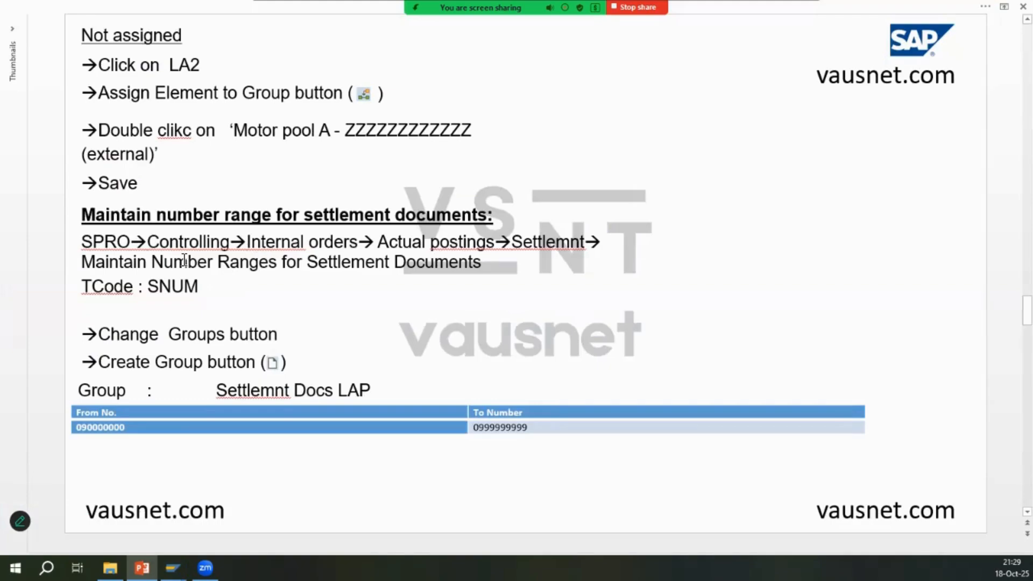
key(alt+Tab)
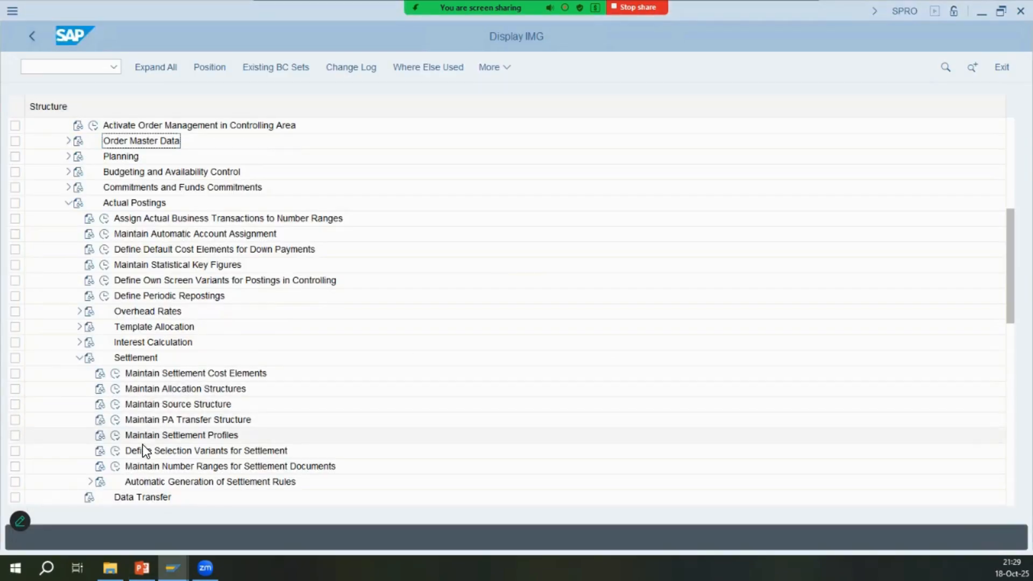
key(alt+Tab)
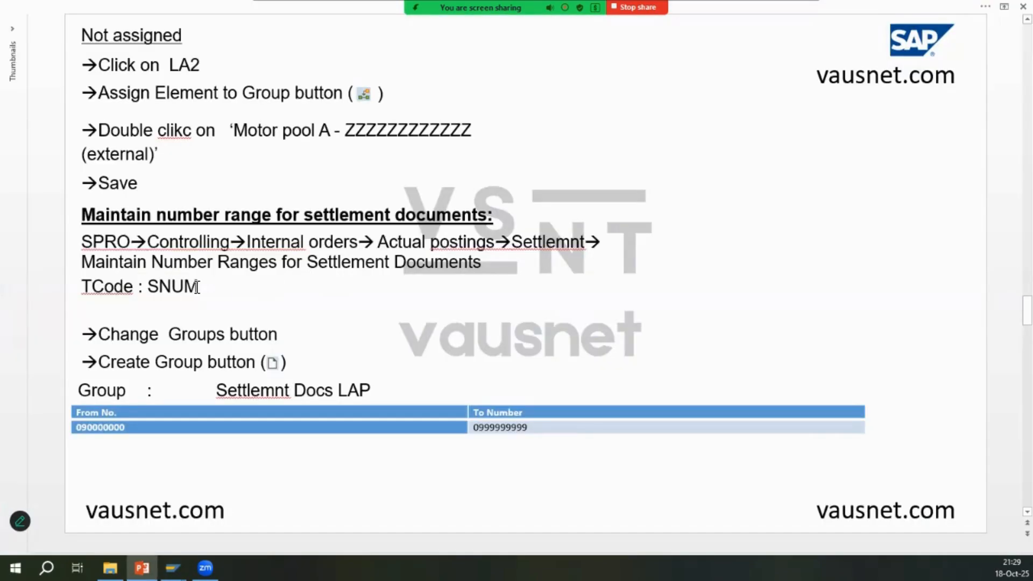
key(alt+Tab)
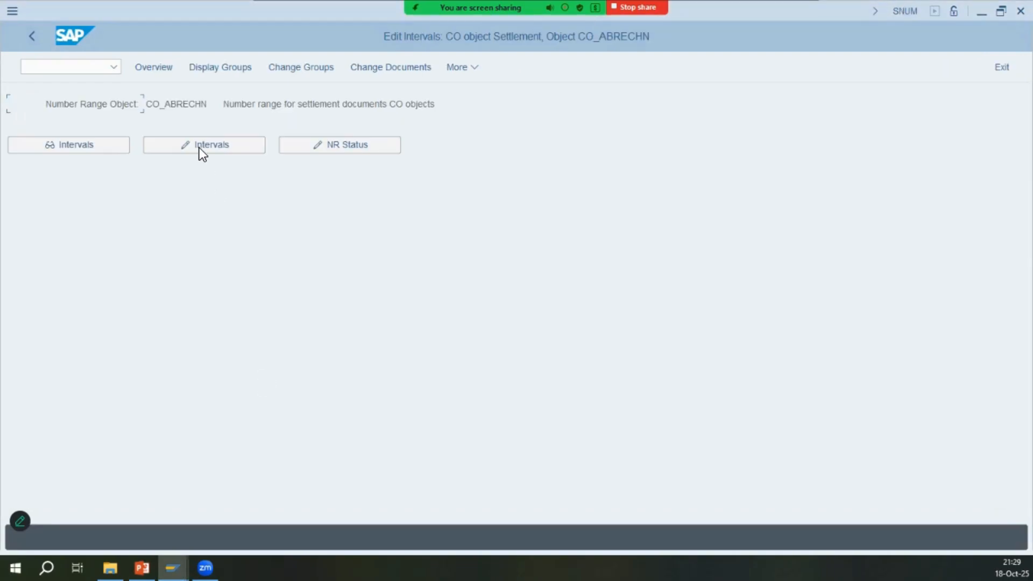
Open the existing number range intervals of object CO_ABRECHN and compare them with the range in the notes
key(alt+Tab)
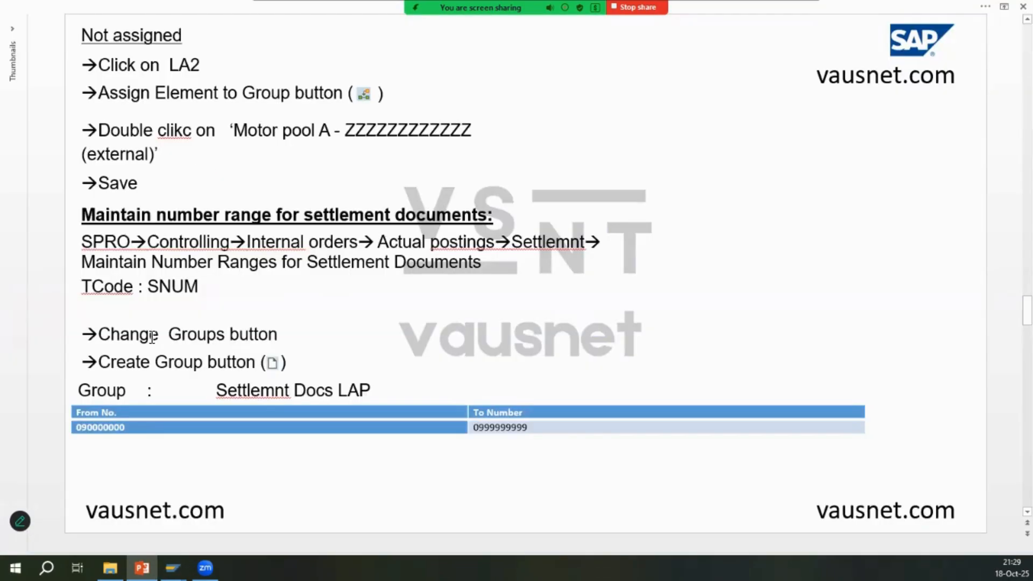
key(alt+Tab)
click(212, 145)
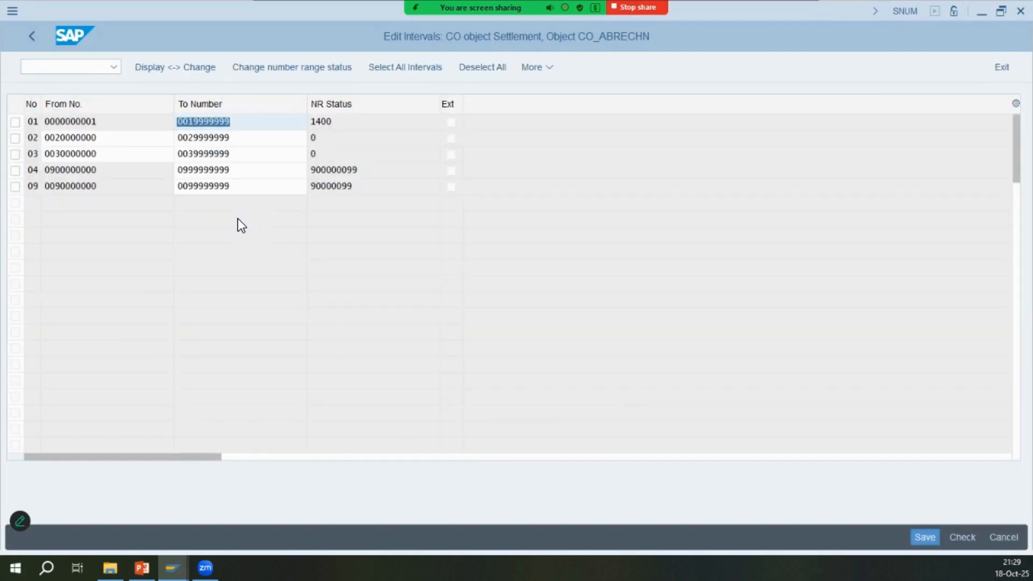
key(alt+Tab)
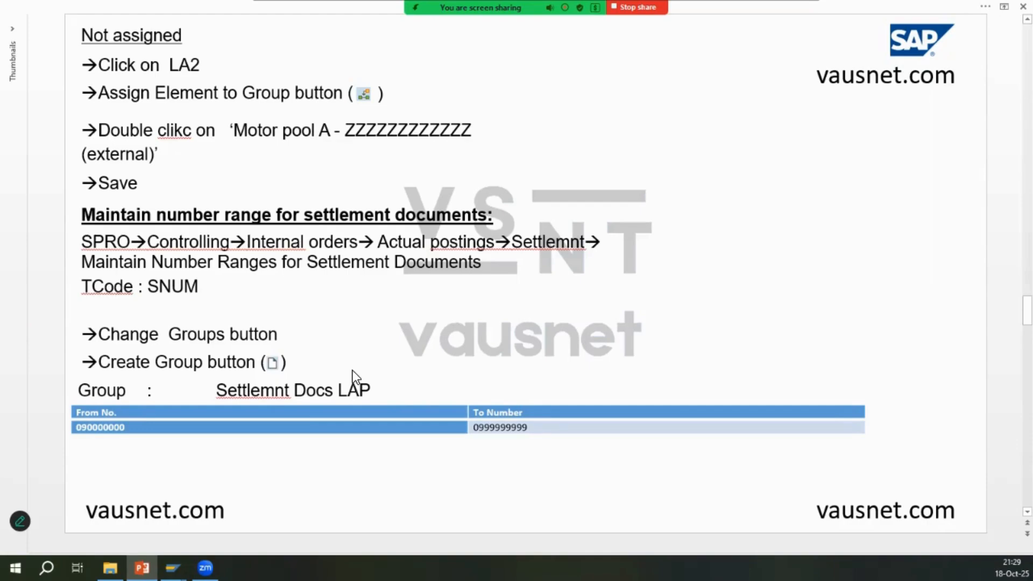
key(alt+Tab)
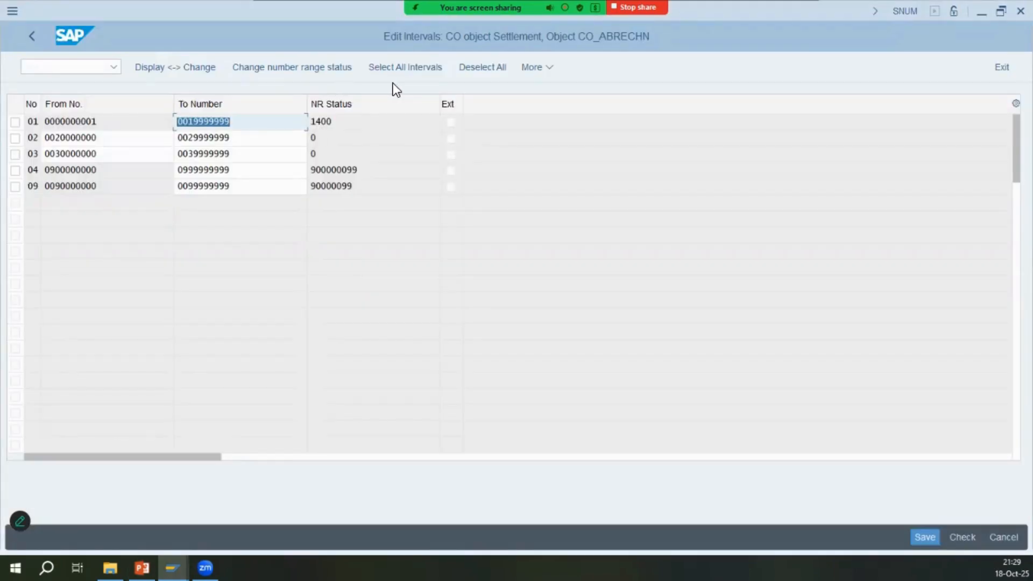
Leave the interval list and open group maintenance for the CO settlement number range object, following the notes
click(31, 34)
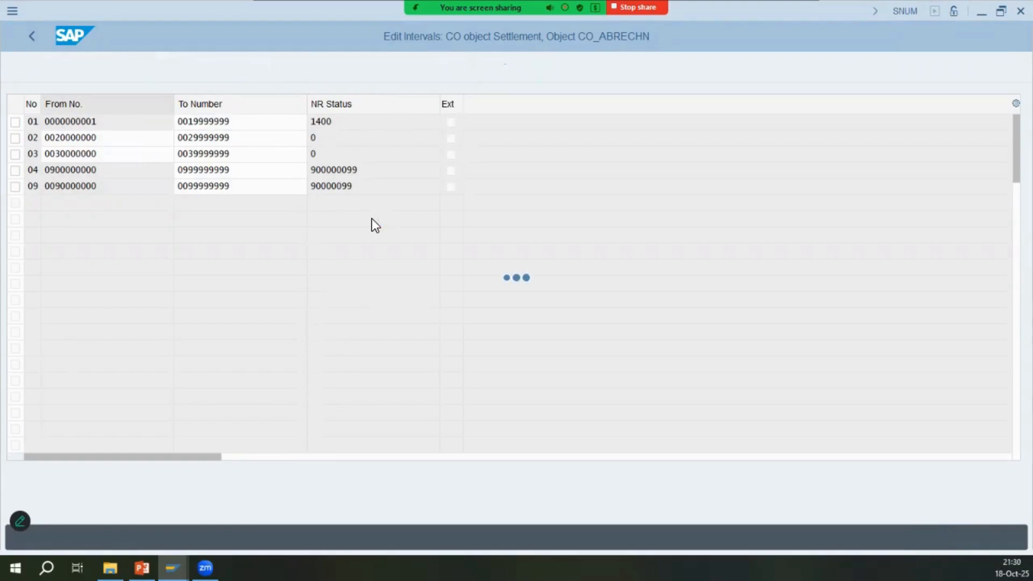
key(alt+Tab)
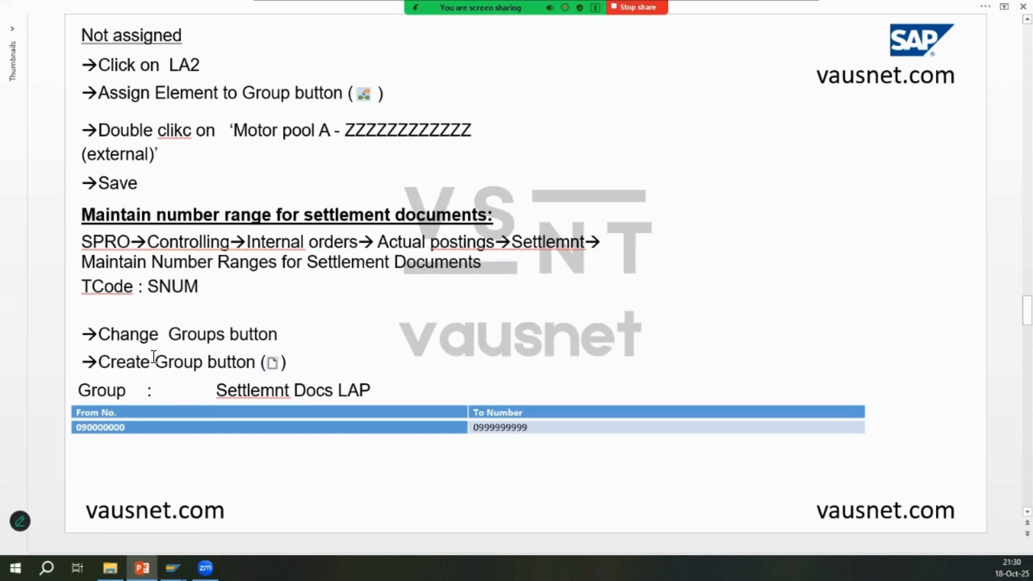
key(alt+Tab)
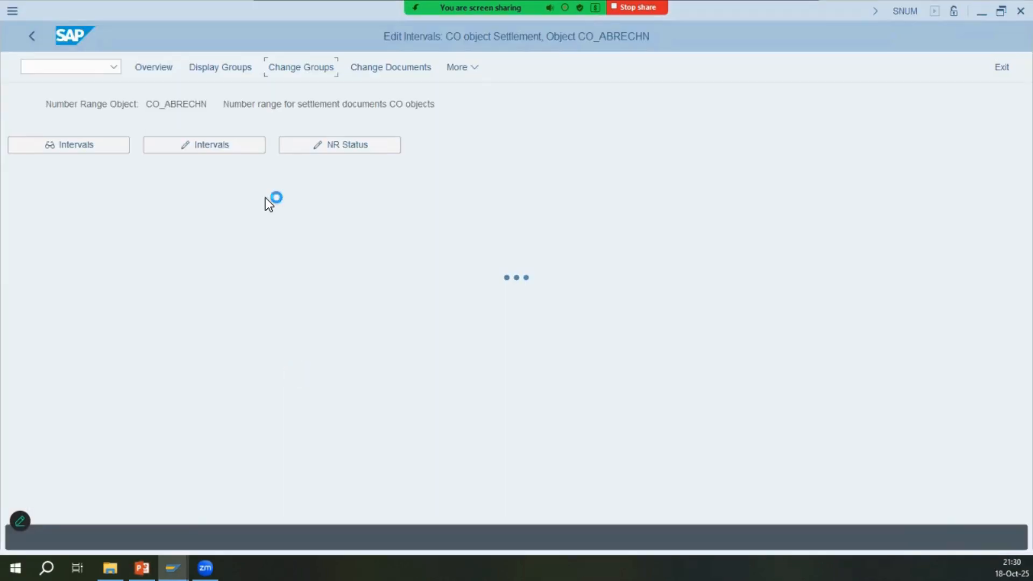
key(alt+Tab)
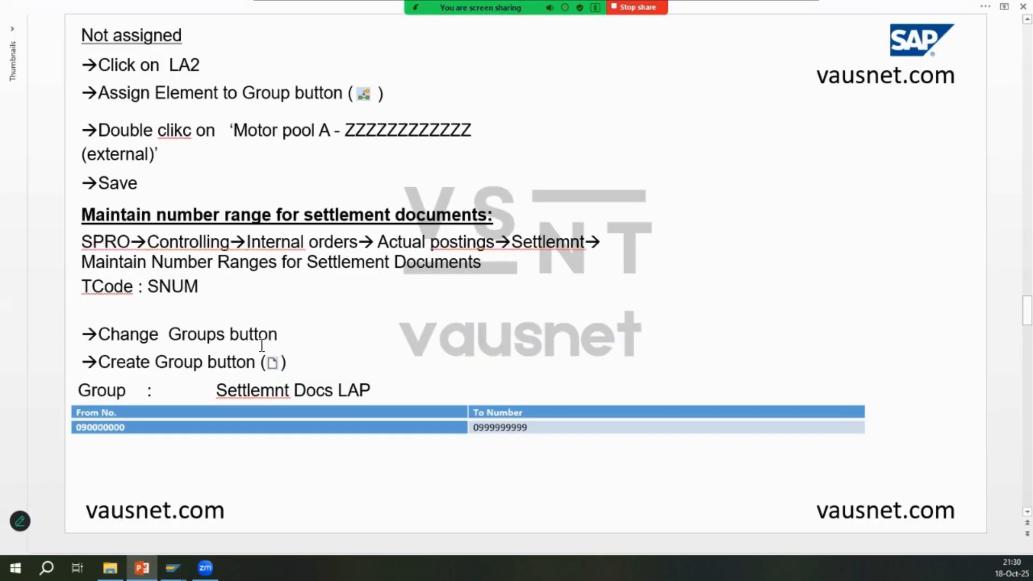
key(alt+Tab)
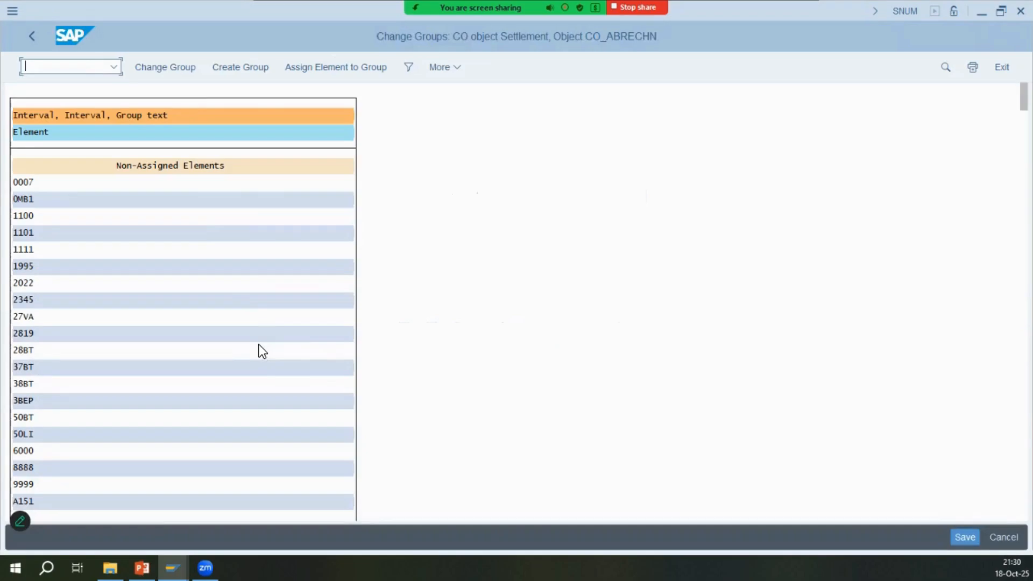
Start a new number range group named "Settlemnt Docs IMCO", reusing the group text from the PowerPoint notes
key(alt+Tab)
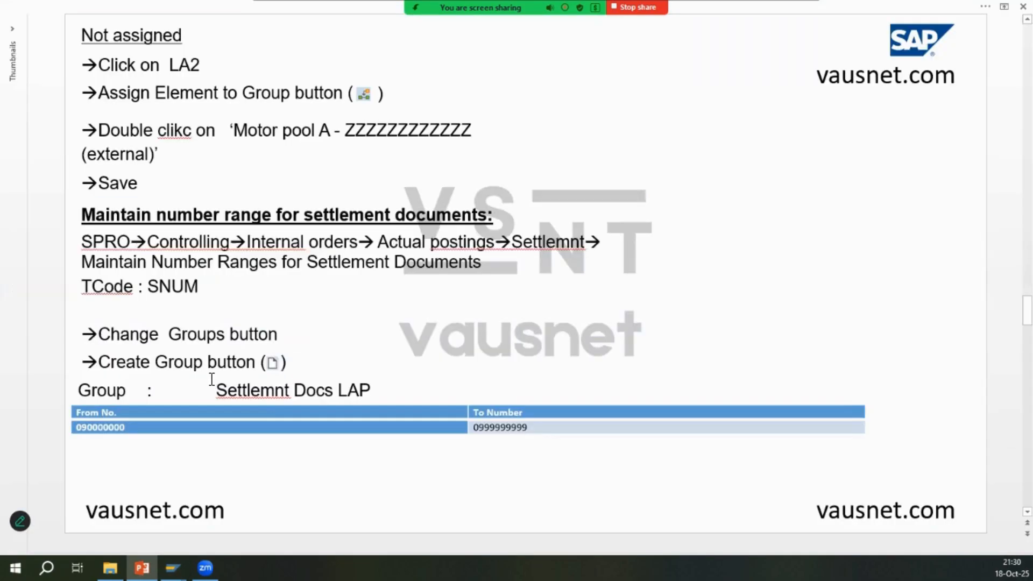
drag(220, 393, 334, 397)
key(ctrl+c)
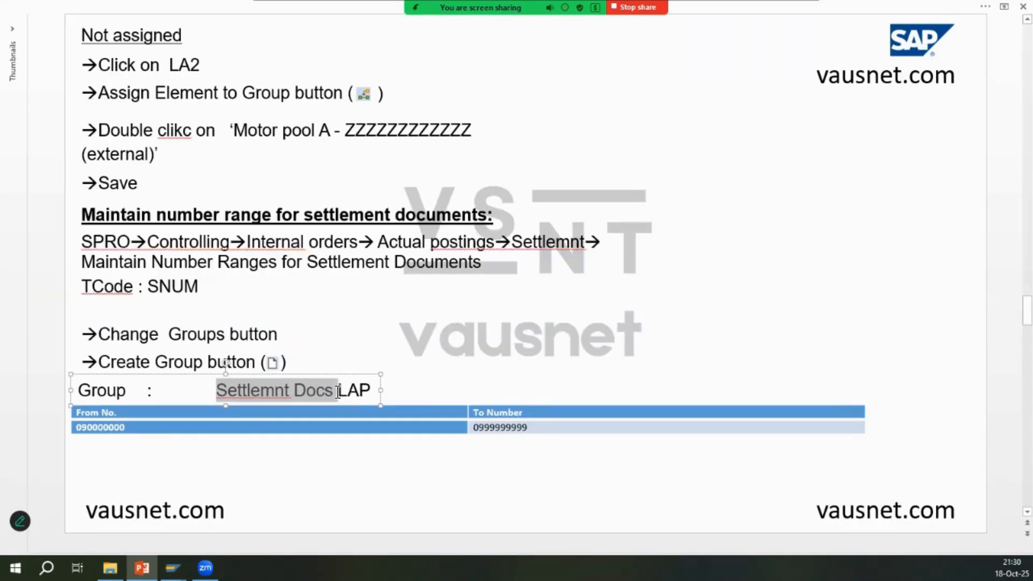
key(alt+Tab)
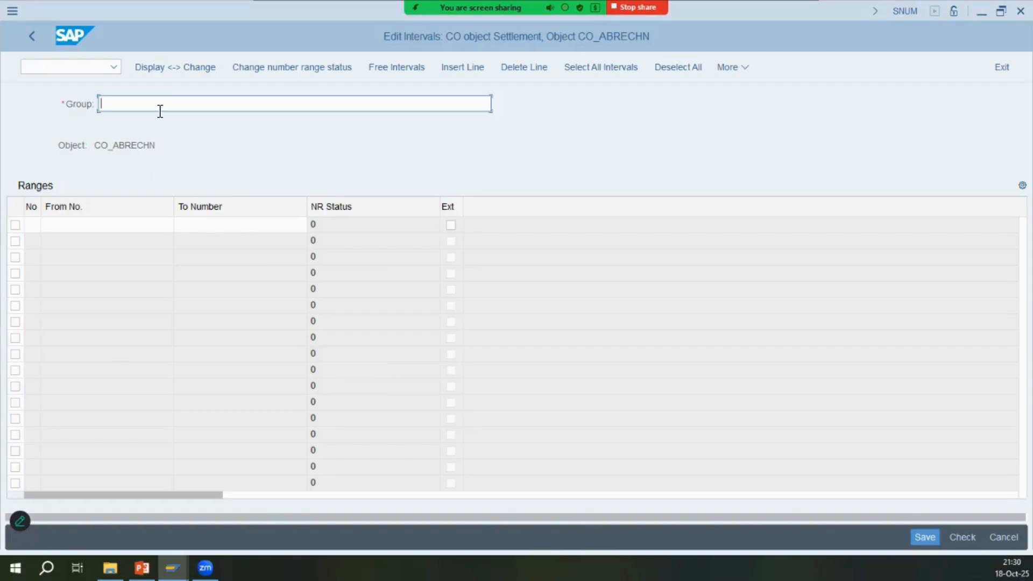
key(ctrl+v)
text(Imco)
key(BackSpace)
key(BackSpace)
key(BackSpace)
text(MCO)
key(Tab)
key(alt+Tab)
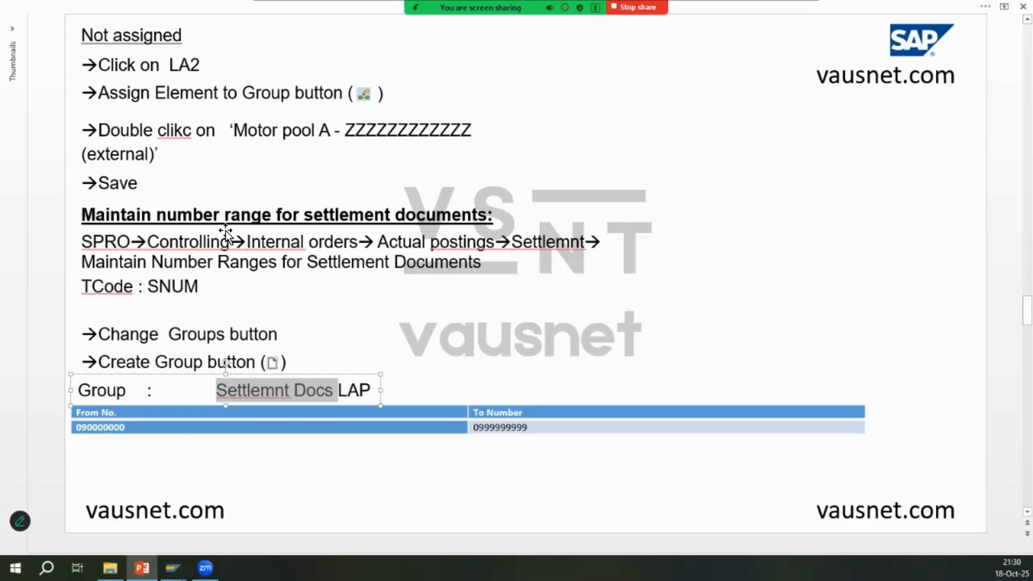
double_click(133, 429)
key(ctrl+c)
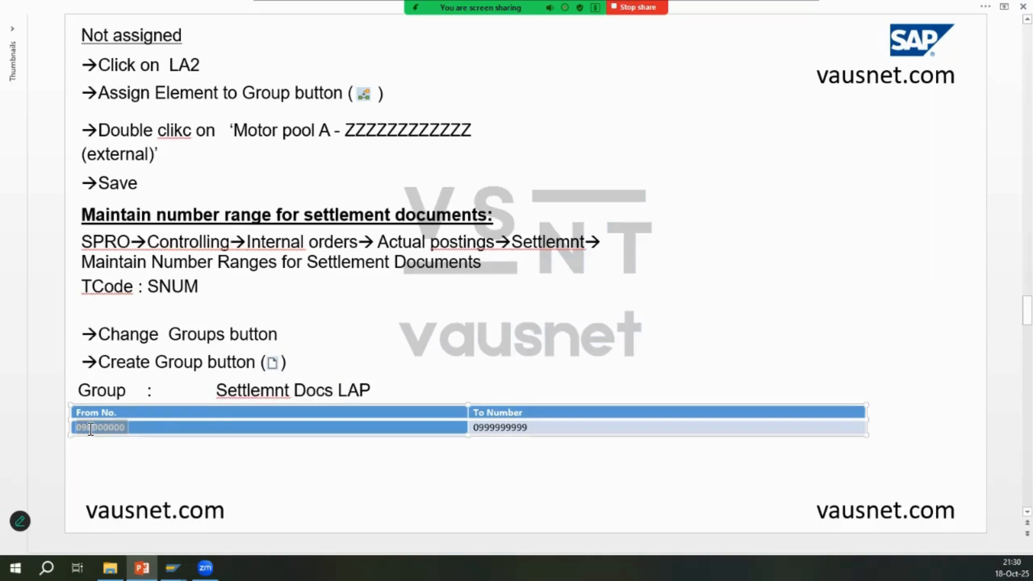
key(alt+Tab)
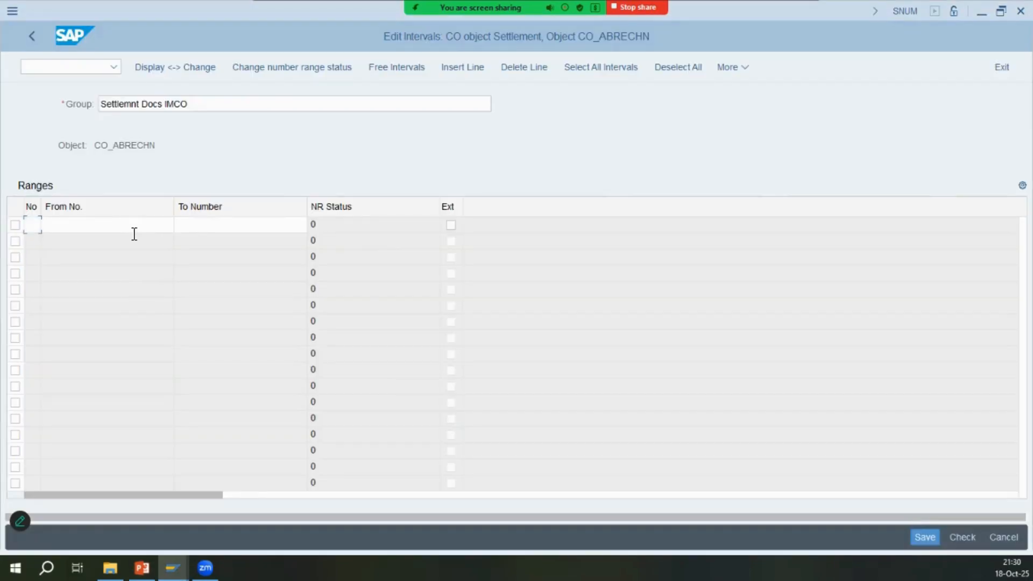
click(150, 231)
key(ctrl+v)
click(196, 228)
key(alt+Tab)
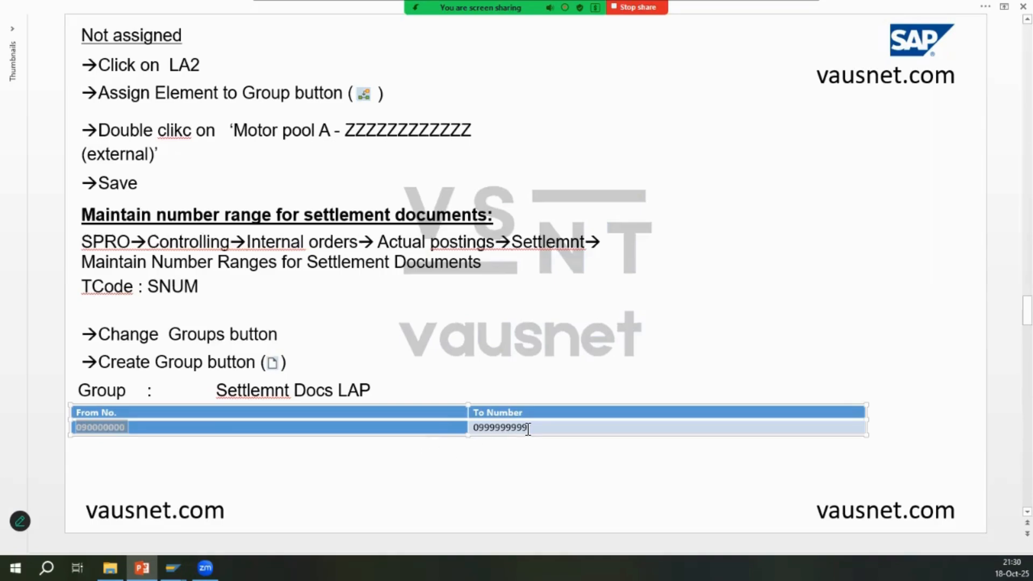
drag(535, 429, 473, 429)
key(ctrl+c)
key(alt+Tab)
click(291, 223)
key(ctrl+v)
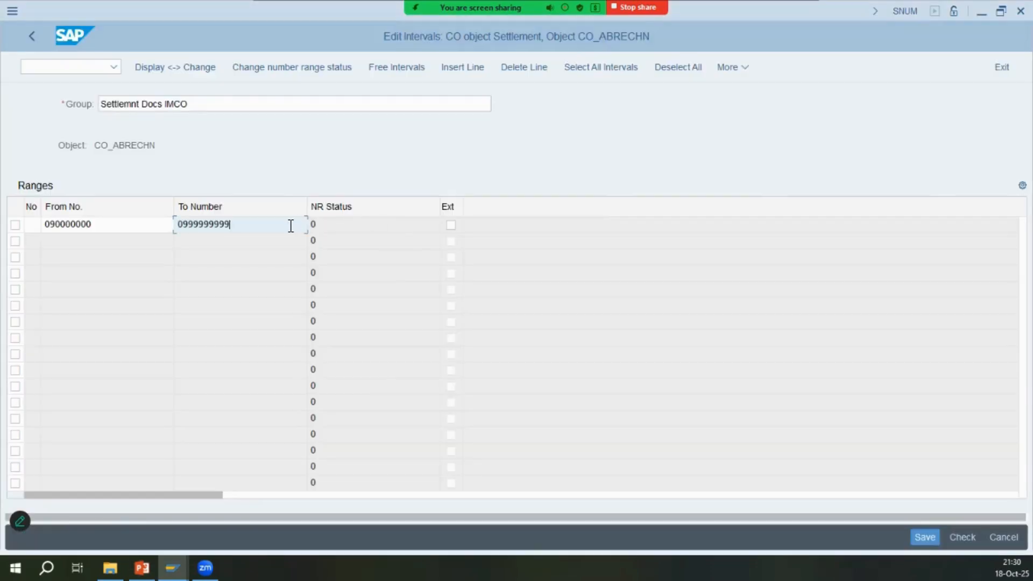
Set the interval's number to IM, try to save the new group, and leave the entry screen
click(31, 224)
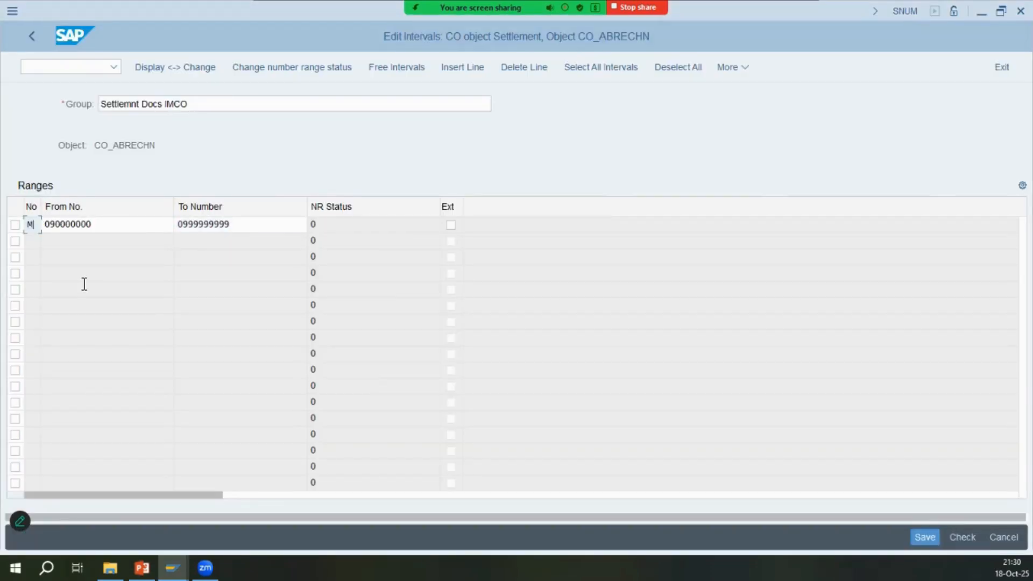
text(IM)
key(Return)
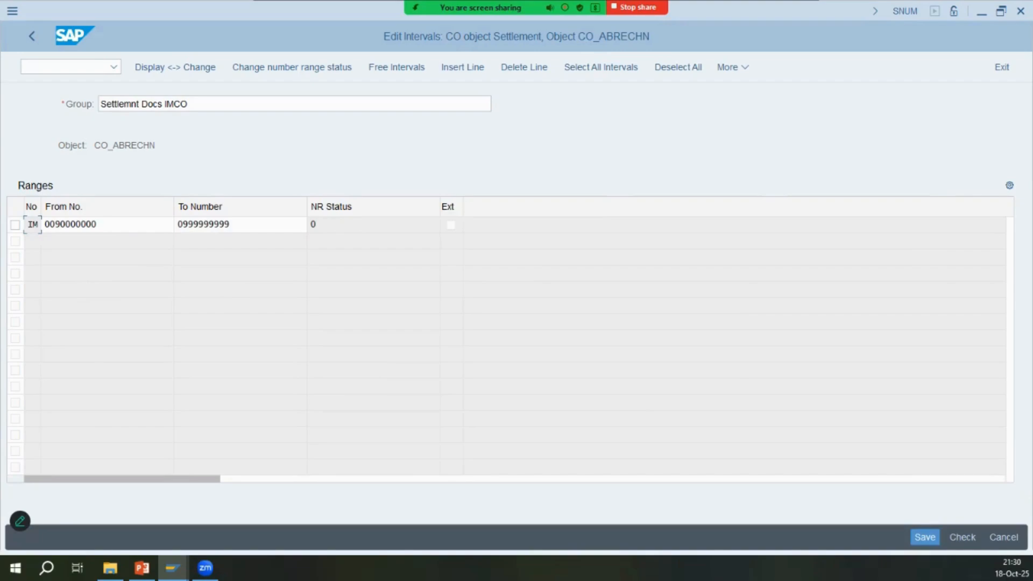
click(925, 537)
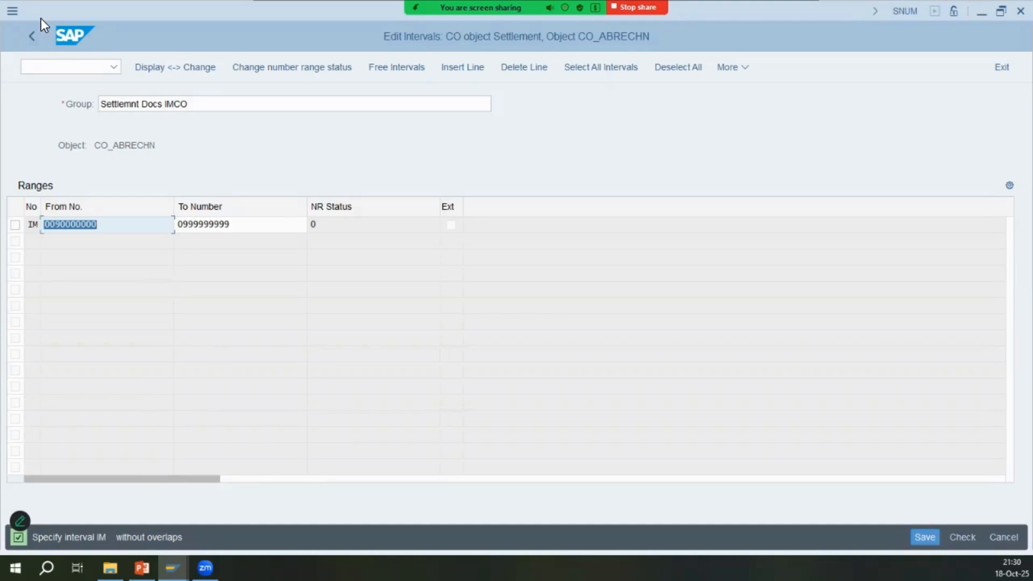
click(31, 45)
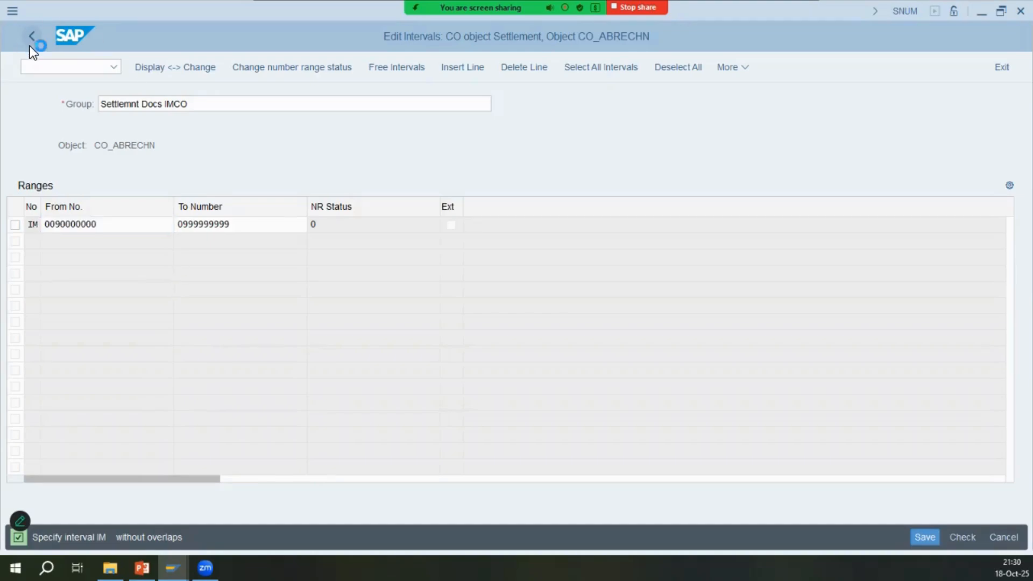
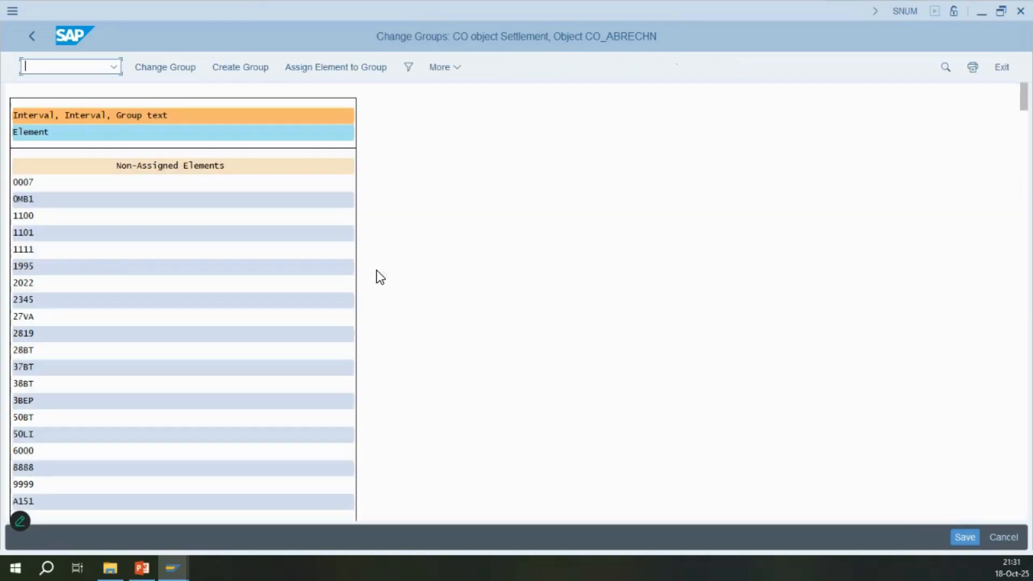
Return to the existing CO settlement intervals and examine the number ranges of intervals 04 and 09 for overlaps
click(34, 37)
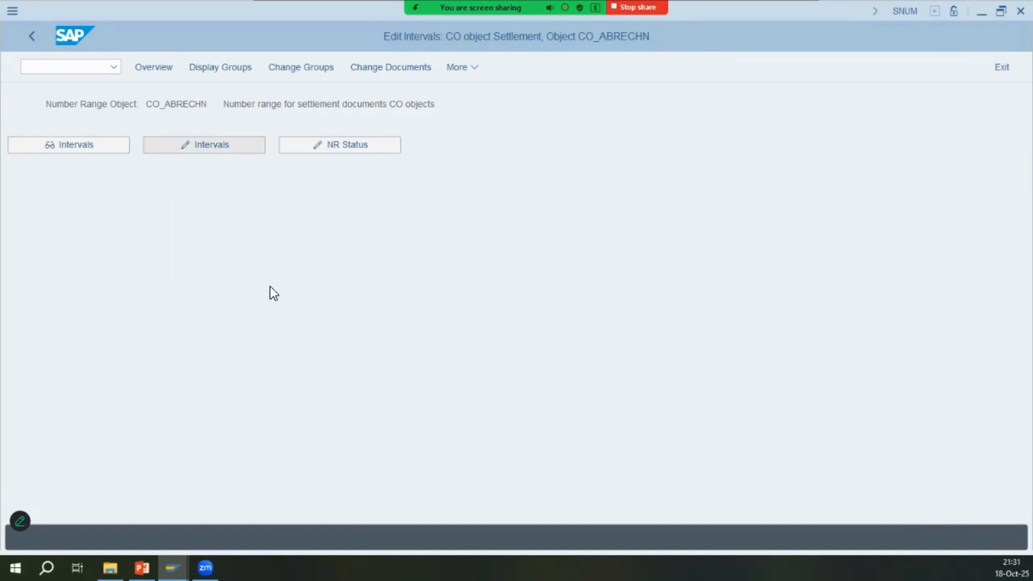
click(89, 187)
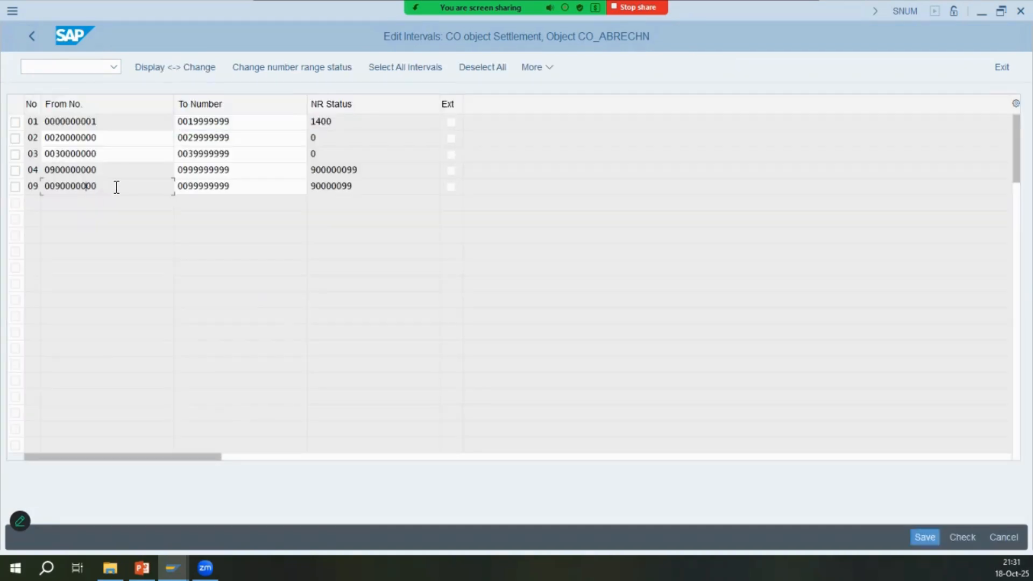
double_click(52, 186)
drag(120, 173, 45, 171)
drag(388, 172, 185, 173)
click(210, 171)
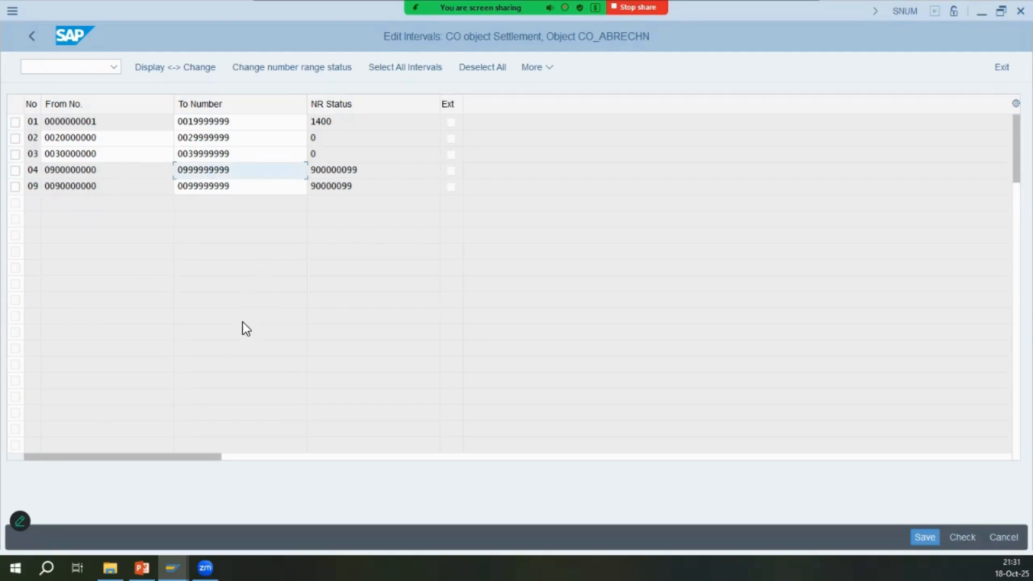
key(F3)
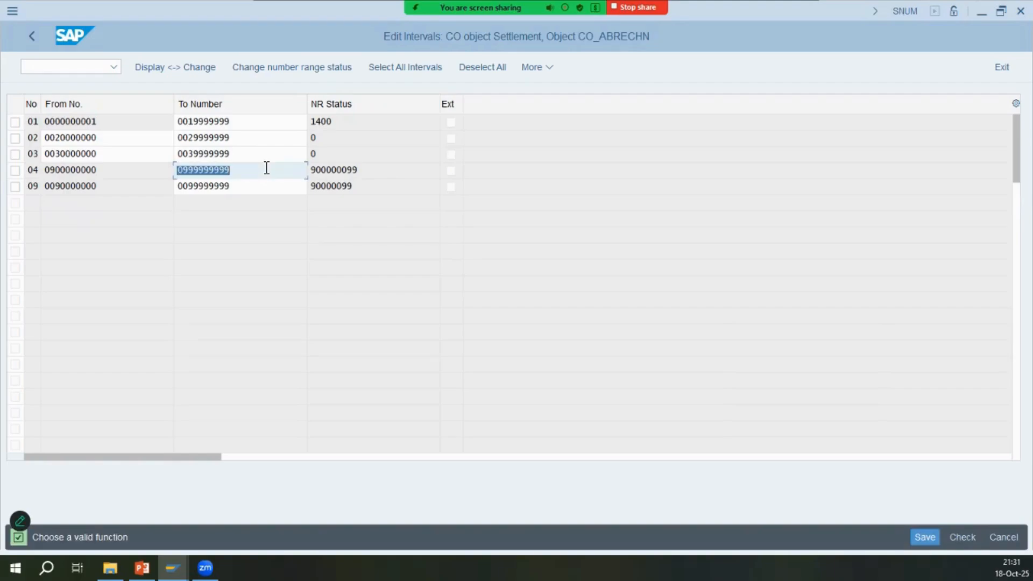
Compare the notes' planned range with existing intervals 02 and 03, and leave the interval list
key(alt+Tab)
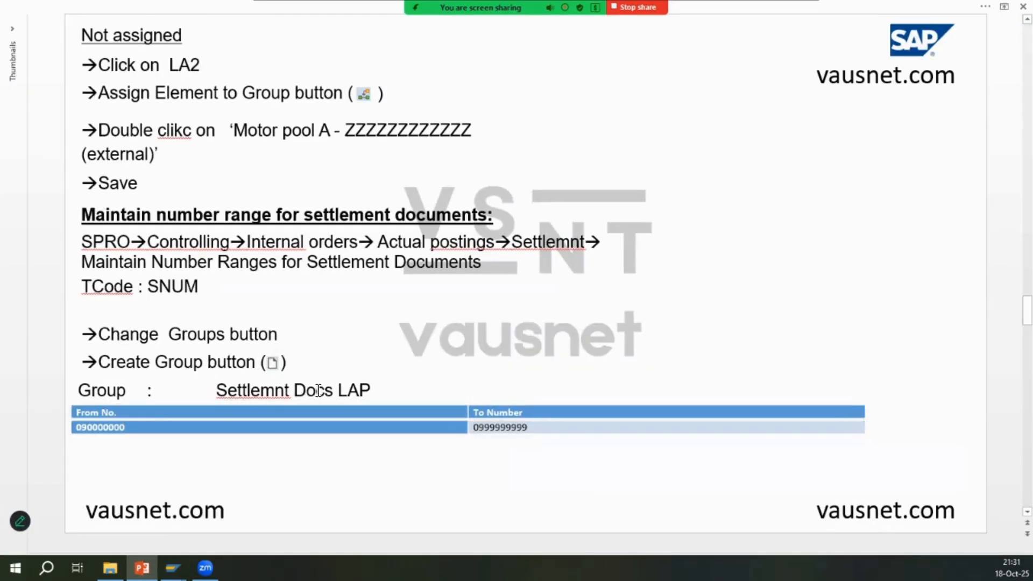
key(alt+Tab)
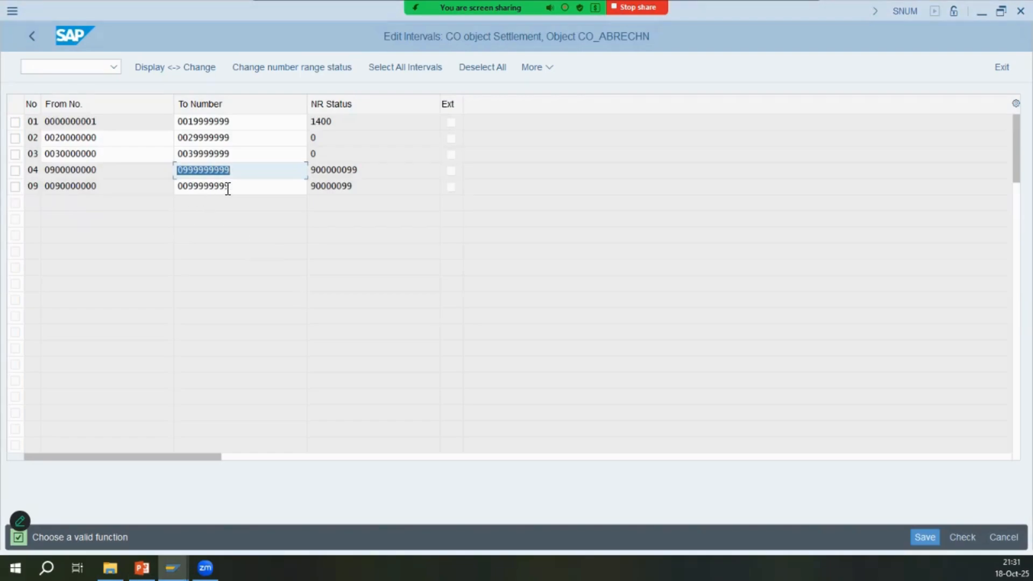
click(250, 138)
click(241, 154)
drag(113, 159, 44, 156)
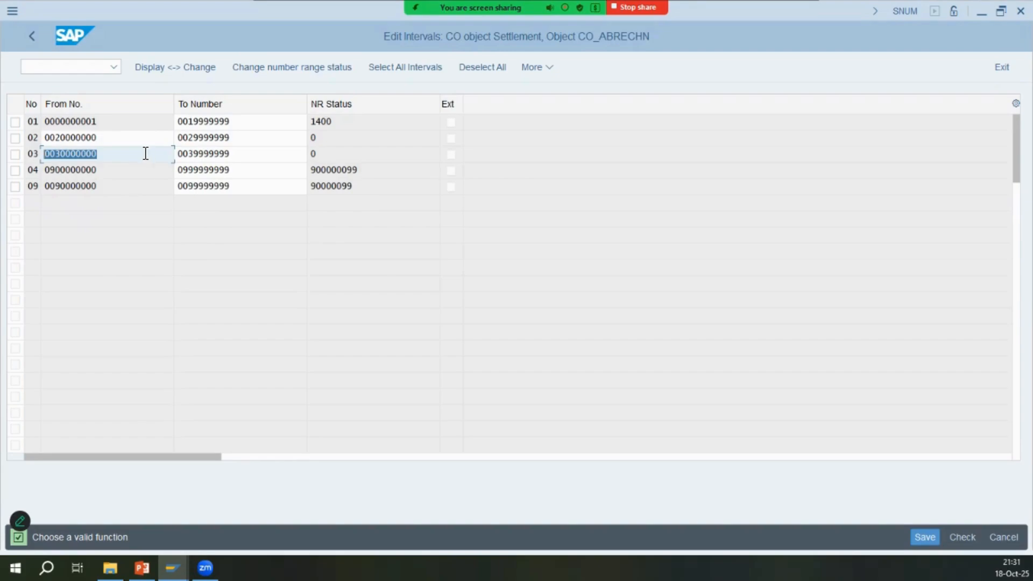
key(Home)
key(alt+Tab)
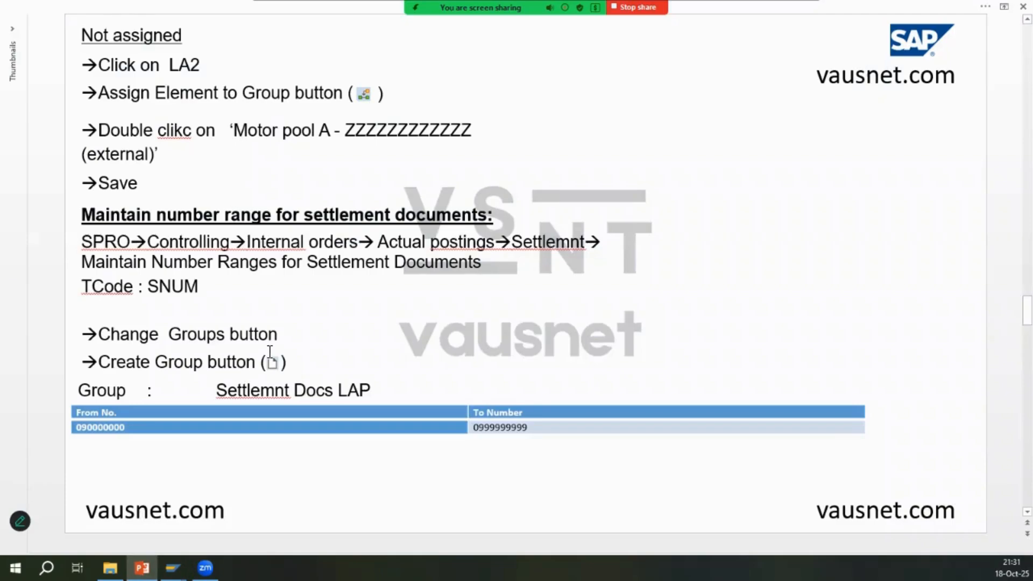
key(alt+Tab)
click(28, 35)
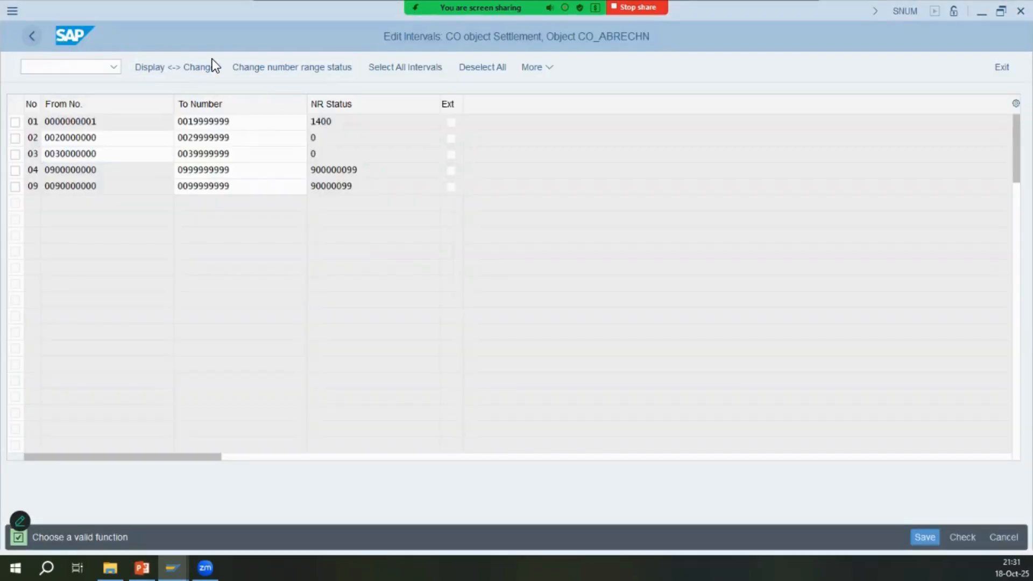
Start a new number range group for CO settlement and name it Settlement Doc IMCO, following the notes
click(316, 73)
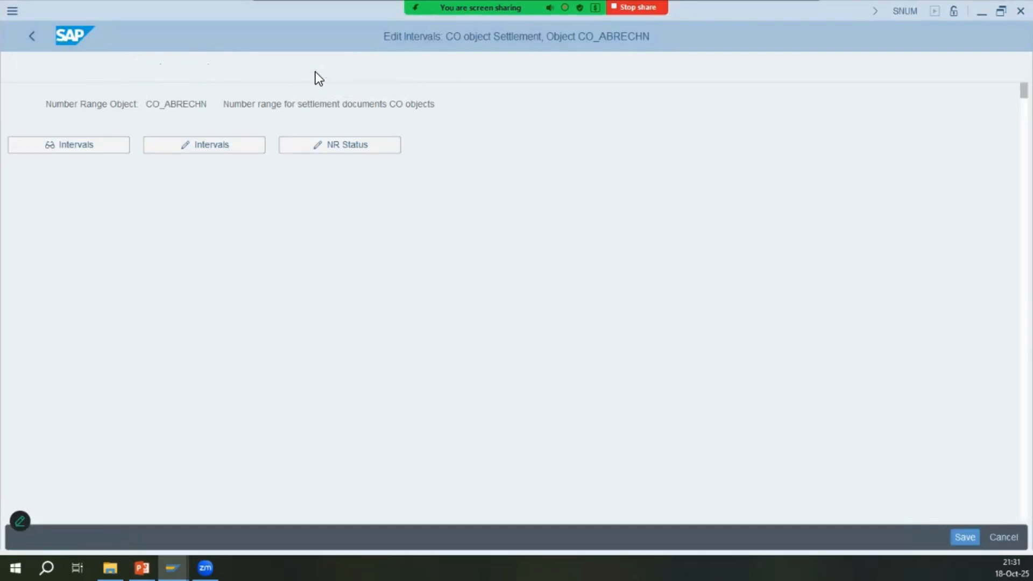
click(243, 69)
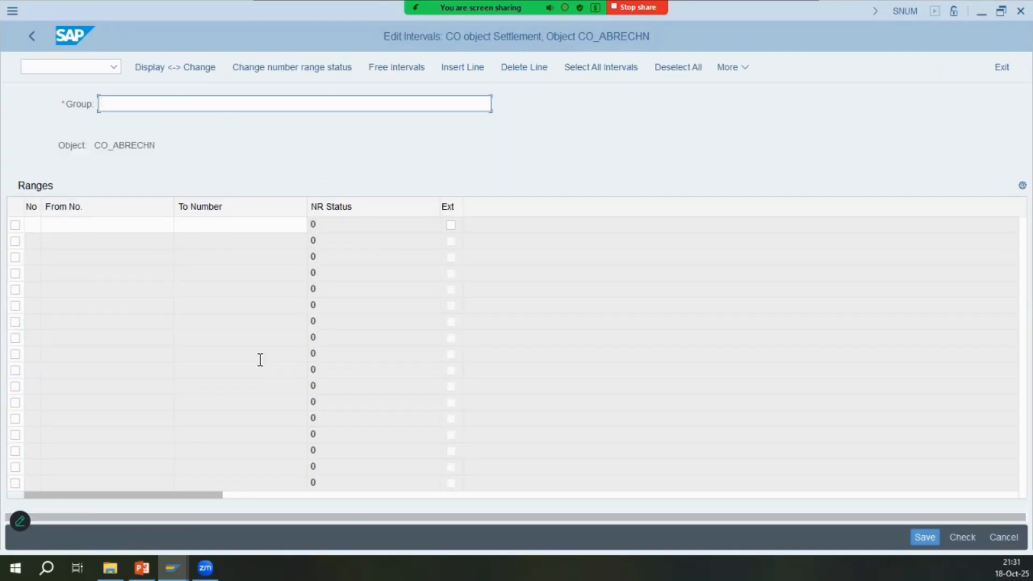
key(alt+Tab)
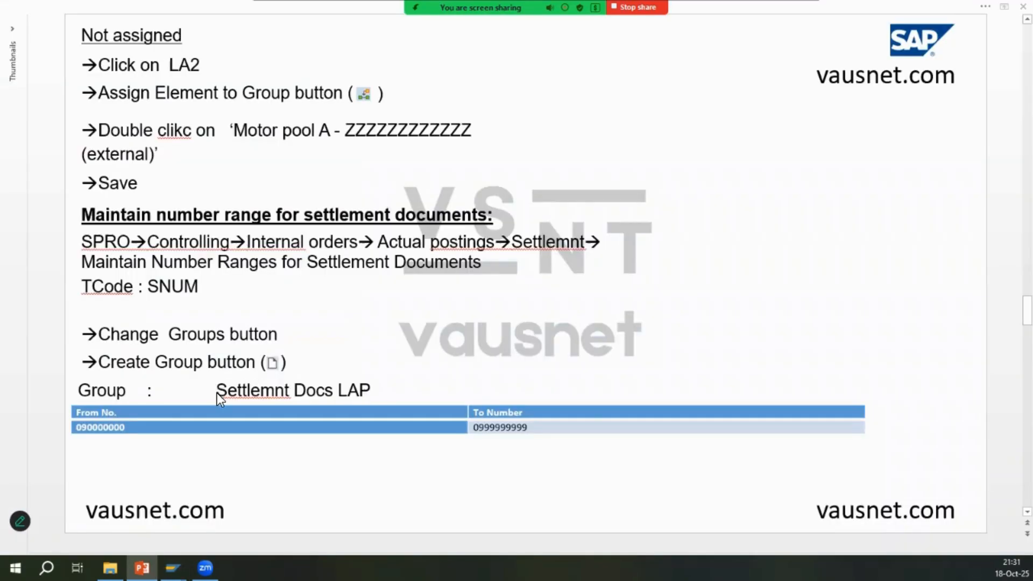
key(alt+Tab)
text(sET)
key(BackSpace)
key(BackSpace)
key(BackSpace)
text(Se)
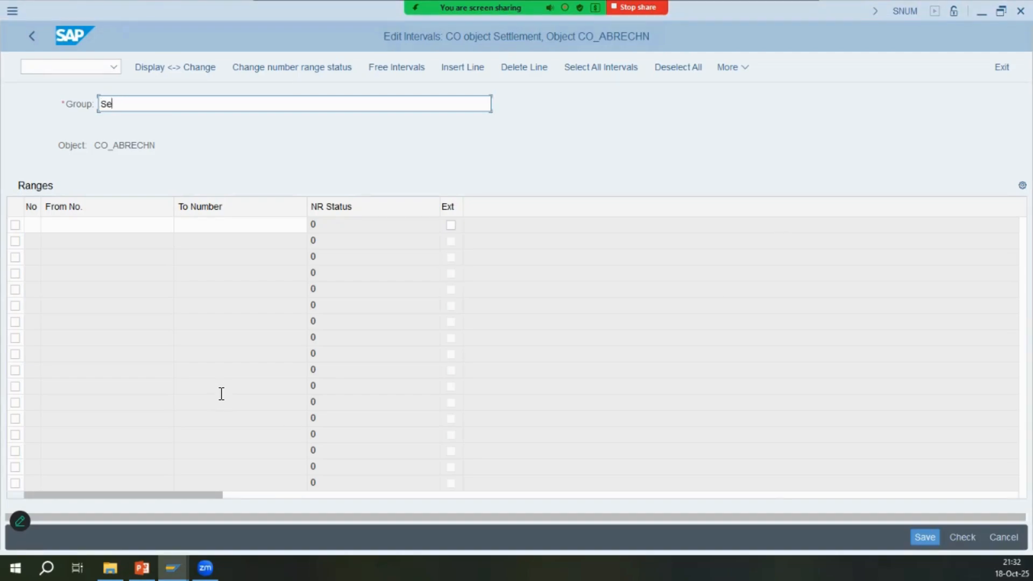
text(ttlement Doc IMCO)
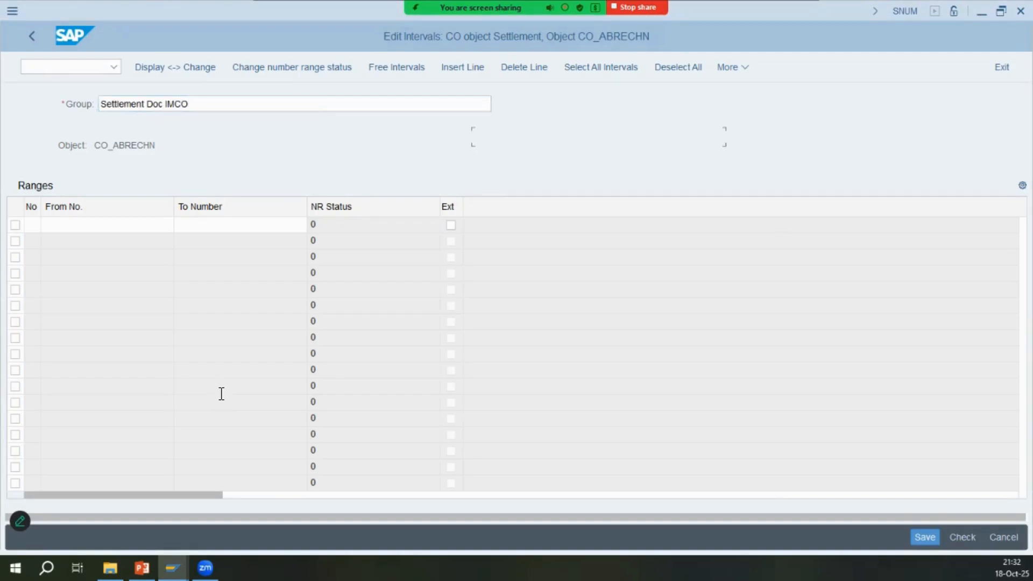
key(Tab)
text(04)
key(Tab)
text(0030000000)
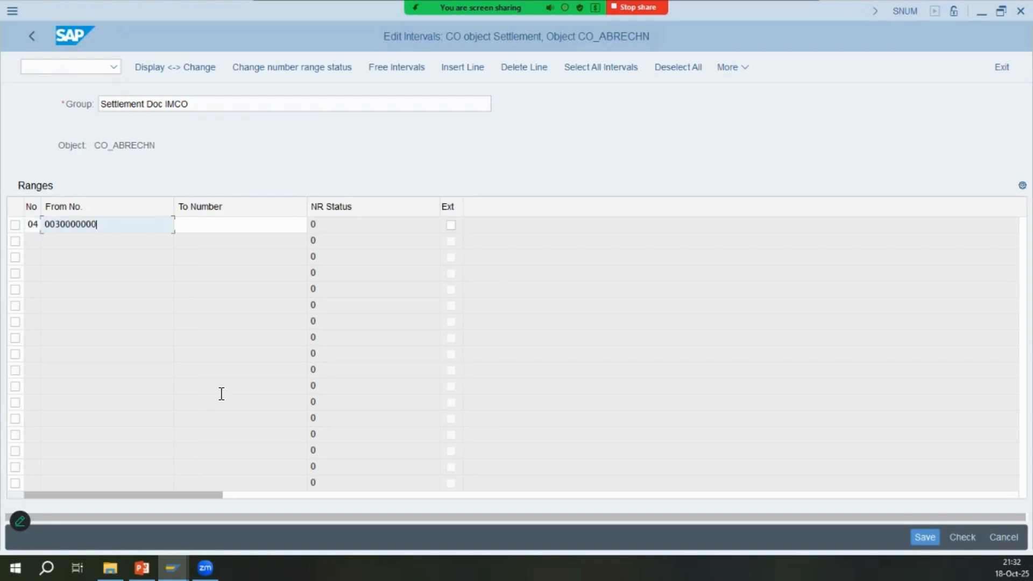
click(59, 224)
key(BackSpace)
text(4)
key(Tab)
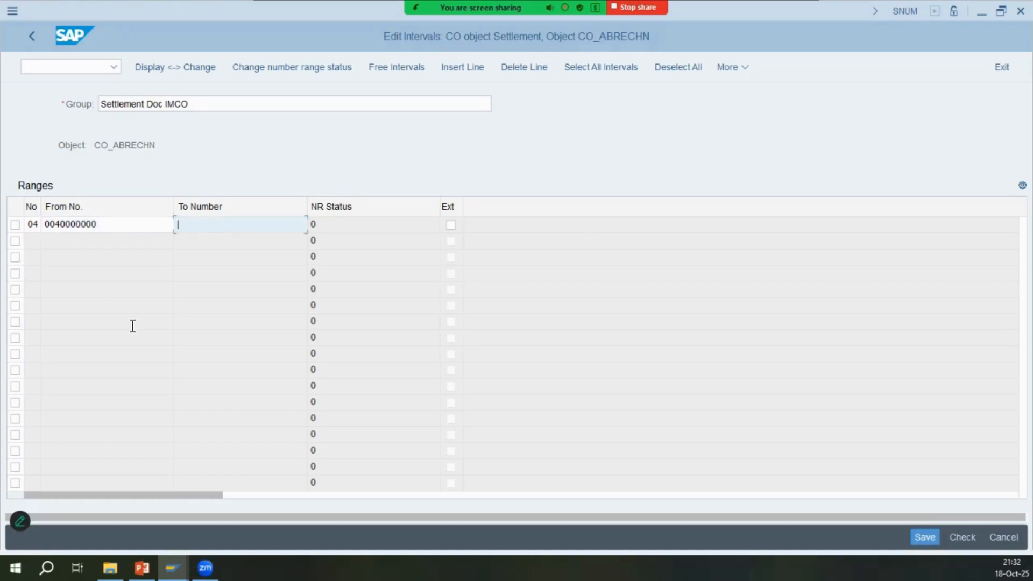
key(ctrl+v)
drag(187, 225, 195, 225)
key(shift+Right)
key(shift+Right)
key(shift+Right)
key(shift+Right)
text(9999999)
key(Return)
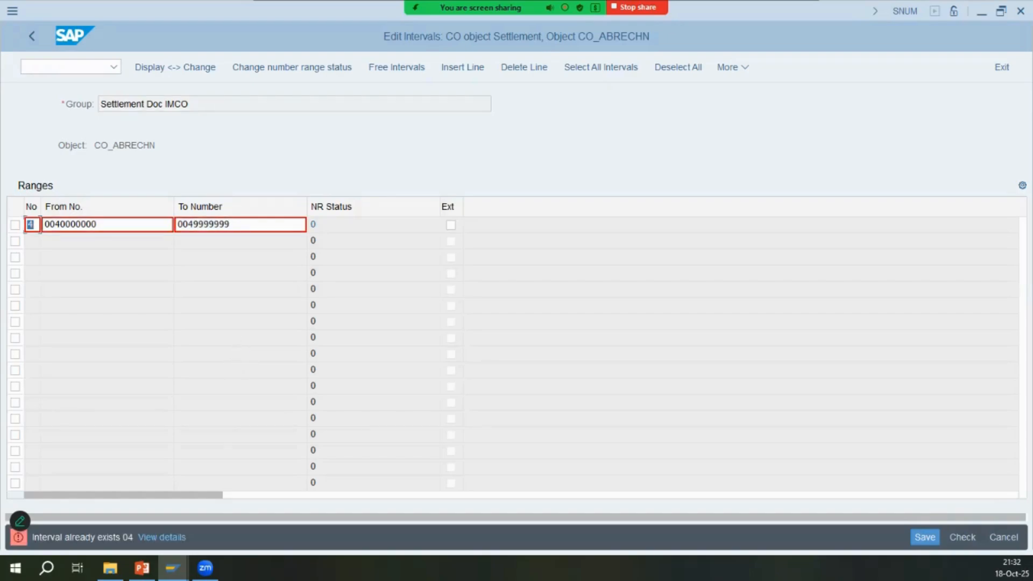
Set the interval's number to IM, save the new group, and acknowledge the transport notice
text(IM)
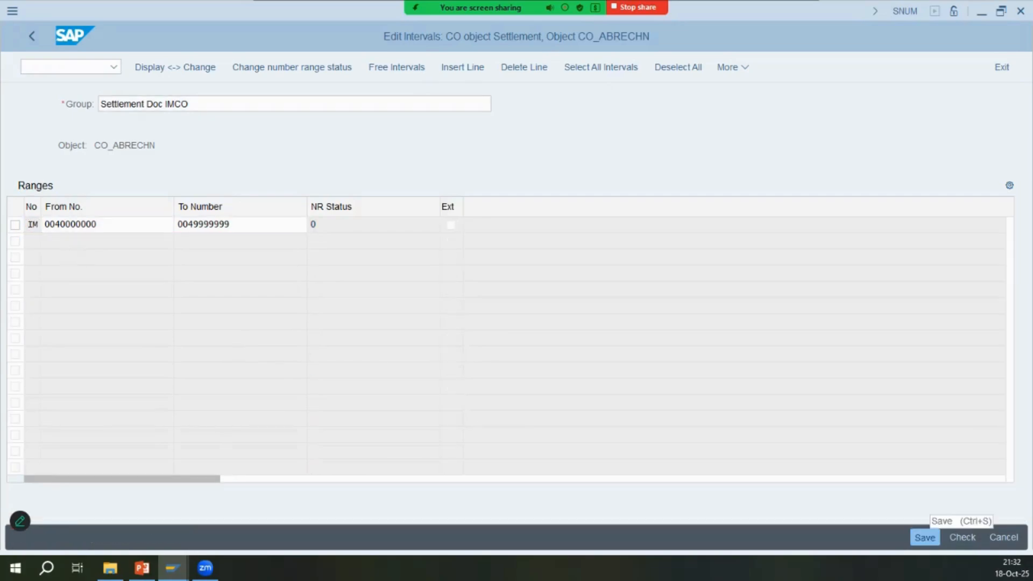
click(925, 537)
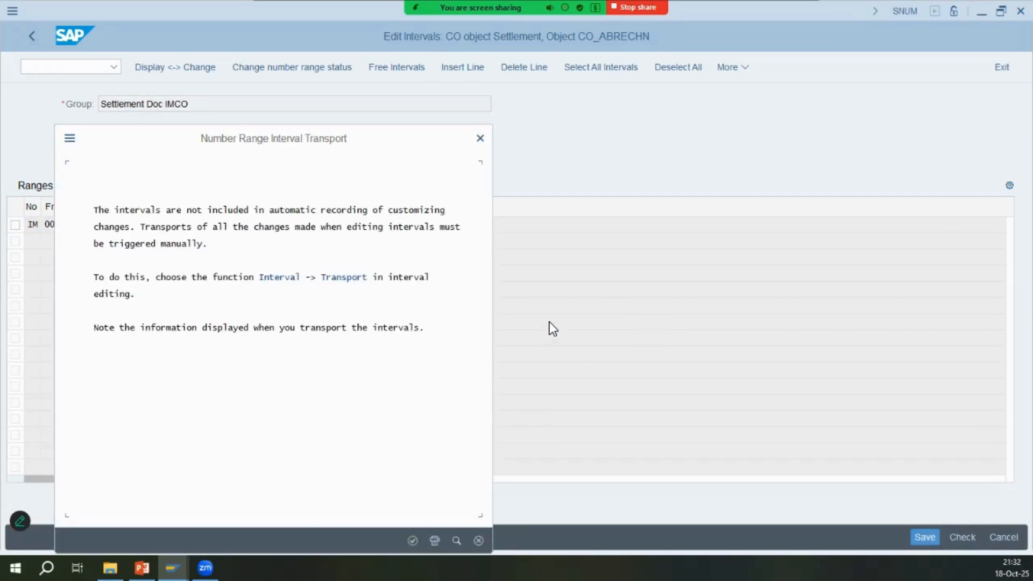
click(413, 541)
Following the notes, find the non-assigned element IMCO, assign it to the Settlement Doc IMCO group, and save
key(alt+Tab)
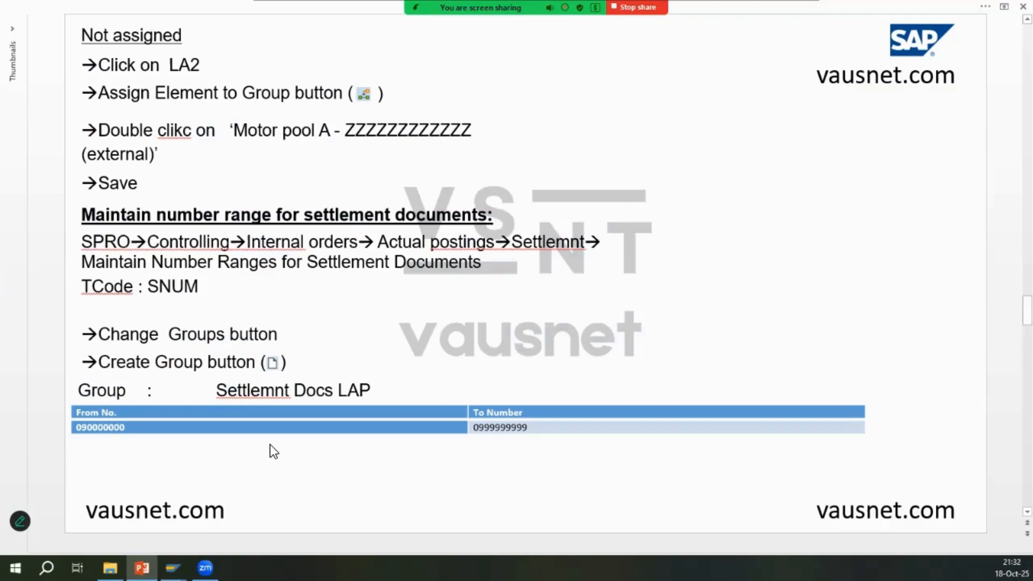
scroll(270, 445, down, 1)
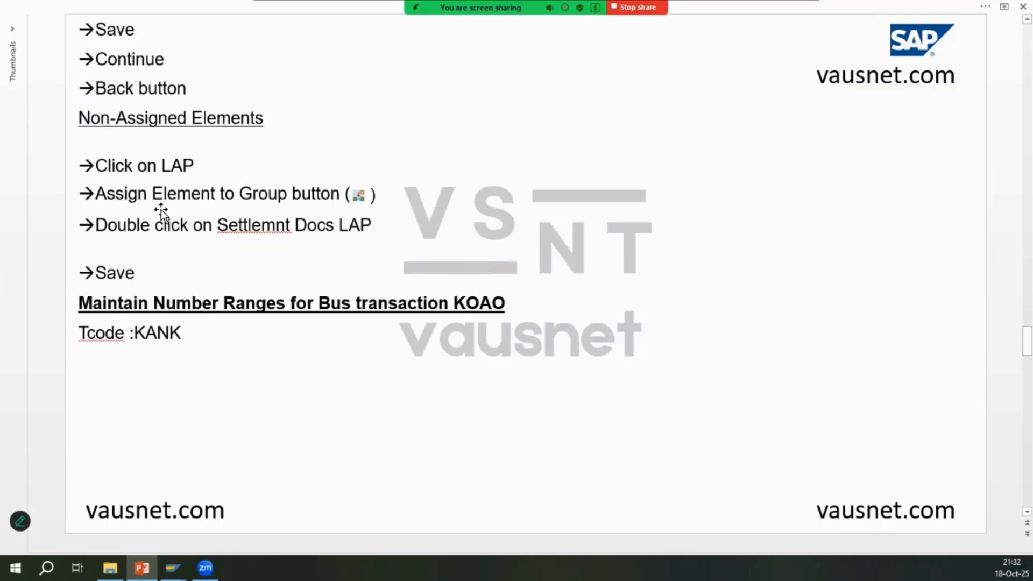
key(alt+Tab)
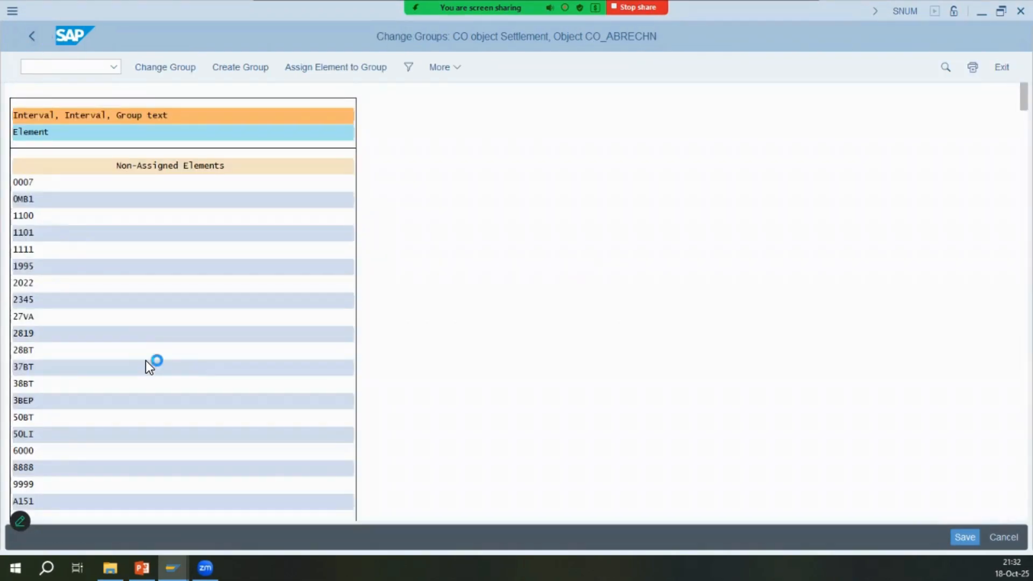
key(ctrl+f)
text(IMCO)
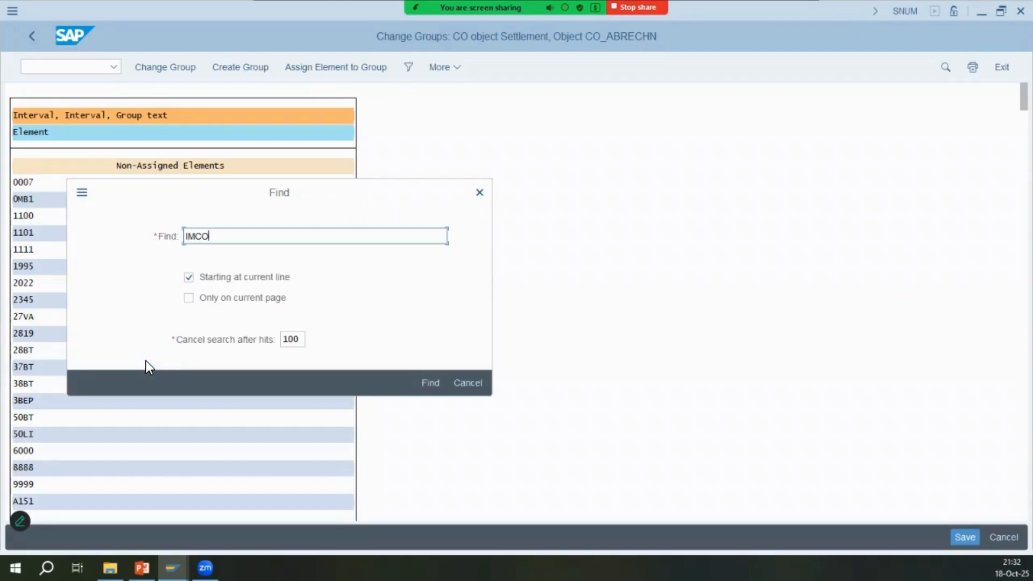
key(Return)
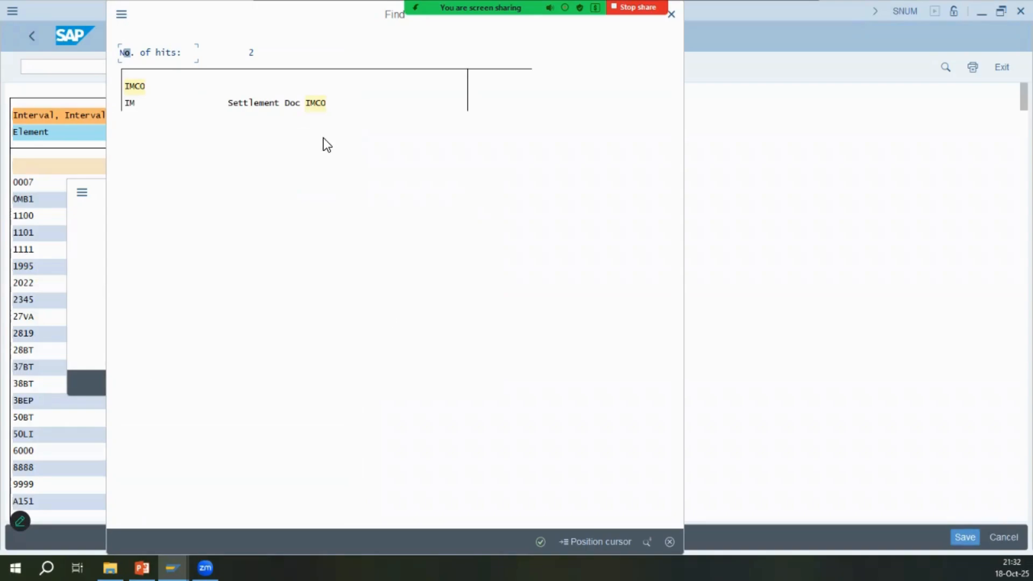
click(289, 103)
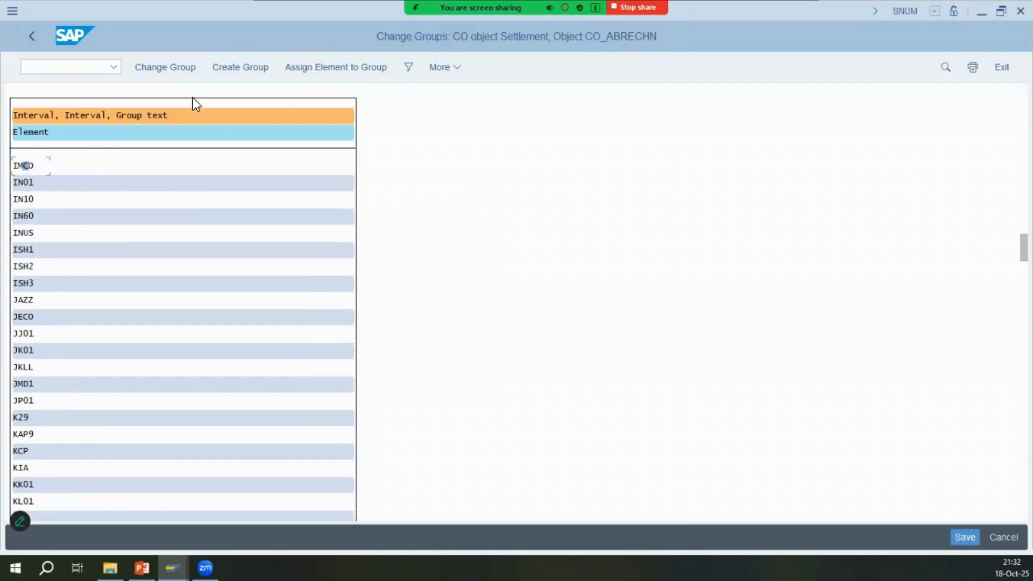
click(311, 69)
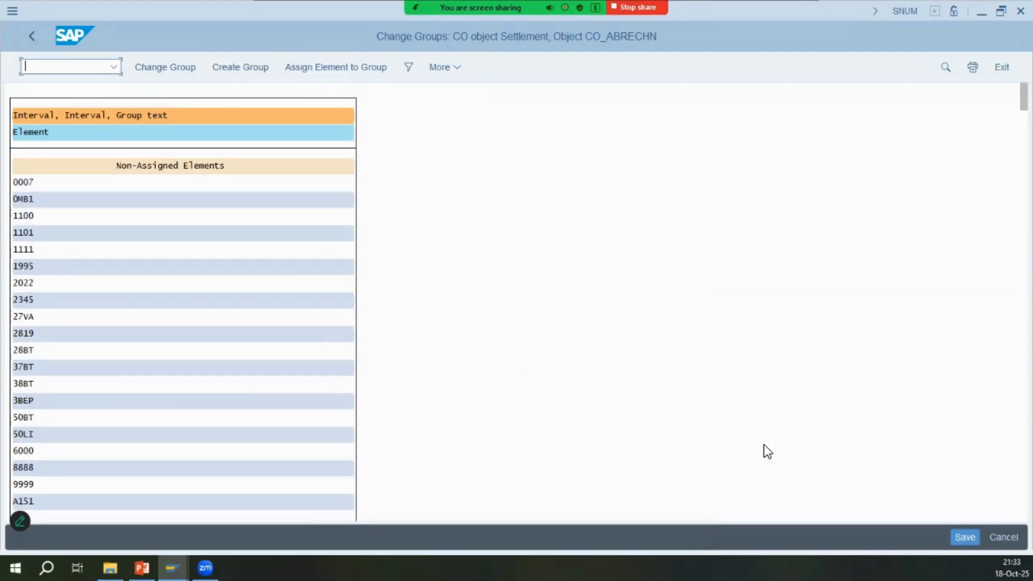
Look up the next transaction code in the notes and open transaction KANK
key(alt+Tab)
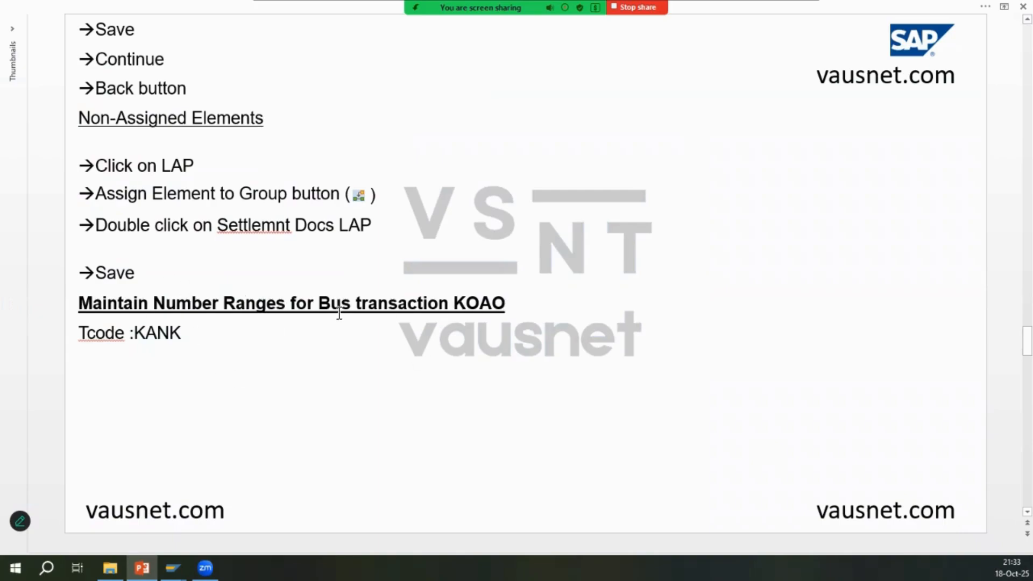
key(alt+Tab)
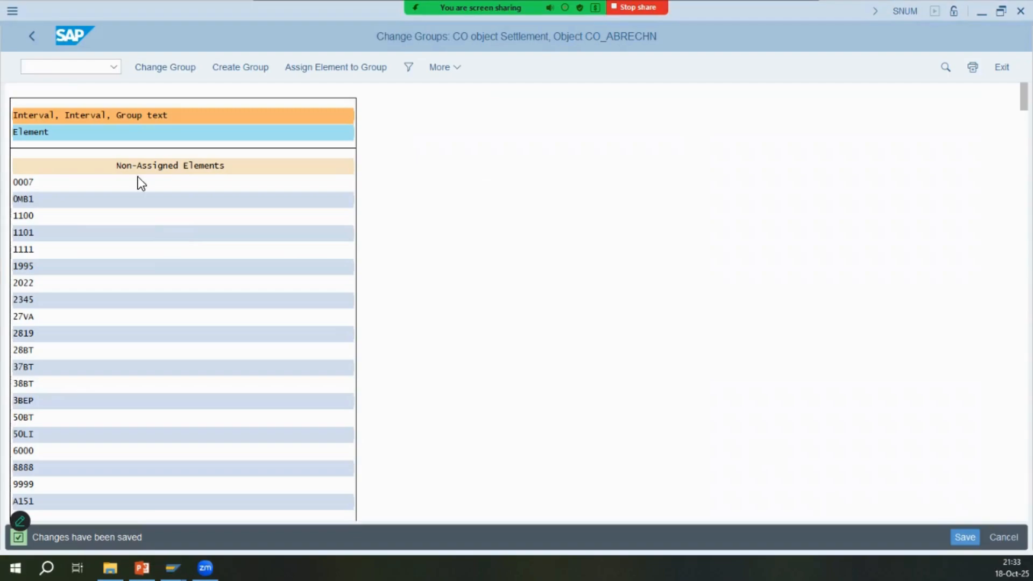
click(62, 69)
text(/nKANK)
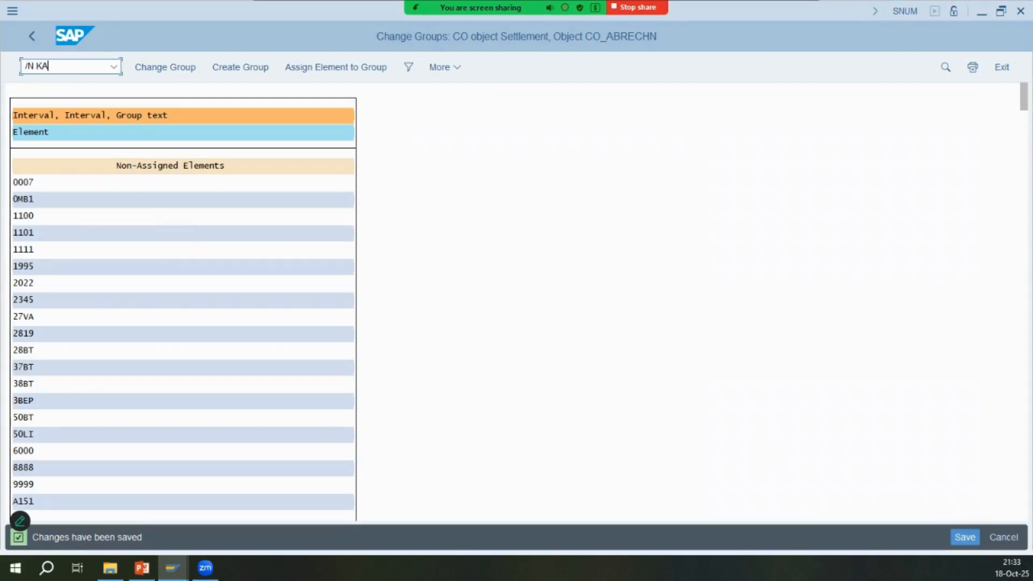
Copy the business transaction KOAO from the notes and open the CO document groups of CO area IMCO for changes
key(alt+Tab)
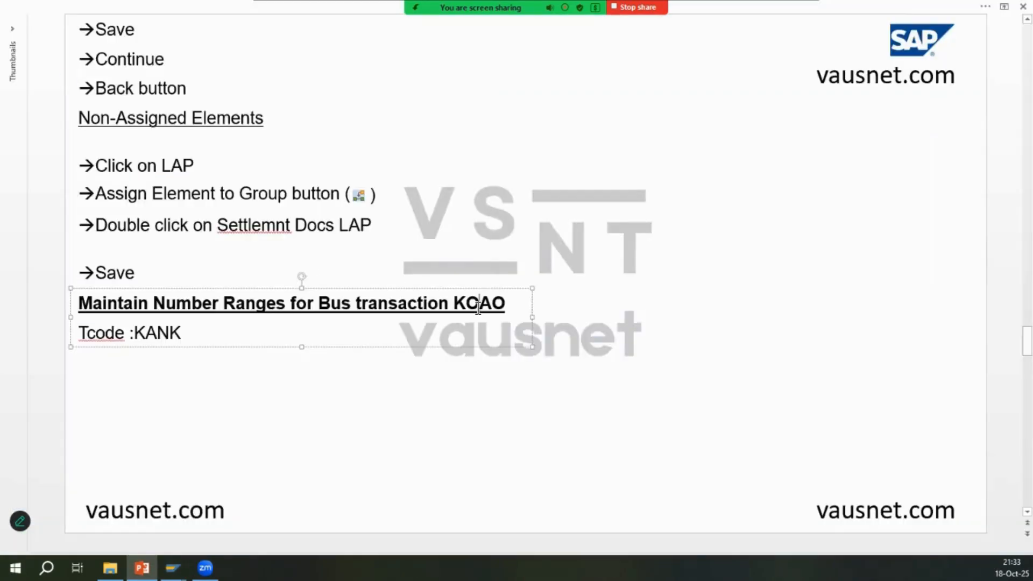
double_click(479, 304)
key(alt+Tab)
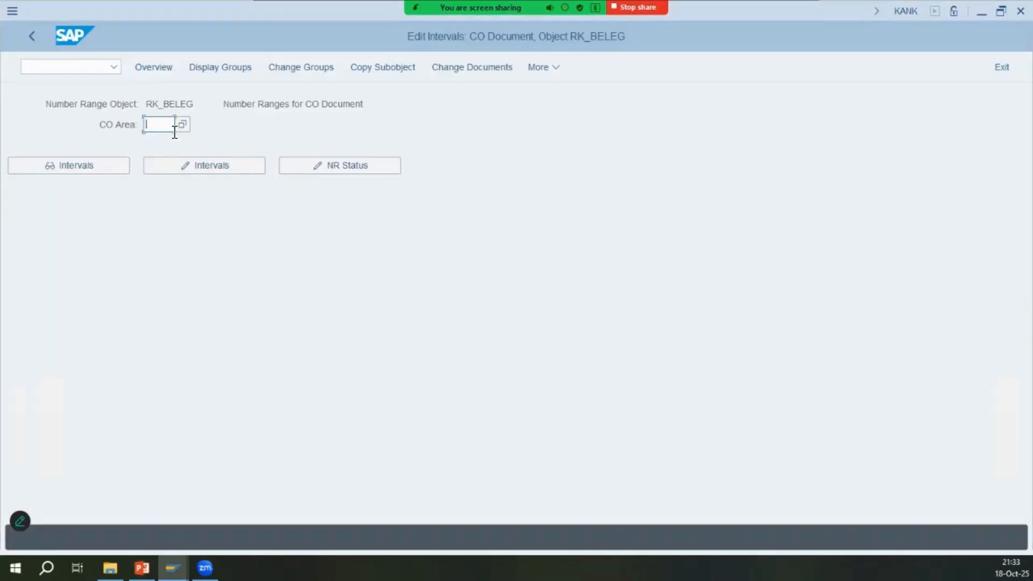
text(IMCO)
key(Return)
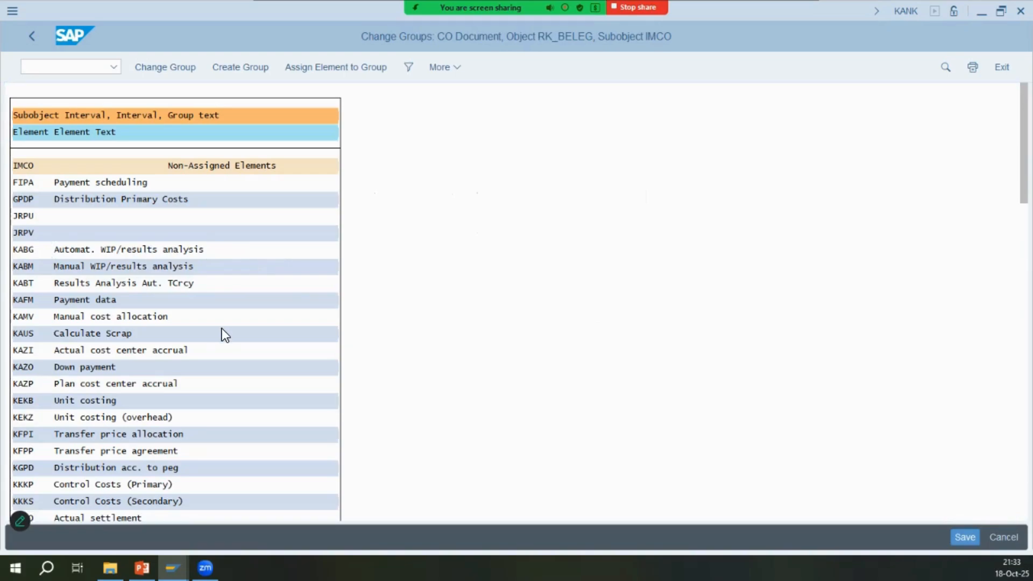
key(ctrl+f)
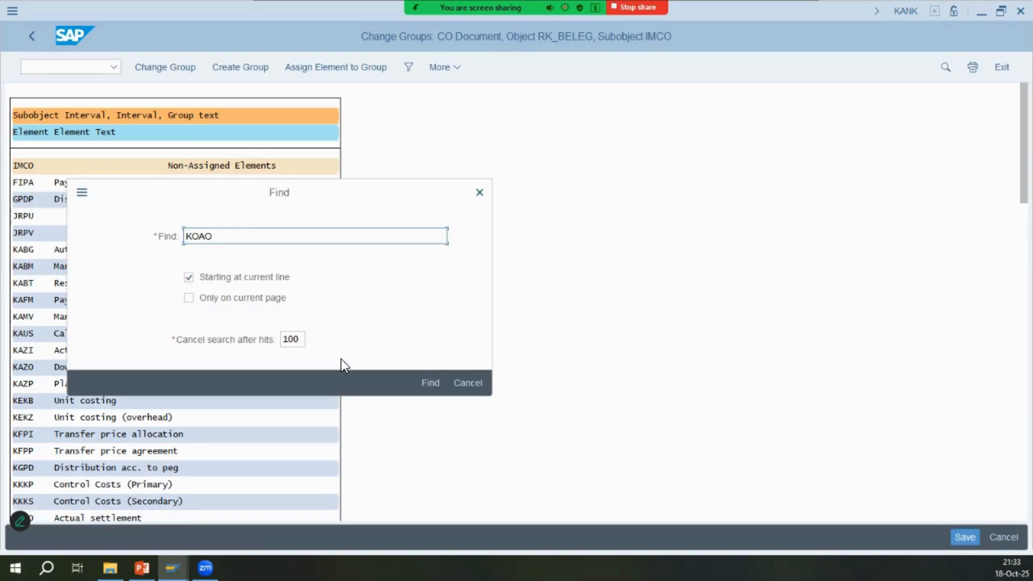
click(430, 383)
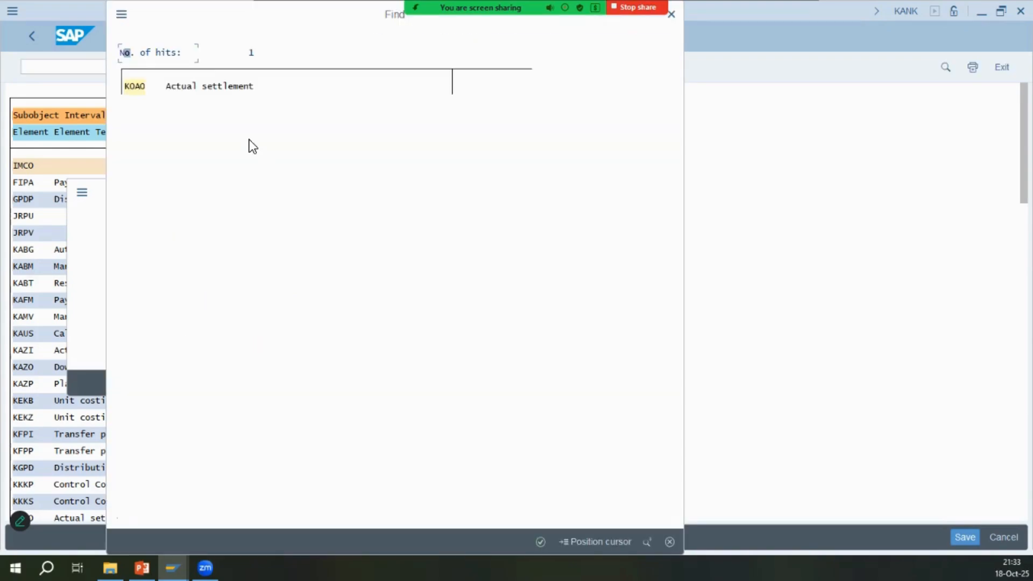
click(211, 90)
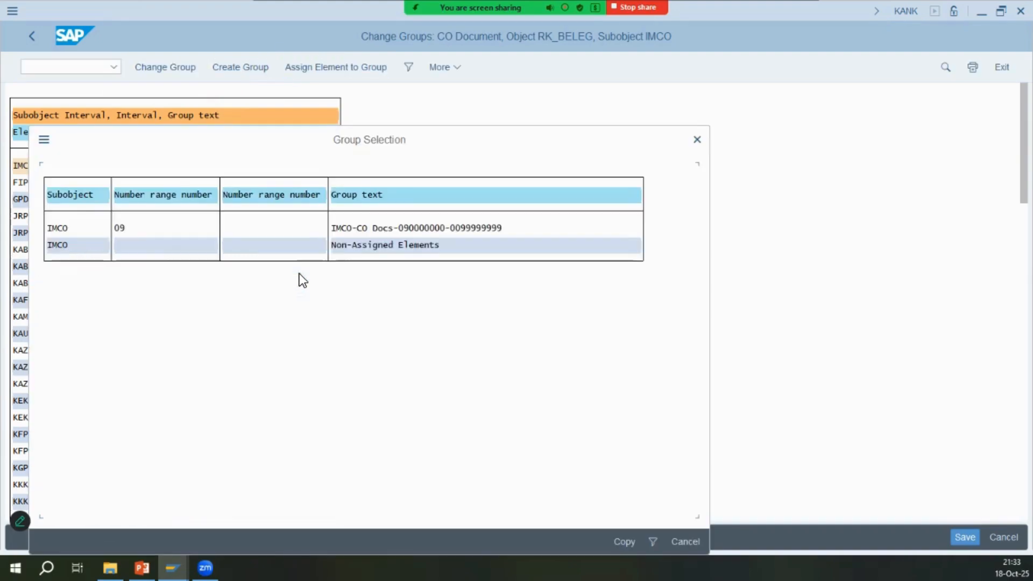
double_click(435, 228)
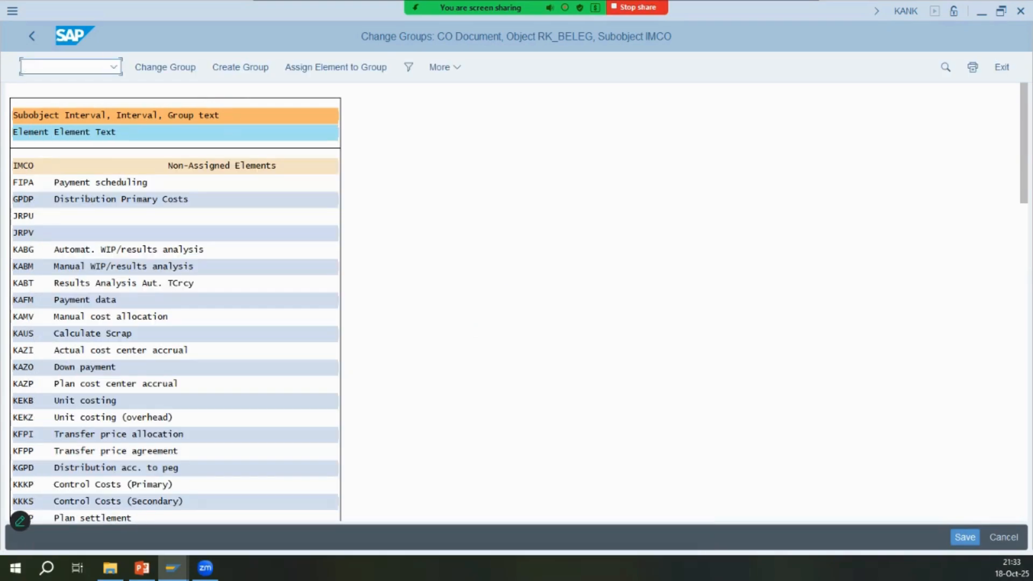
Look up the internal order creation section in the notes and open transaction KO01
key(alt+Tab)
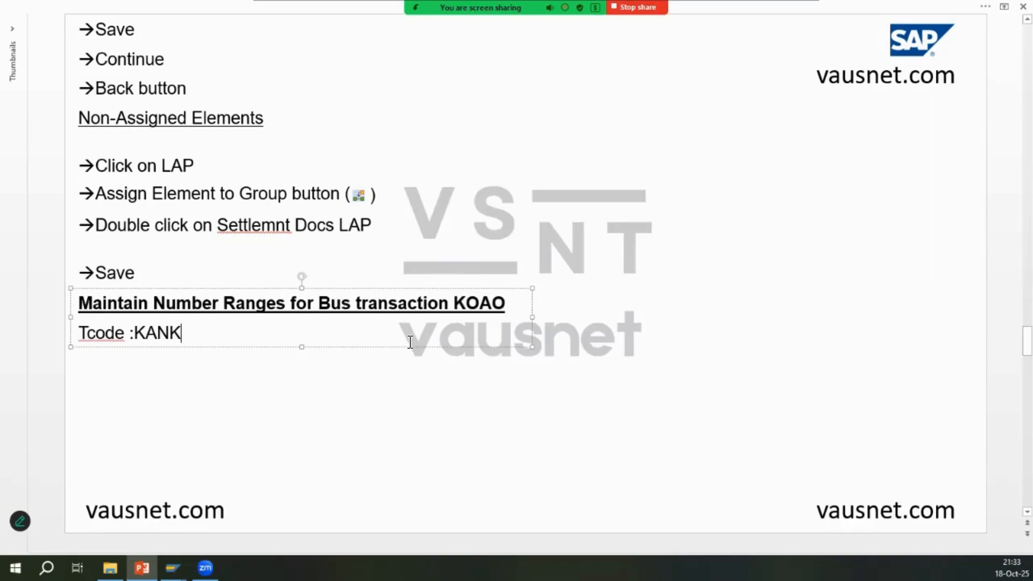
click(521, 395)
scroll(520, 395, down, 1)
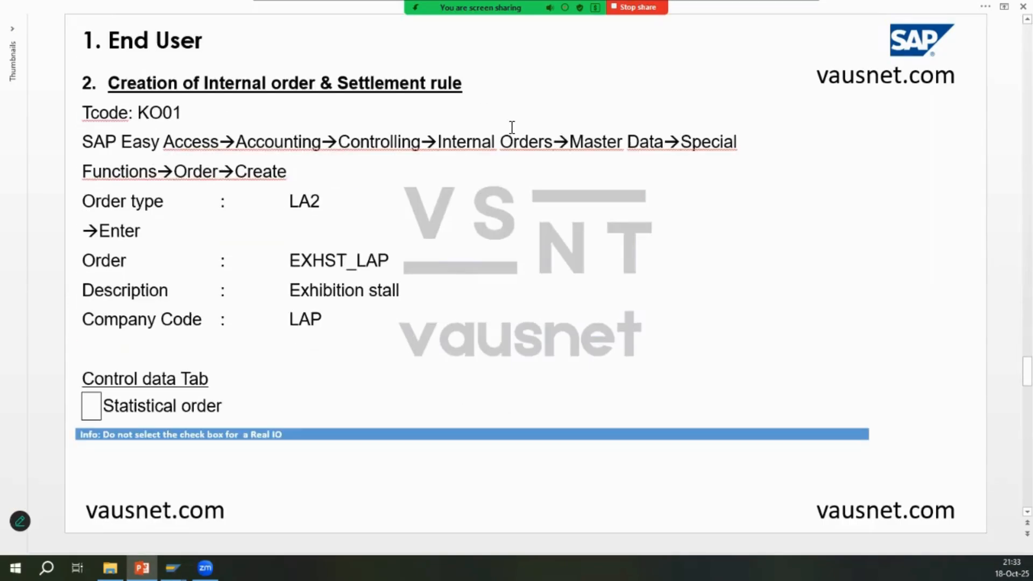
key(alt+Tab)
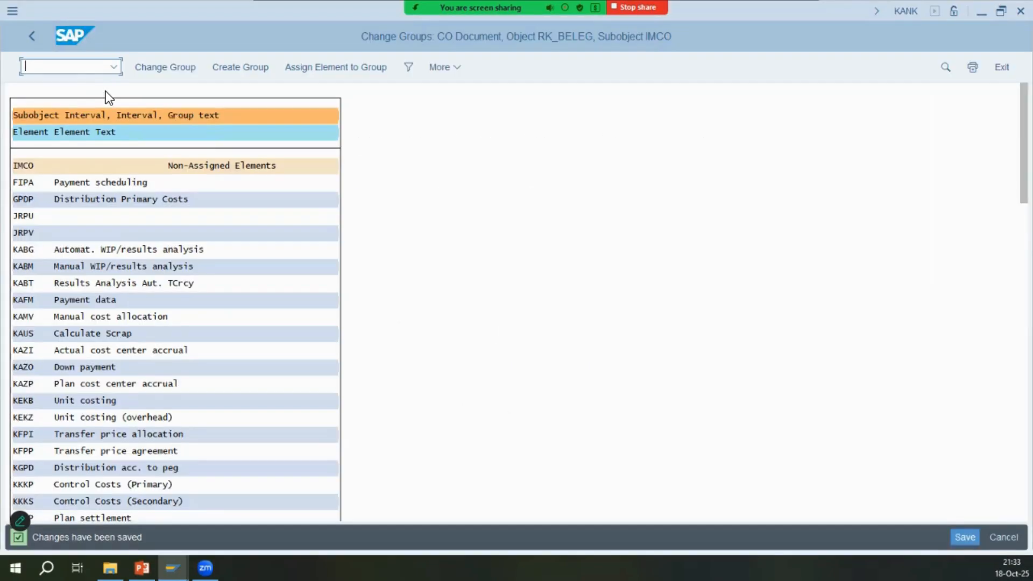
key(alt+Tab)
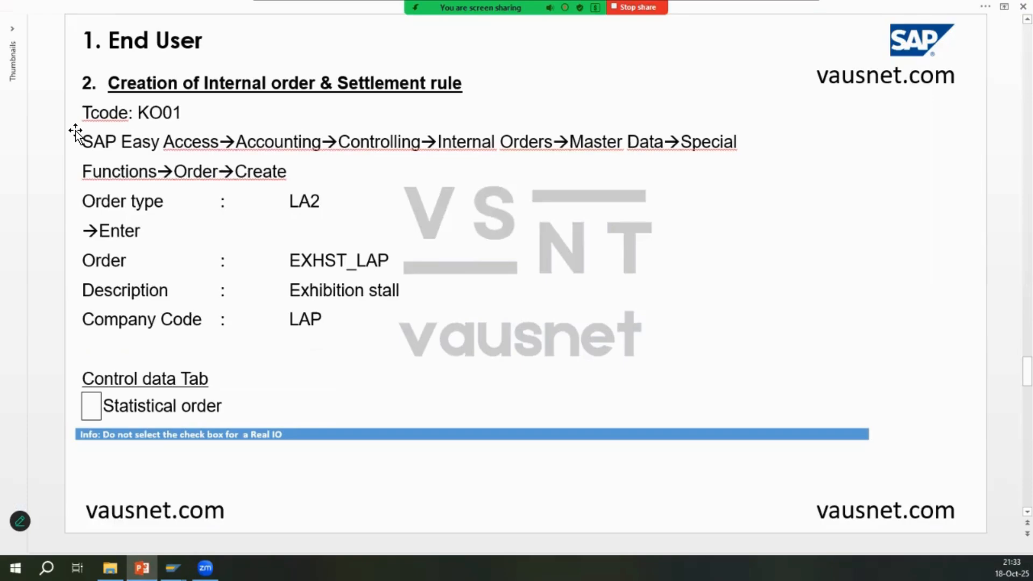
key(alt+Tab)
text(/nKO01)
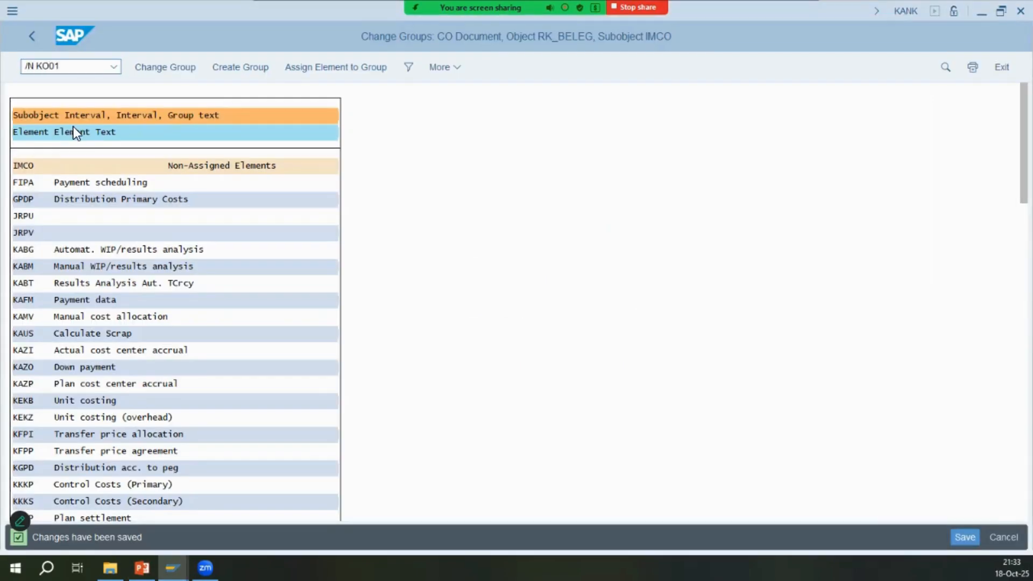
key(Return)
Check the order type in the notes and start an internal order of type IM2 (Promo Events IMCO)
key(alt+Tab)
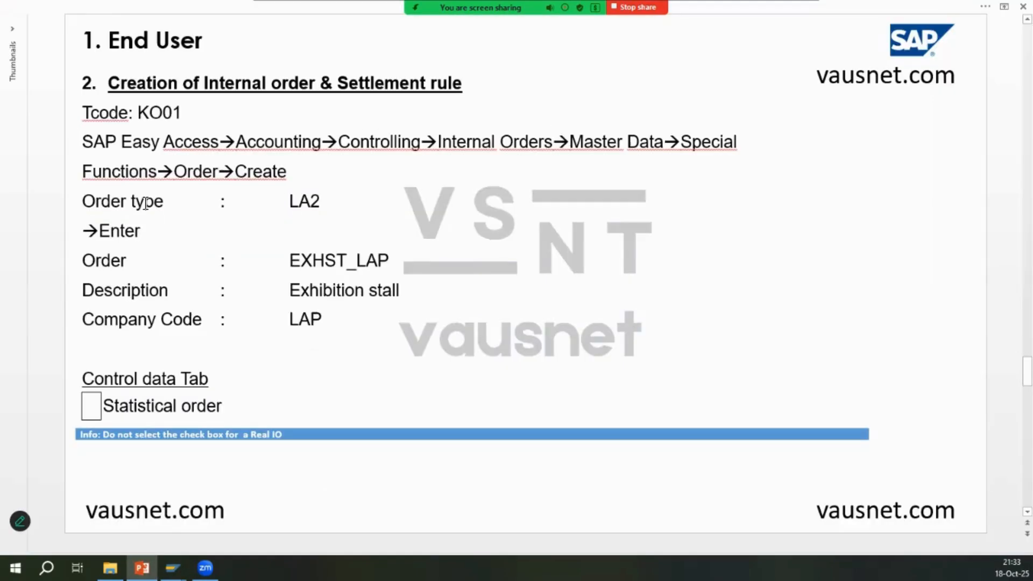
key(alt+Tab)
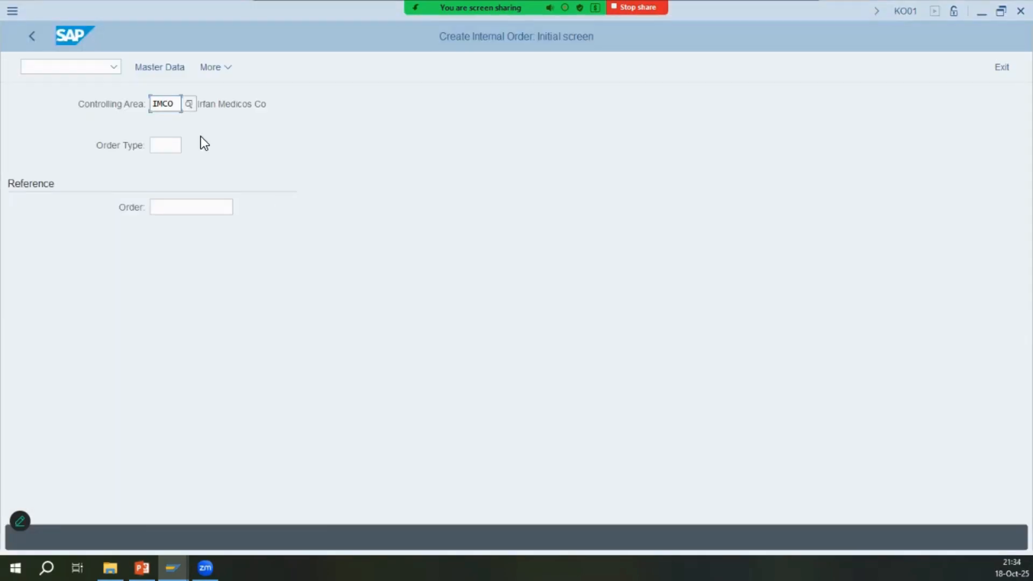
click(180, 151)
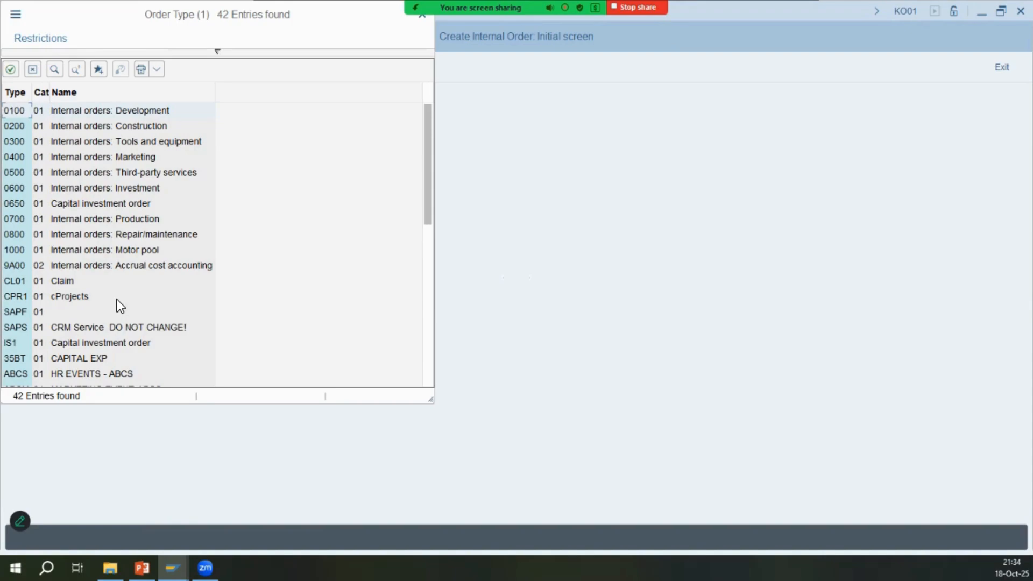
scroll(117, 299, down, 6)
scroll(117, 299, down, 2)
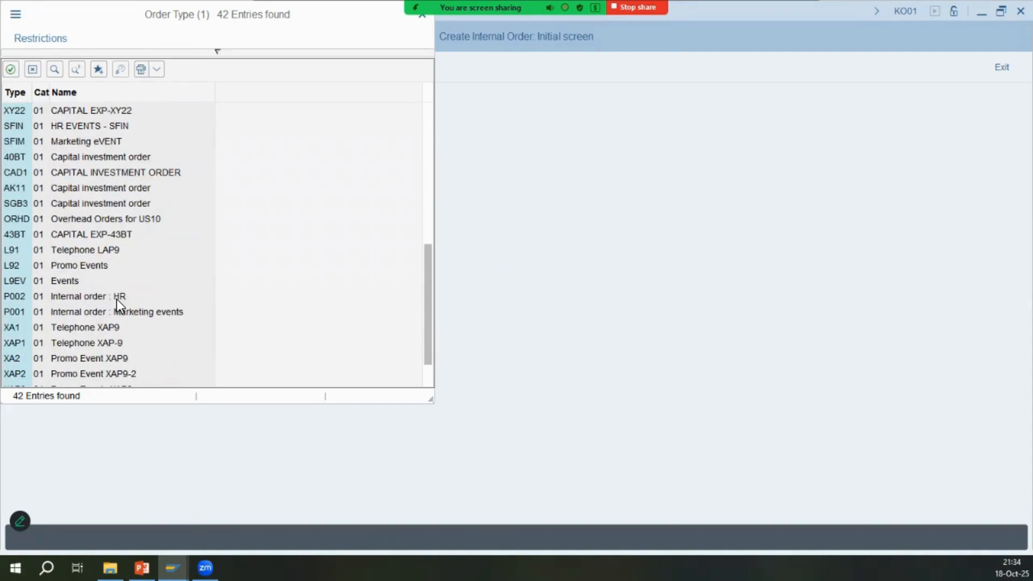
double_click(91, 373)
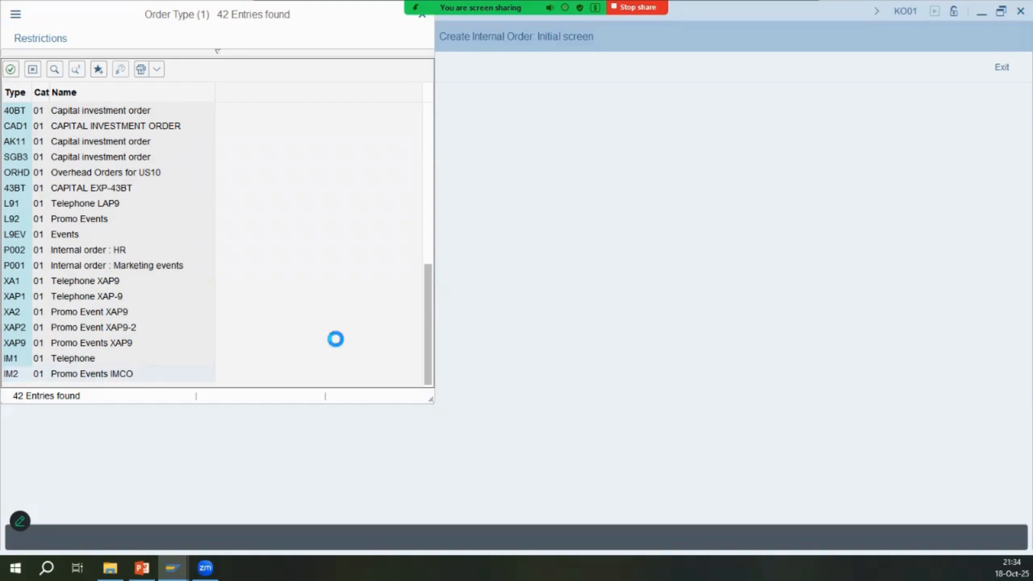
key(Return)
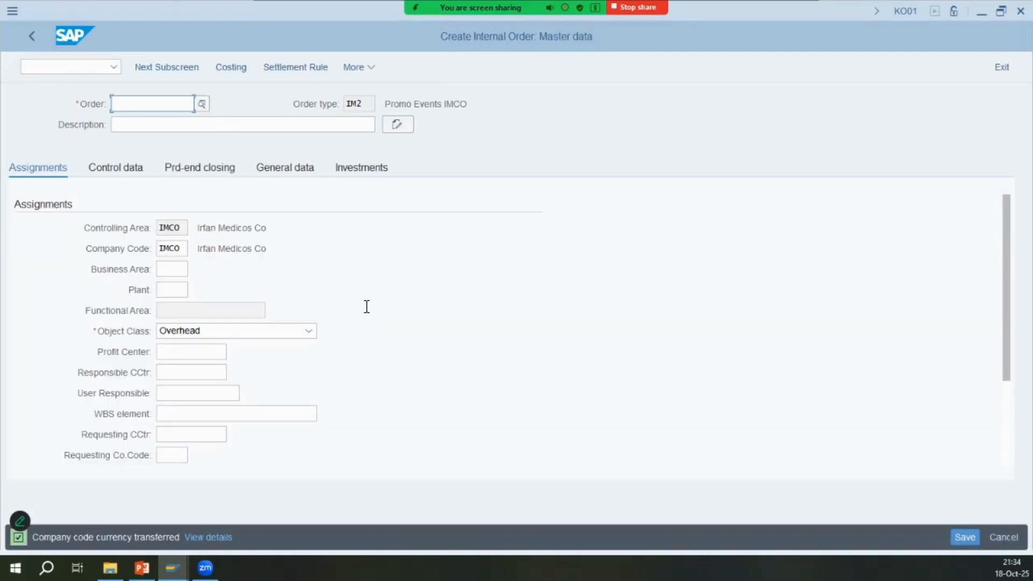
Copy the order prefix EXHST_ from the notes and enter EXHST_IMCO as the order
key(alt+Tab)
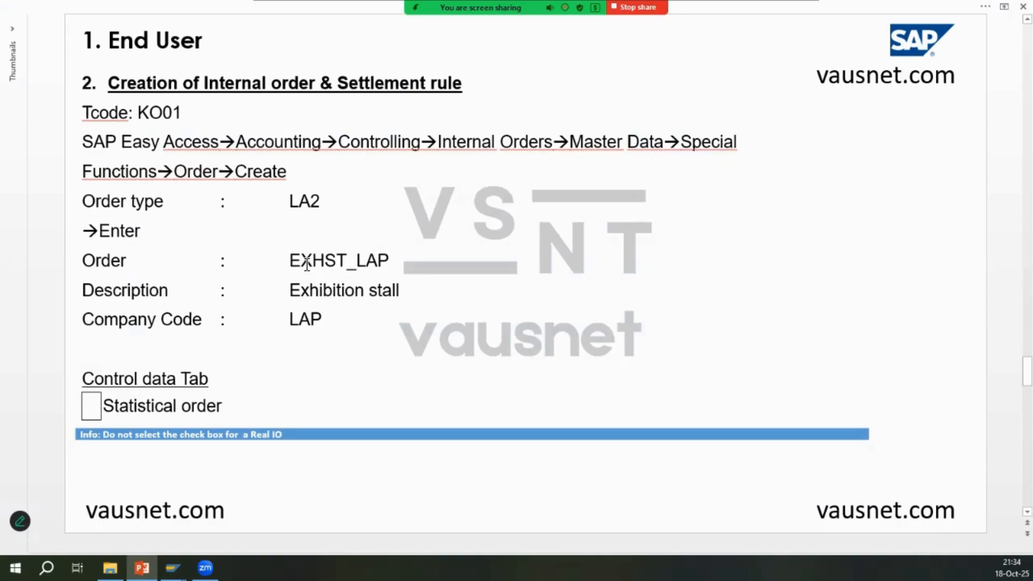
drag(293, 261, 358, 267)
key(ctrl+c)
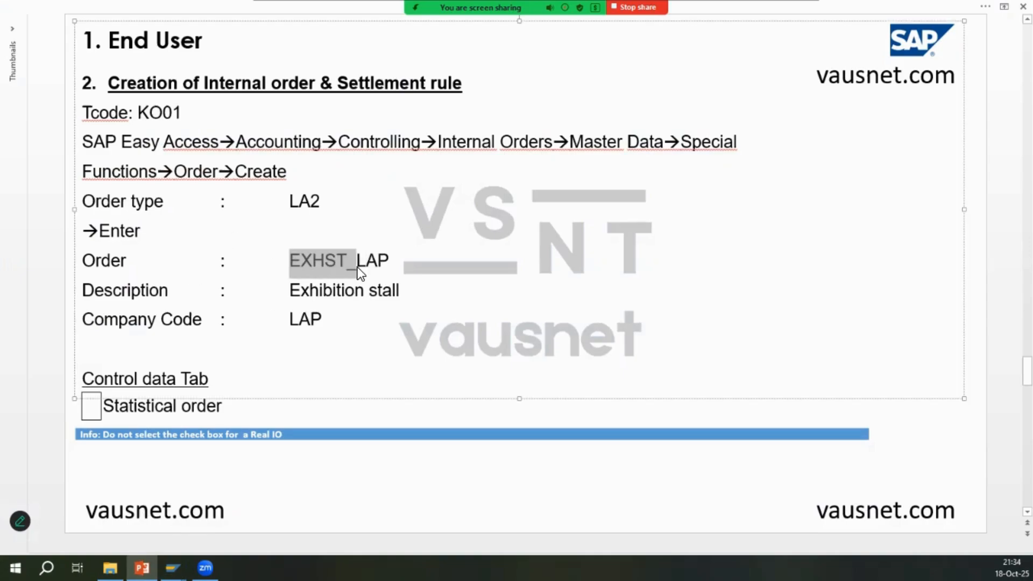
key(alt+Tab)
key(ctrl+v)
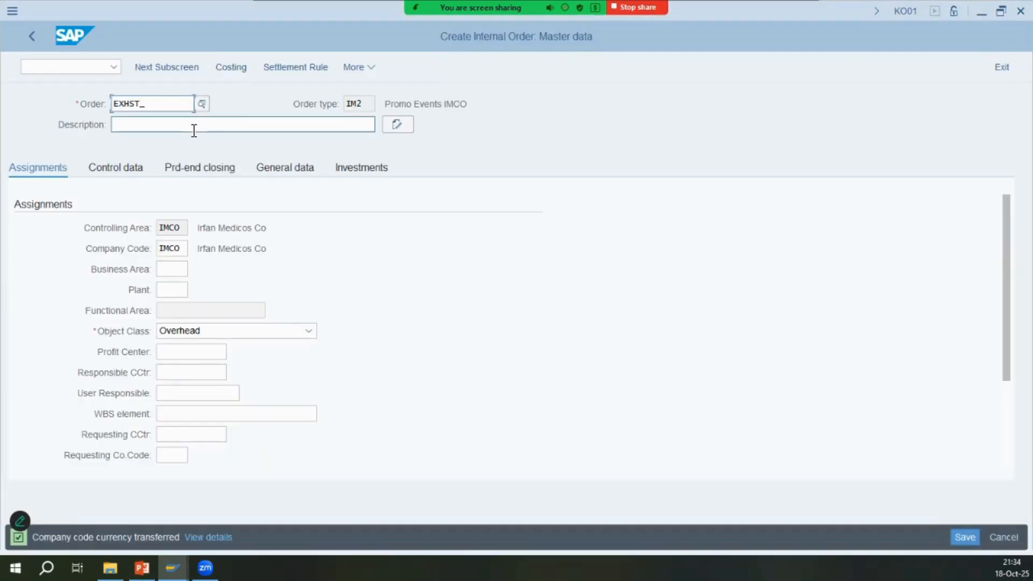
text(lap)
Copy the description from the notes and describe the order as Exhibition stall
key(alt+Tab)
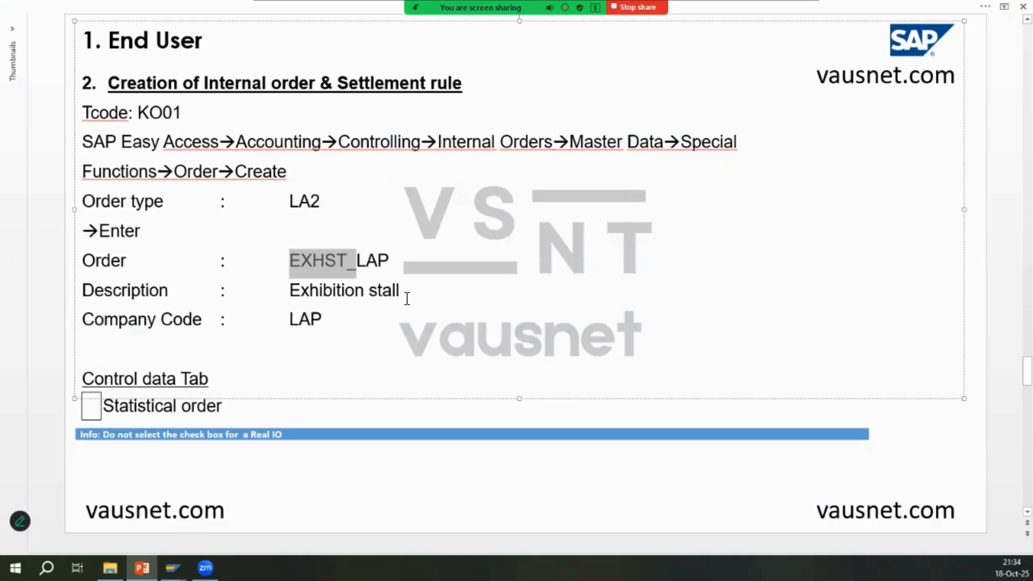
drag(407, 299, 304, 293)
key(ctrl+c)
key(alt+Tab)
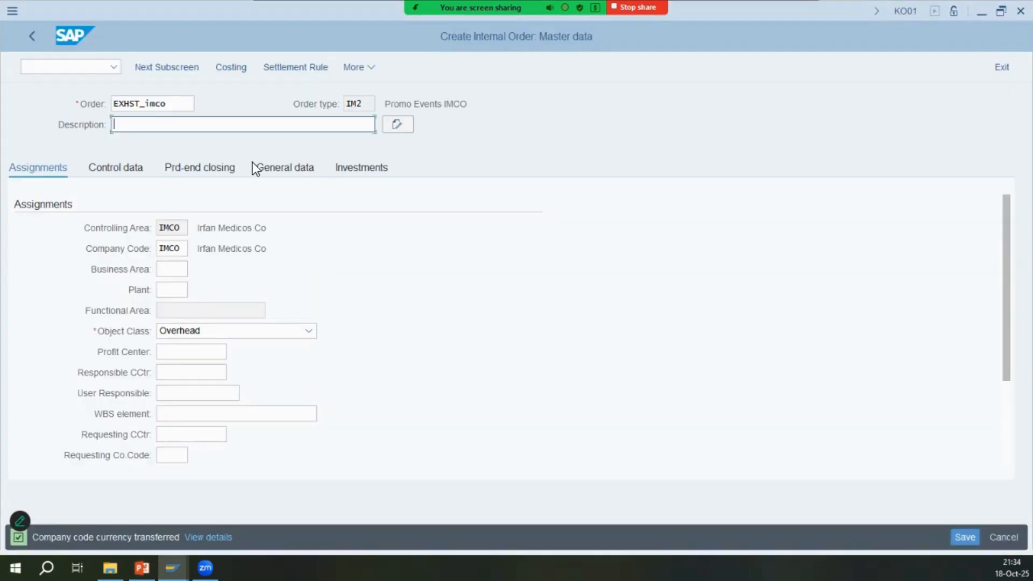
key(ctrl+v)
key(alt+Tab)
key(alt+Tab)
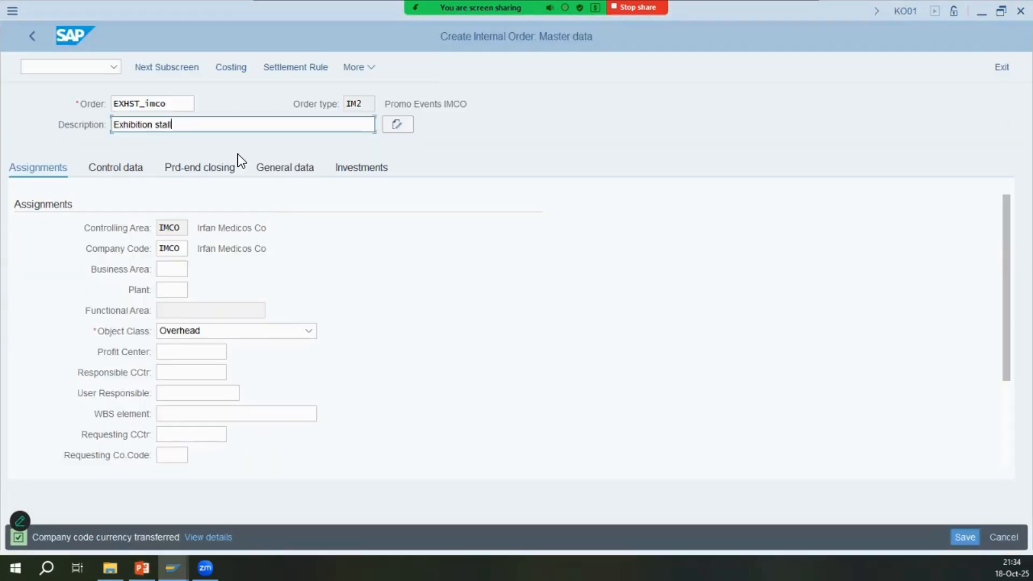
Check the order's company code assignment and its control data, including the Statistical order option, against the notes
click(177, 248)
key(alt+Tab)
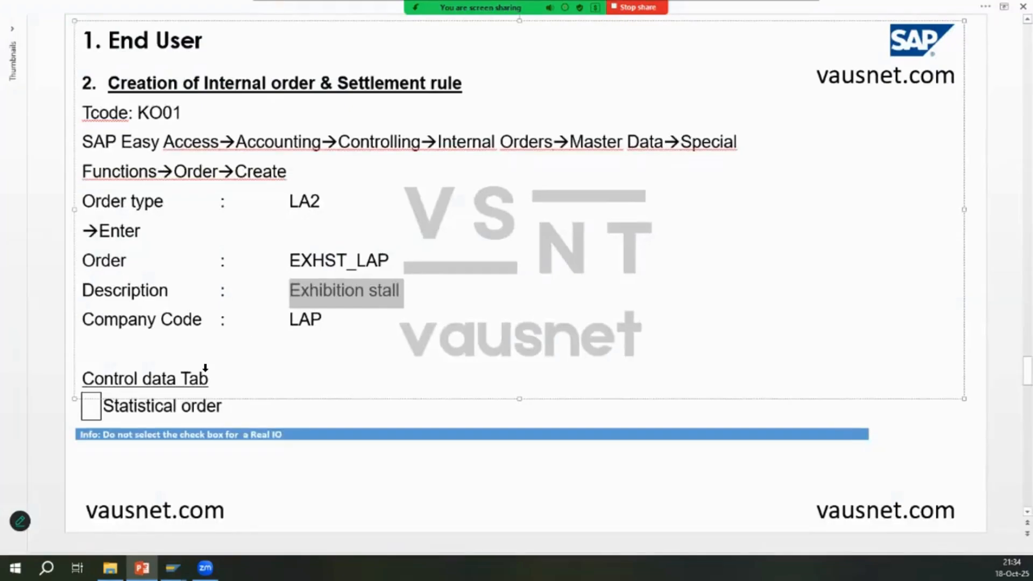
key(alt+Tab)
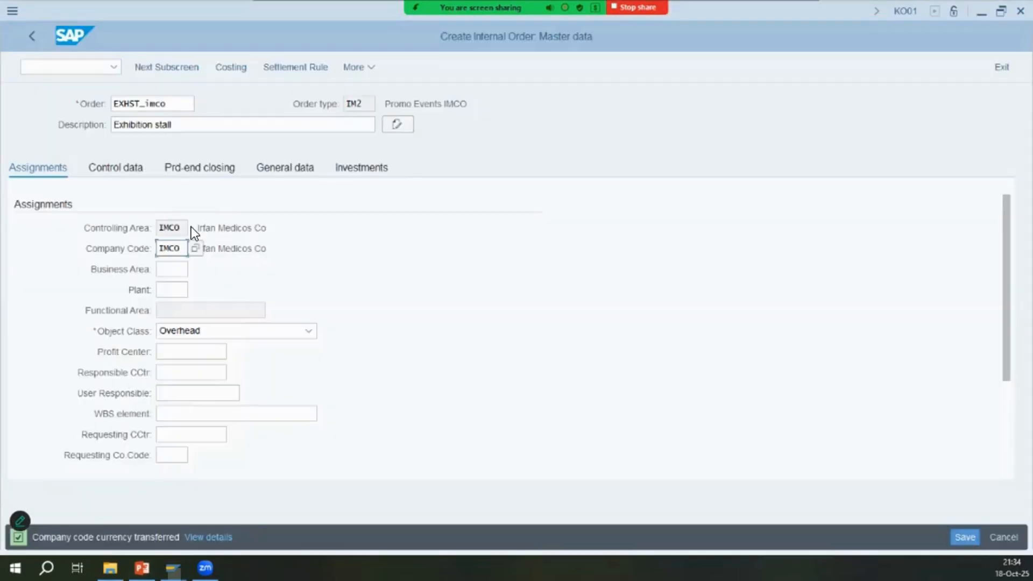
scroll(213, 390, down, 4)
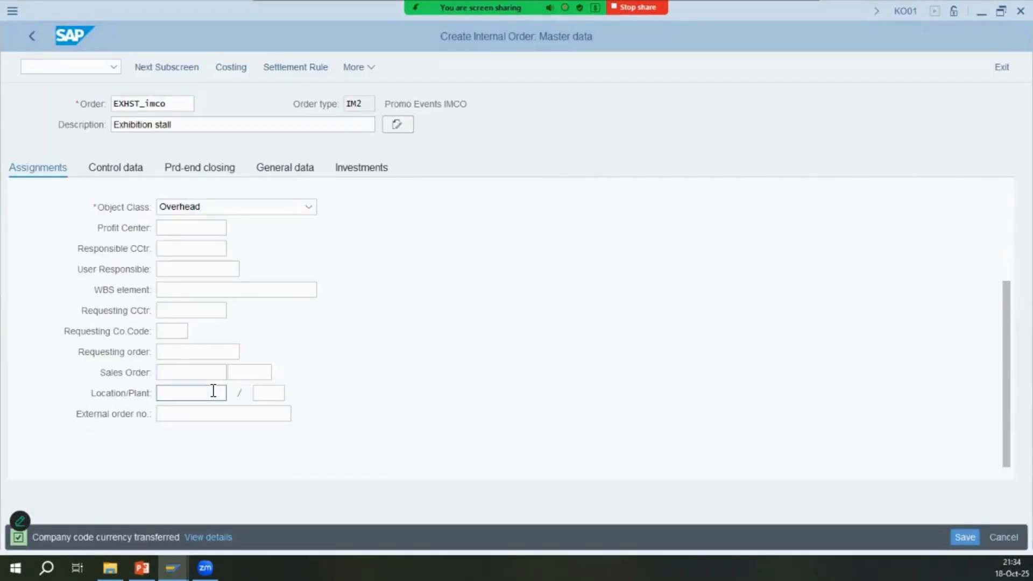
scroll(167, 270, up, 4)
click(140, 388)
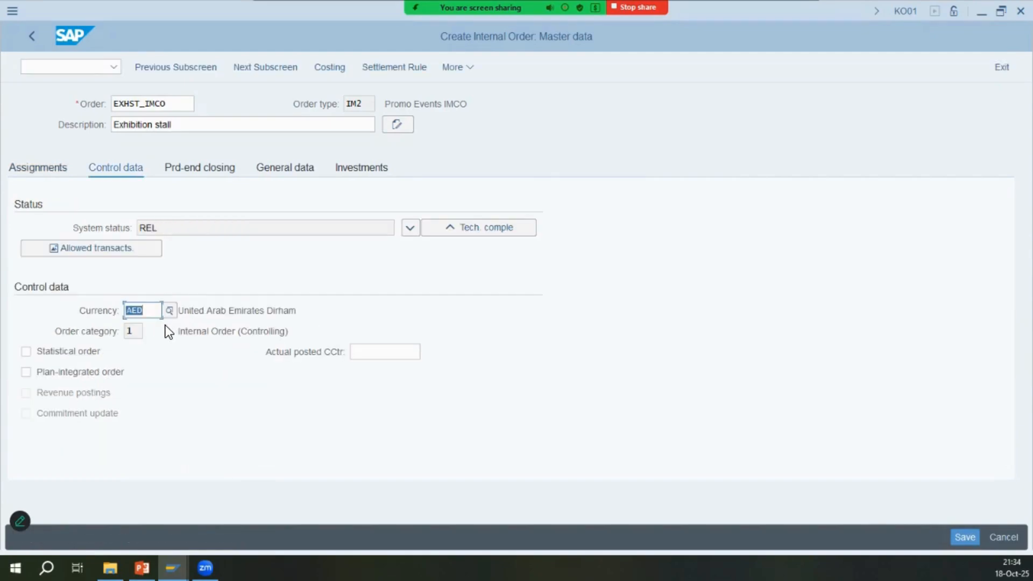
key(alt+Tab)
key(alt+Tab)
key(alt+Tab)
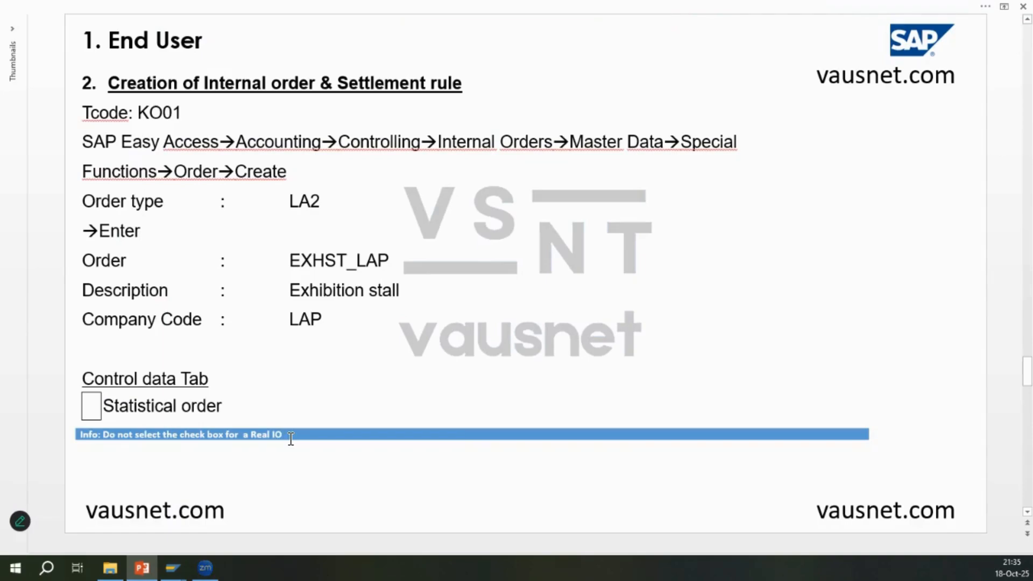
Look up the settlement rule instructions in the notes and open the order's settlement rule
scroll(308, 445, down, 1)
scroll(309, 445, down, 1)
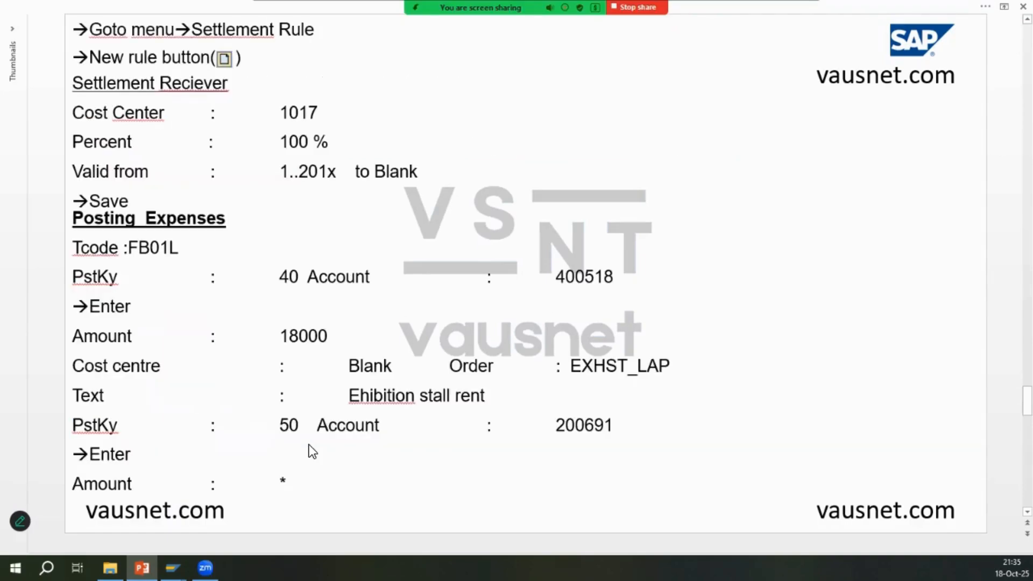
key(alt+Tab)
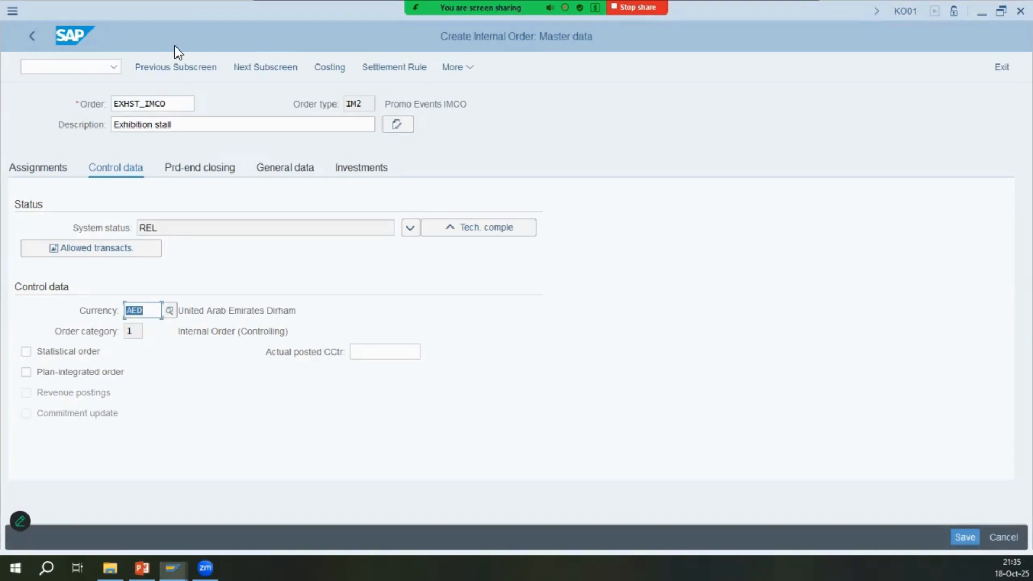
click(402, 70)
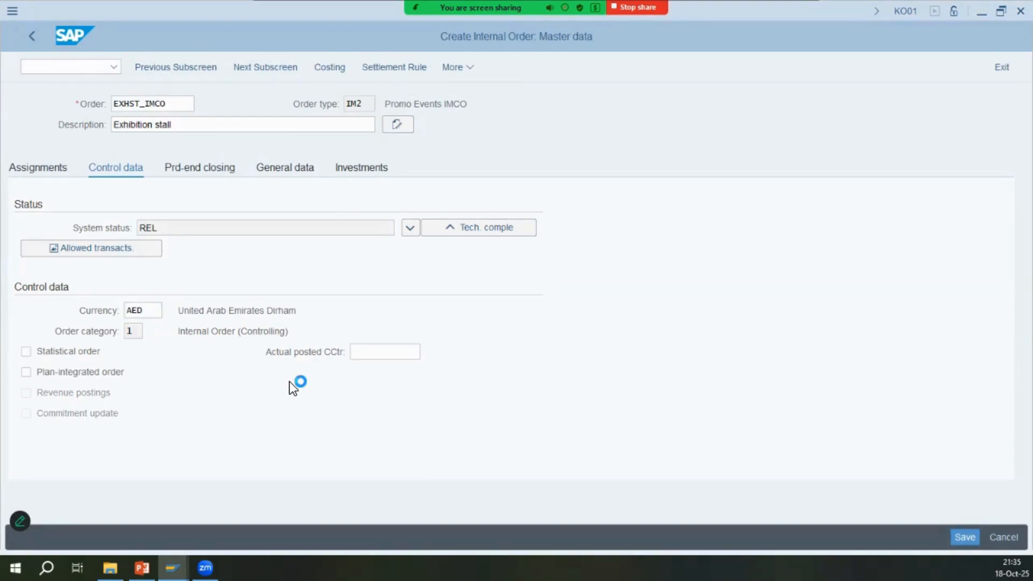
key(alt+Tab)
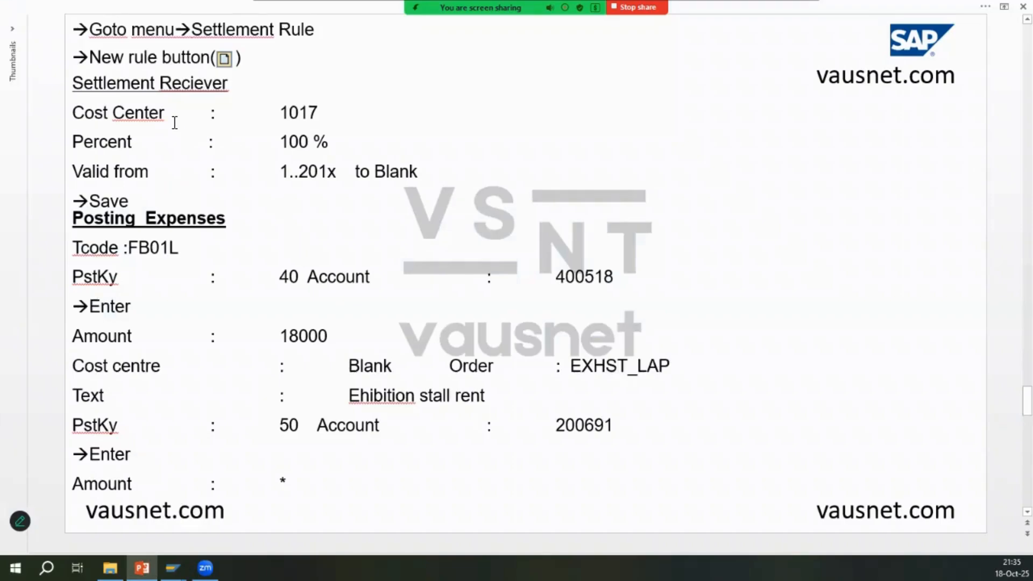
key(alt+Tab)
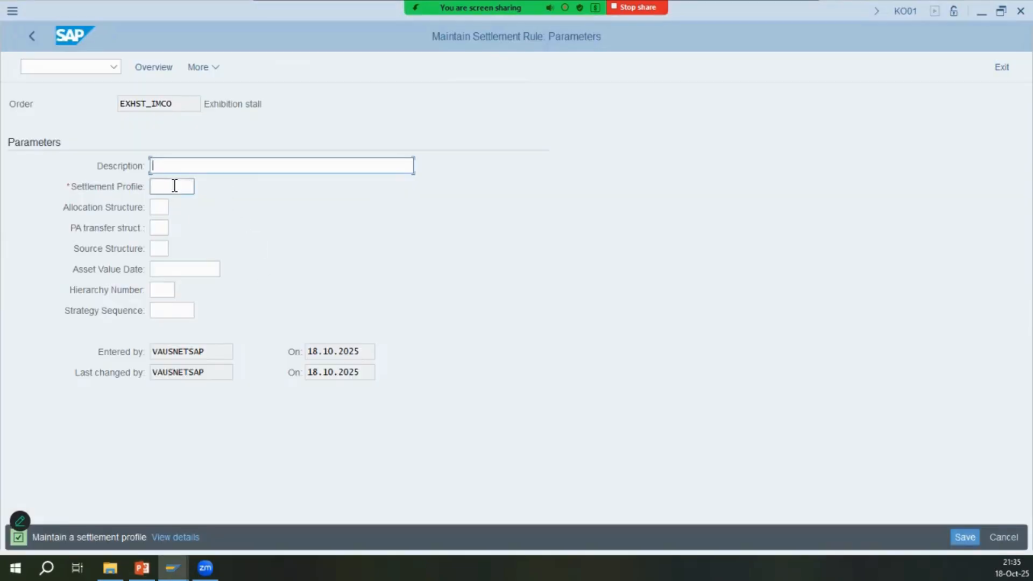
Set the settlement profile to IMCO (IO->CC) in the settlement rule parameters
click(175, 185)
key(alt+Tab)
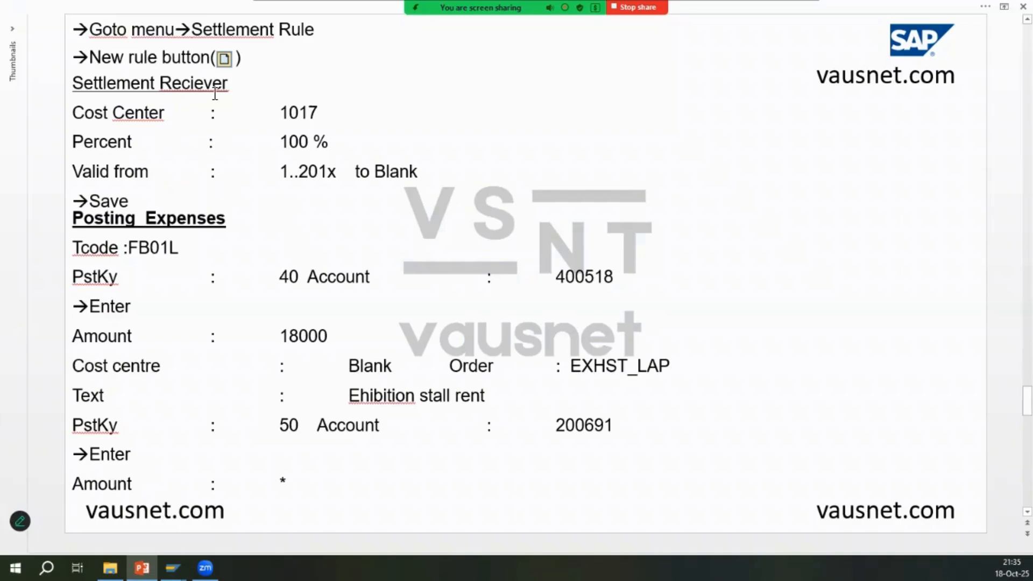
key(alt+Tab)
click(240, 165)
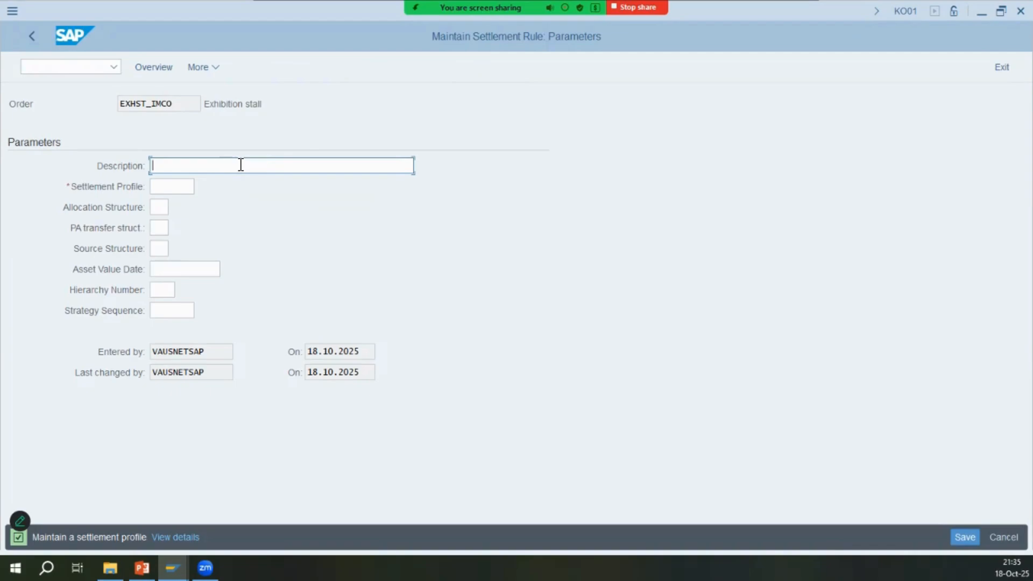
click(170, 187)
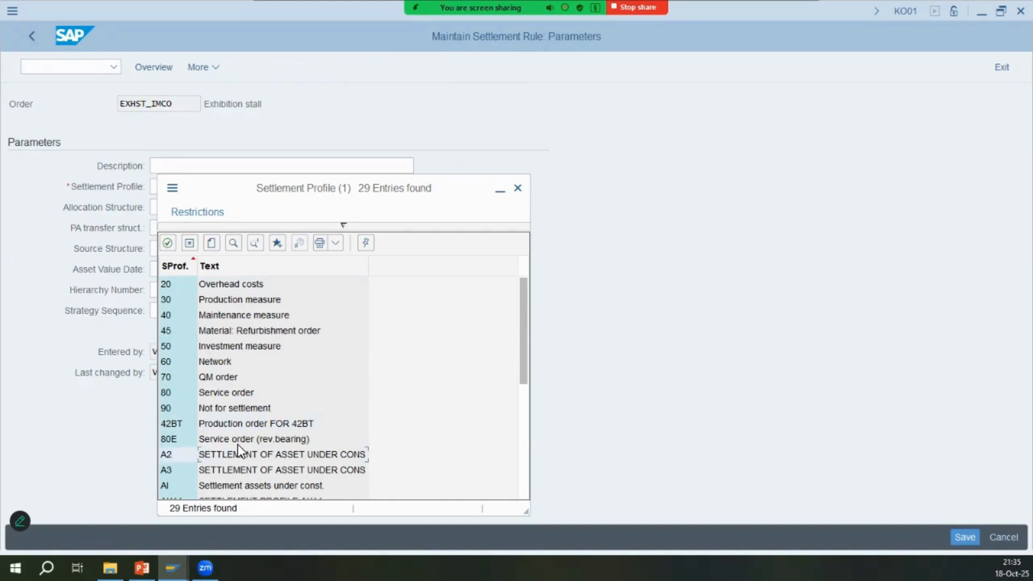
scroll(280, 420, down, 1)
scroll(280, 420, down, 5)
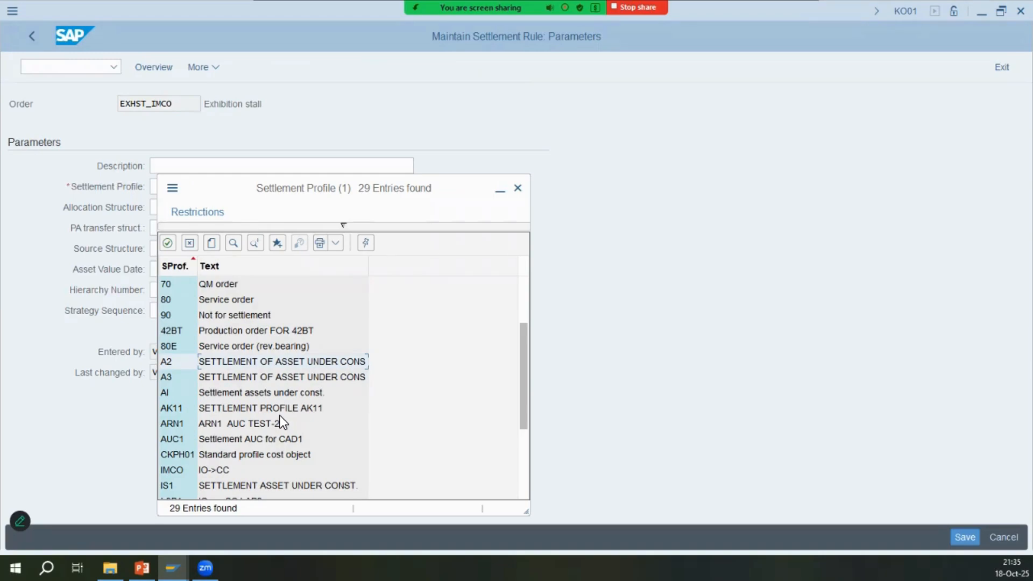
double_click(308, 452)
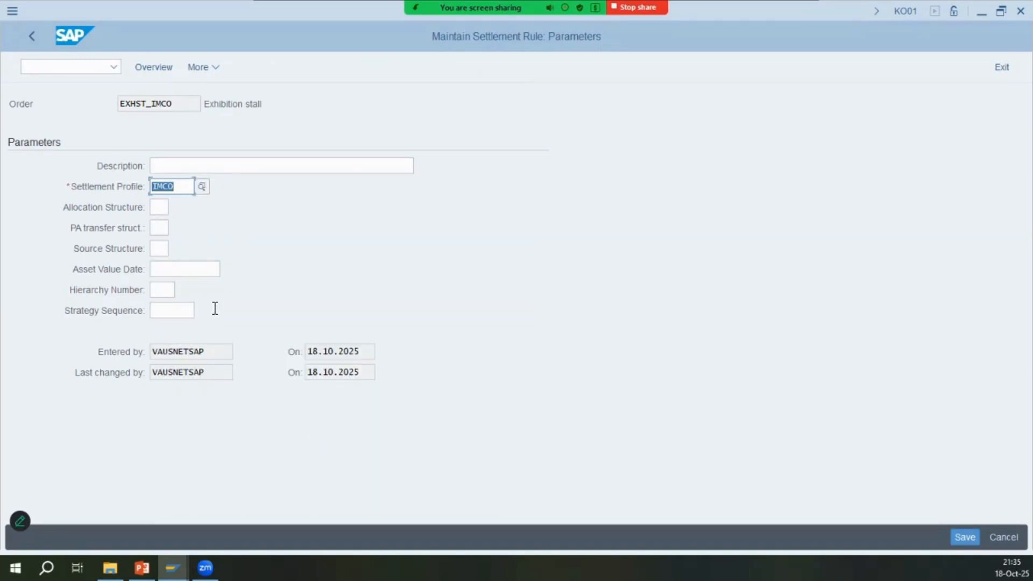
key(Return)
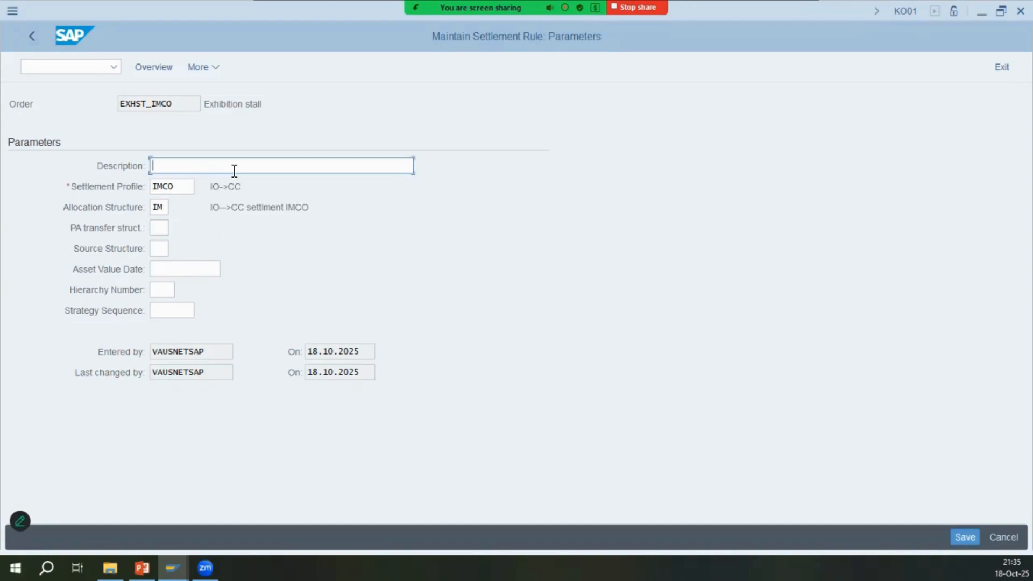
Consult the notes and enter IO->CC as the description of the settlement rule
key(alt+Tab)
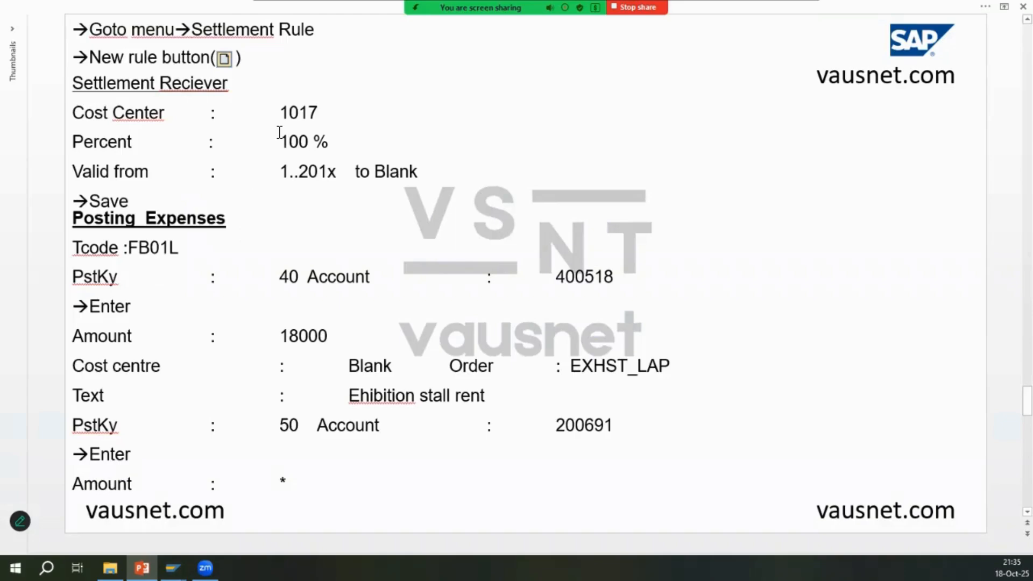
key(alt+Tab)
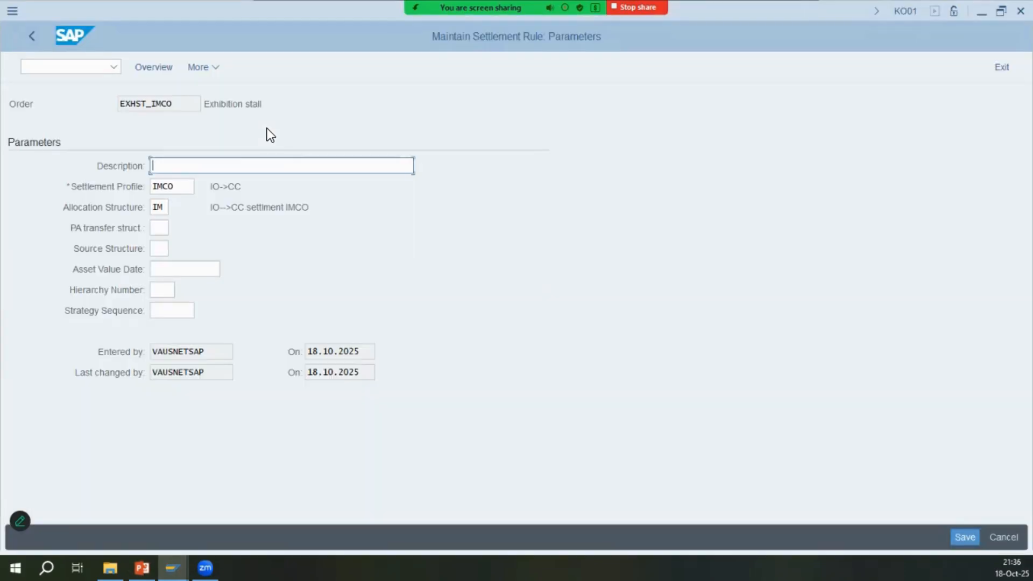
click(207, 267)
click(188, 162)
key(alt+Tab)
key(alt+Tab)
text(IO->CC)
key(Return)
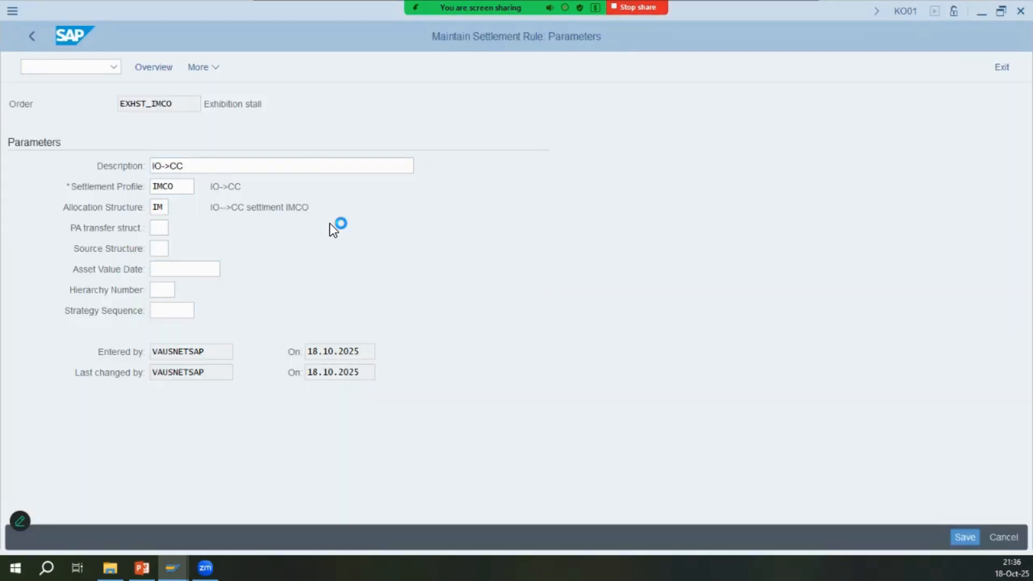
Try to save the settlement rule parameters, and open the distribution rules overview with the notes on the settlement receiver
click(965, 538)
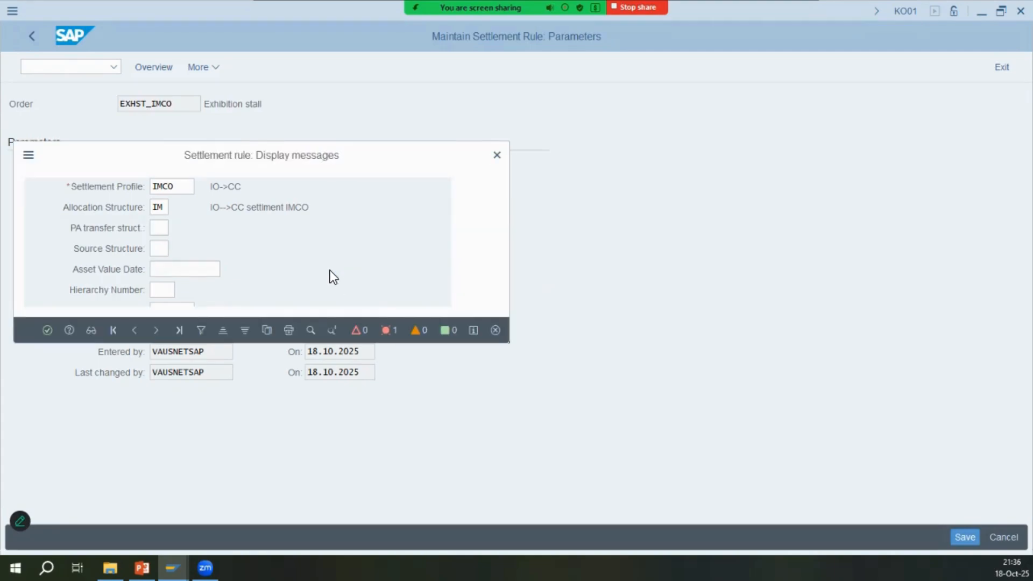
click(48, 330)
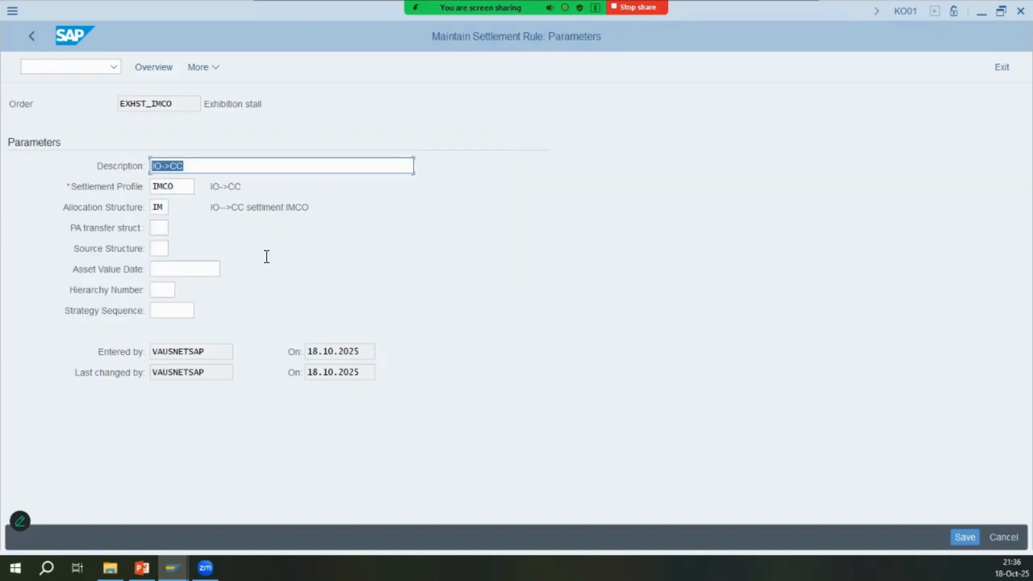
click(156, 66)
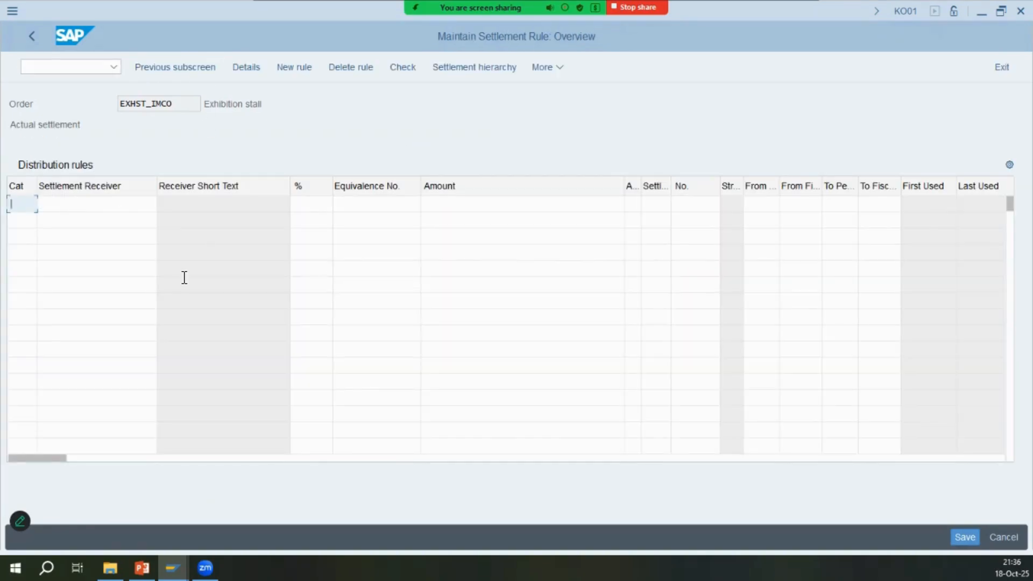
key(alt+Tab)
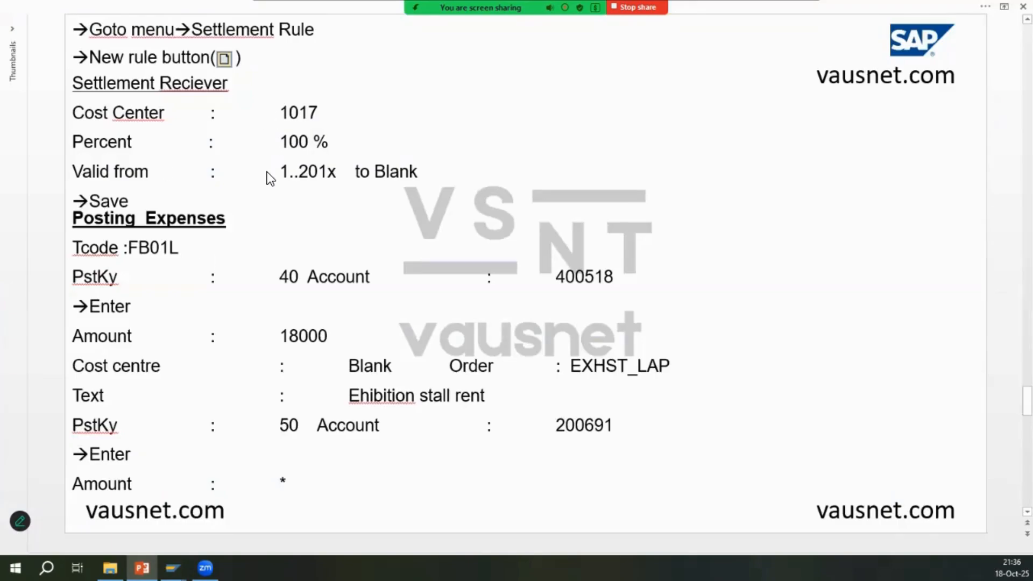
Return to SAP and set the category of the first distribution rule to CTR (cost center)
key(alt+Tab)
text(C)
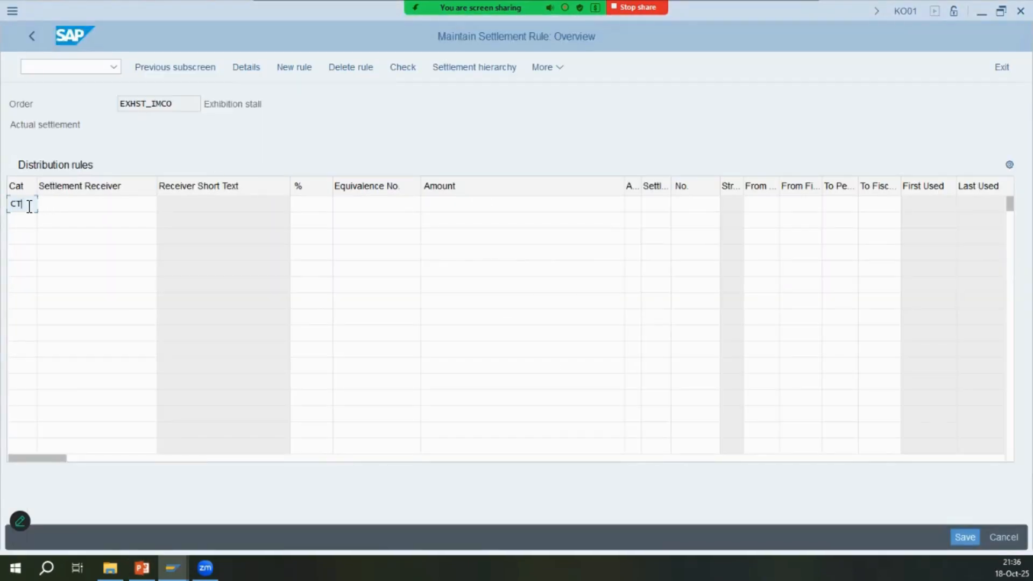
text(T)
key(Return)
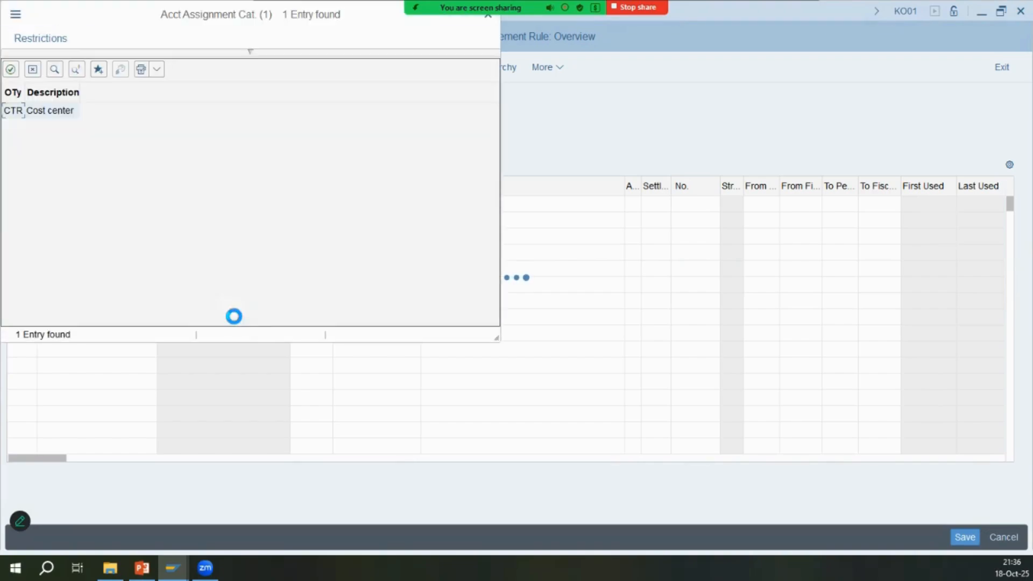
double_click(52, 111)
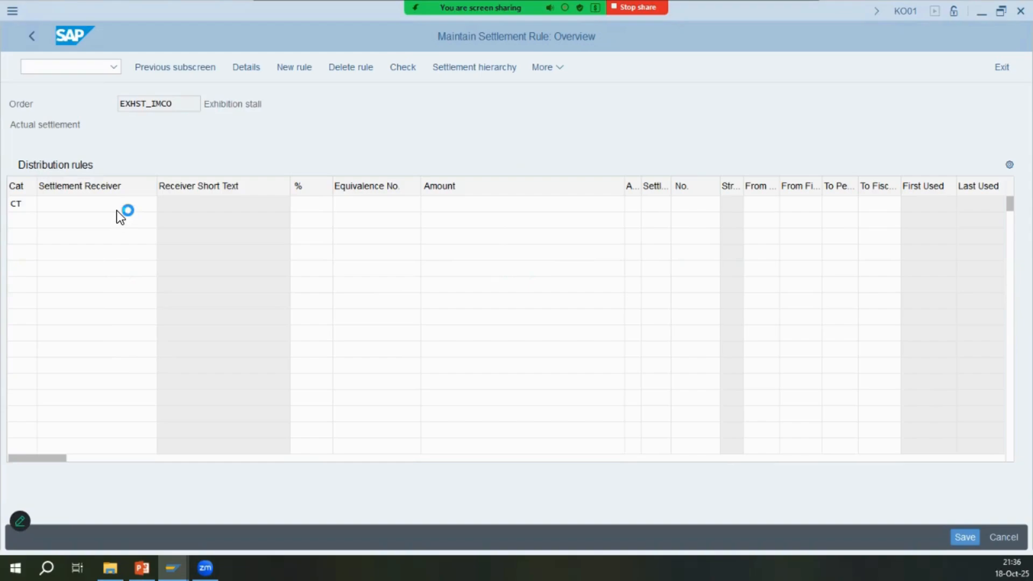
Enter 1017 as the settlement receiver and 100 percent as its share, consulting the notes for the values
click(122, 205)
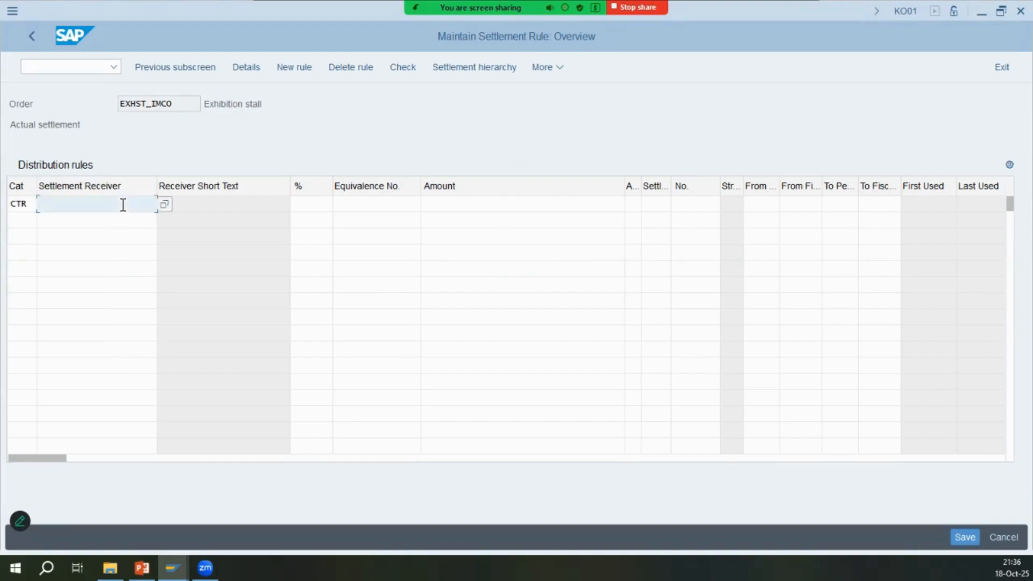
text(1017)
key(Tab)
key(alt+Tab)
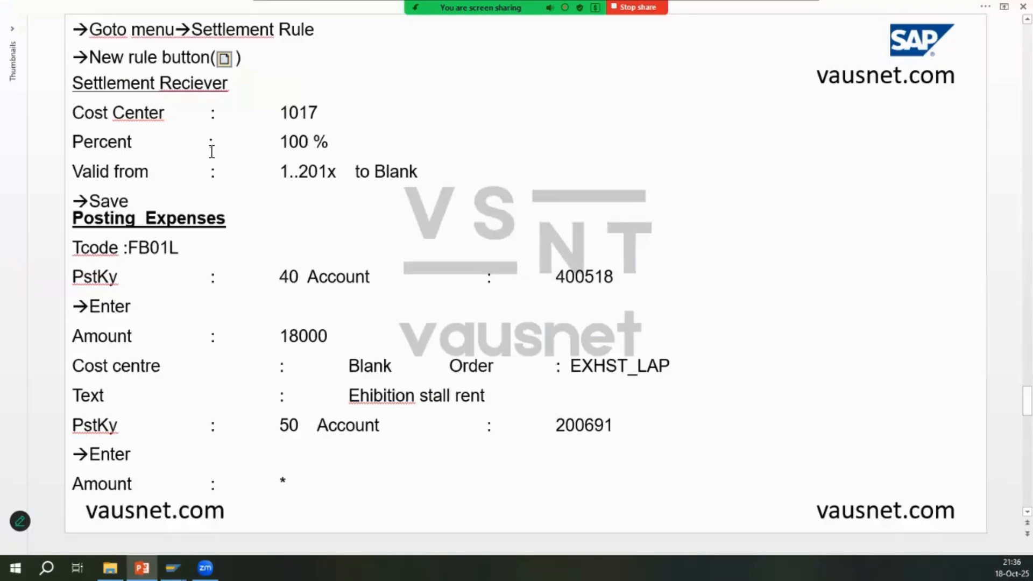
key(alt+Tab)
text(1)
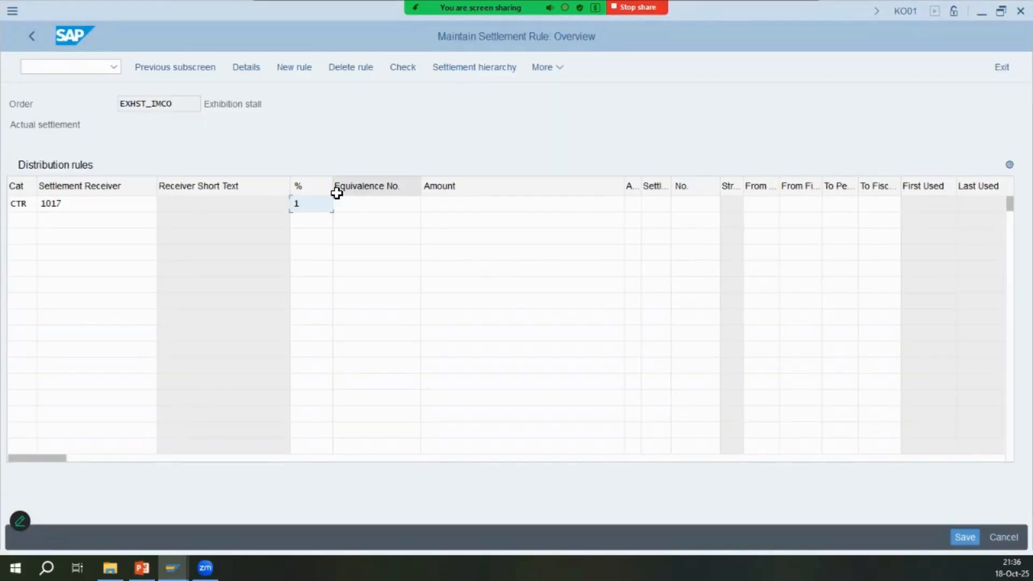
text(00)
key(Tab)
key(alt+Tab)
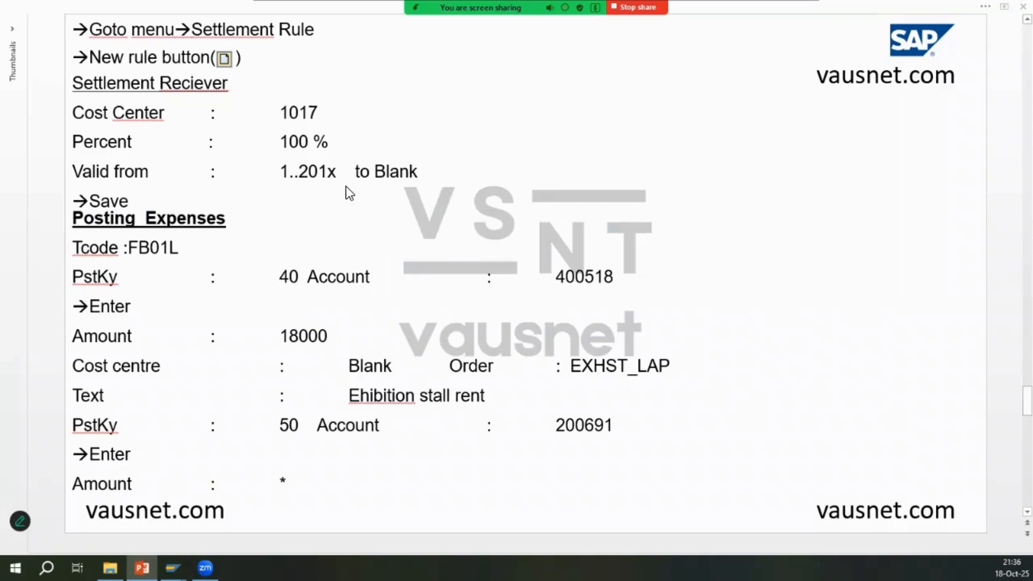
key(alt+Tab)
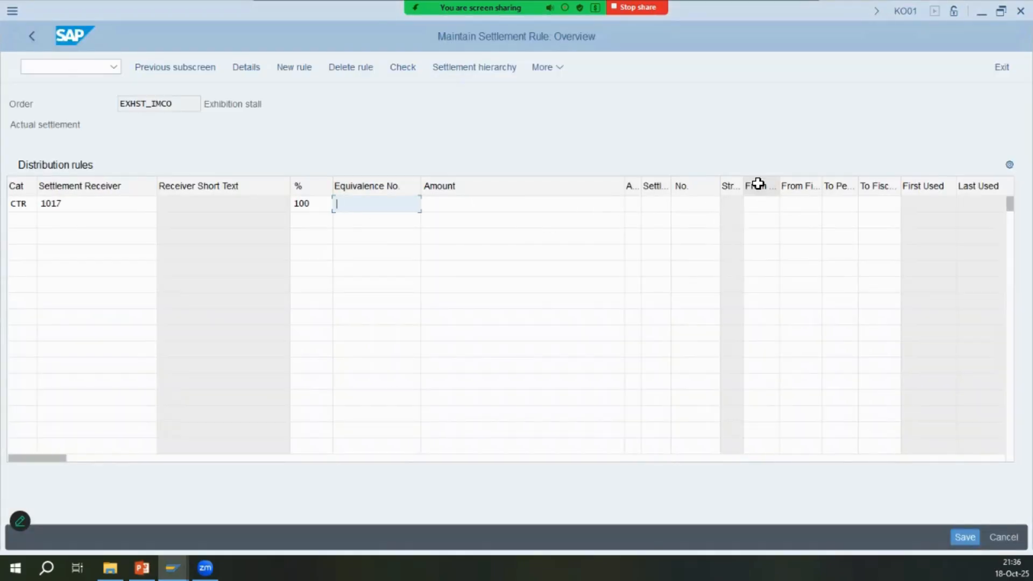
Set the start of the distribution rule's validity to period 01 of fiscal year 2025
click(770, 207)
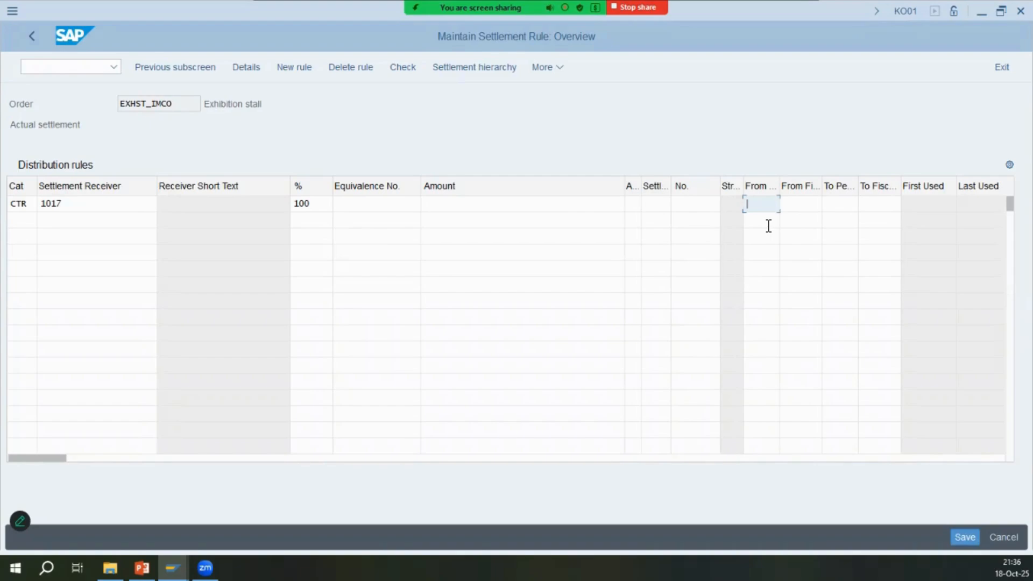
text(01.)
key(BackSpace)
key(BackSpace)
key(BackSpace)
key(Tab)
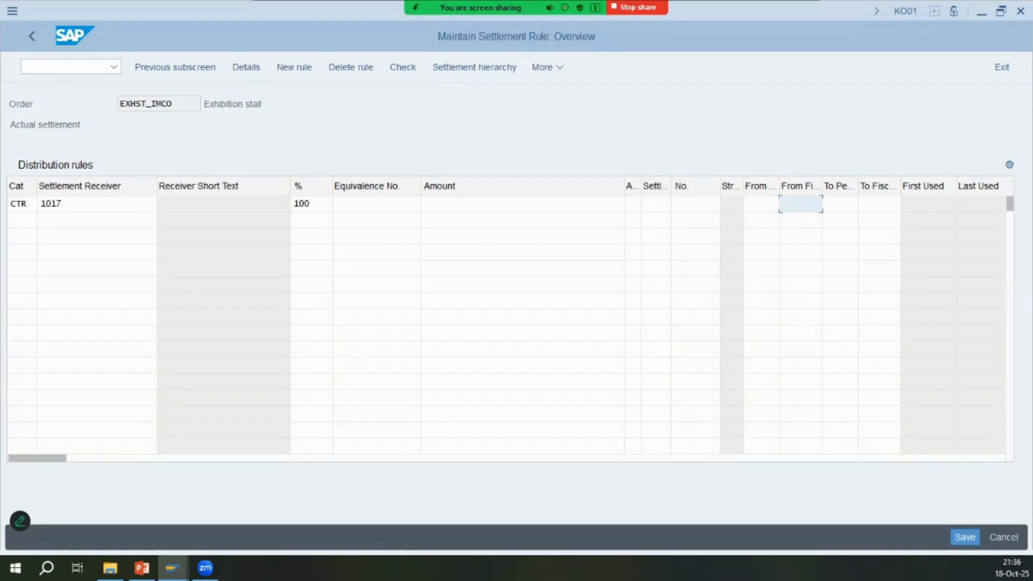
click(760, 208)
text(01)
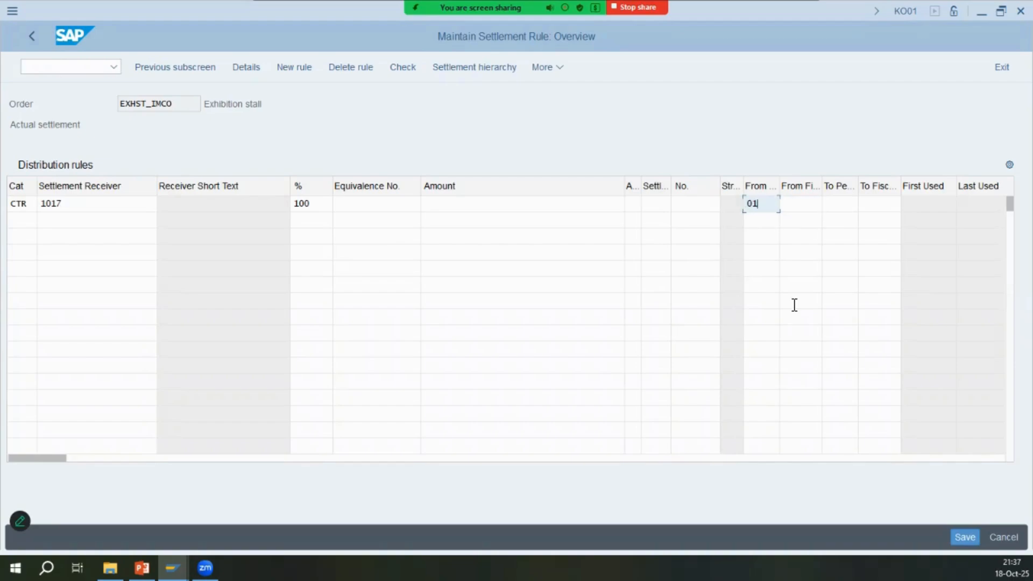
key(Tab)
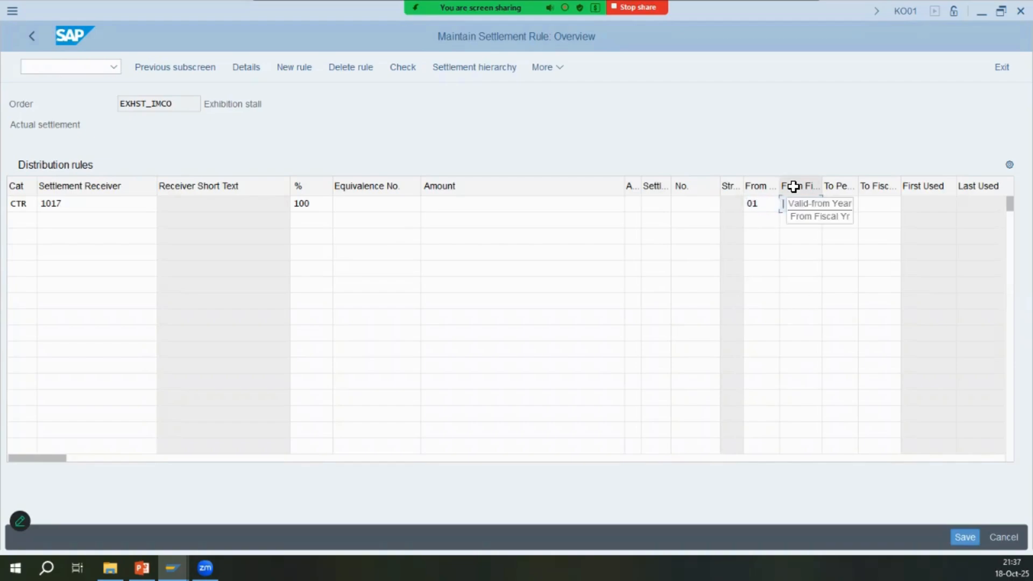
text(2025)
key(Tab)
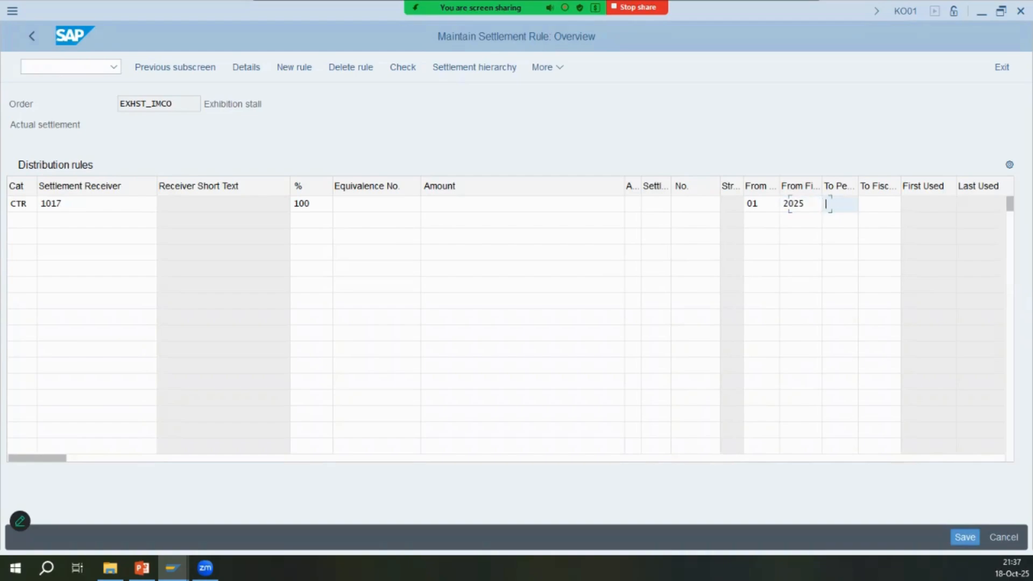
Set the end of the distribution rule's validity to period 12 of fiscal year 9999
text(12)
key(Tab)
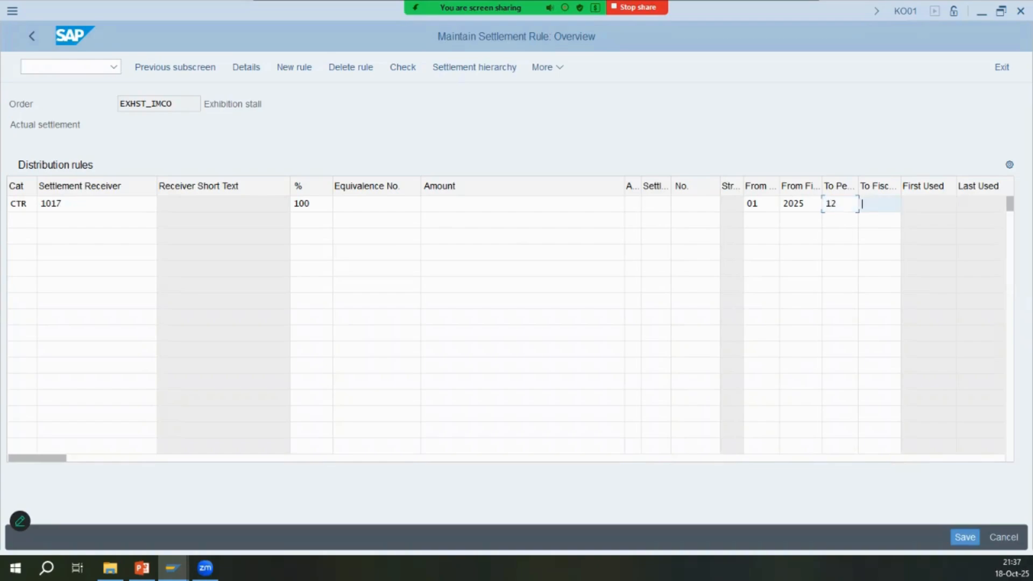
text(1999)
key(BackSpace)
key(BackSpace)
key(BackSpace)
key(BackSpace)
text(9999)
key(Return)
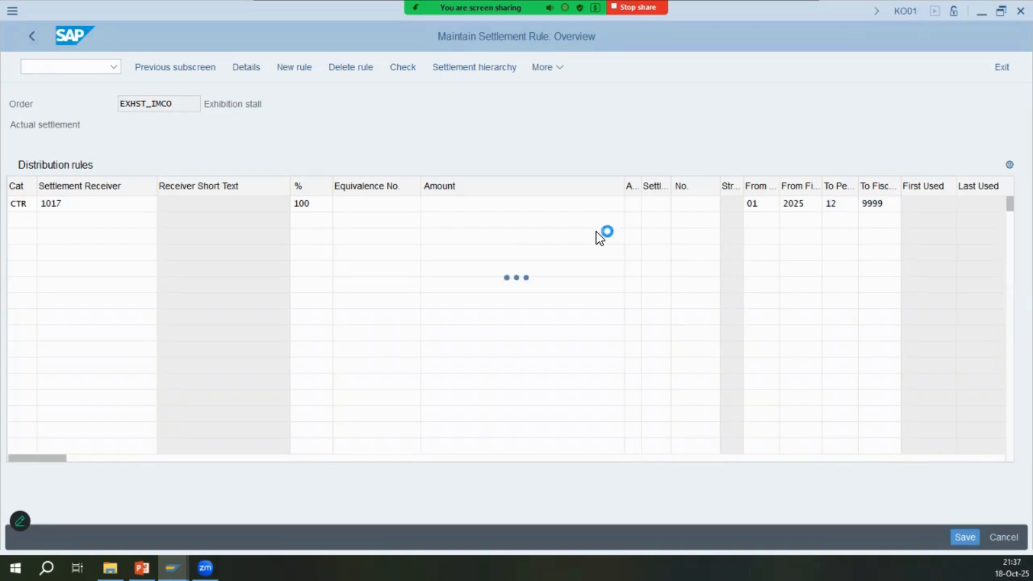
Consult the notes and try to save the settlement rule with its limited validity
key(alt+Tab)
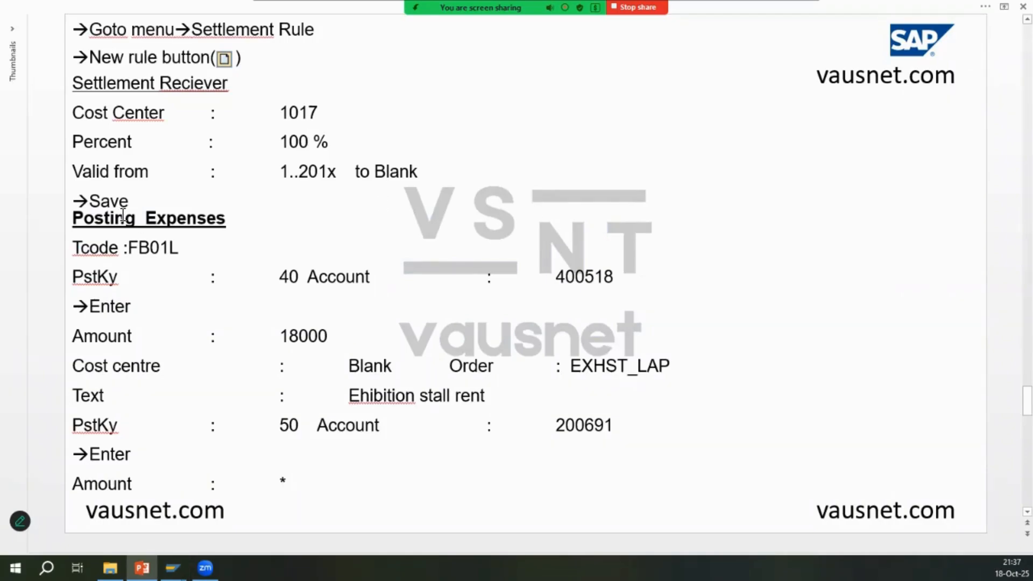
key(alt+Tab)
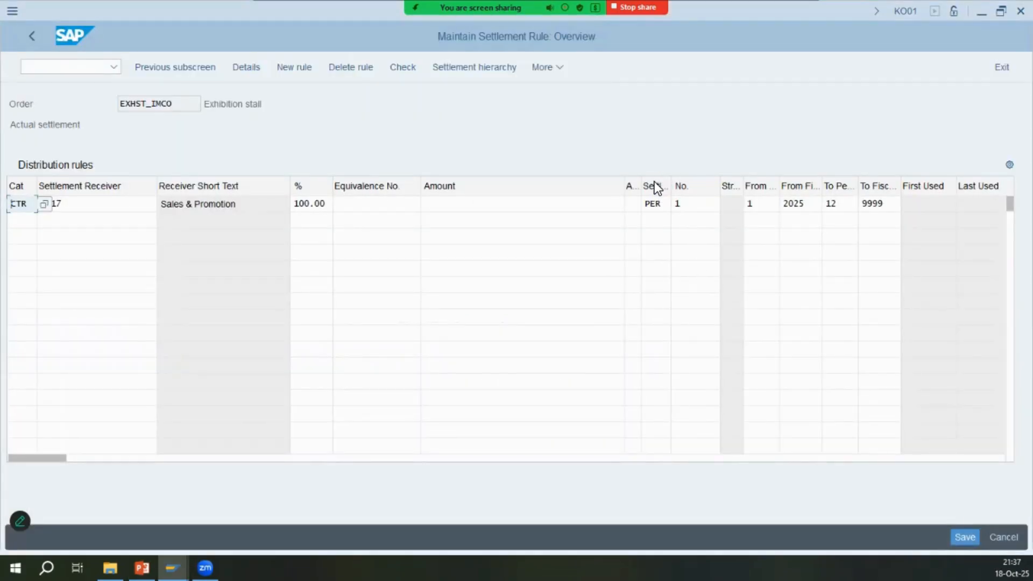
click(966, 537)
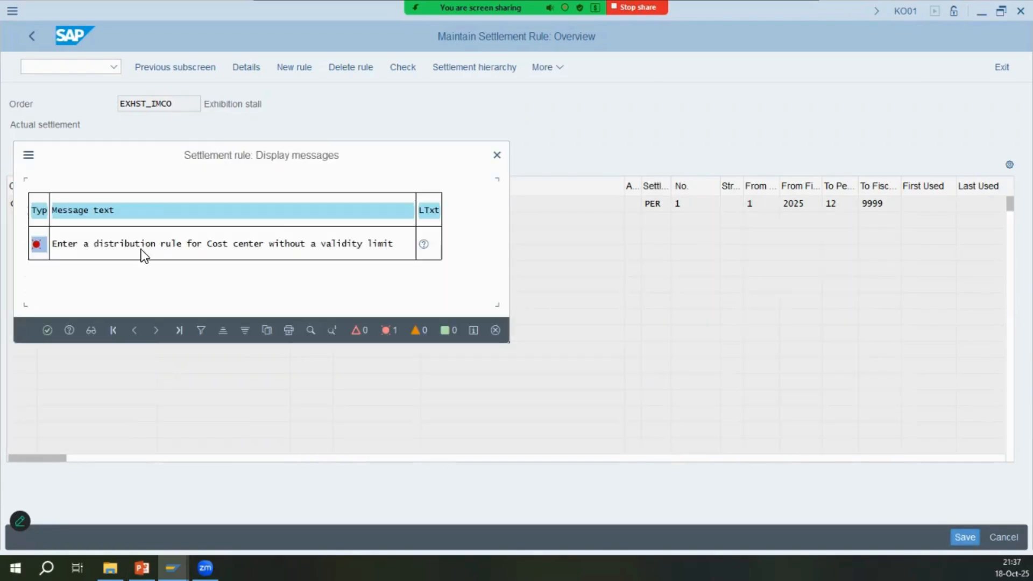
click(146, 247)
click(51, 331)
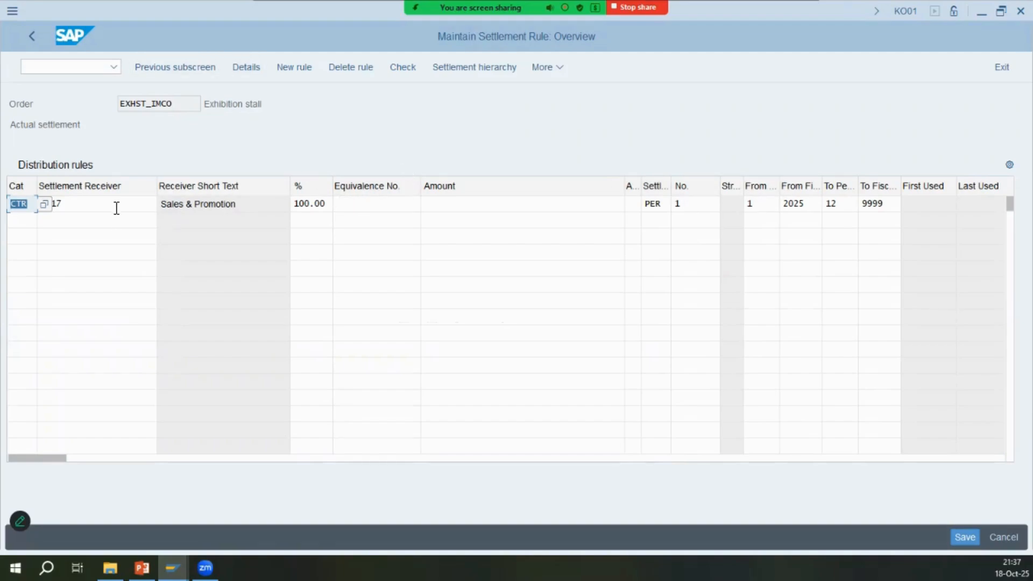
Open the details of the cost center distribution rule and clear its valid-from period and year
click(259, 66)
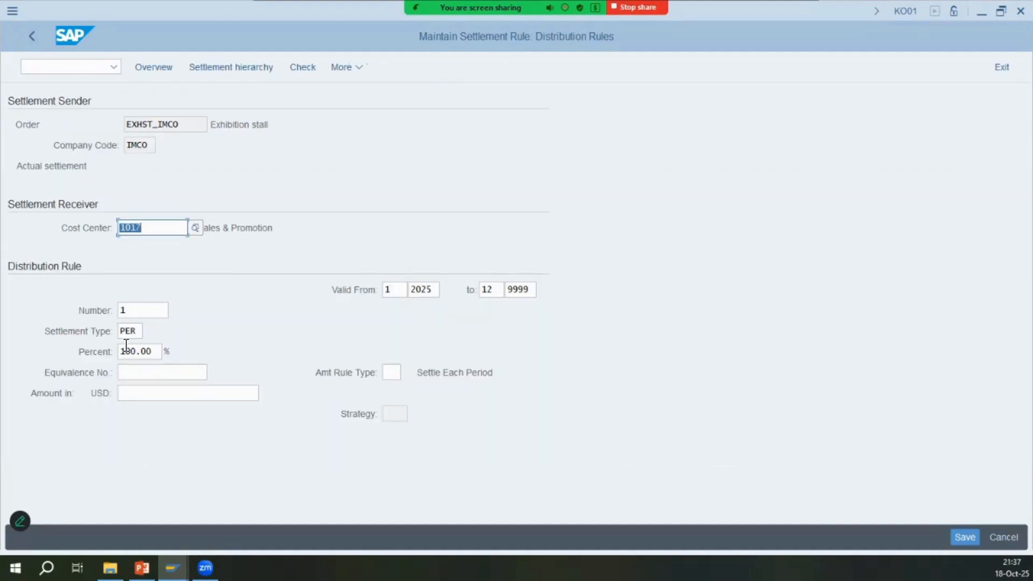
click(140, 351)
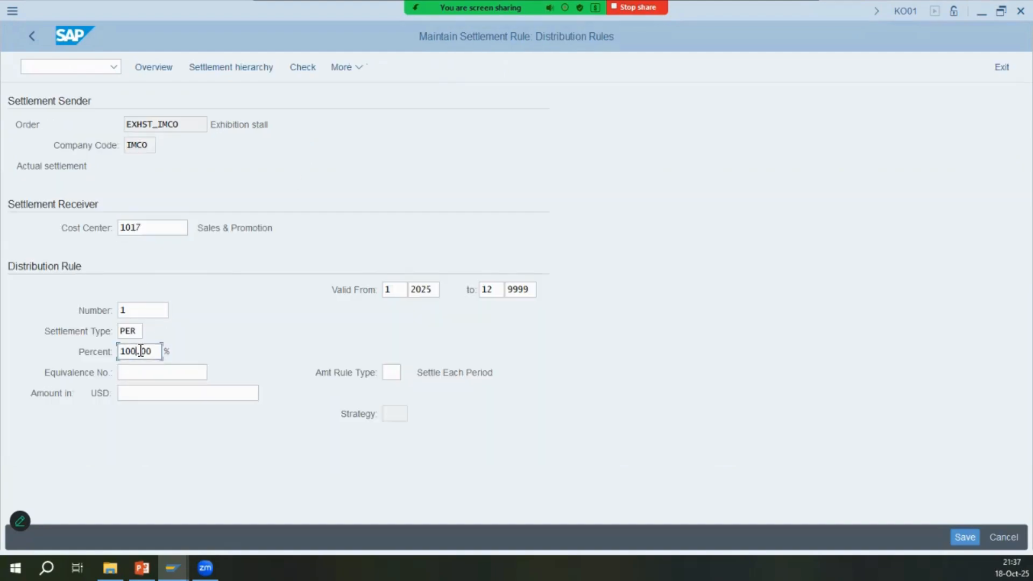
click(162, 228)
click(394, 374)
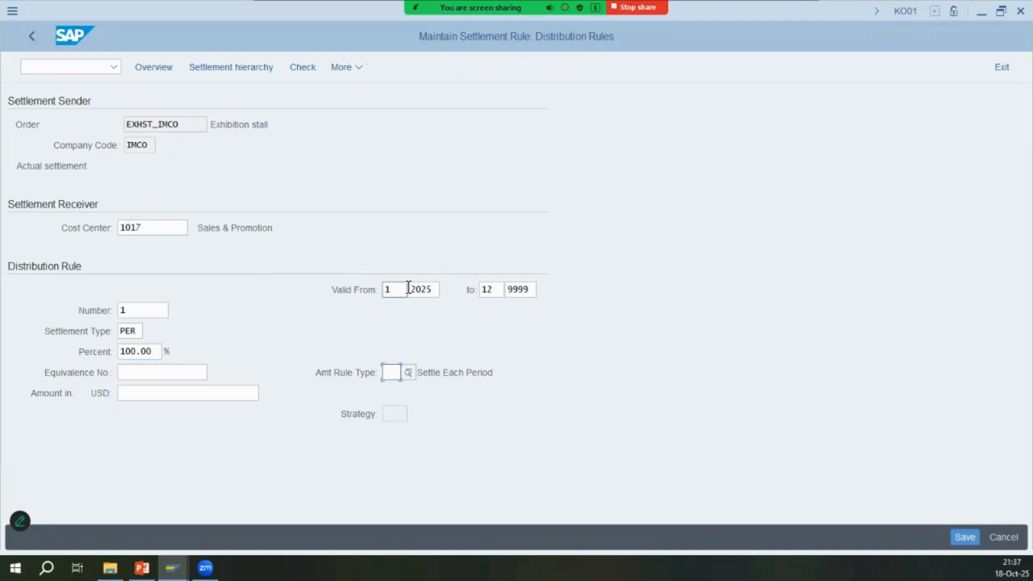
double_click(391, 289)
key(Delete)
key(Tab)
key(Delete)
key(Tab)
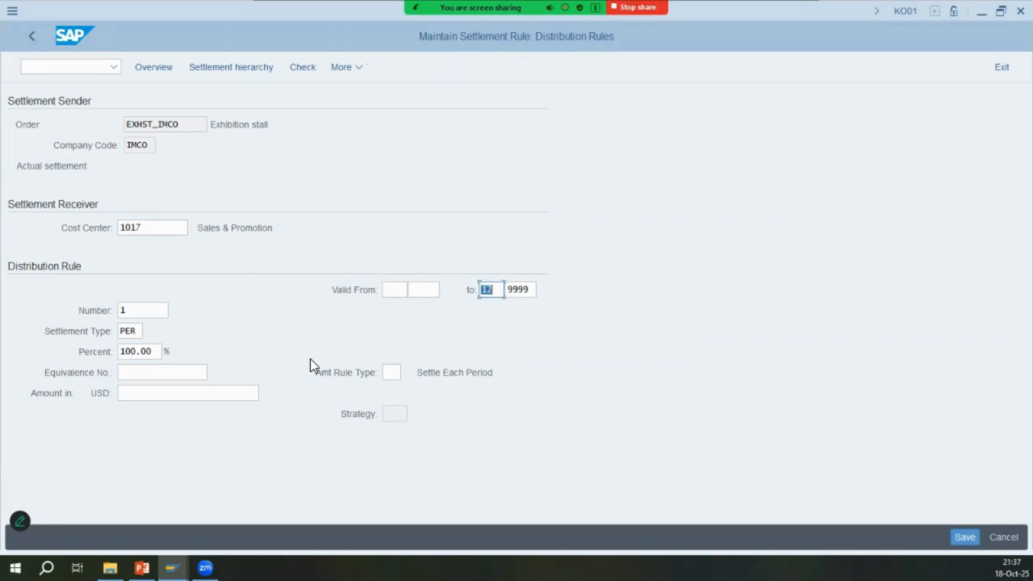
Clear the distribution rule's valid-to period and year, and save the internal order
key(Delete)
key(Tab)
key(Delete)
key(Tab)
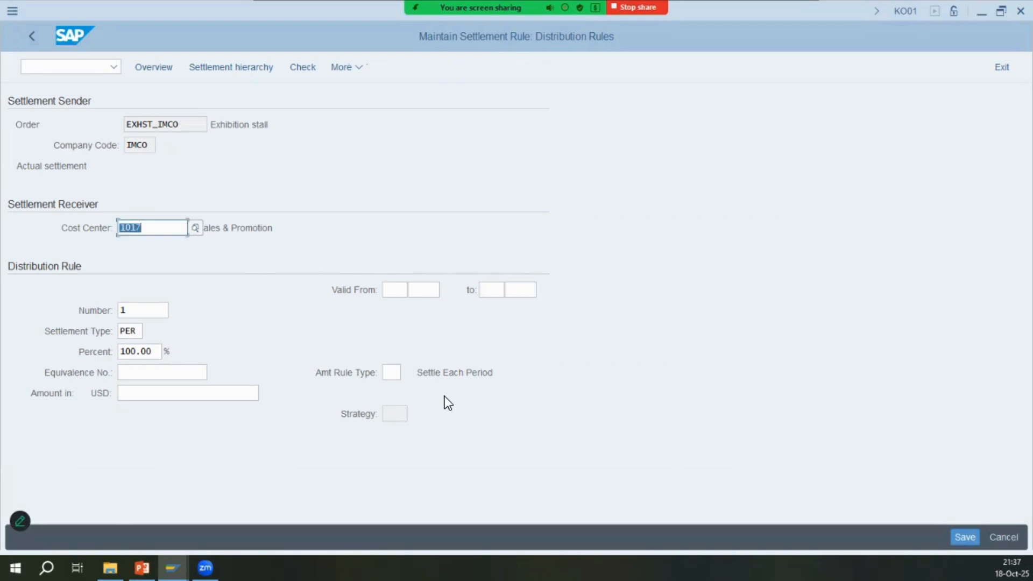
click(965, 537)
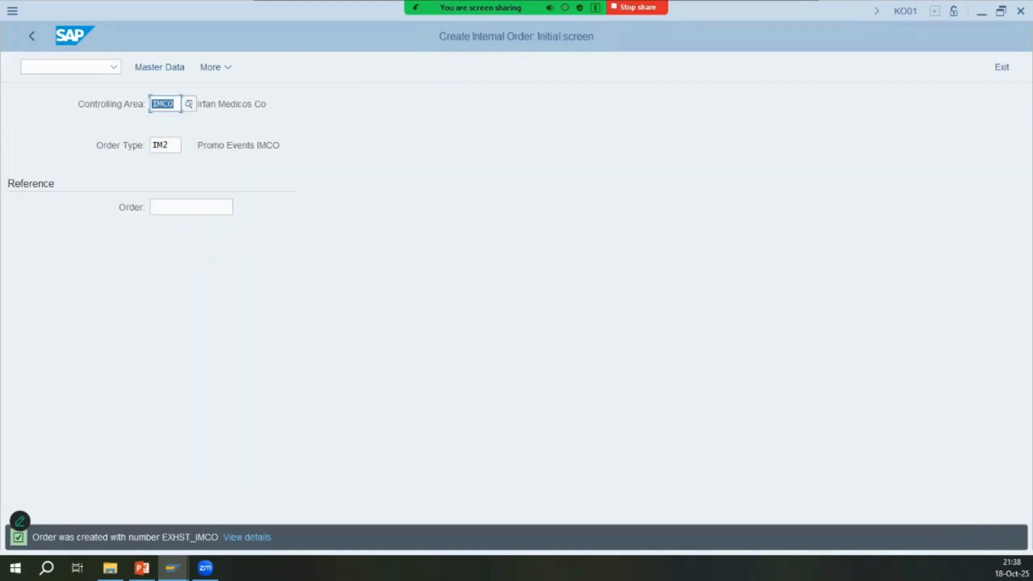
Look up the expense posting instructions in the notes and open transaction FB01L in SAP
key(alt+Tab)
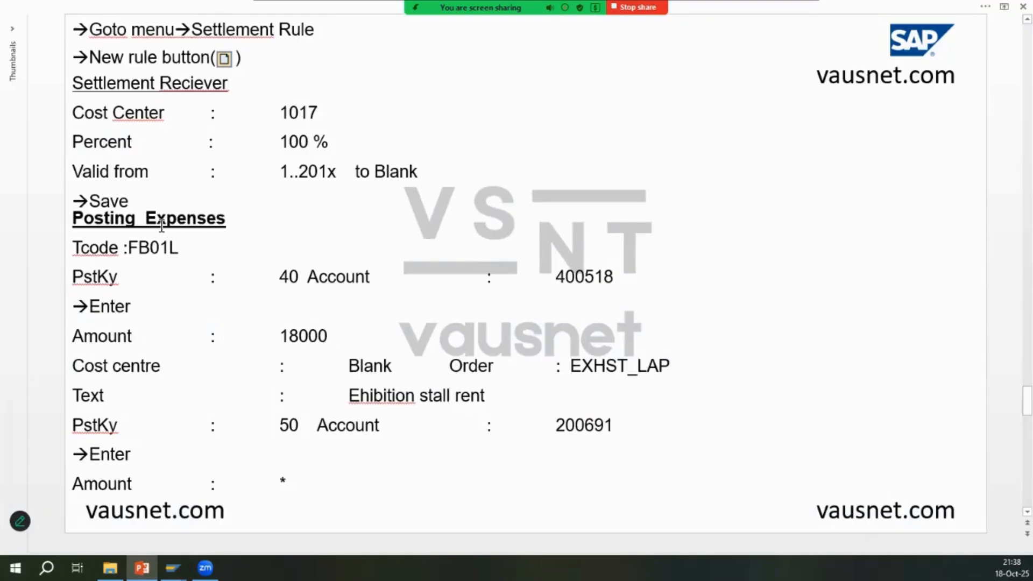
key(alt+Tab)
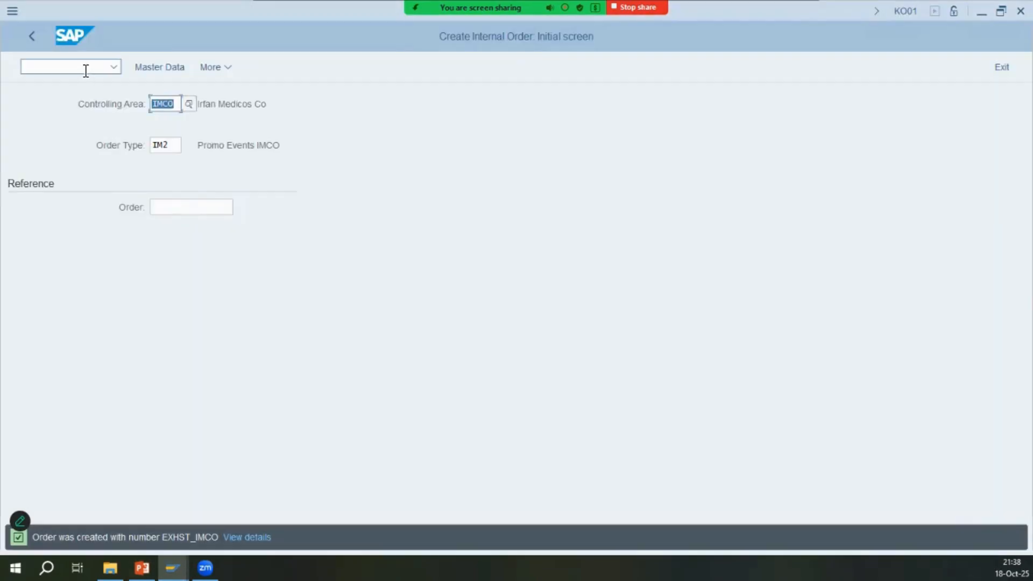
text(/NFB01L)
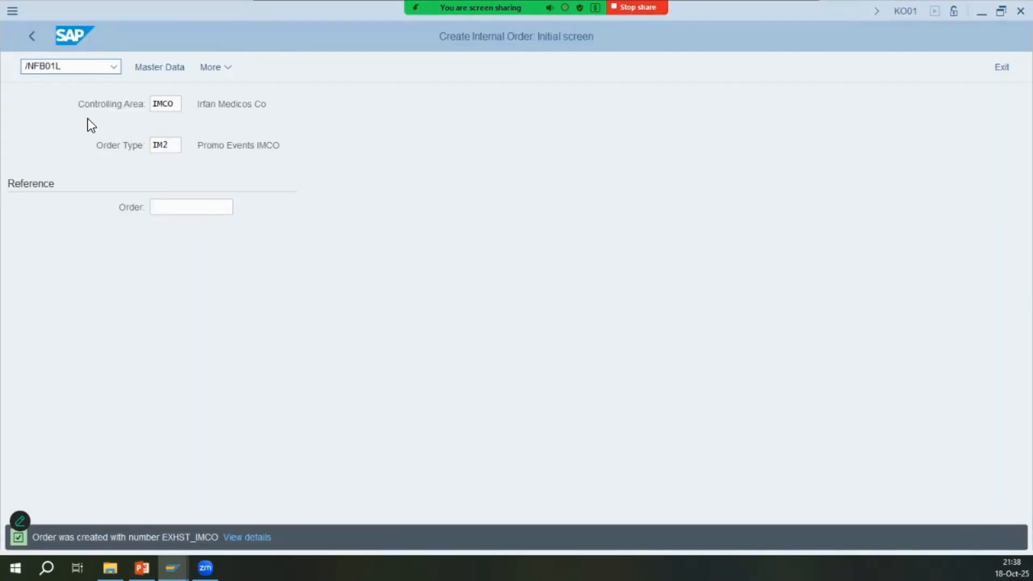
key(alt+Tab)
double_click(599, 277)
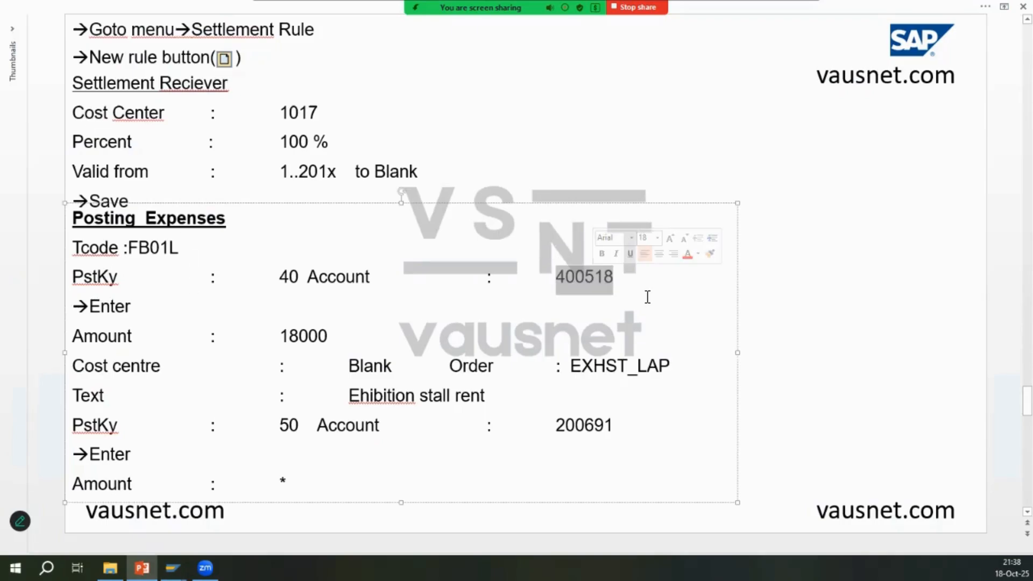
key(alt+Tab)
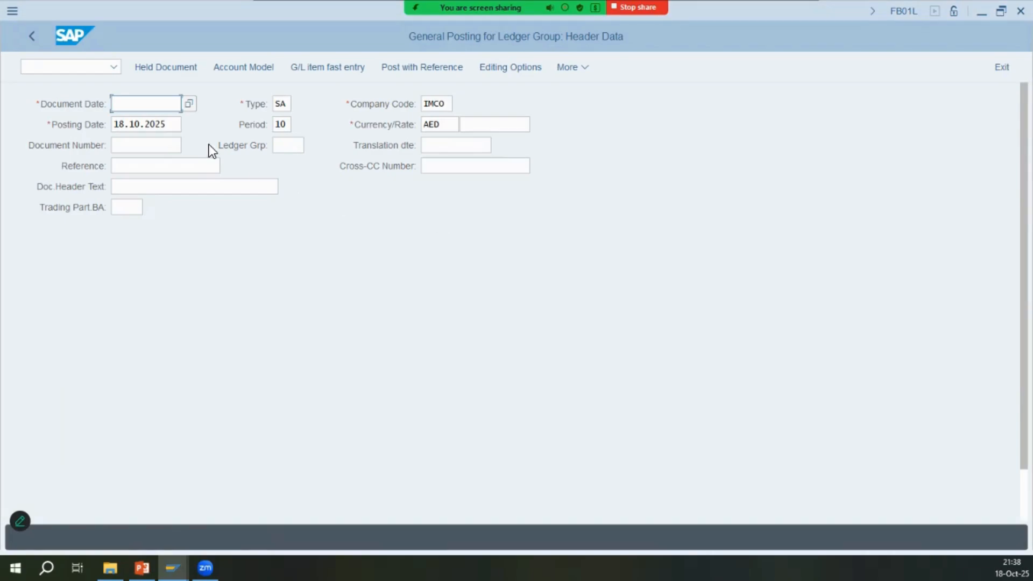
Set both the document date and the posting date to 01.01.2025
text(01)
key(Tab)
key(Tab)
key(Tab)
key(Tab)
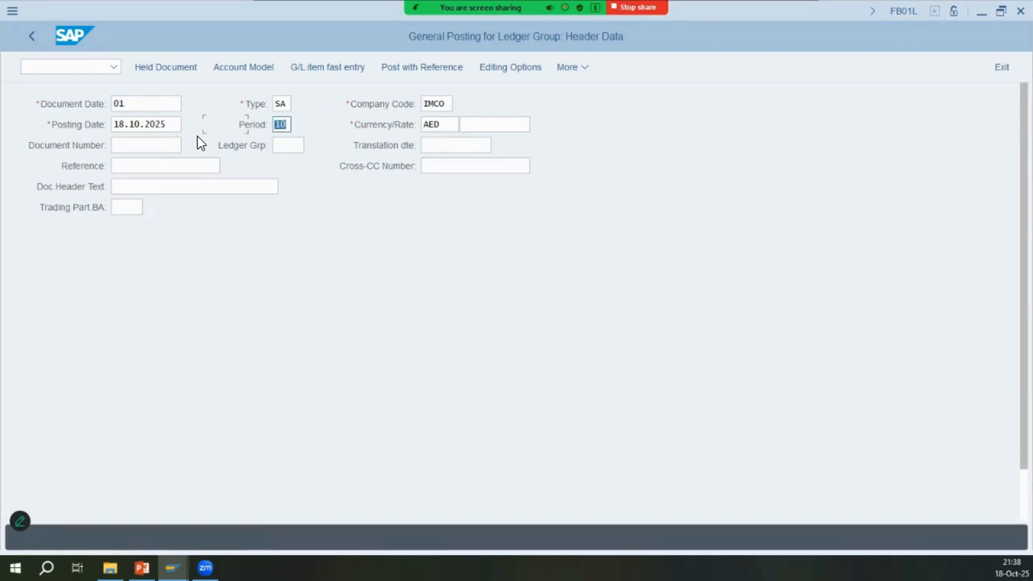
key(shift+Tab)
key(shift+Tab)
key(shift+Tab)
key(shift+Tab)
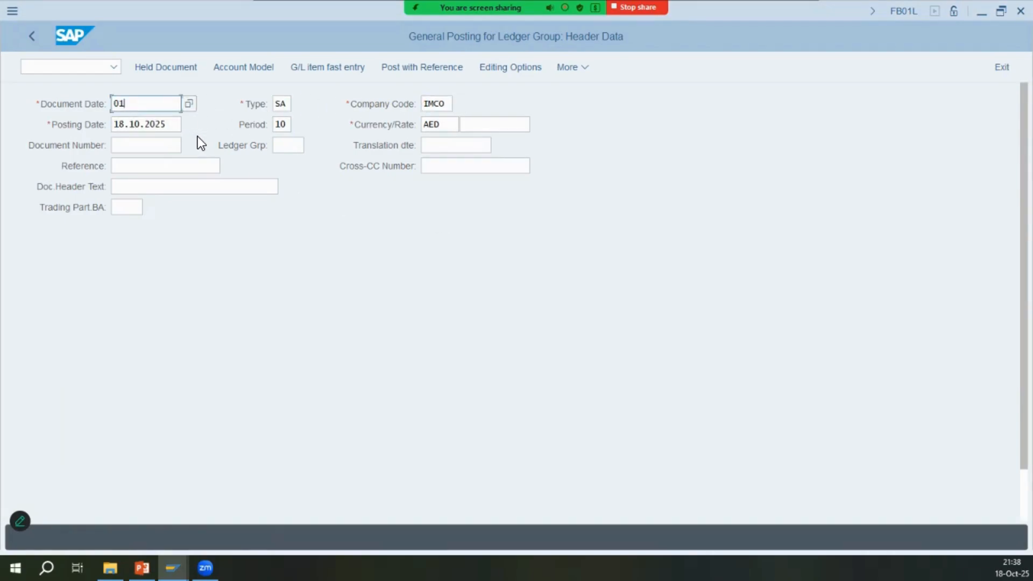
text(.01.2025)
key(Tab)
key(Tab)
key(Tab)
text(01.01.2025)
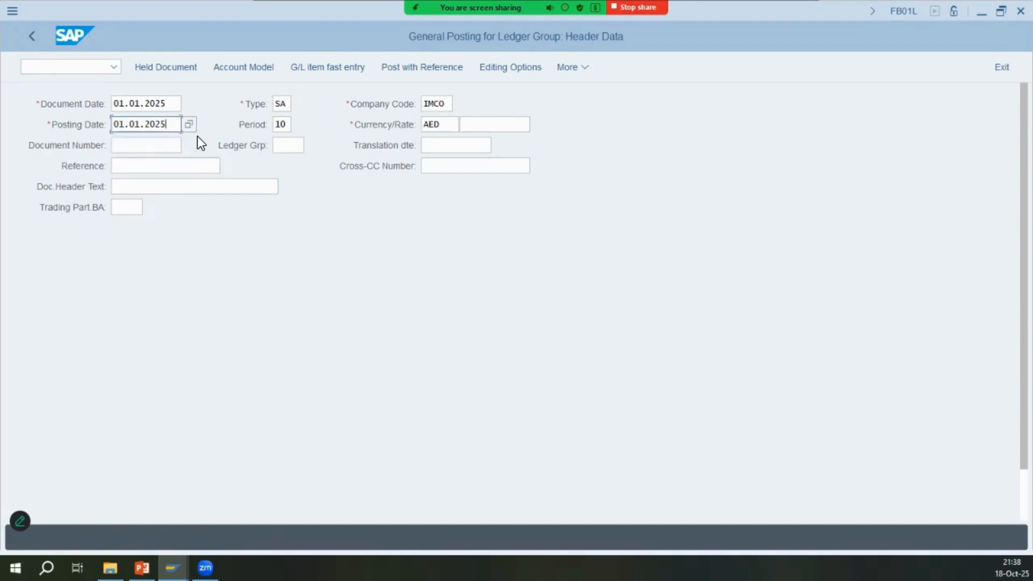
Enter posting key 40 and G/L account 400518 for the first line item and submit the header data
key(Tab)
key(Tab)
key(Tab)
key(Tab)
key(Tab)
key(Tab)
key(Tab)
key(Tab)
key(Tab)
key(Tab)
key(Tab)
text(40)
key(Tab)
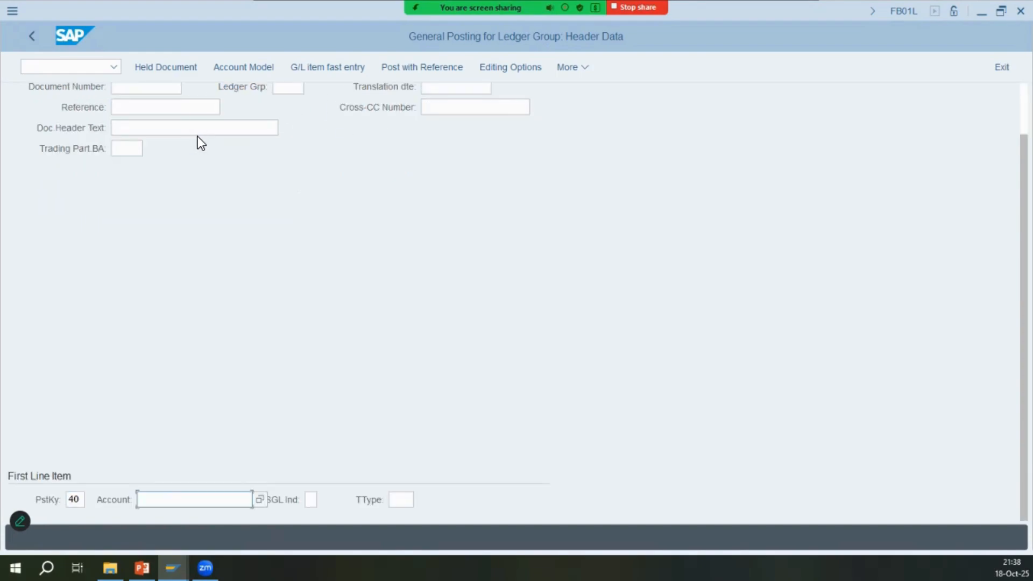
text(400518)
key(Return)
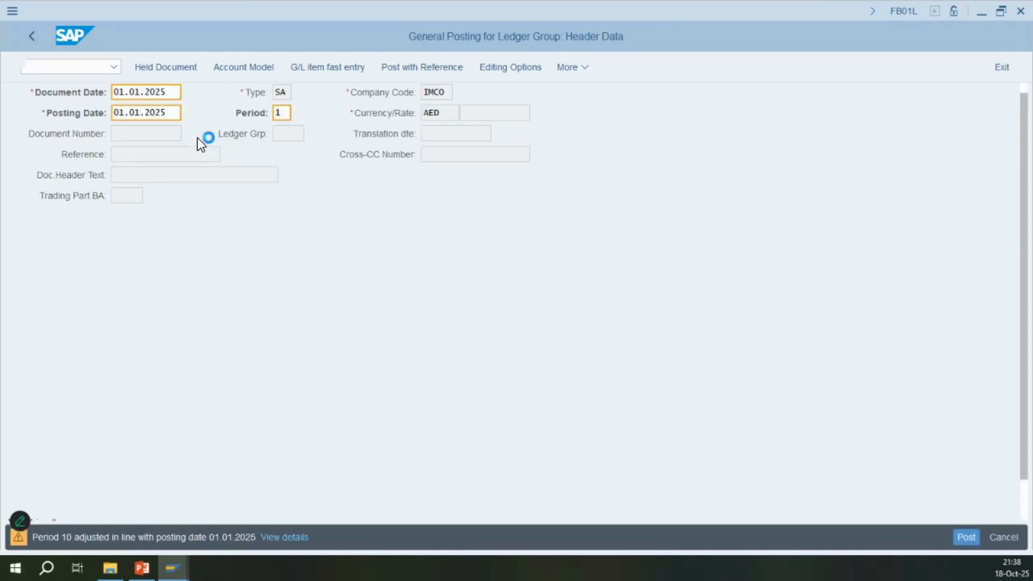
Check the notes for the posting amount and set the debit item's amount to 18000
key(alt+Tab)
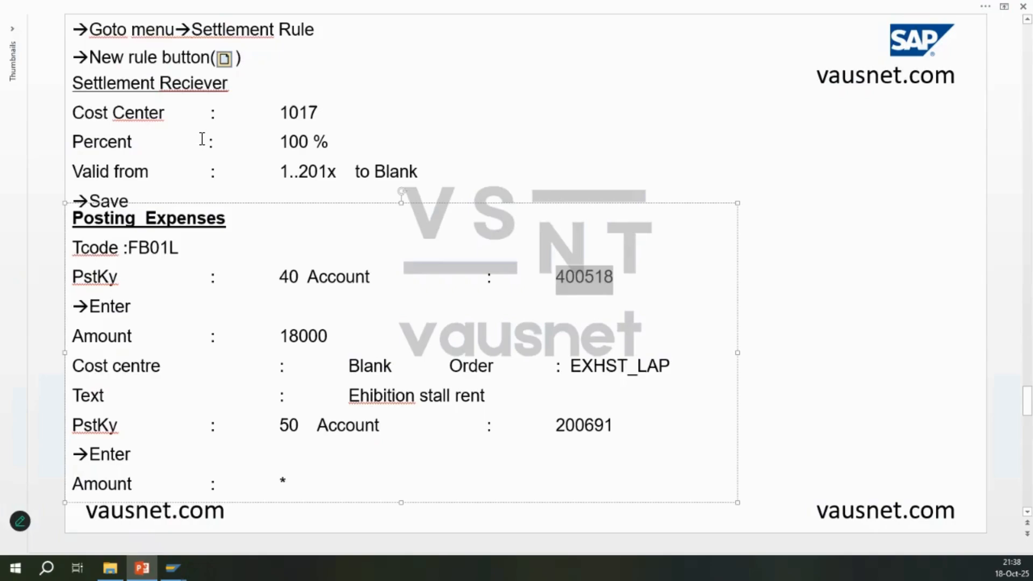
key(alt+Tab)
text(18000)
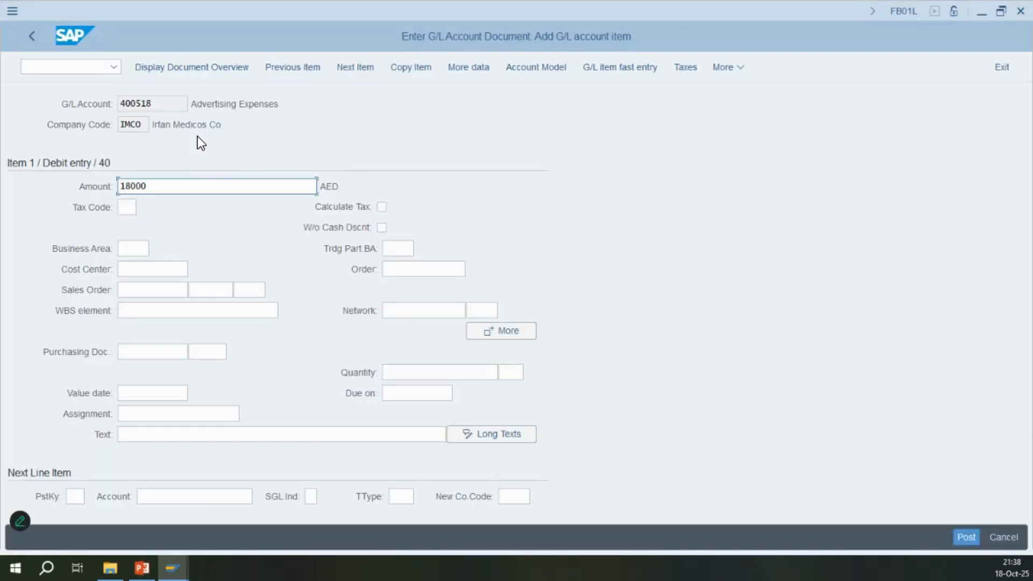
key(Tab)
key(Tab)
Assign the debit item to order EXHST_IMCO as in the notes, leaving the cost center blank
key(alt+Tab)
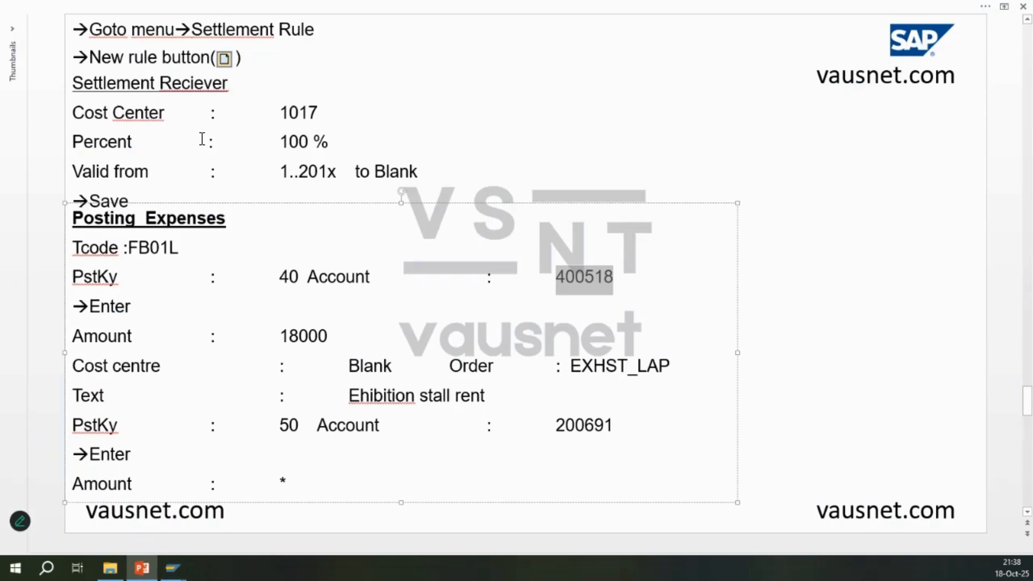
key(alt+Tab)
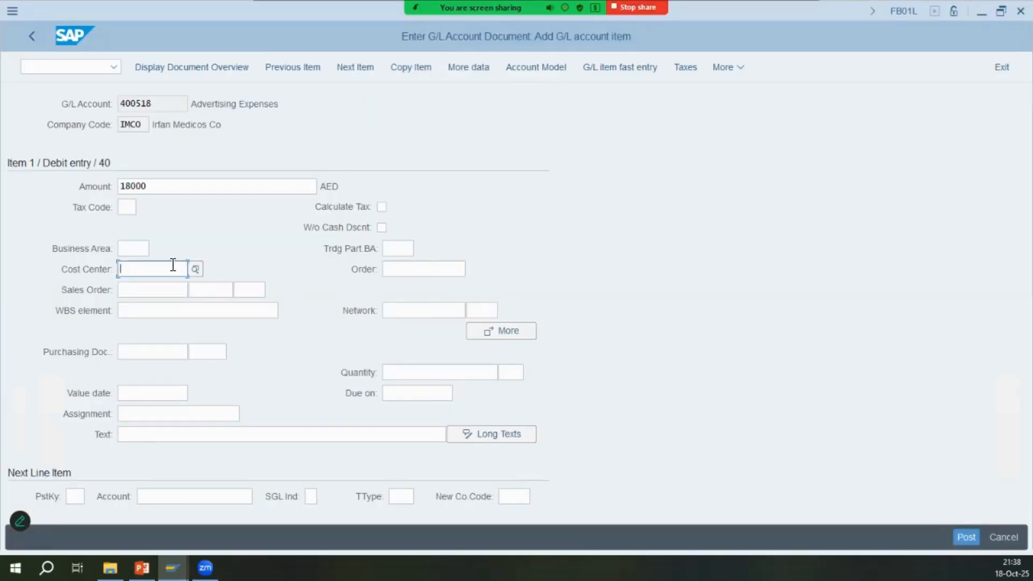
click(422, 269)
key(alt+Tab)
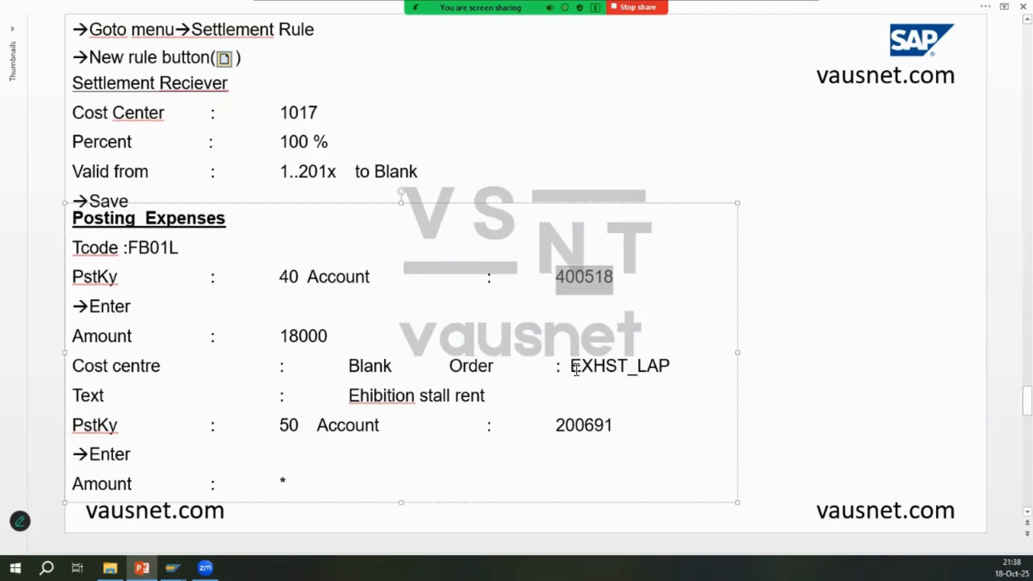
drag(572, 369, 640, 369)
key(ctrl+c)
key(alt+Tab)
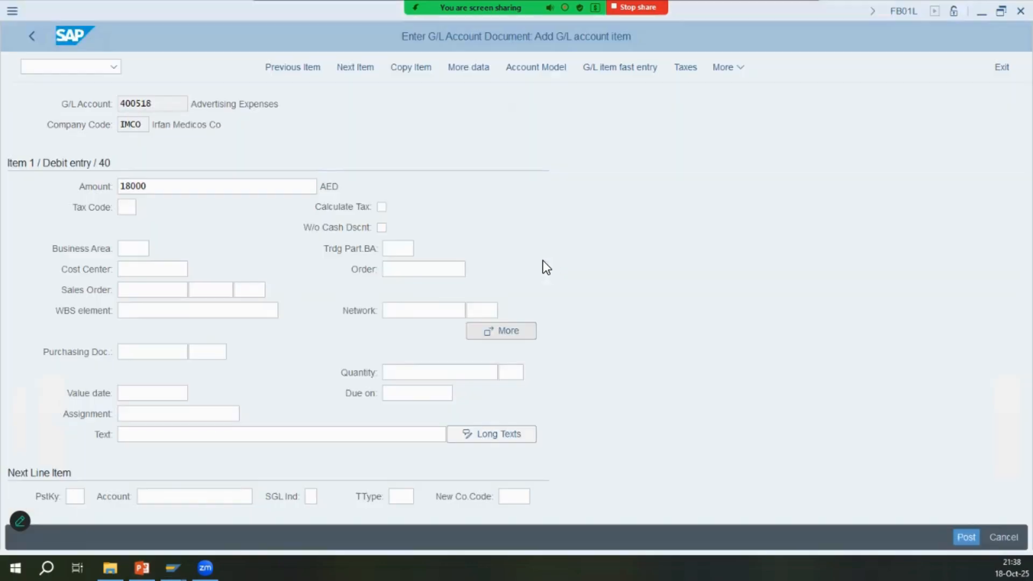
key(ctrl+v)
text(IMCO)
key(Tab)
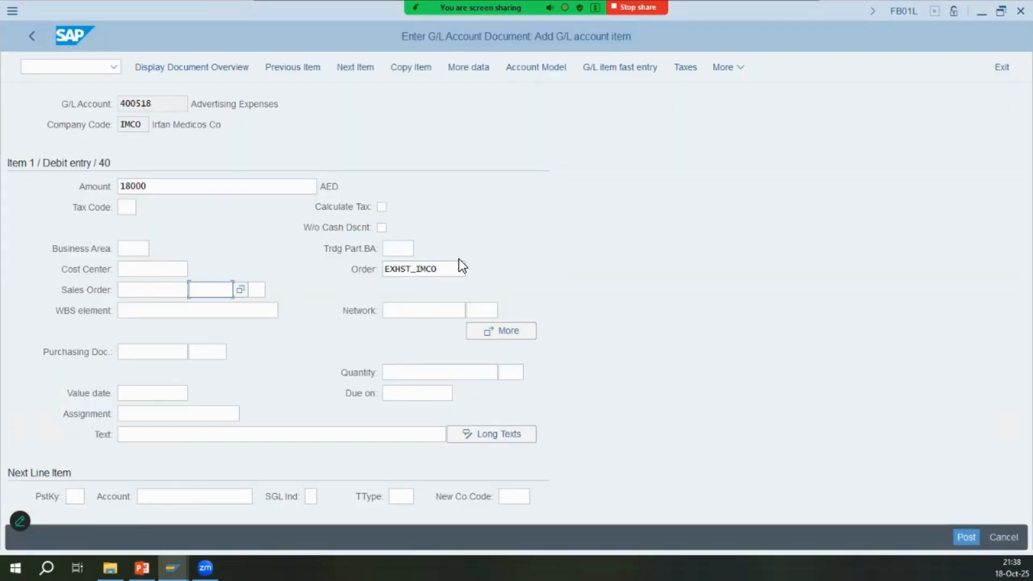
Copy "Ehibition stall rent" from the notes into the debit item's text
click(162, 352)
click(154, 394)
click(157, 434)
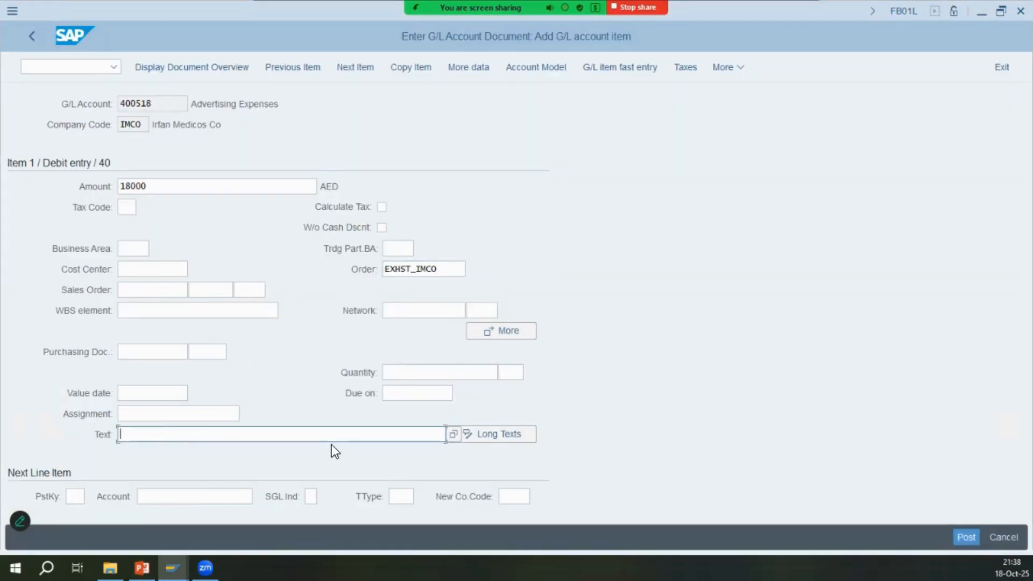
key(alt+Tab)
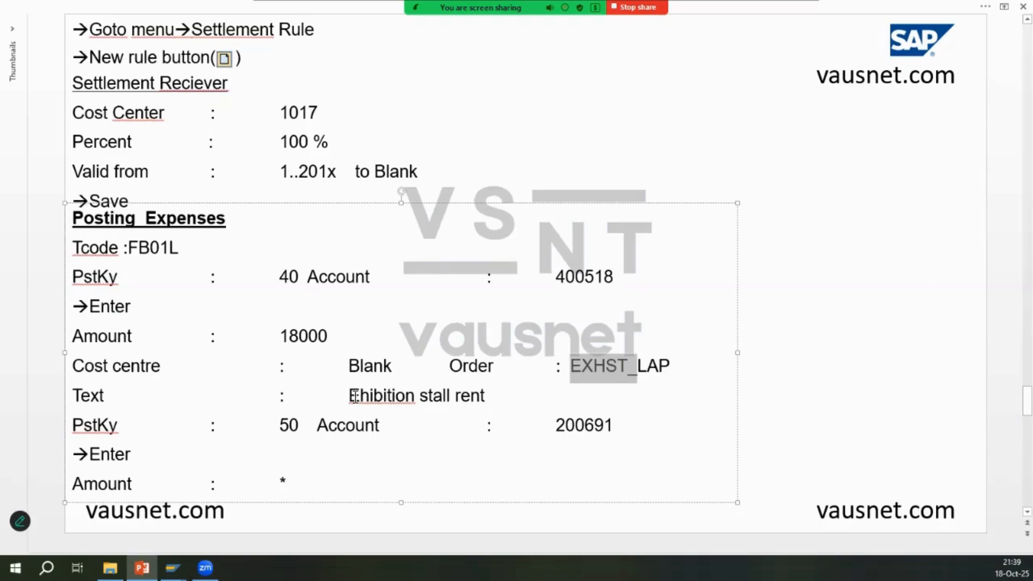
drag(354, 397, 496, 396)
key(ctrl+c)
key(alt+Tab)
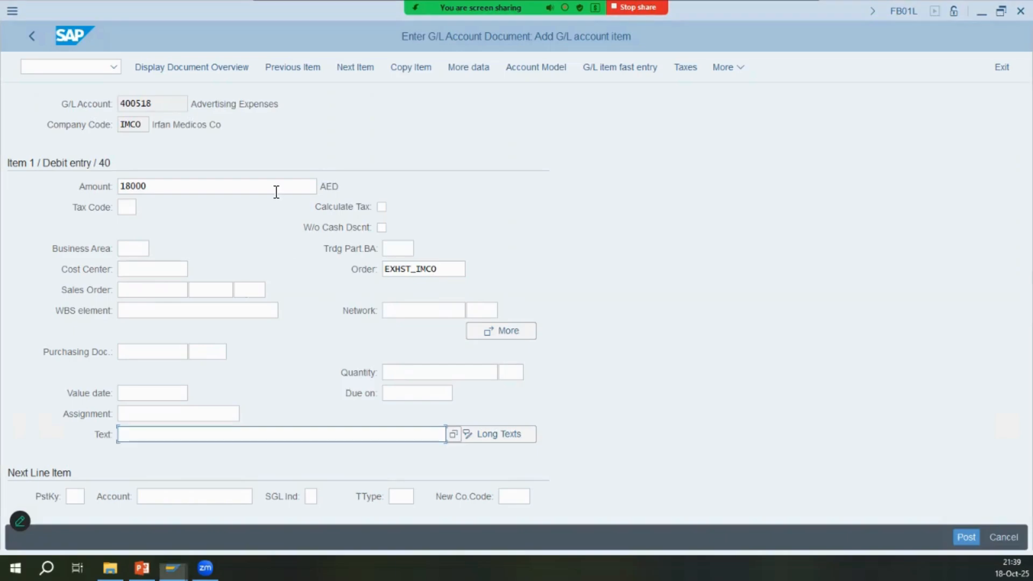
key(ctrl+v)
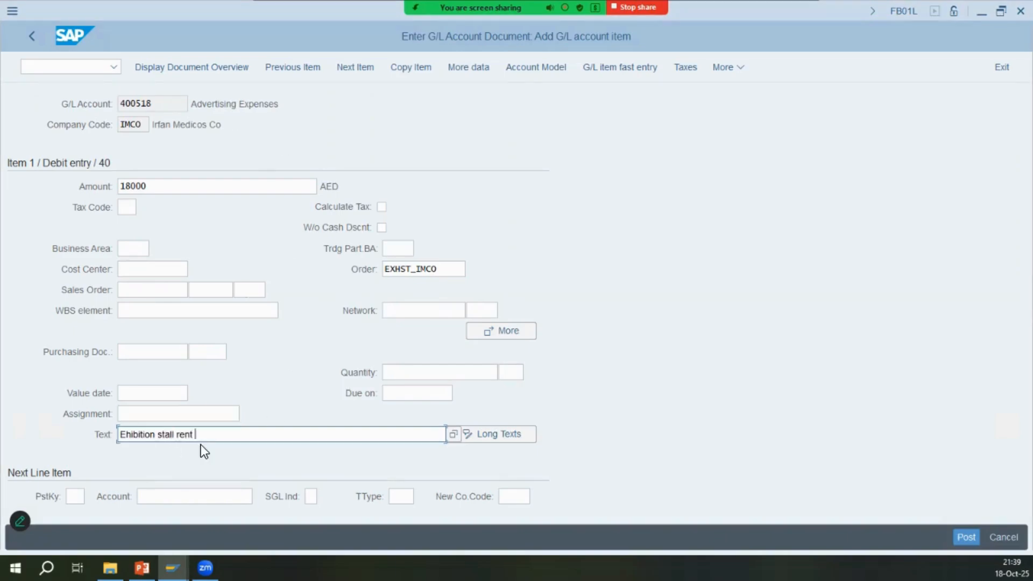
Enter posting key 50 and account 200691 for the next line item and proceed past the tax code warnings
click(74, 497)
text(50)
key(Tab)
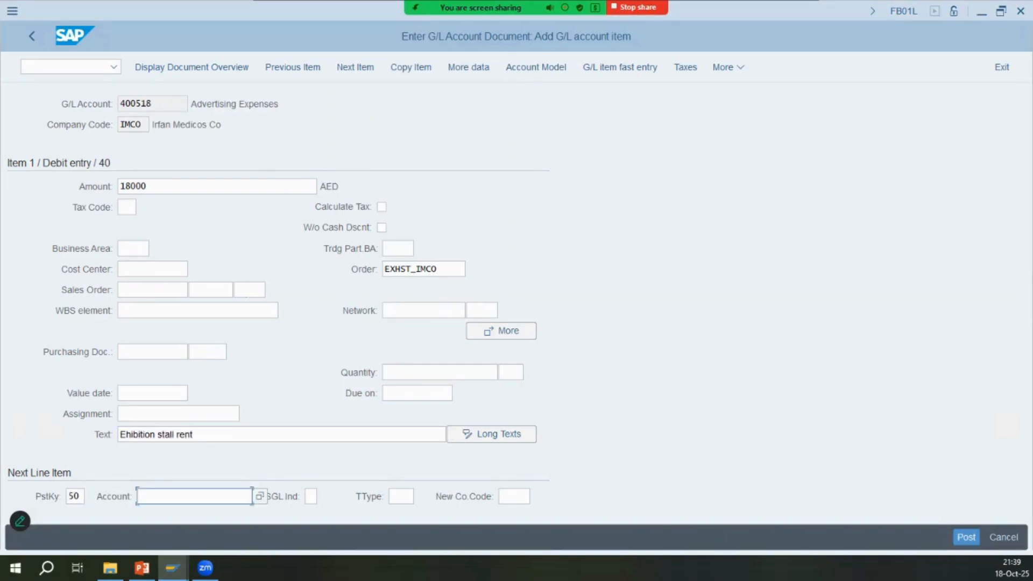
text(200691)
key(Return)
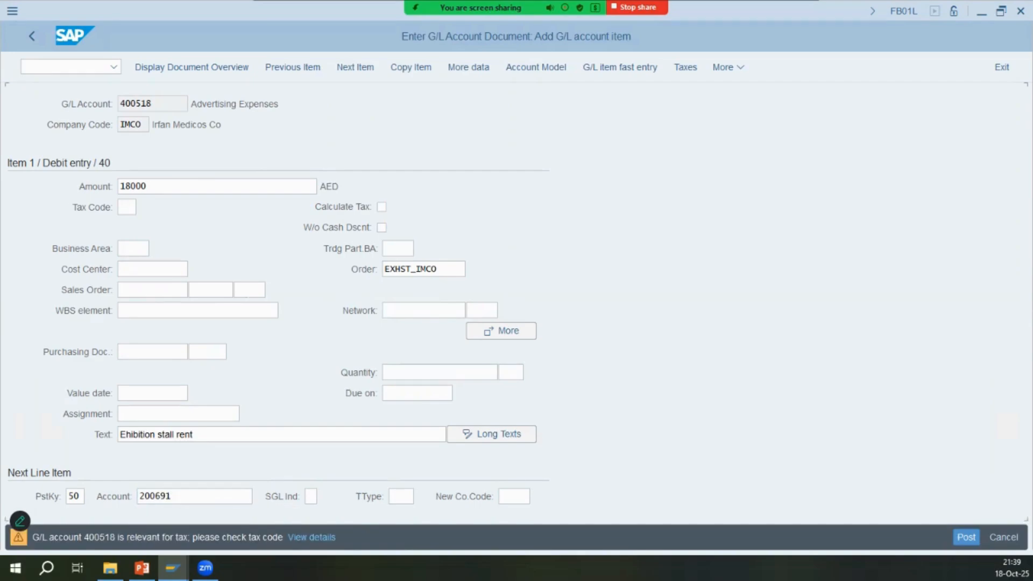
key(Return)
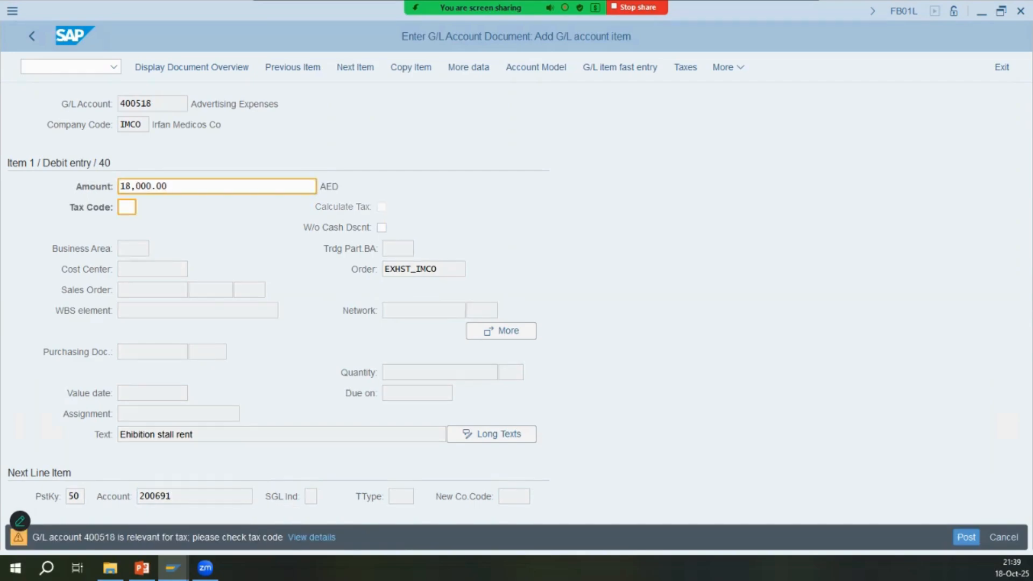
key(Return)
Enter * as the amount of the cash account credit item and accept it
text(*)
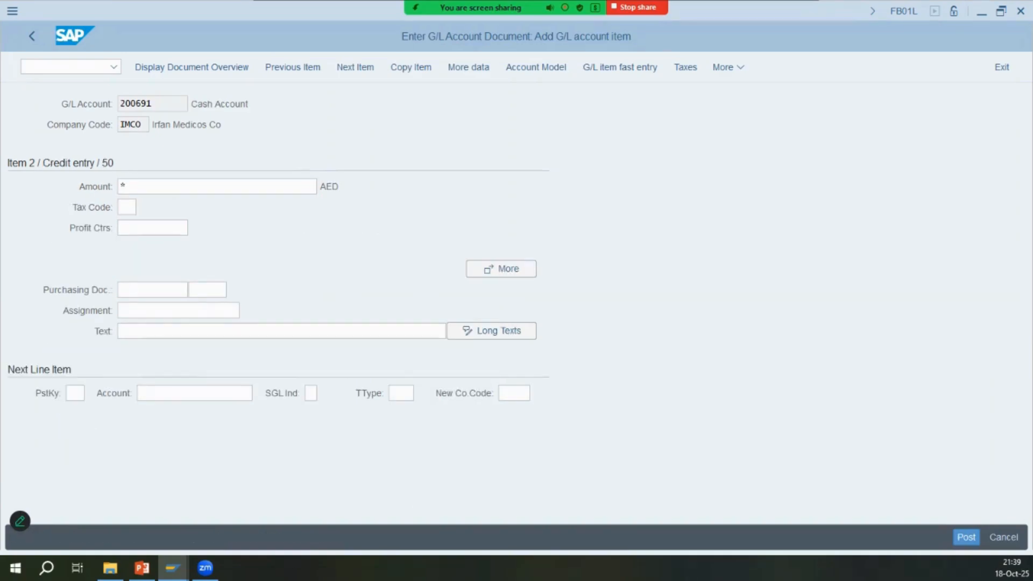
key(Return)
key(Return)
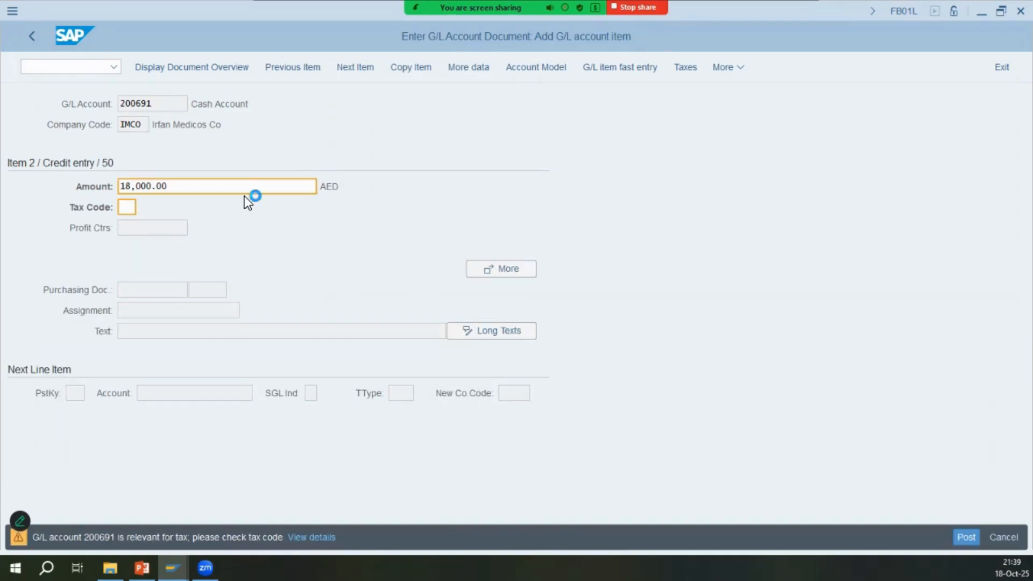
Review the line items in the document overview and post the G/L document
click(474, 267)
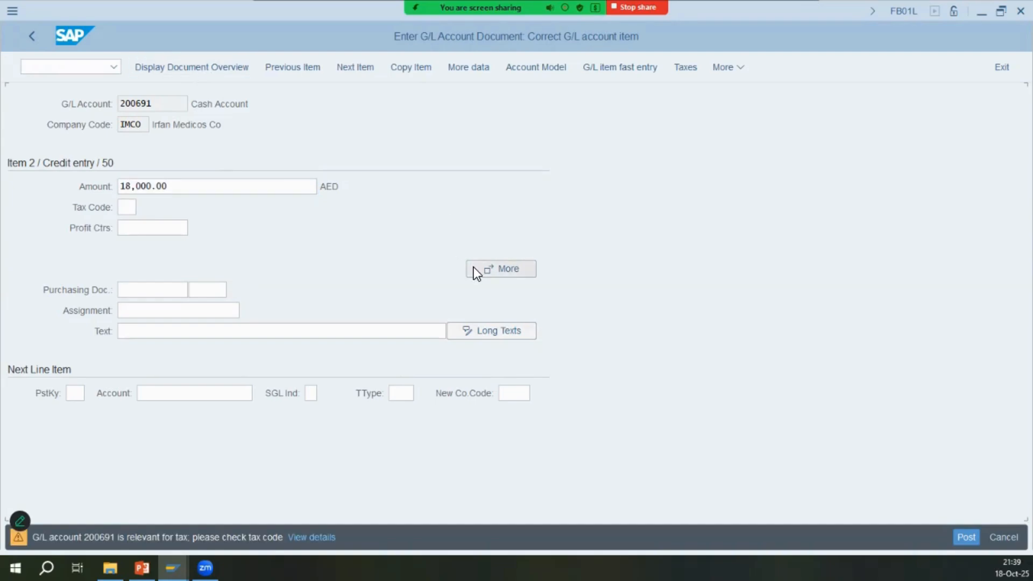
click(474, 267)
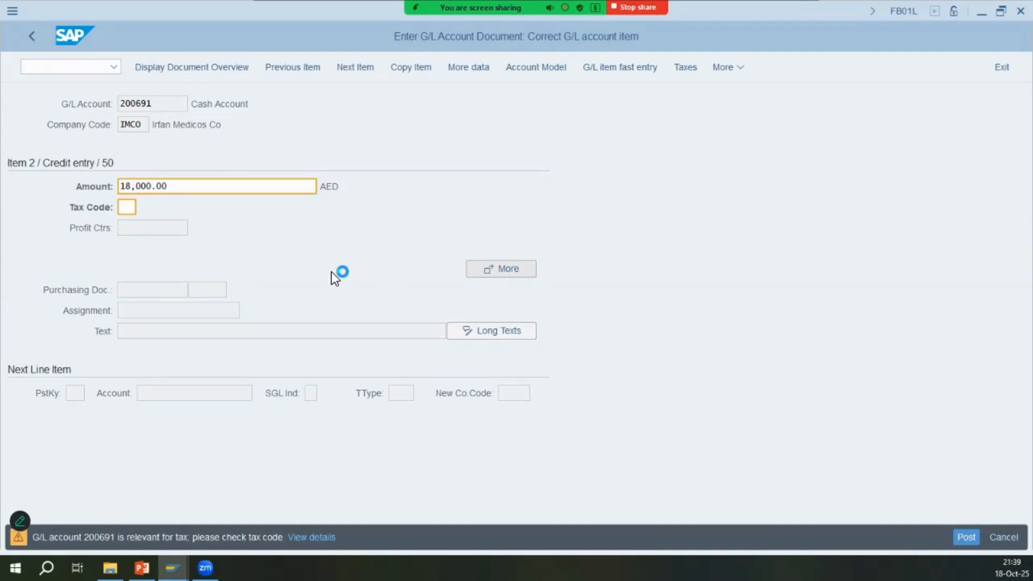
drag(175, 269, 325, 268)
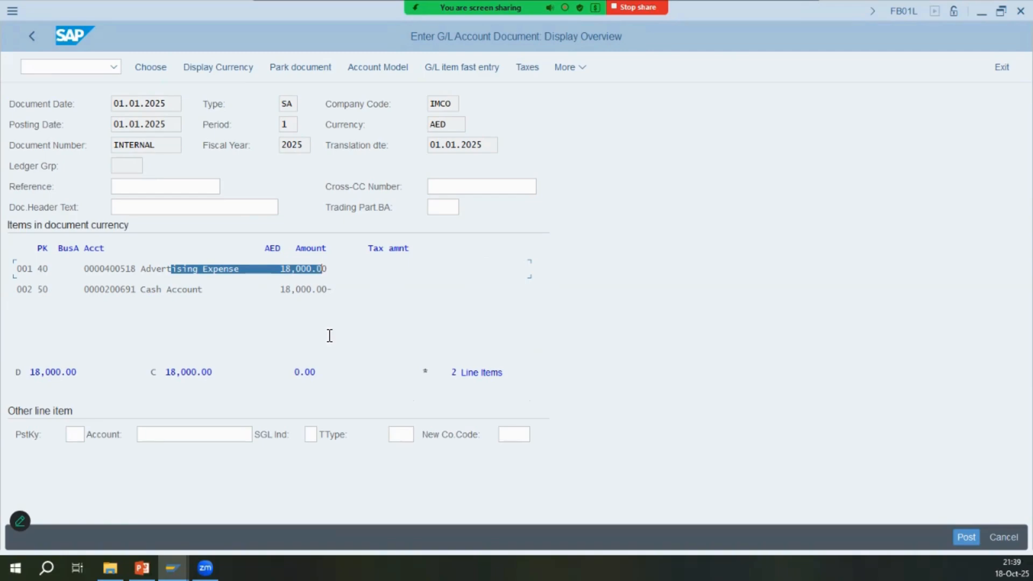
click(967, 537)
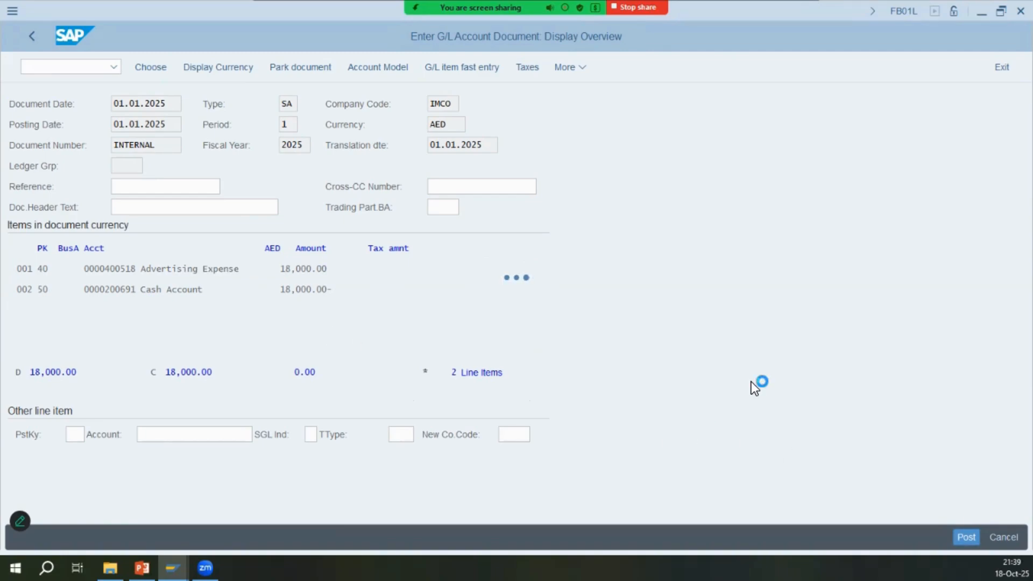
Look up the internal order report instructions in the notes and open transaction KOB1 in SAP
key(alt+Tab)
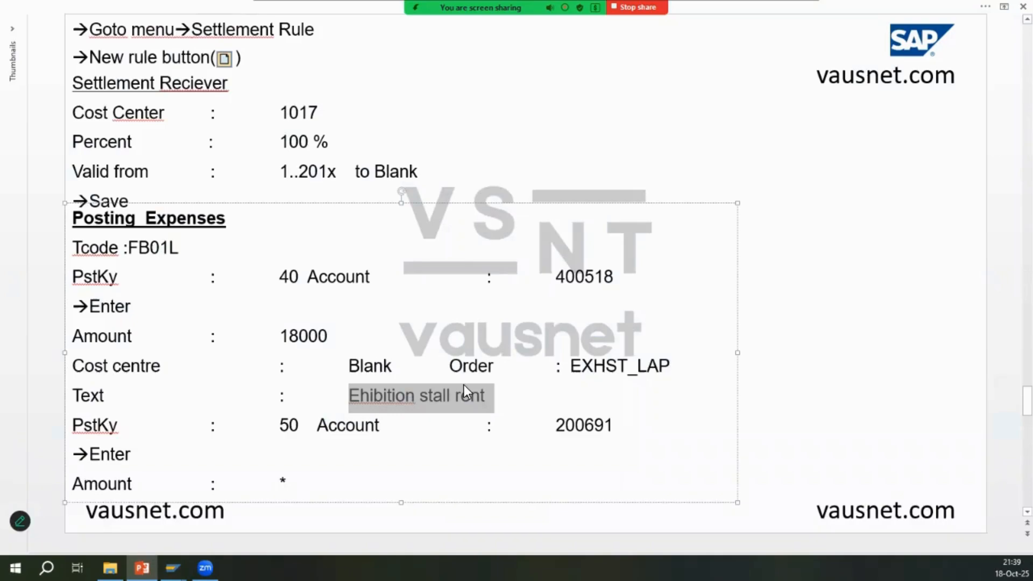
key(Escape)
key(Escape)
key(Page_Down)
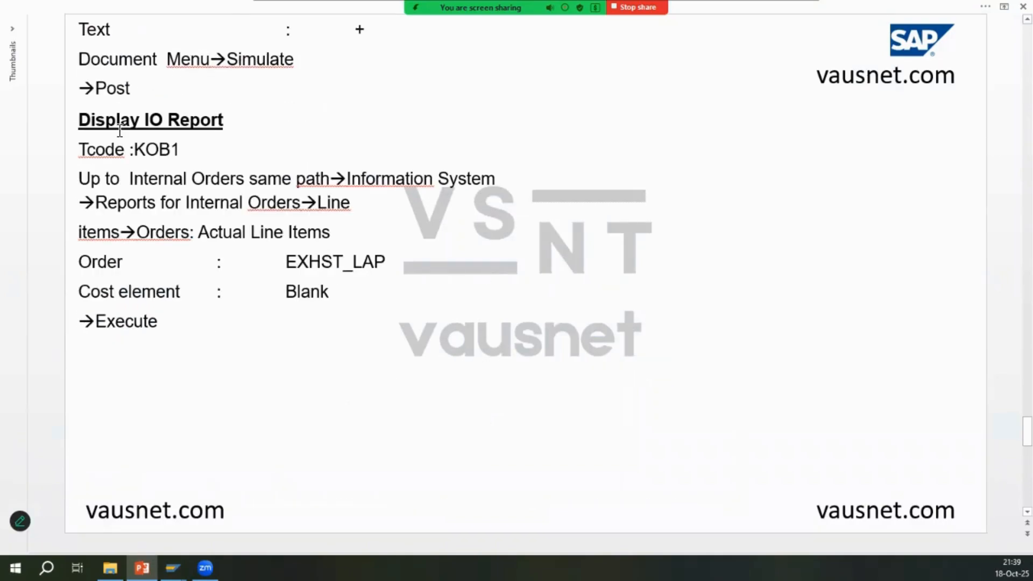
key(alt+Tab)
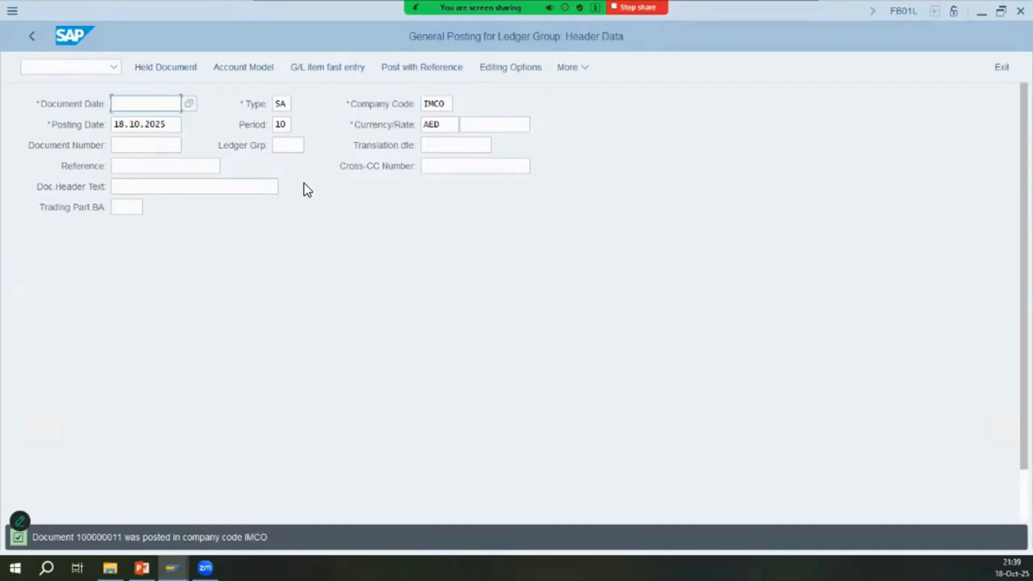
click(71, 66)
text(/)
key(alt+Tab)
key(alt+Tab)
text(N )
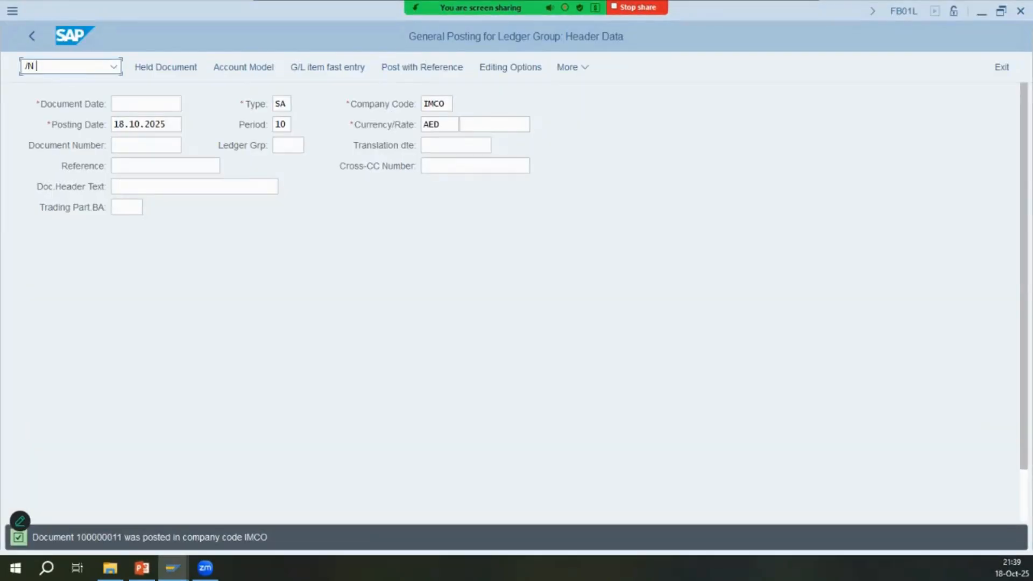
text(KOB1)
key(Return)
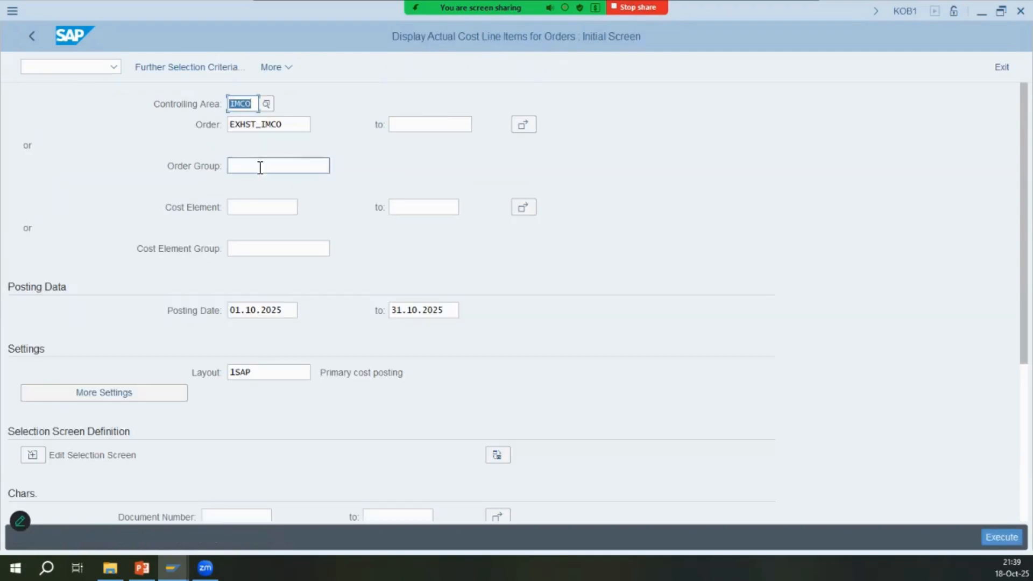
Compare the report's order and cost element selections with the criteria in the notes
key(alt+Tab)
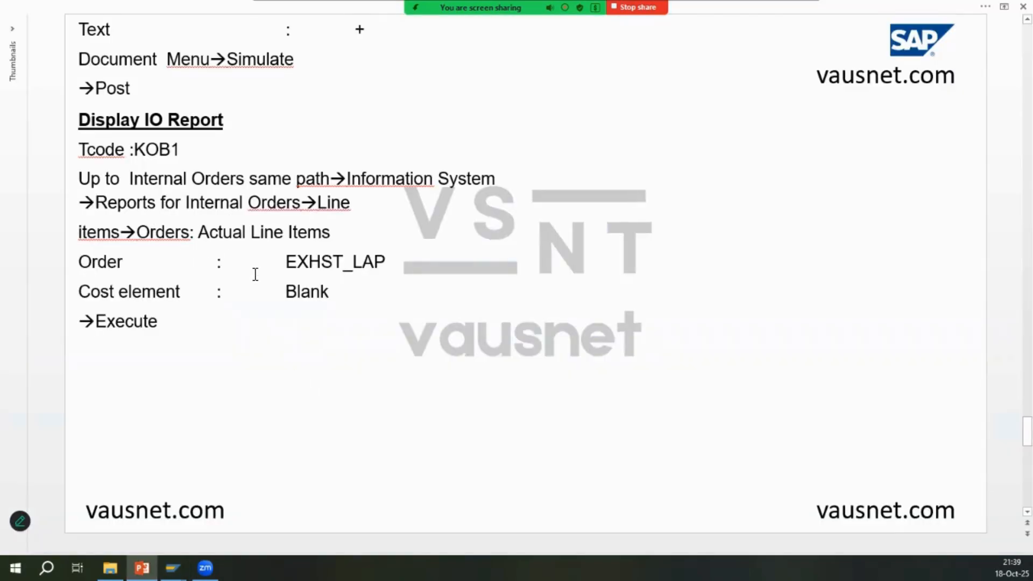
key(alt+Tab)
click(288, 125)
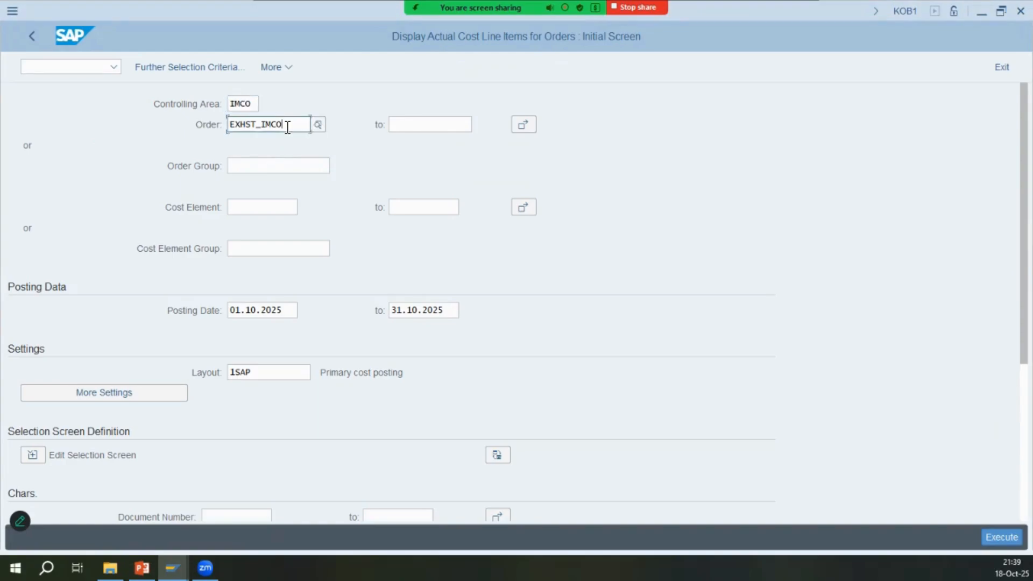
key(alt+Tab)
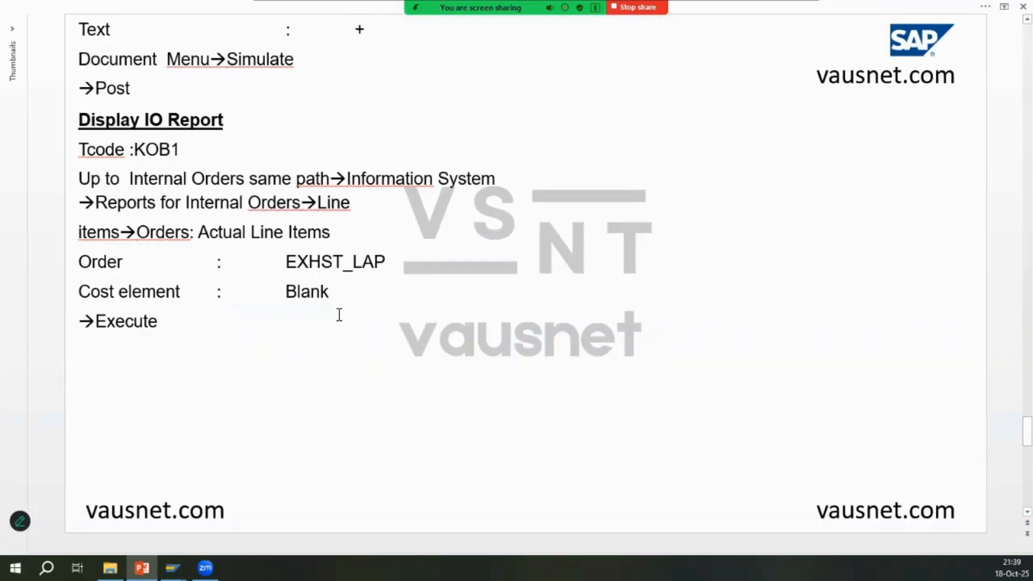
key(alt+Tab)
click(245, 206)
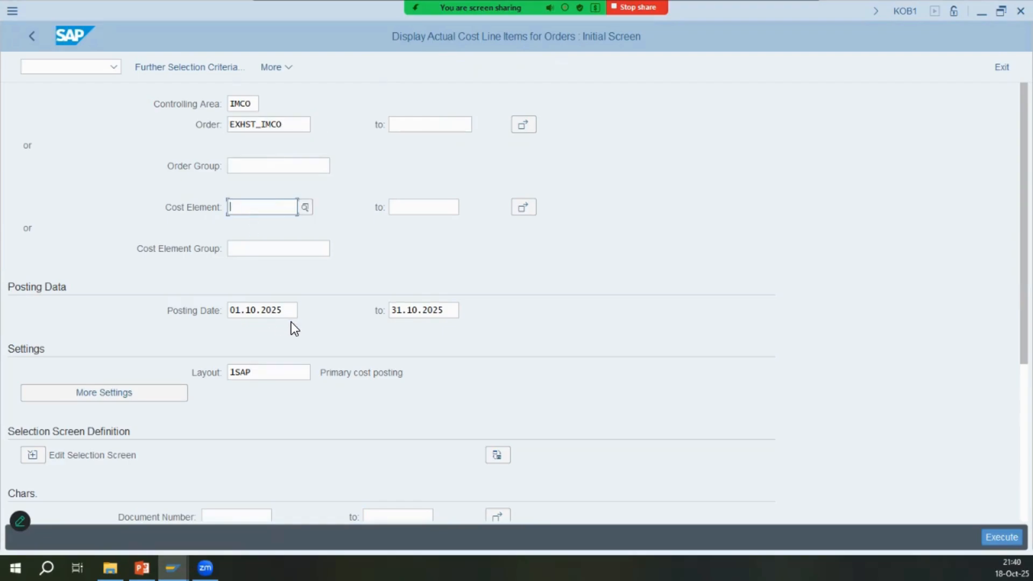
Clear the report's end posting date and set its start posting date to 01.01.2025
drag(450, 310, 342, 322)
key(Delete)
key(Tab)
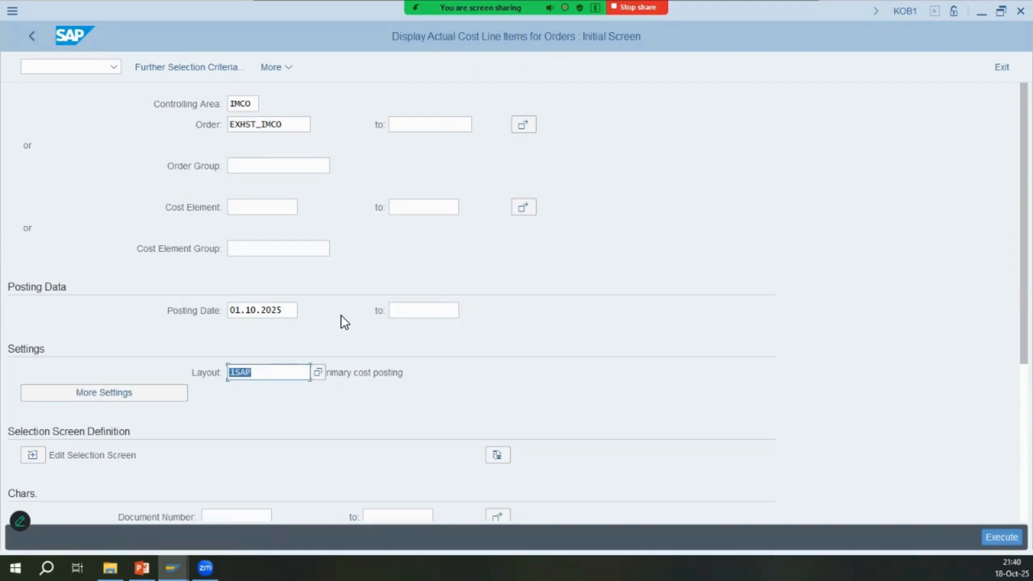
click(247, 315)
key(shift+Home)
key(BackSpace)
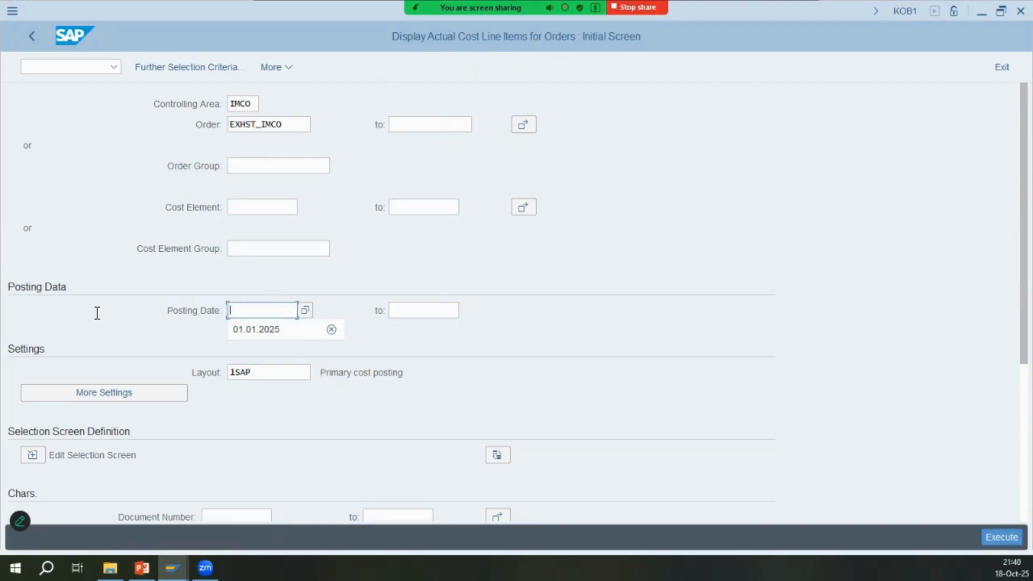
key(Down)
key(Return)
Execute the actual cost line item report and examine the total for order EXHST_IMCO
key(alt+Tab)
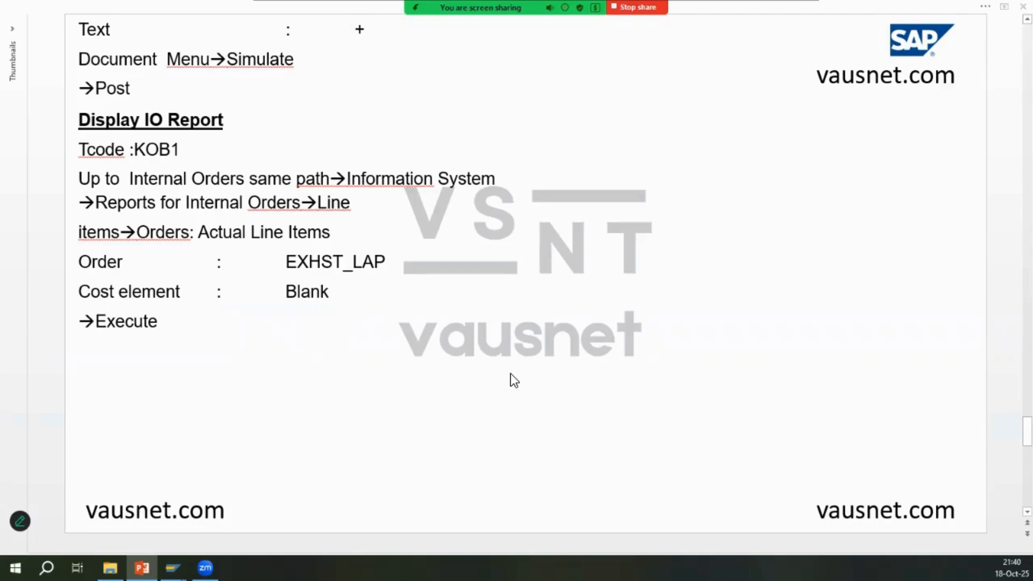
key(alt+Tab)
key(F8)
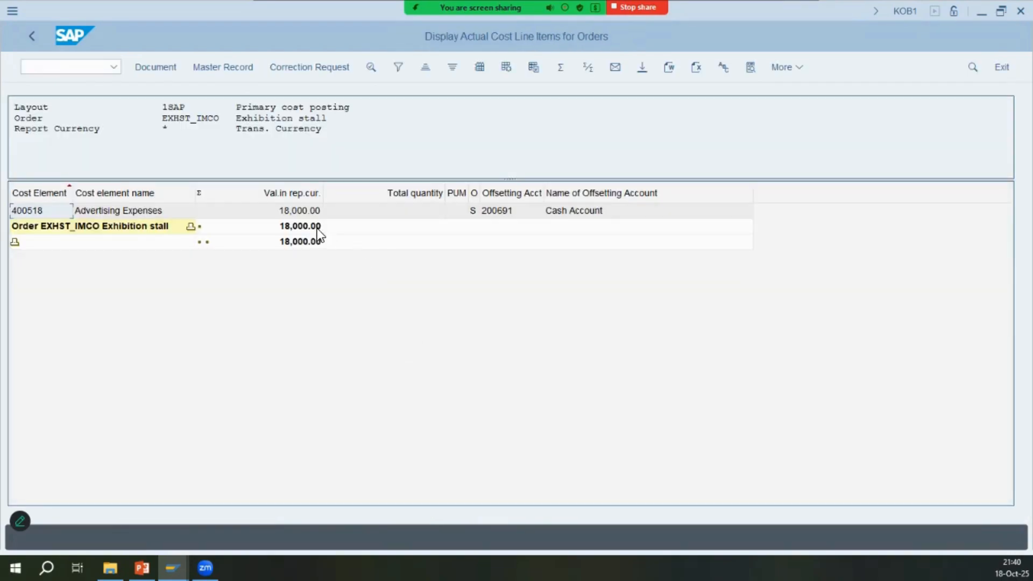
click(316, 228)
Look up the settlement instructions in the notes and open transaction KO88 in SAP
key(alt+Tab)
scroll(291, 418, down, 1)
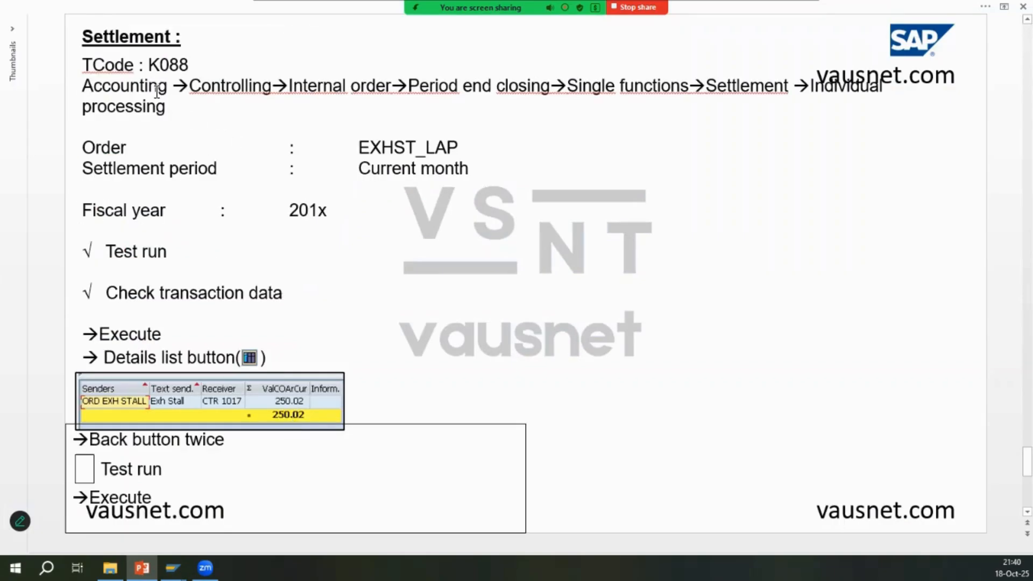
key(alt+Tab)
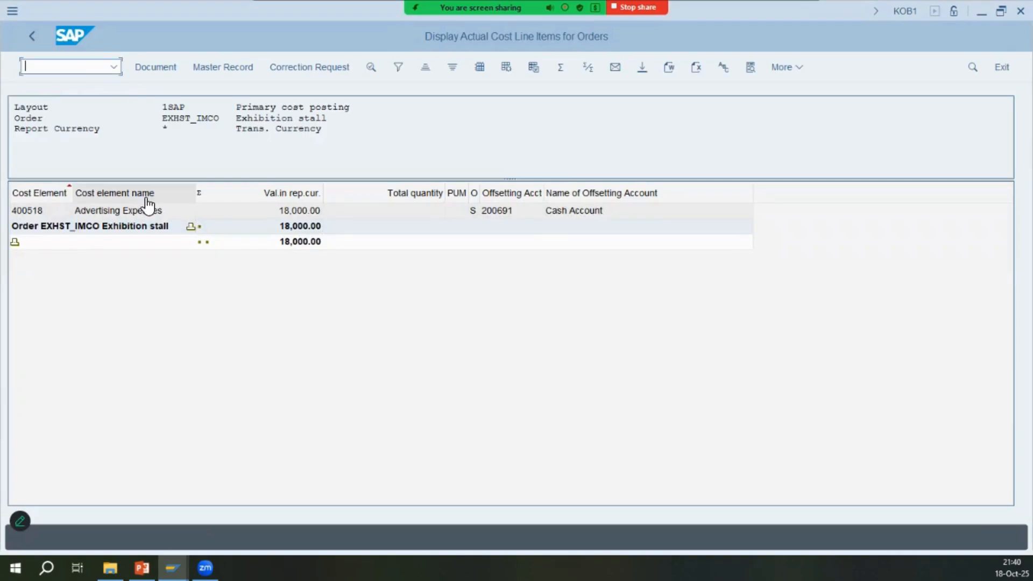
text(/NKO88)
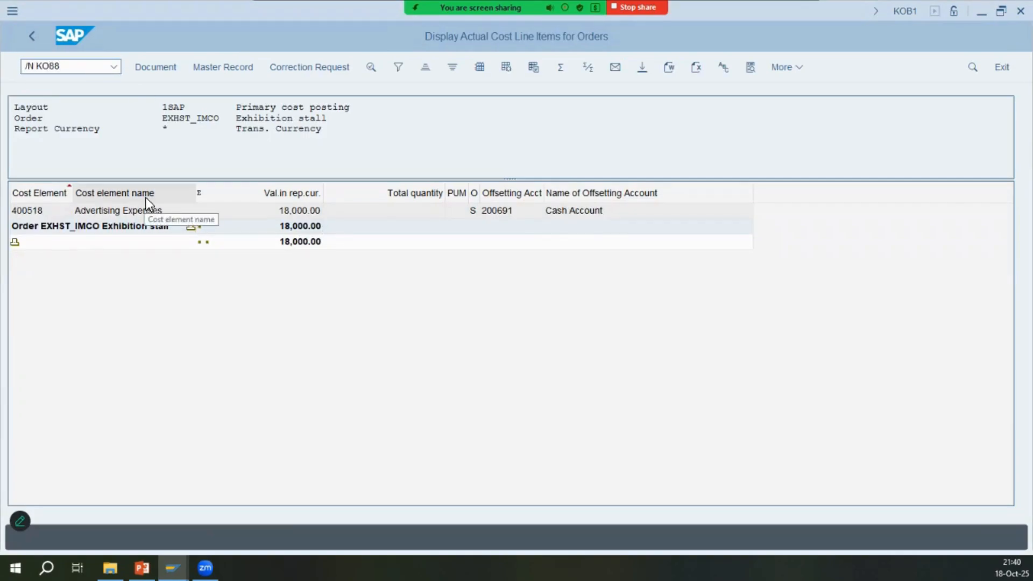
key(alt+Tab)
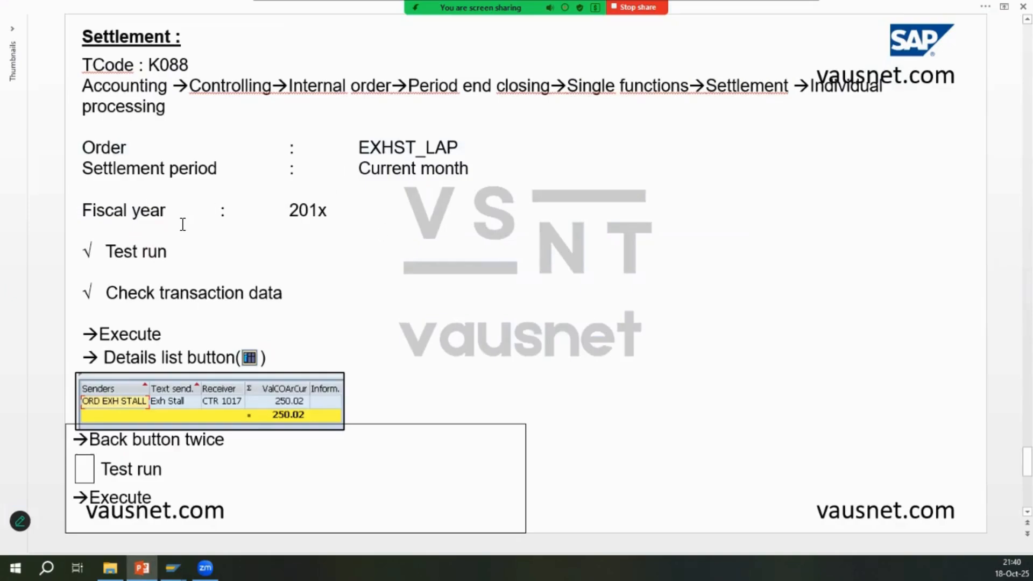
key(alt+Tab)
key(alt+Tab)
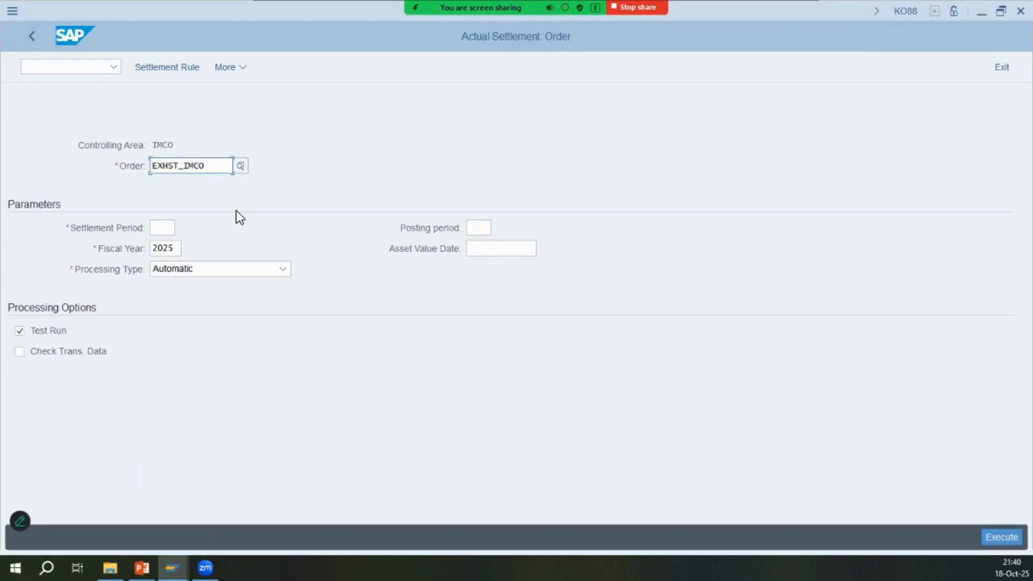
Set the settlement period to 01 and enable the transaction data check for order EXHST_IMCO, following the notes
click(176, 224)
text(01)
key(Tab)
key(Tab)
key(Tab)
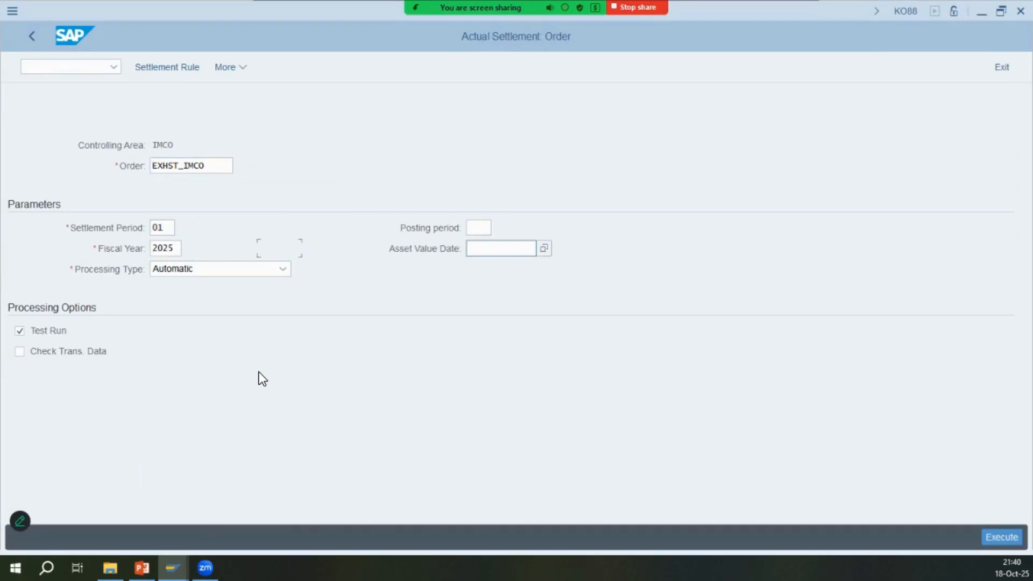
key(Tab)
key(alt+Tab)
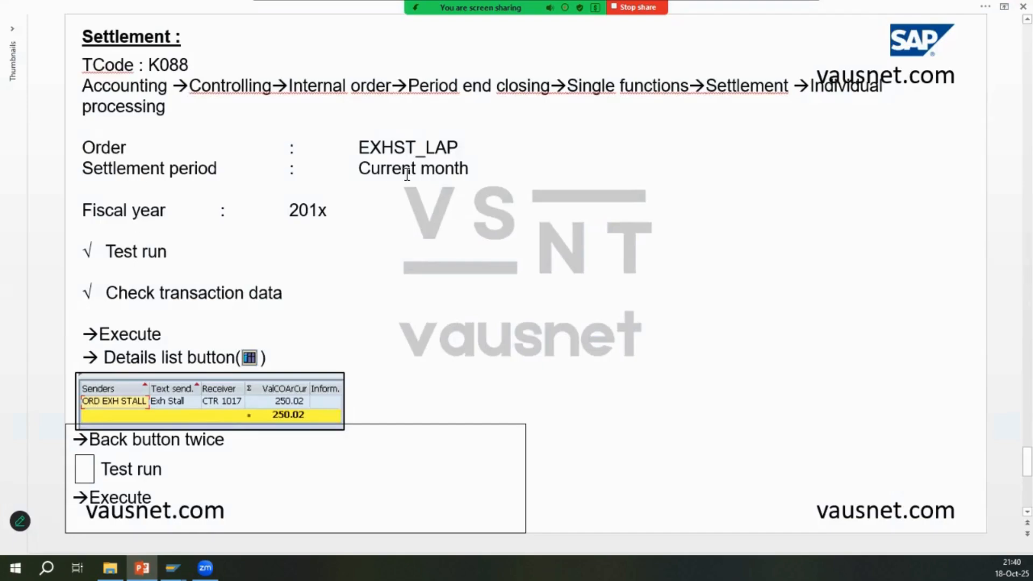
key(alt+Tab)
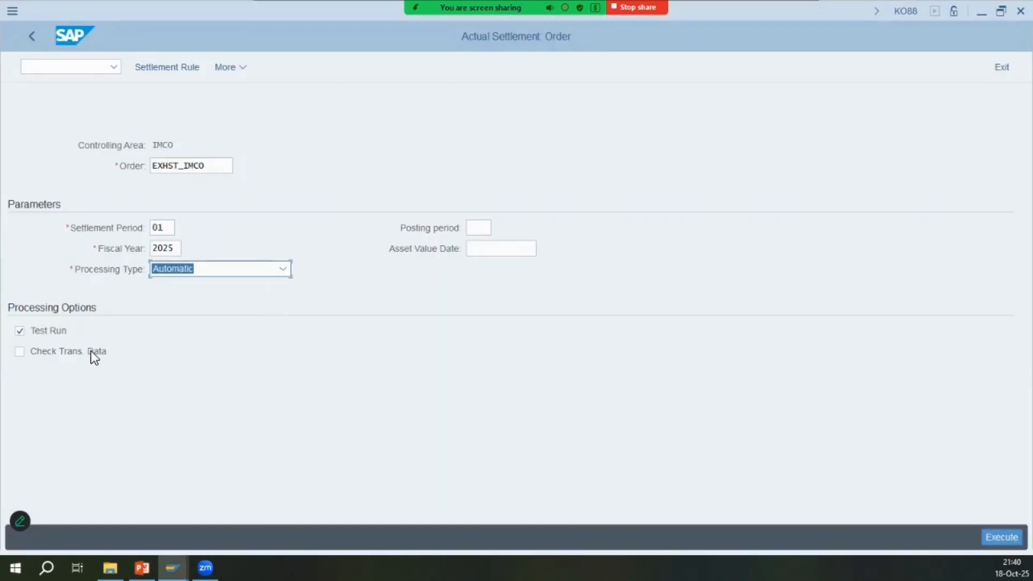
click(91, 351)
key(alt+Tab)
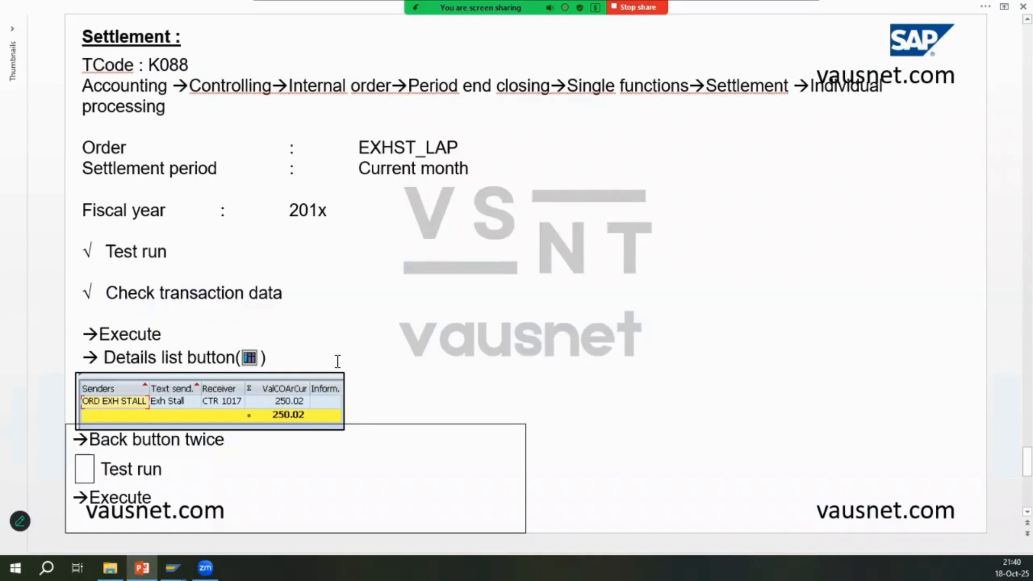
key(alt+Tab)
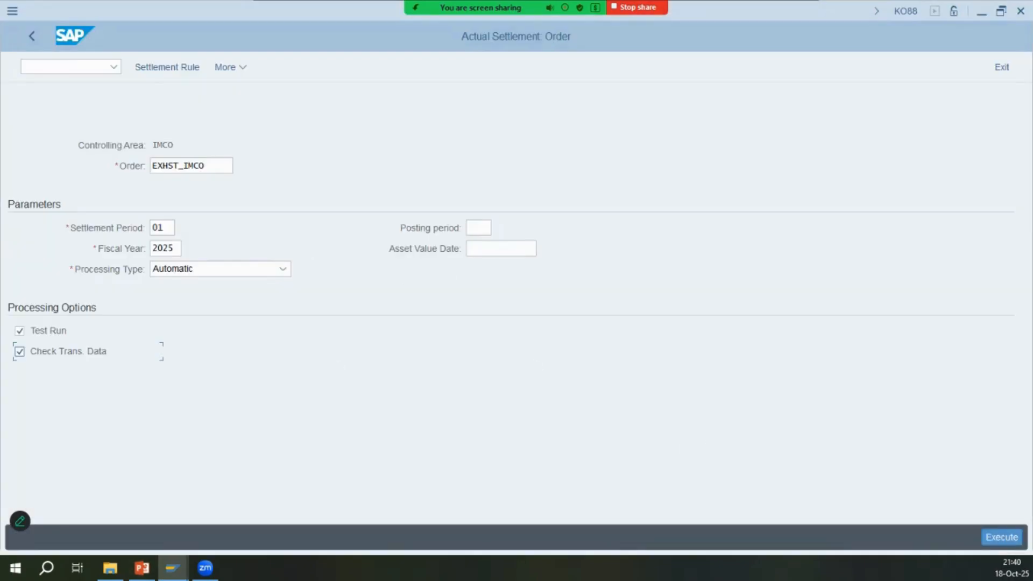
Execute the settlement as a test run, examine its detail list of settled values and return to the settlement parameters
key(F8)
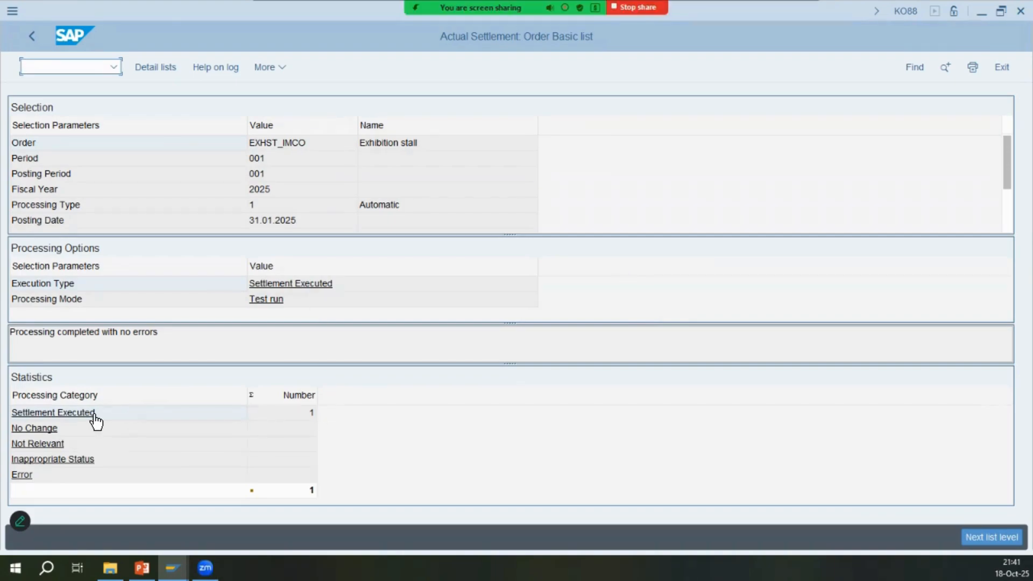
click(169, 70)
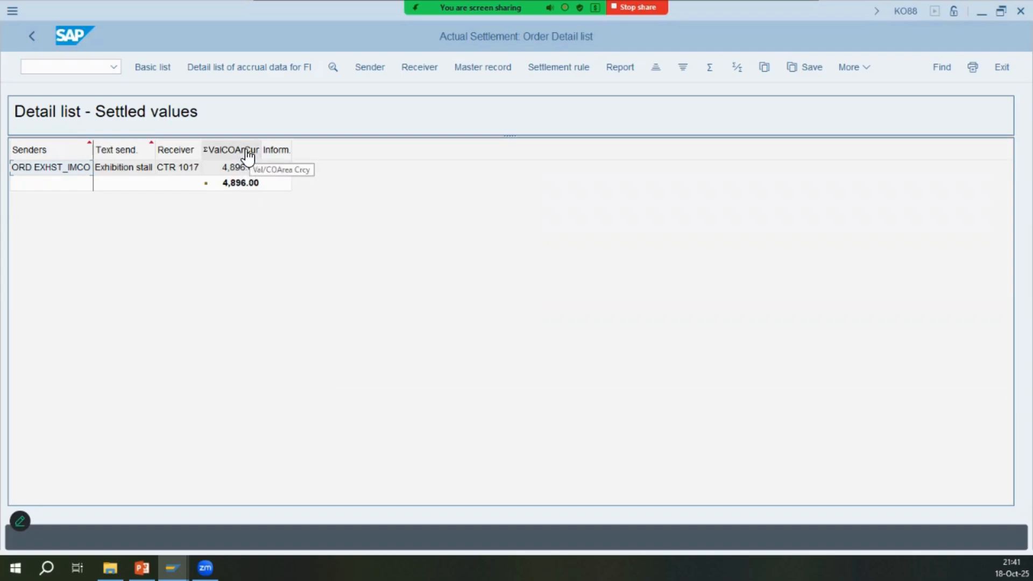
click(38, 46)
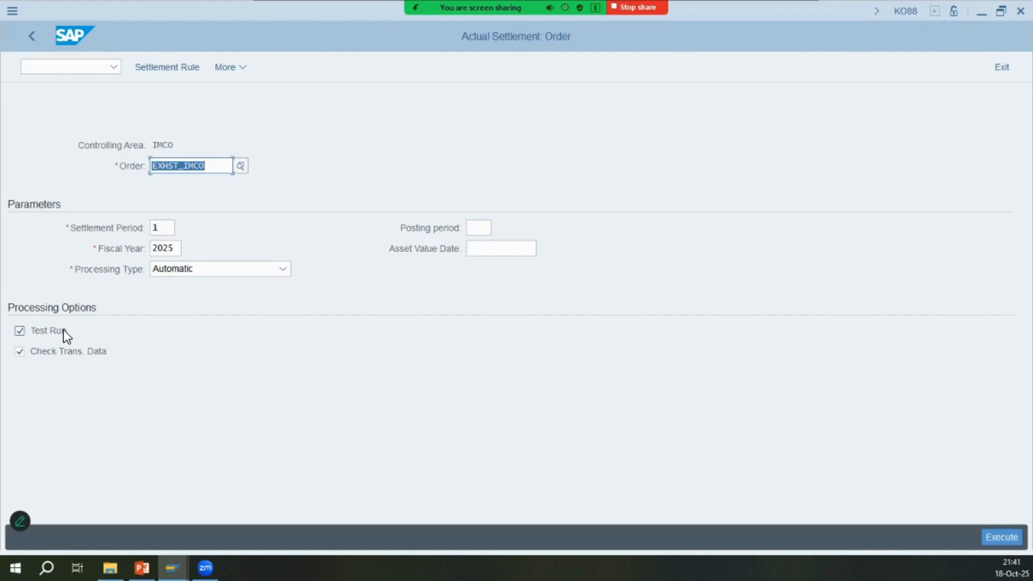
Turn off the test run, execute the actual settlement of order EXHST_IMCO and display its detail list
click(64, 331)
click(1002, 537)
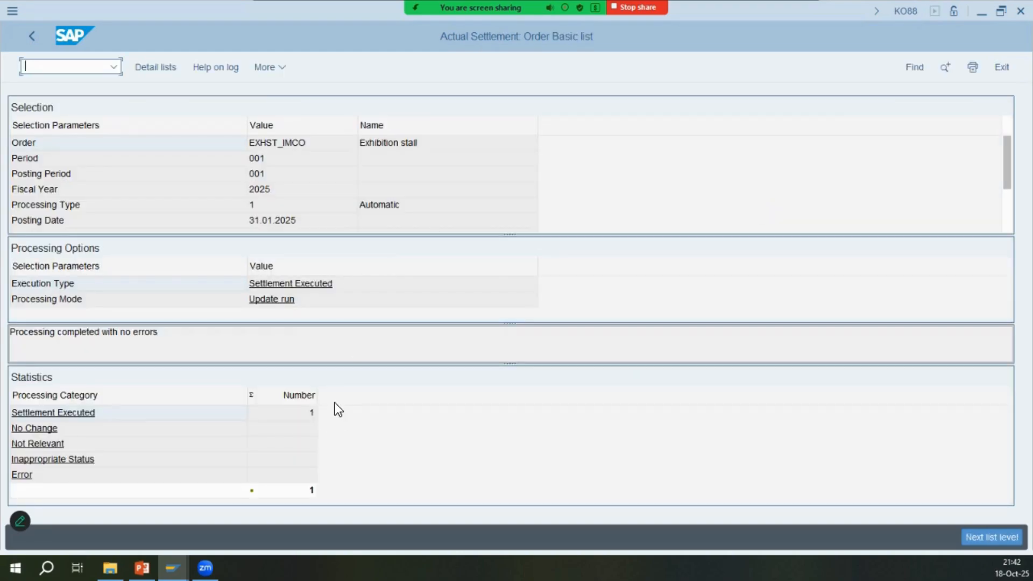
click(166, 70)
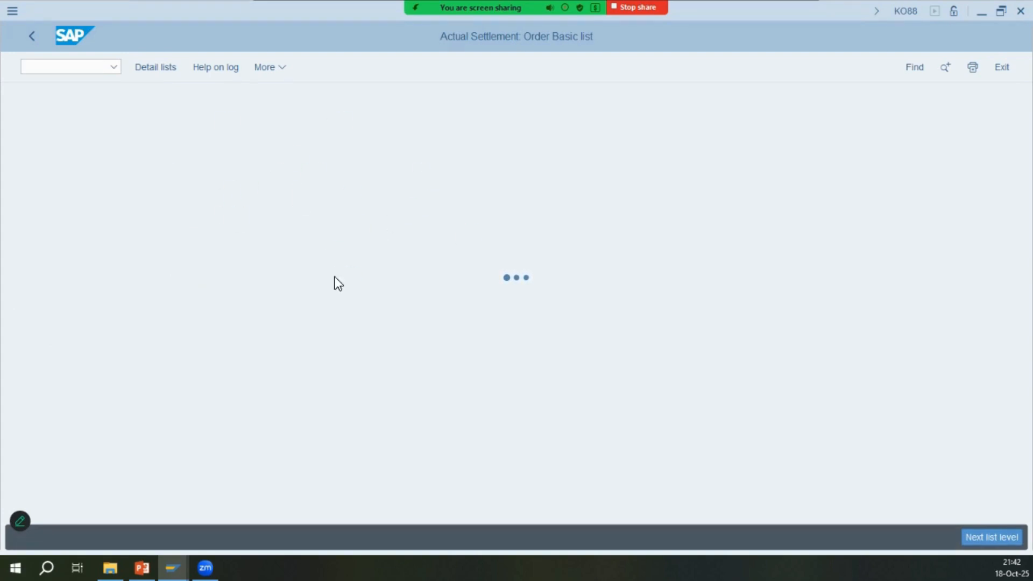
key(alt+Tab)
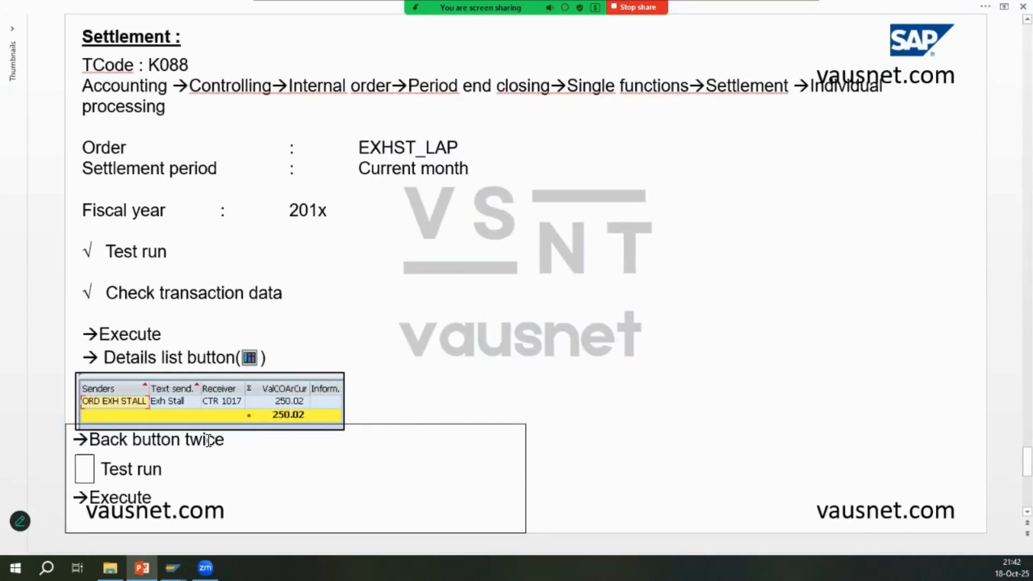
key(alt+Tab)
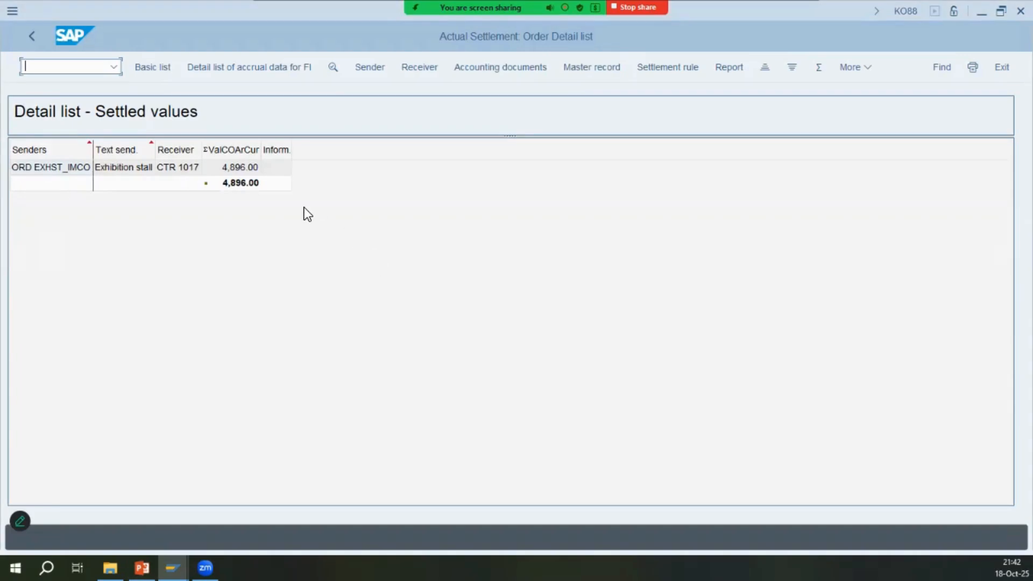
Display the accounting documents for the settled amount, open the controlling document and expand its line items
click(243, 170)
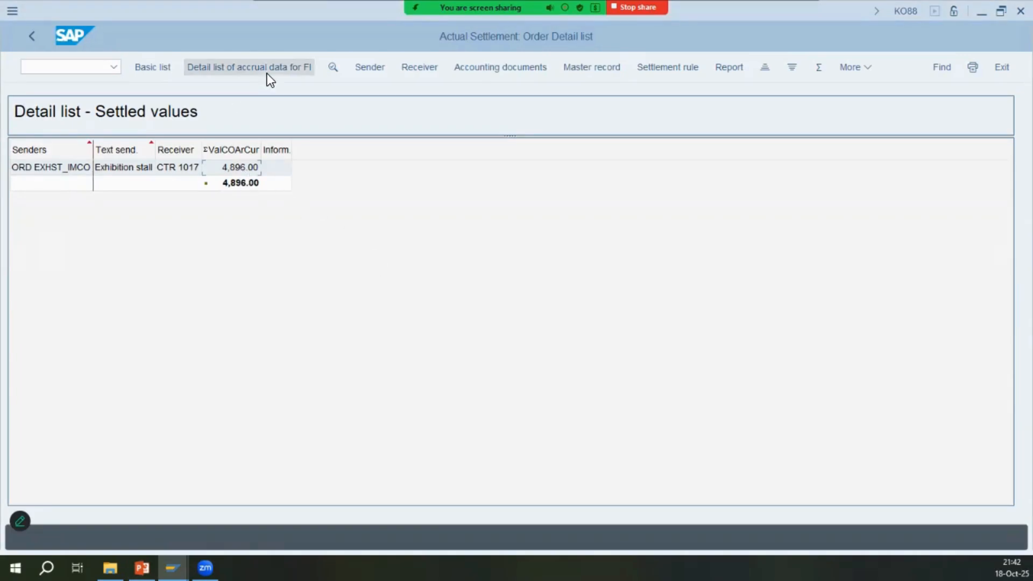
click(515, 62)
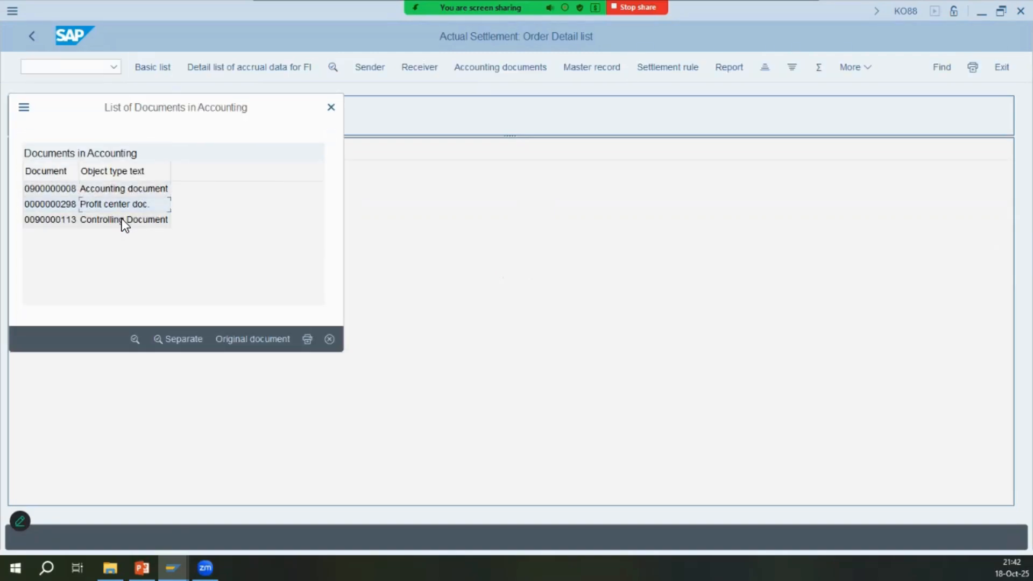
double_click(122, 210)
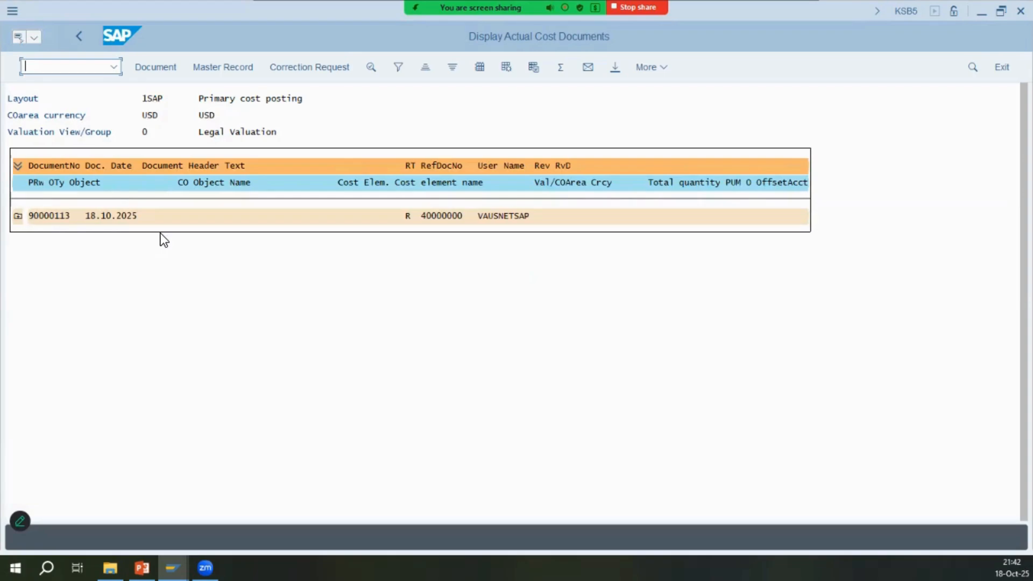
click(18, 217)
click(206, 233)
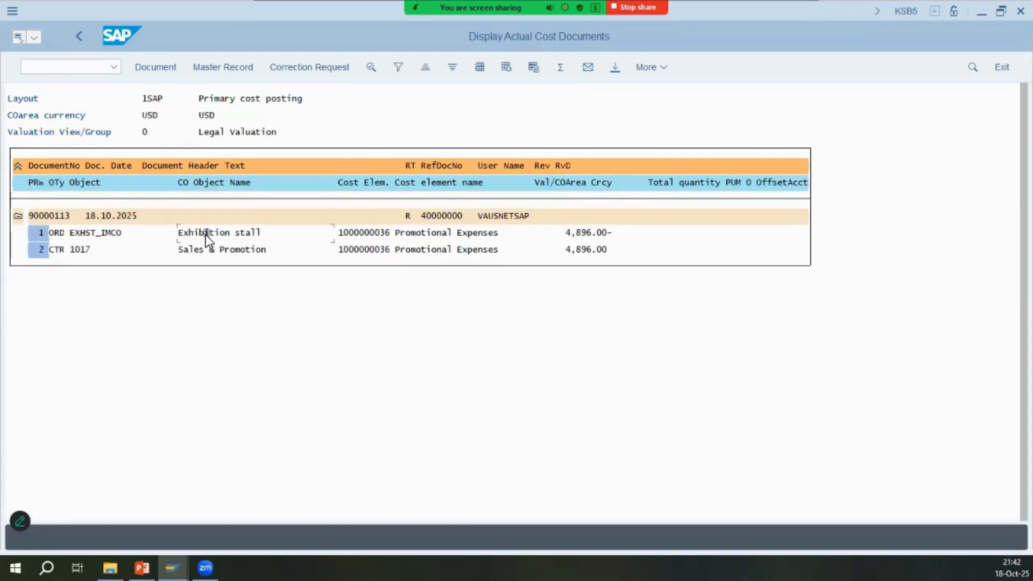
Examine the controlling document's header and the order and cost center line amounts, and exit the list
click(599, 234)
click(72, 234)
click(595, 236)
click(81, 250)
click(588, 251)
click(432, 218)
click(42, 218)
click(108, 218)
click(212, 216)
click(377, 233)
click(522, 215)
click(78, 36)
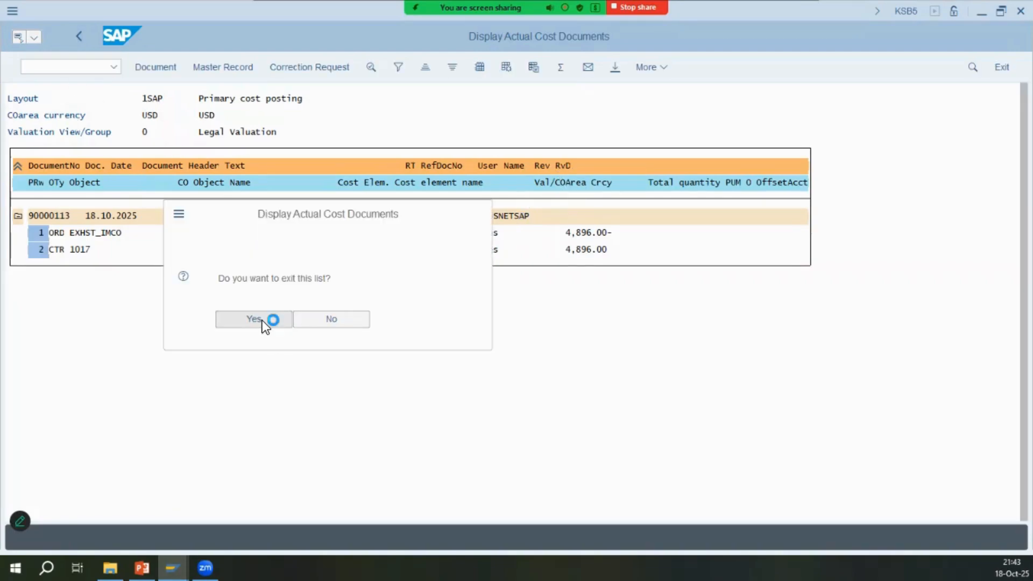
Close the accounting documents list, check the internal order report instructions in the notes and open transaction KOB1
key(alt+Tab)
scroll(426, 373, down, 1)
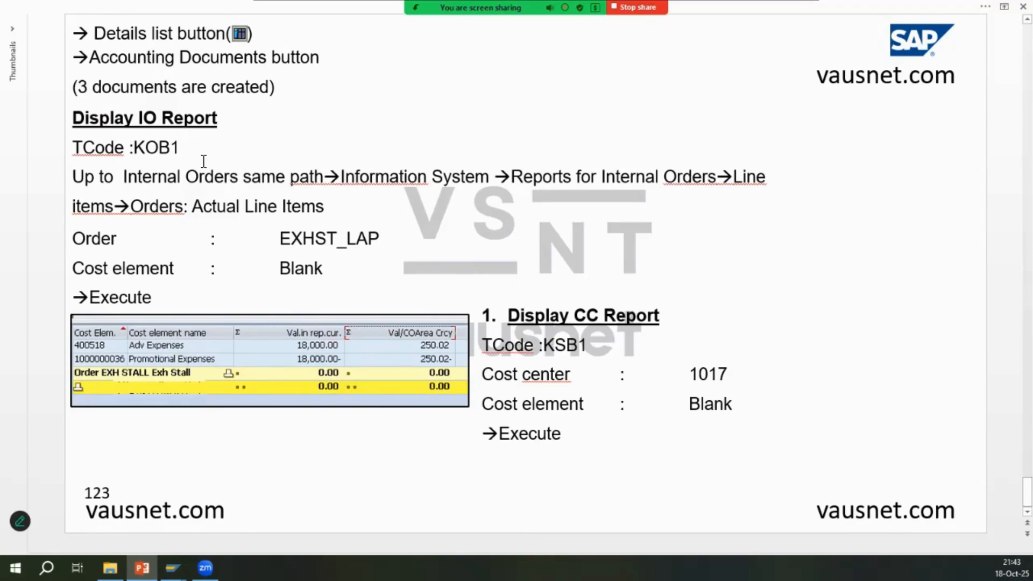
key(alt+Tab)
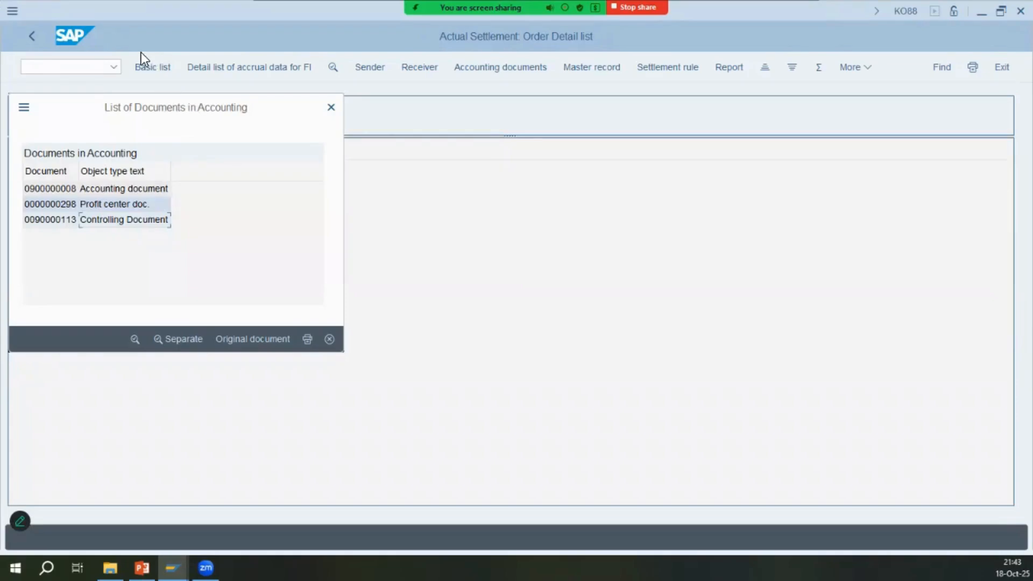
click(329, 339)
key(alt+Tab)
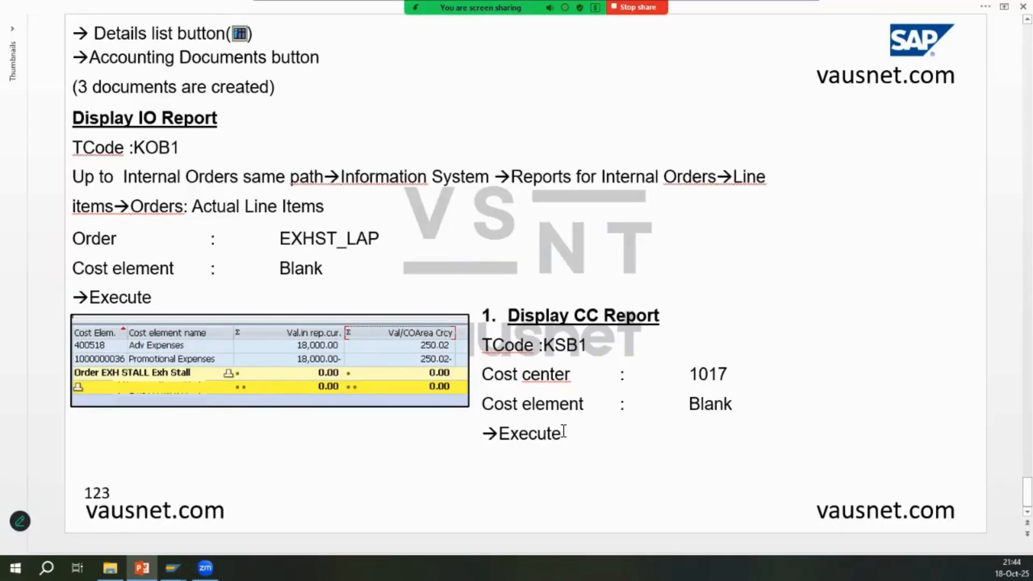
key(alt+Tab)
text(/N KOB1)
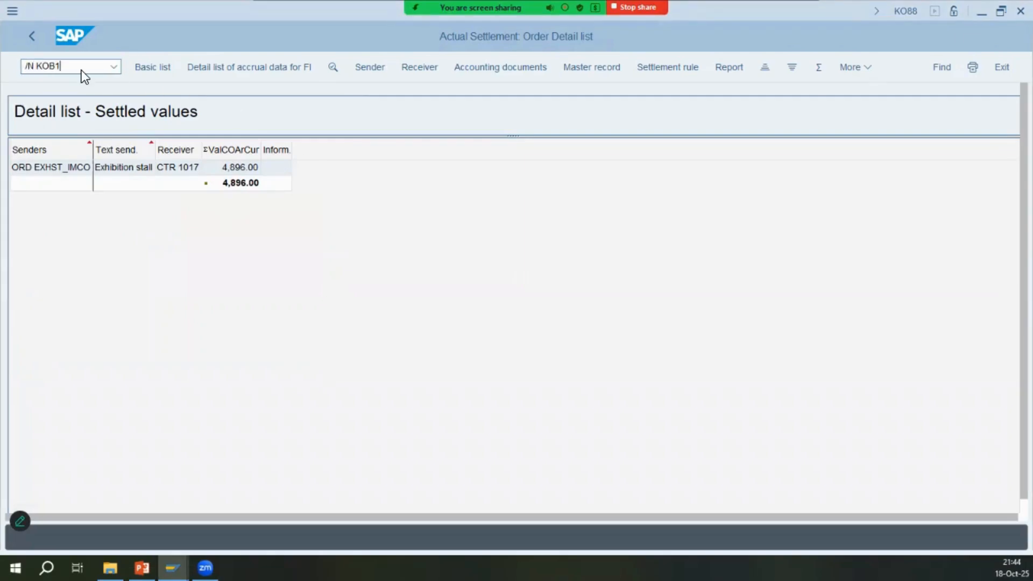
key(alt+Tab)
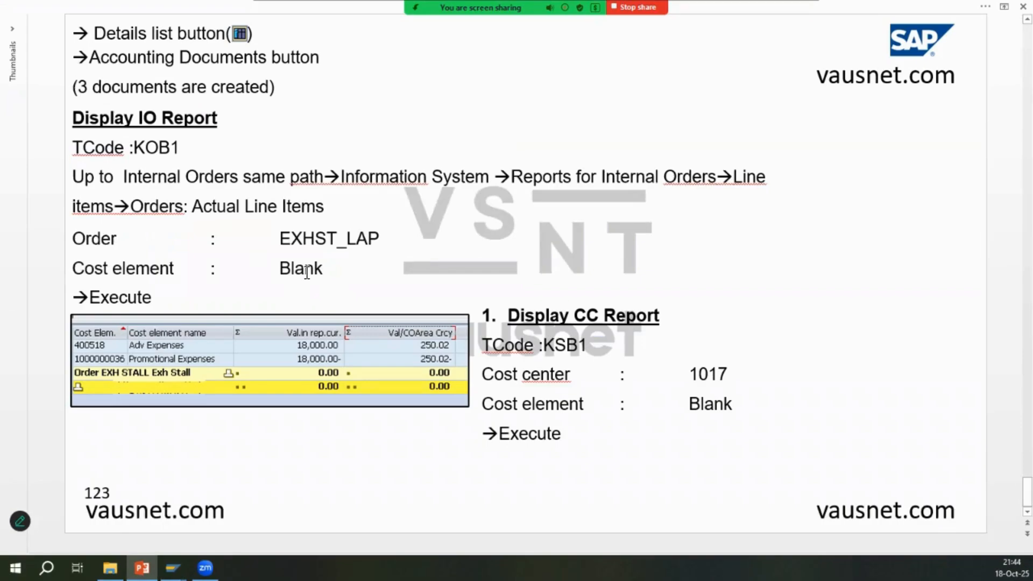
key(alt+Tab)
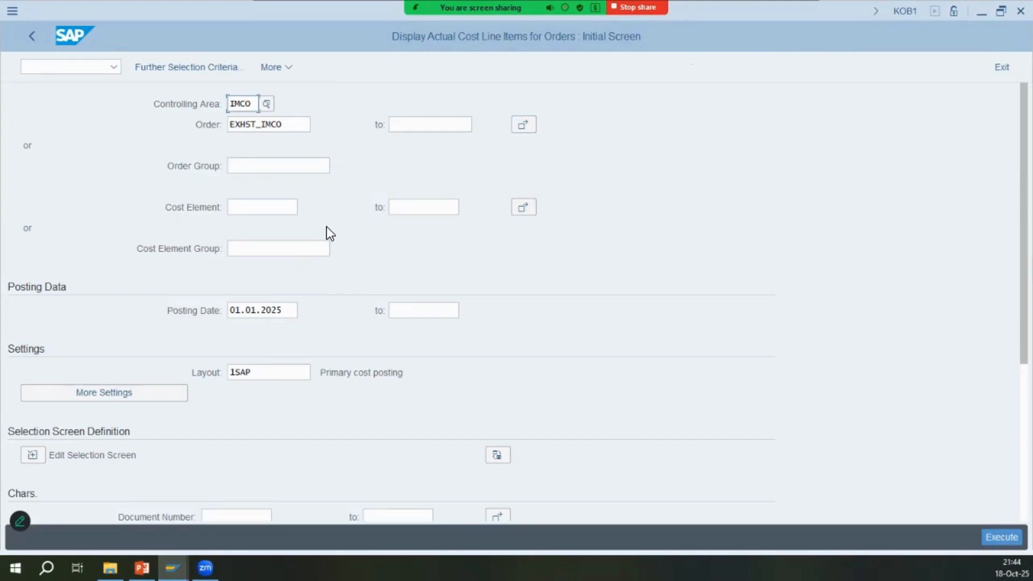
Execute the line item report for order EXHST_IMCO with the existing selections and examine the order's total
click(296, 125)
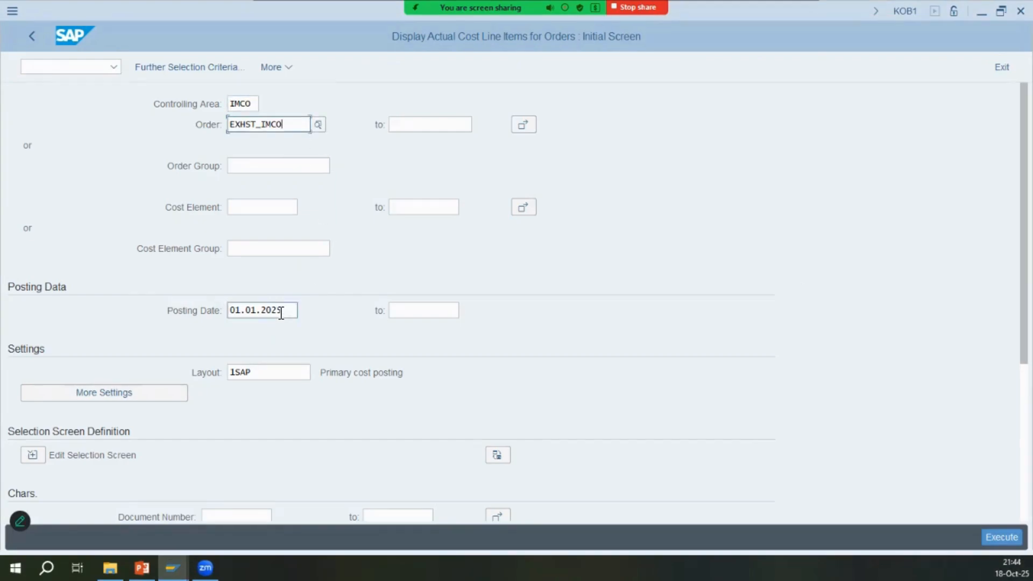
key(alt+Tab)
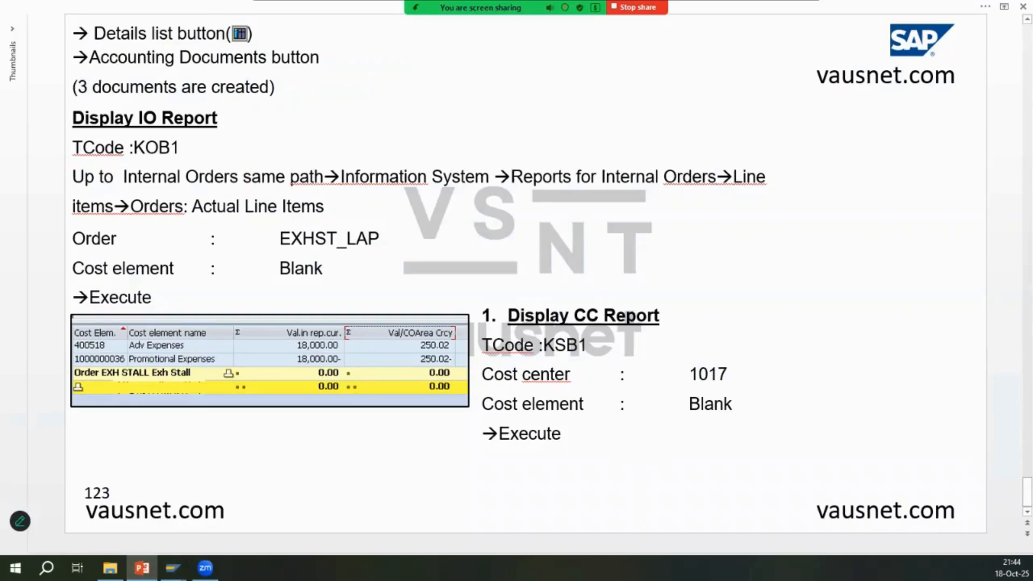
key(alt+Tab)
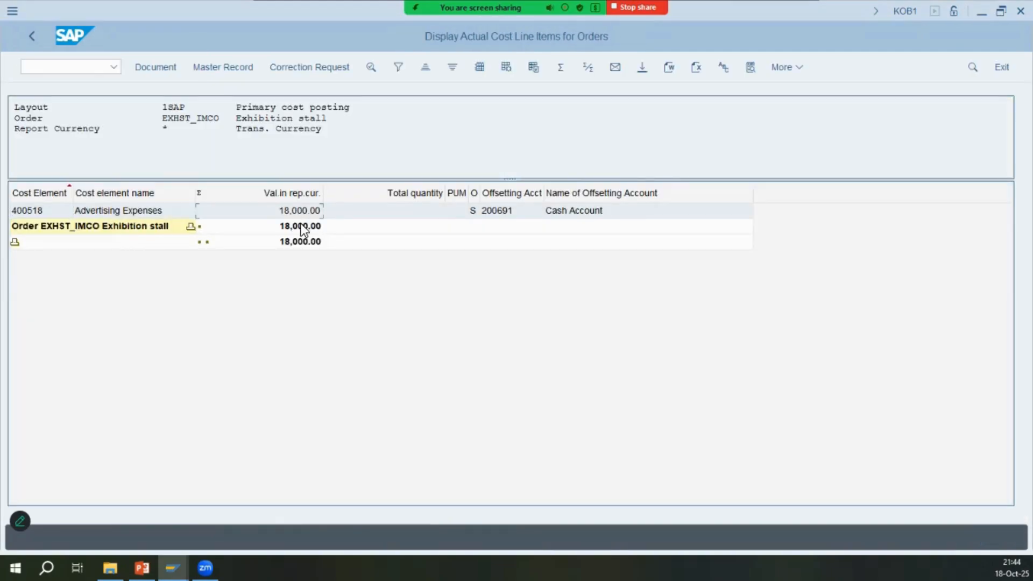
click(301, 227)
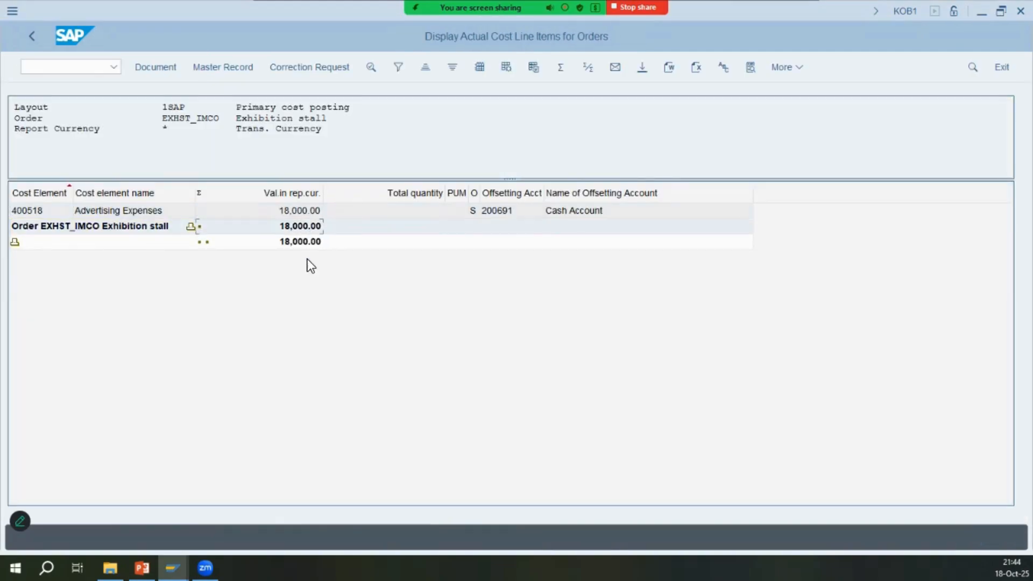
click(14, 243)
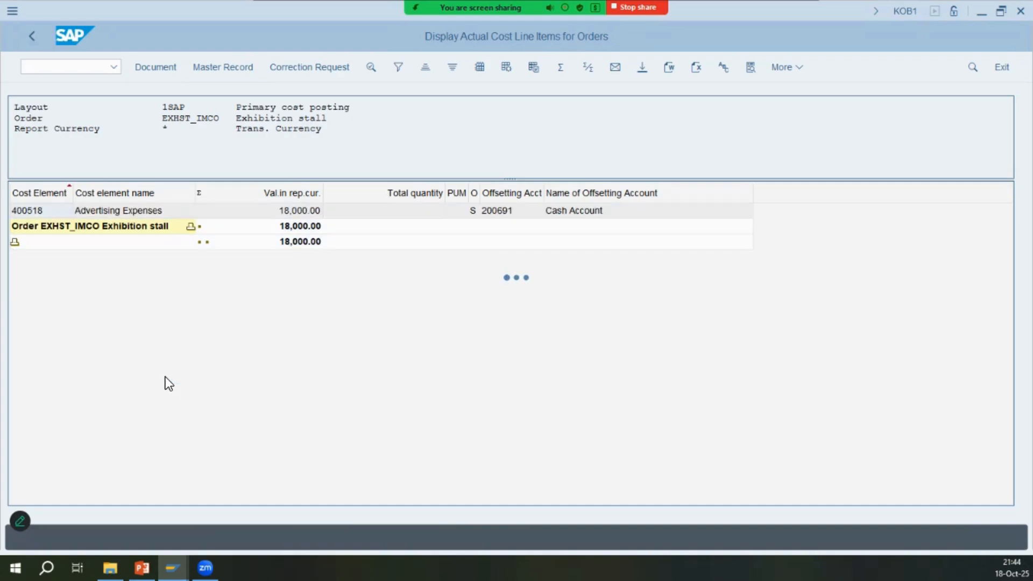
Switch briefly to the notes and open transaction KSB1 for the cost center actual line items
click(68, 66)
text(/)
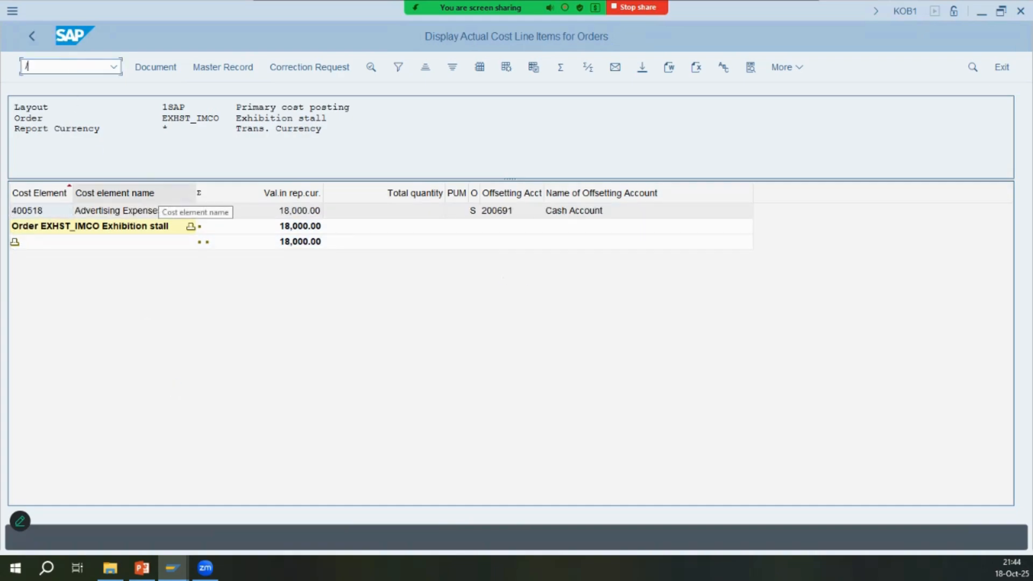
text(NK)
key(alt+Tab)
key(alt+Tab)
text(S)
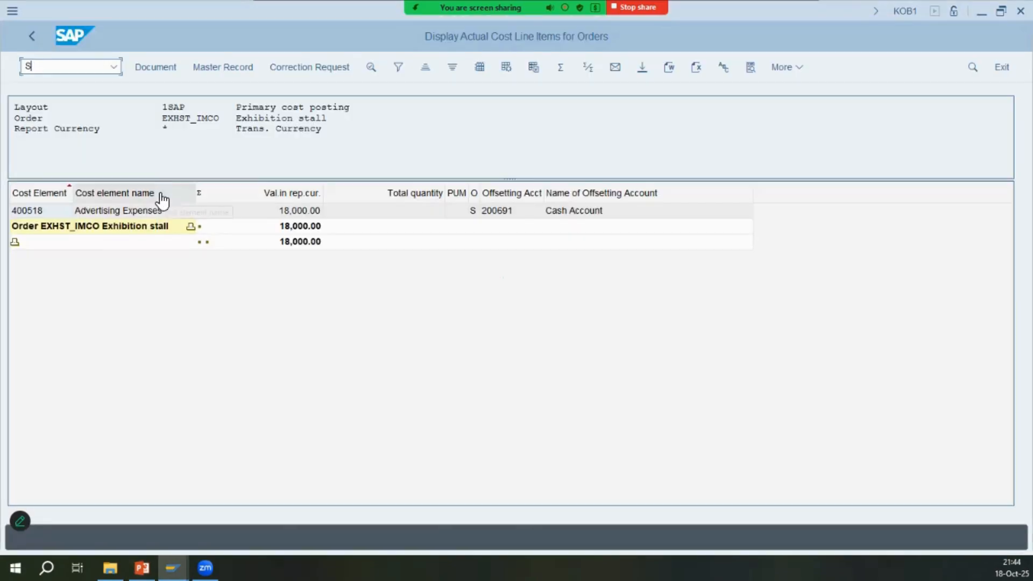
key(BackSpace)
text(/NKSB1)
key(Return)
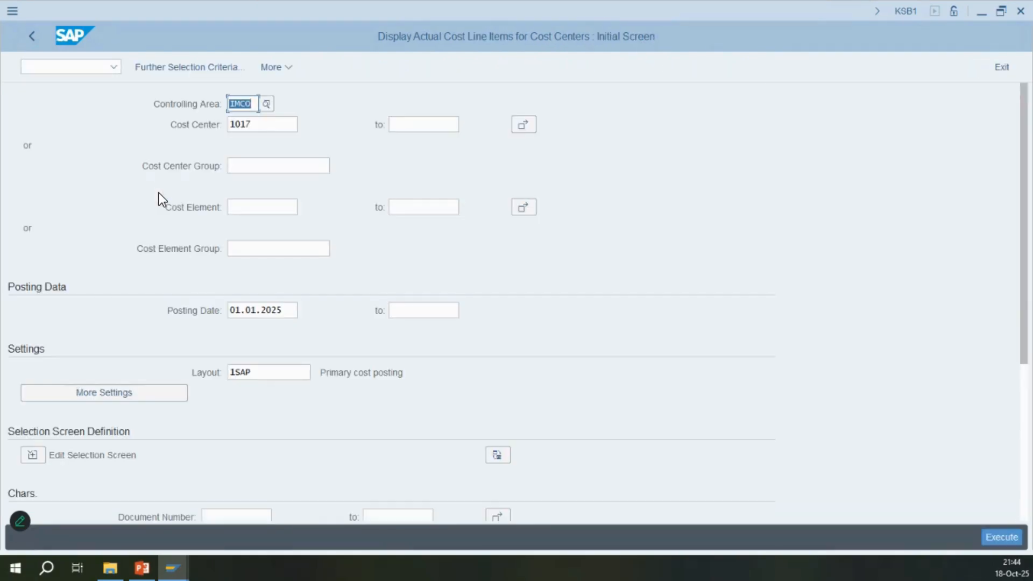
Try to execute the line item report for cost center 1017 with only a start posting date, and return to the selections
click(293, 308)
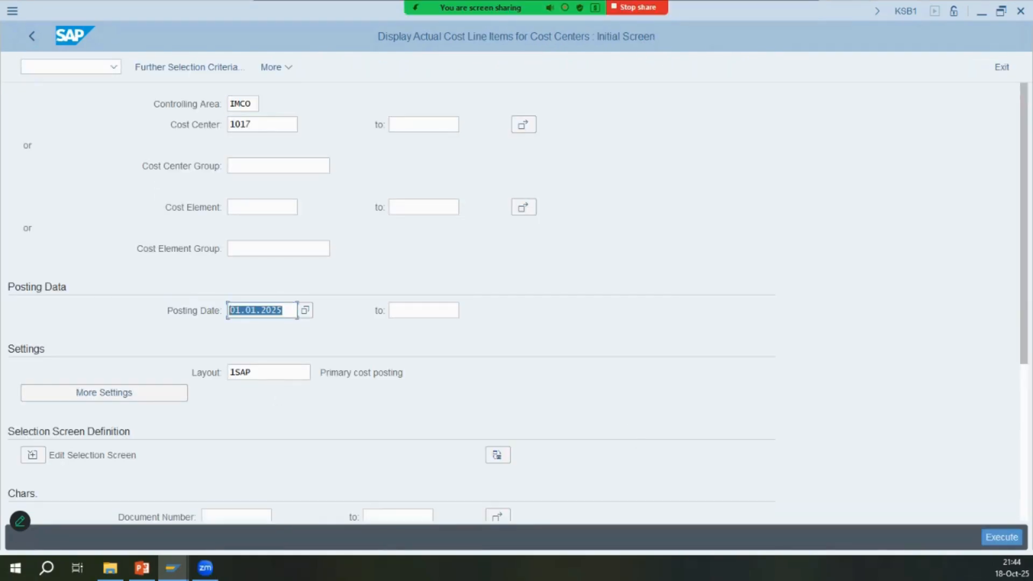
click(1001, 537)
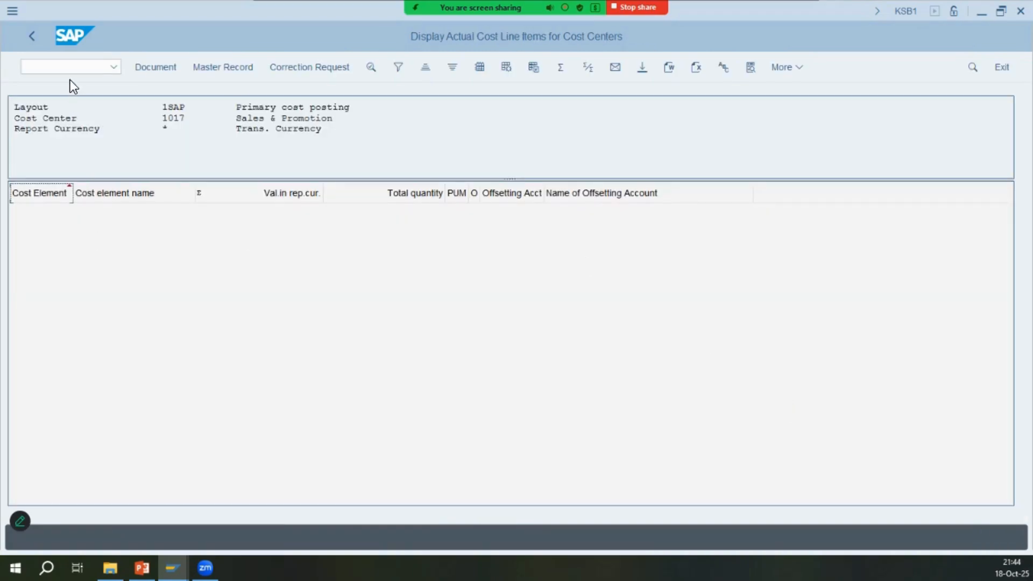
click(32, 37)
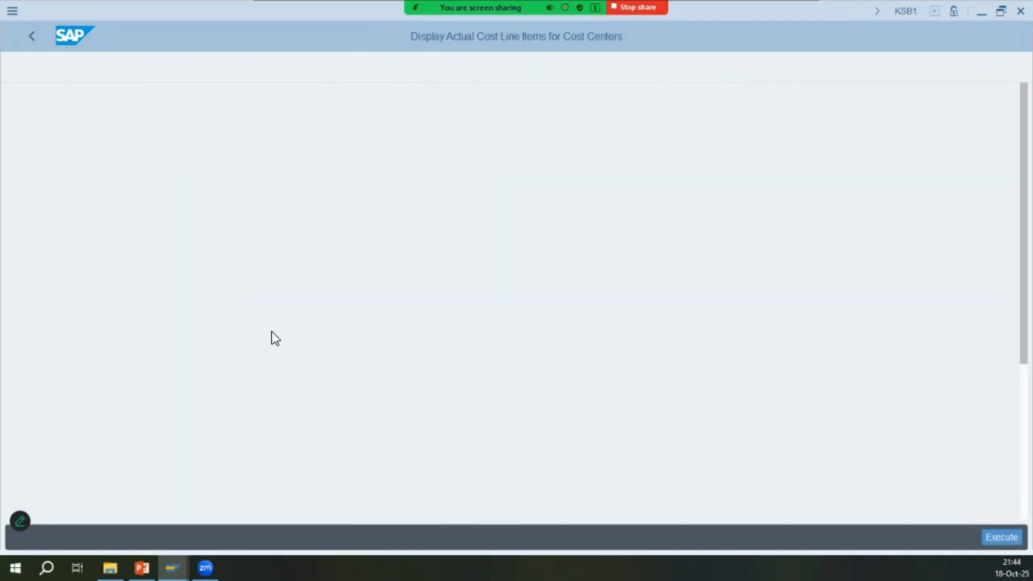
Set the end posting date to 18.10.2025, execute the report for cost center 1017, examine its total and exit the list
click(423, 310)
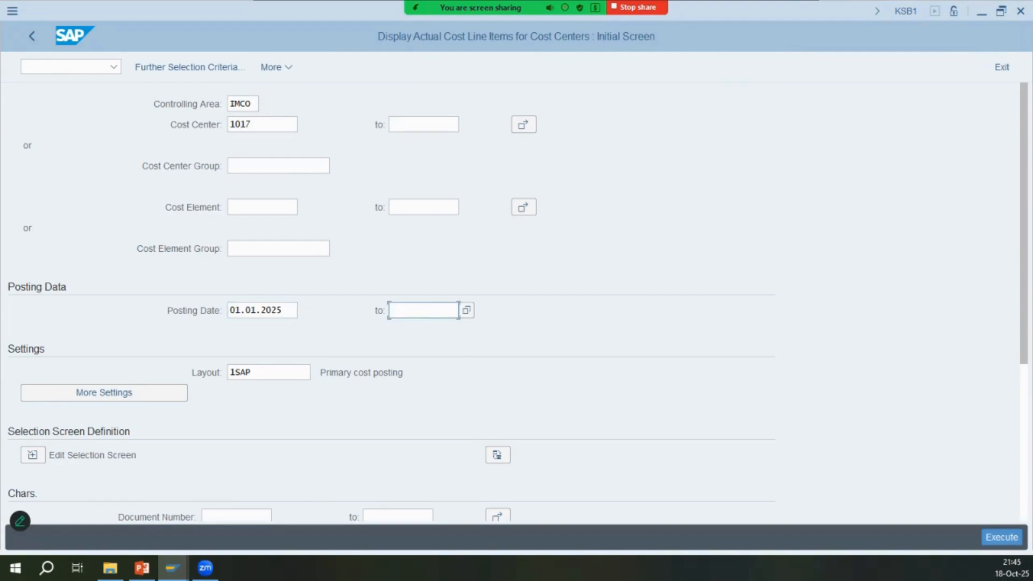
text(18.10.2025)
key(Return)
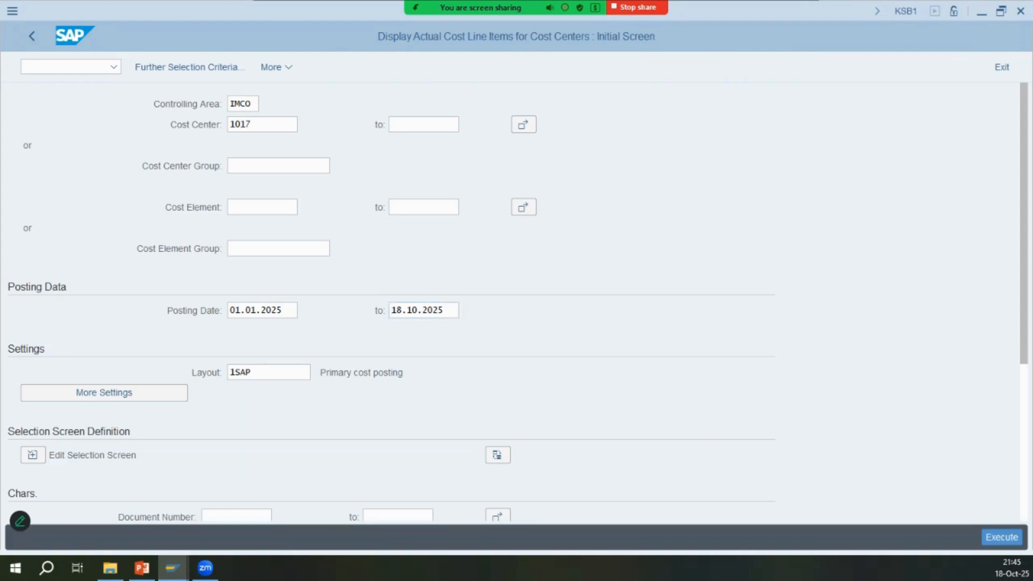
click(1003, 537)
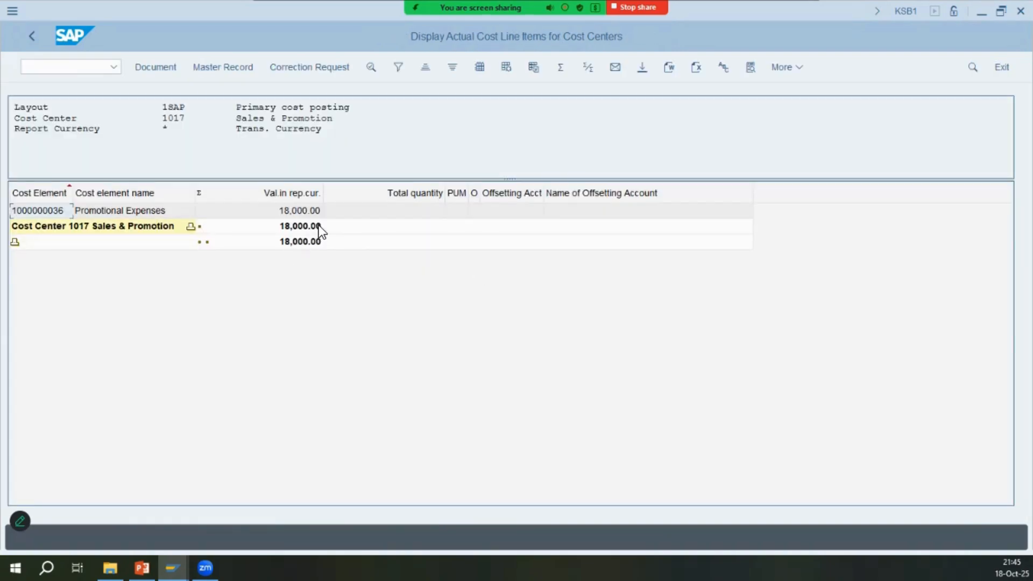
click(319, 226)
click(28, 40)
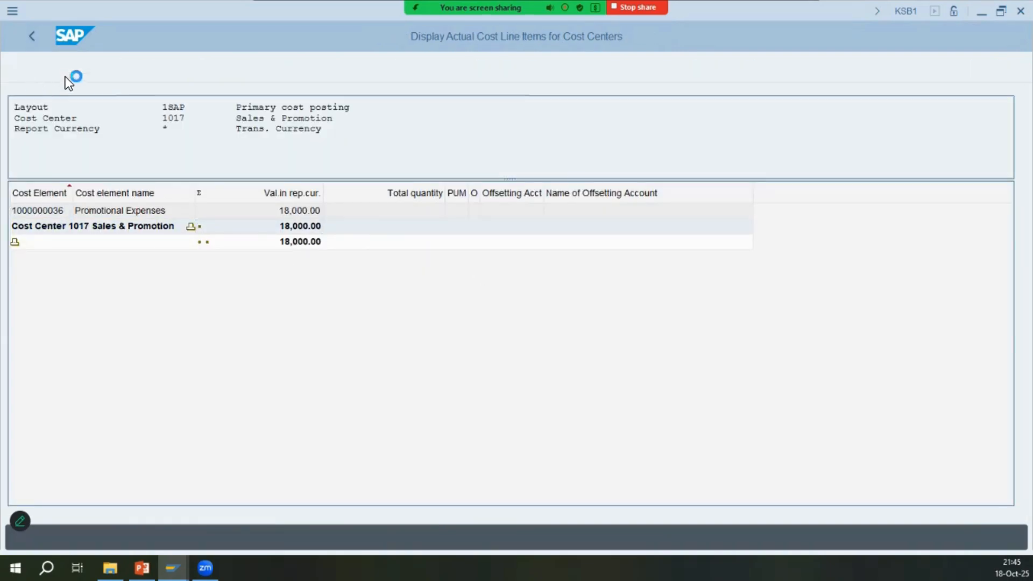
click(269, 320)
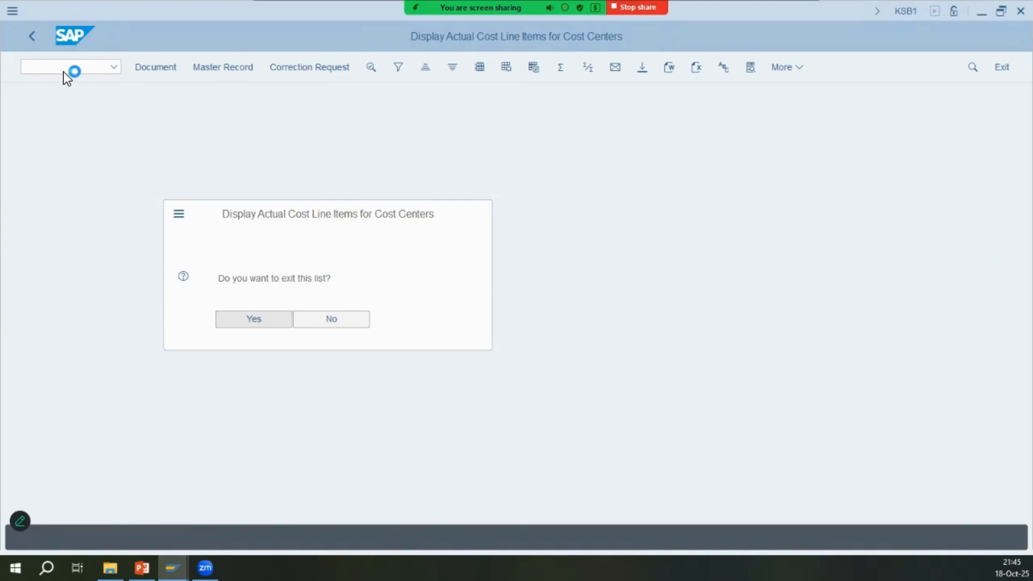
Open transaction KOB1, execute the report for order EXHST_IMCO, examine the Promotional Expenses line and switch back to the notes
text(/NKOB1)
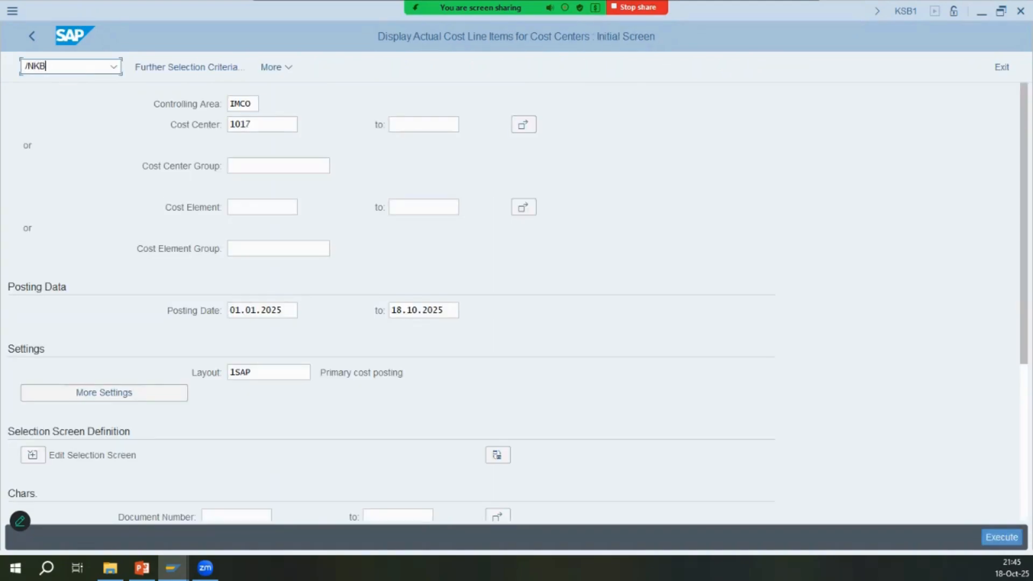
key(Return)
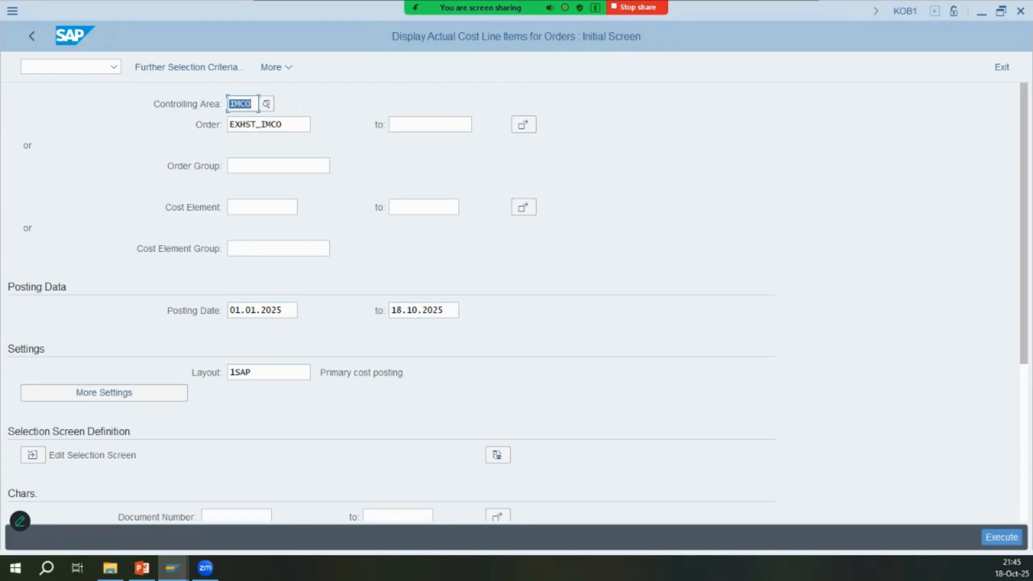
key(F8)
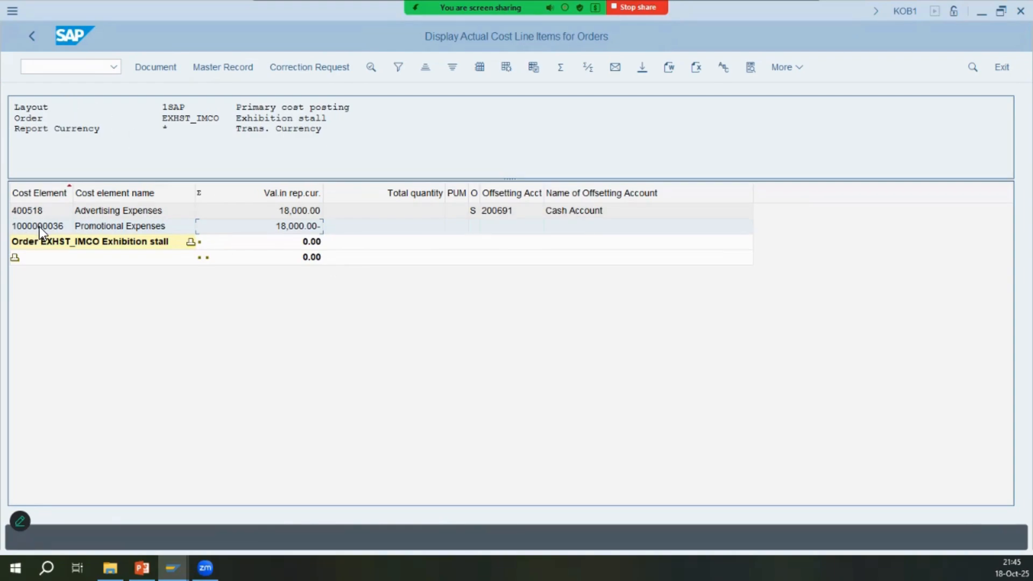
click(120, 224)
click(99, 69)
key(alt+Tab)
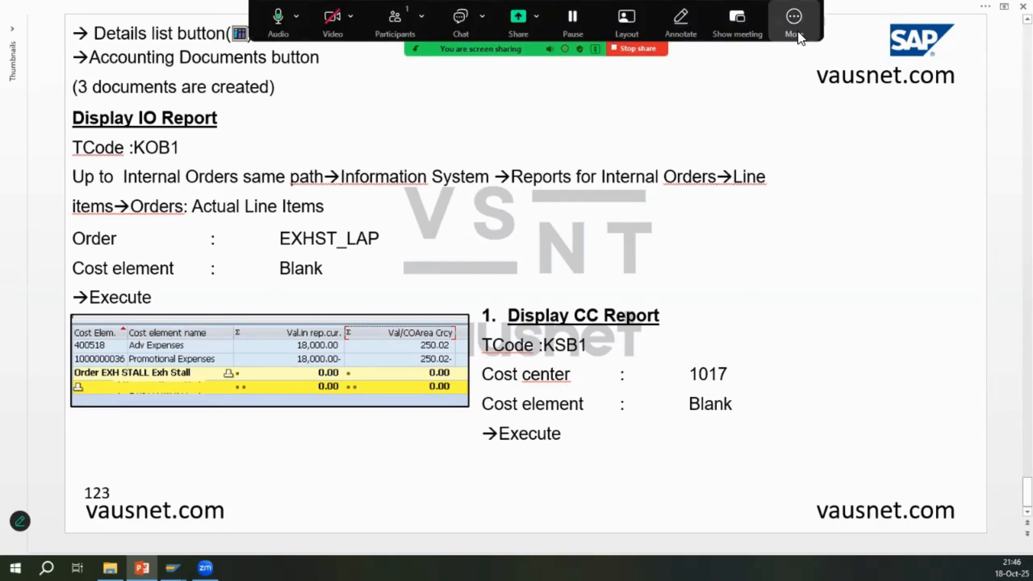
click(794, 22)
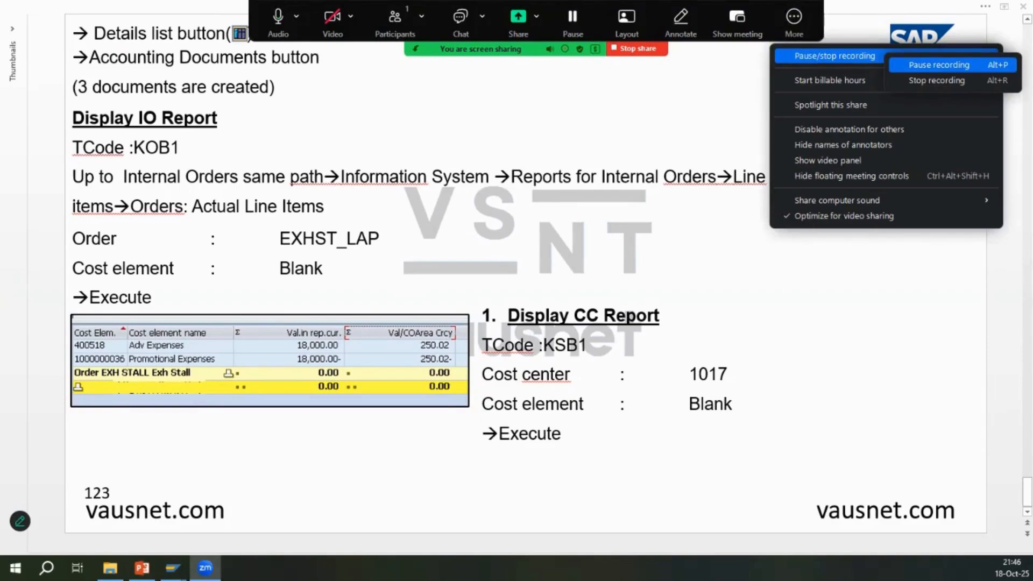